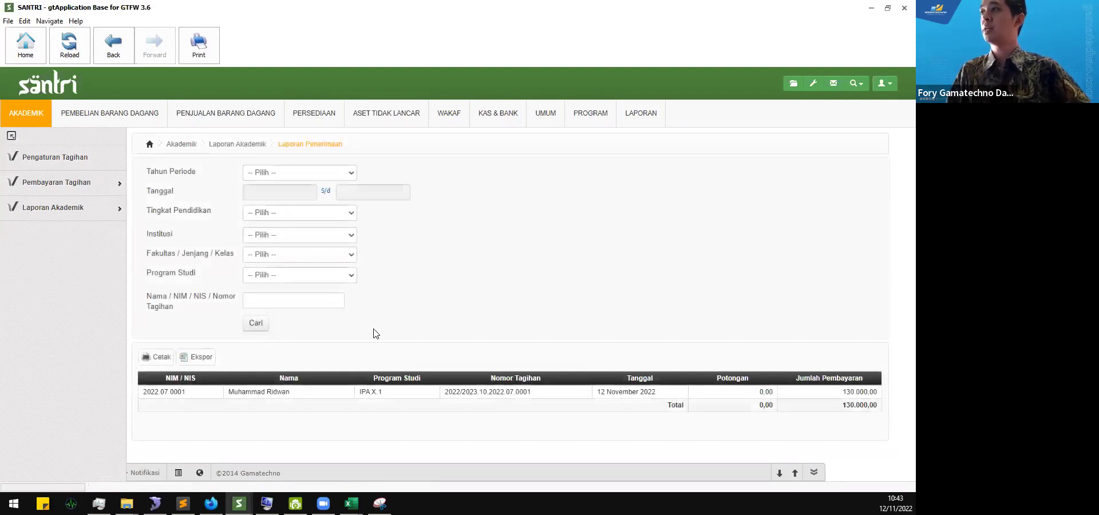
- Open the Laporan Piutang Santri report and look through the listed student receivables
mouse_move(76, 223)
left_click(195, 238)
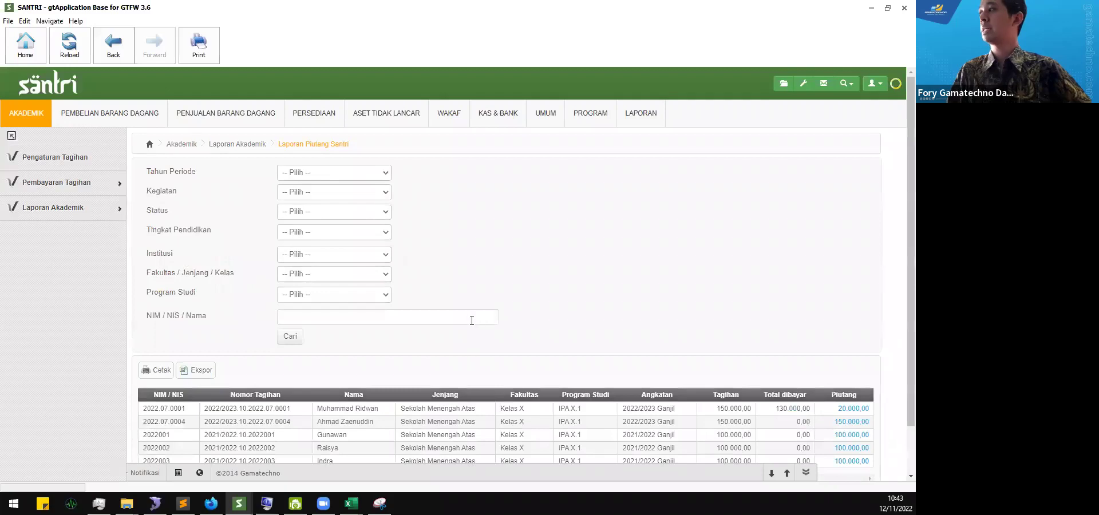
scroll(385, 300, "down", 2)
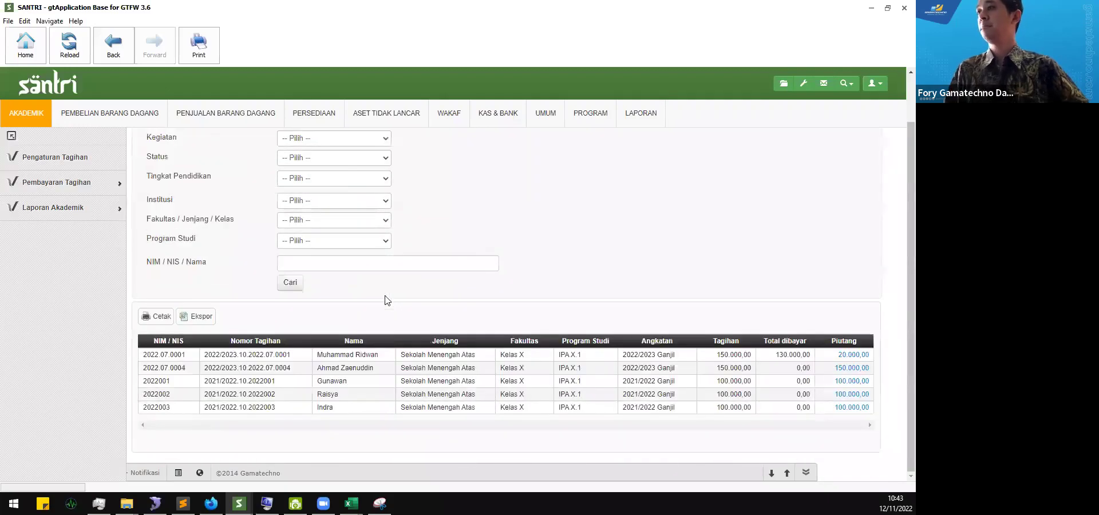
scroll(385, 300, "up", 2)
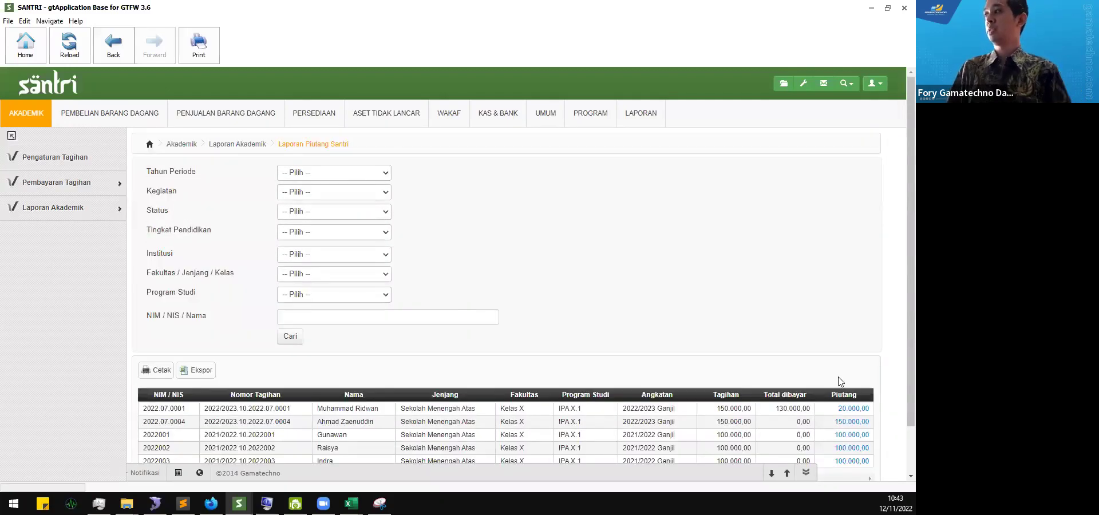
- View the breakdown of the first listed student's receivable, then return to the Laporan Piutang Santri report
left_click(841, 409)
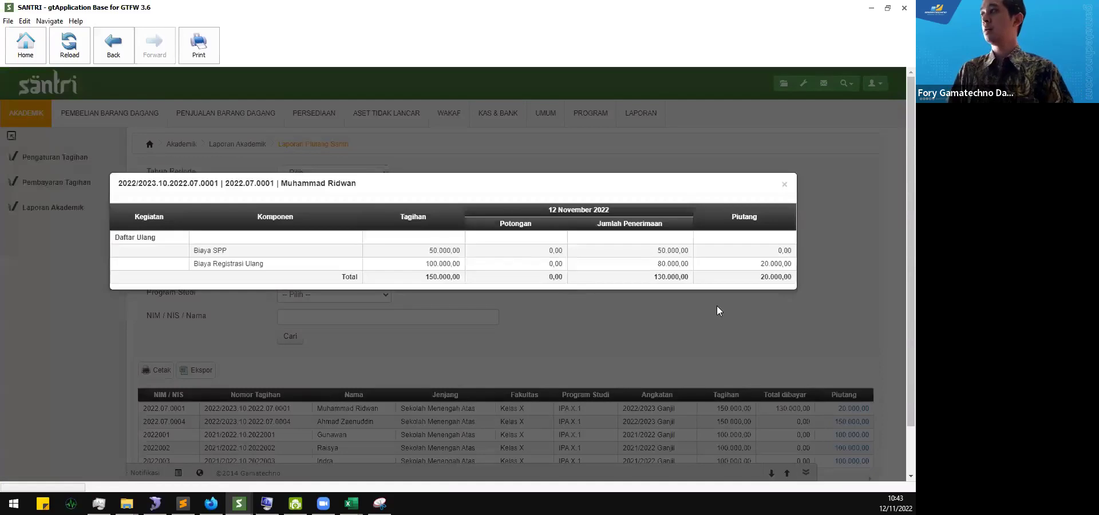
left_click_drag(205, 251, 715, 276)
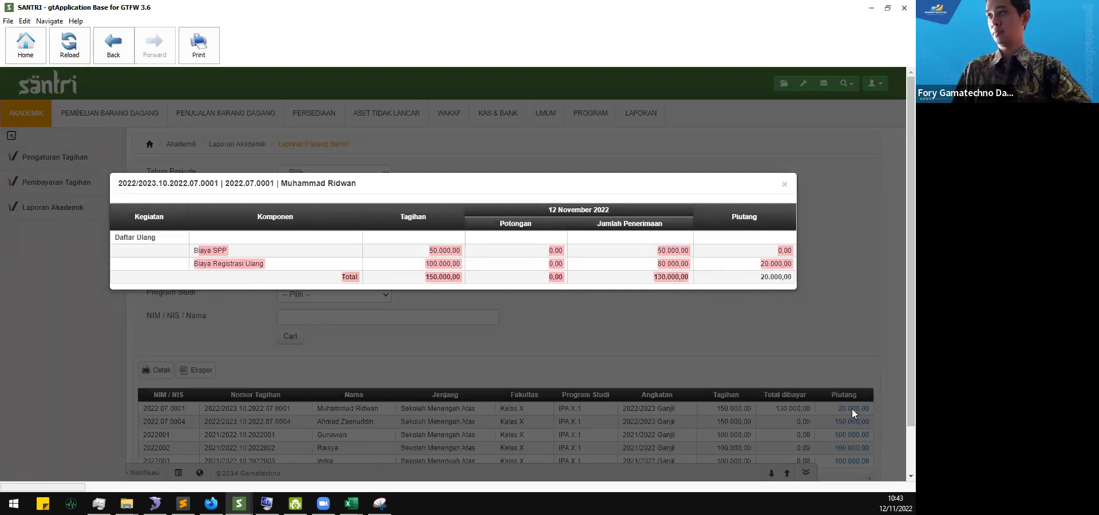
left_click(784, 183)
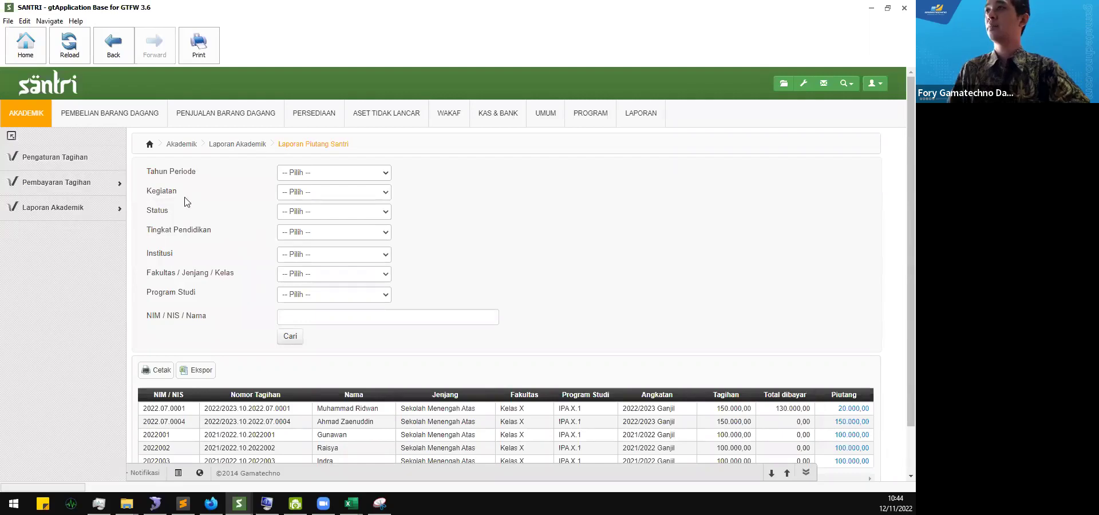
mouse_move(94, 206)
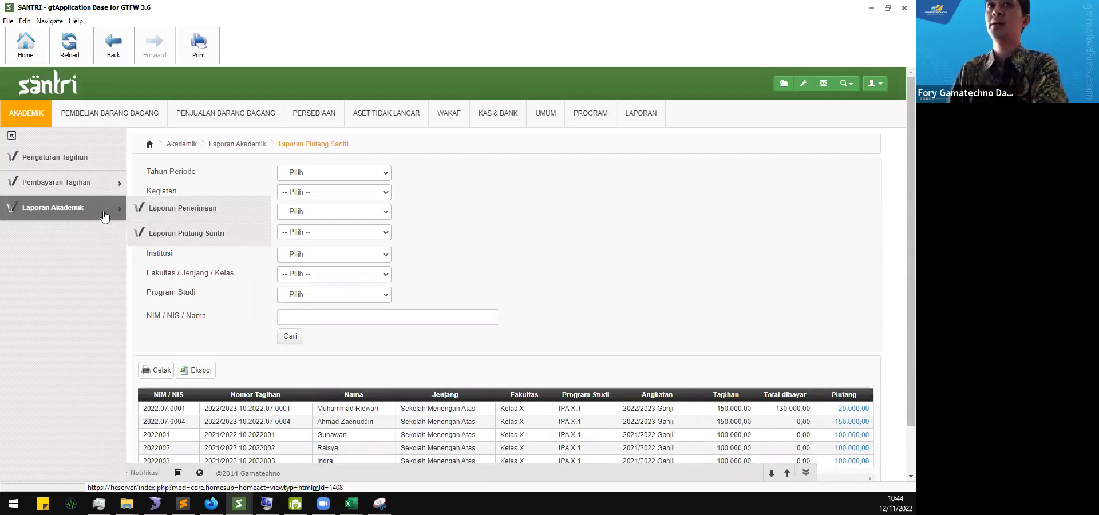
left_click(154, 228)
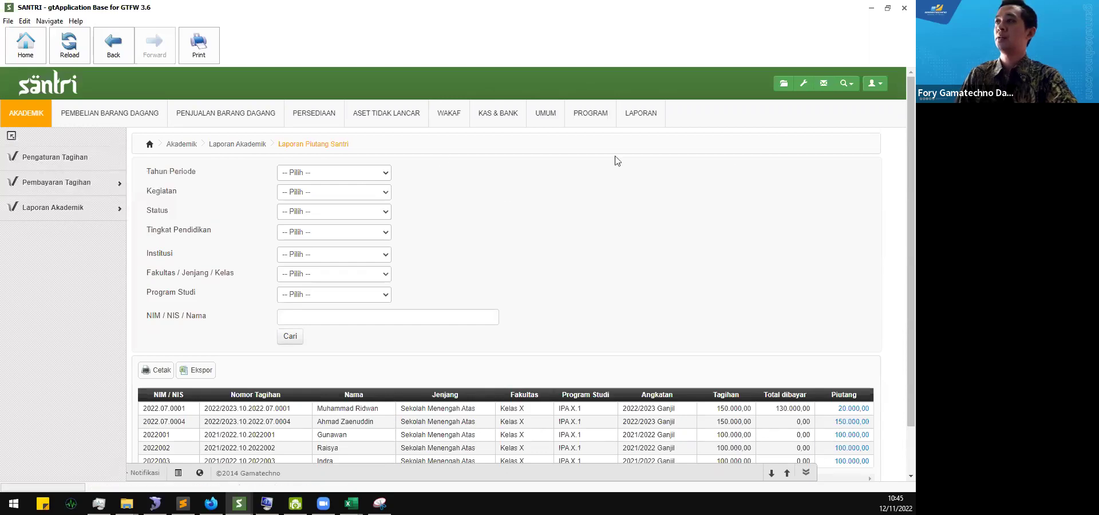
- Open the Daftar Jurnal report and display its entries with the start date set to 01 January 2021
left_click(639, 127)
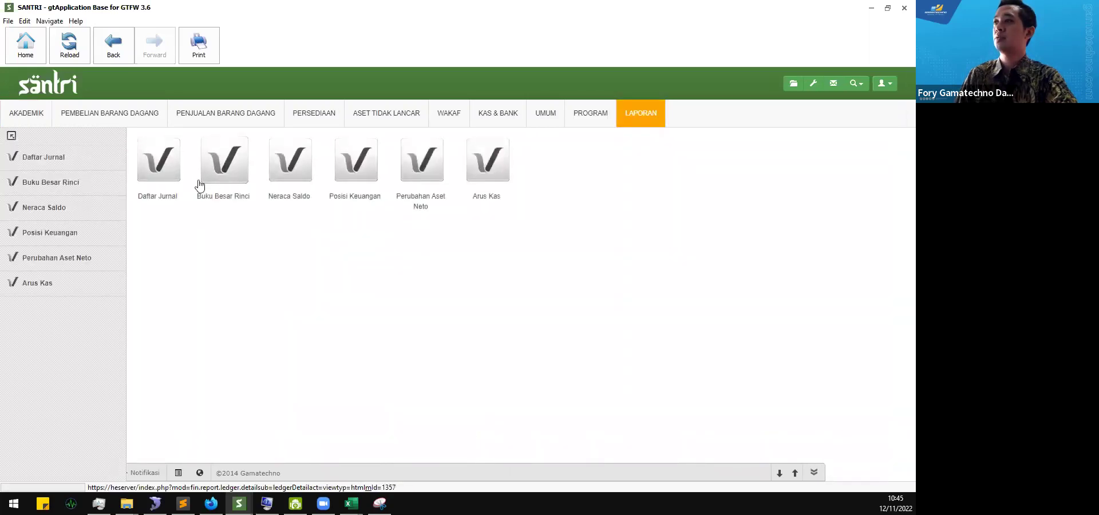
left_click(164, 174)
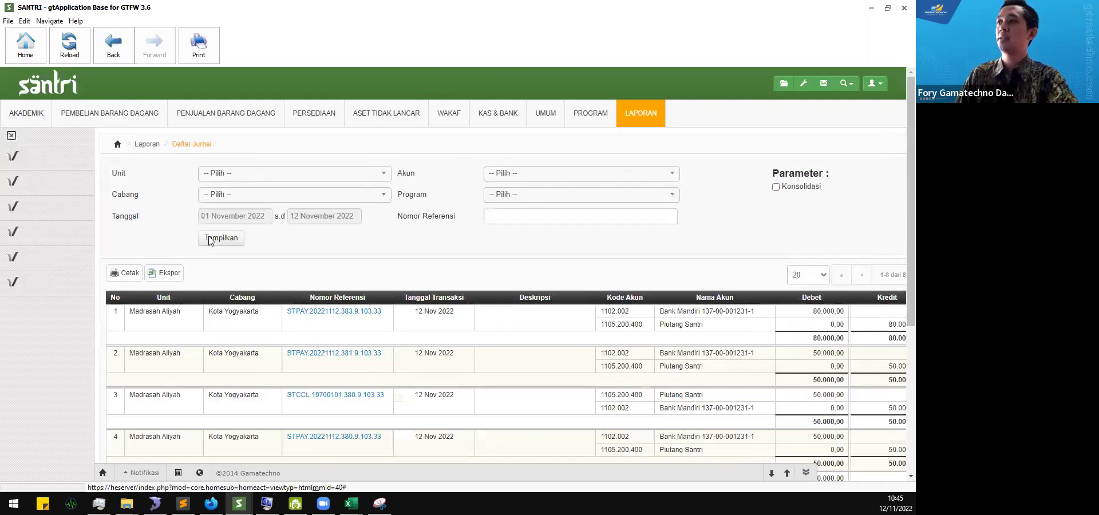
left_click(181, 216)
left_click(218, 236)
key("Return")
left_click(189, 237)
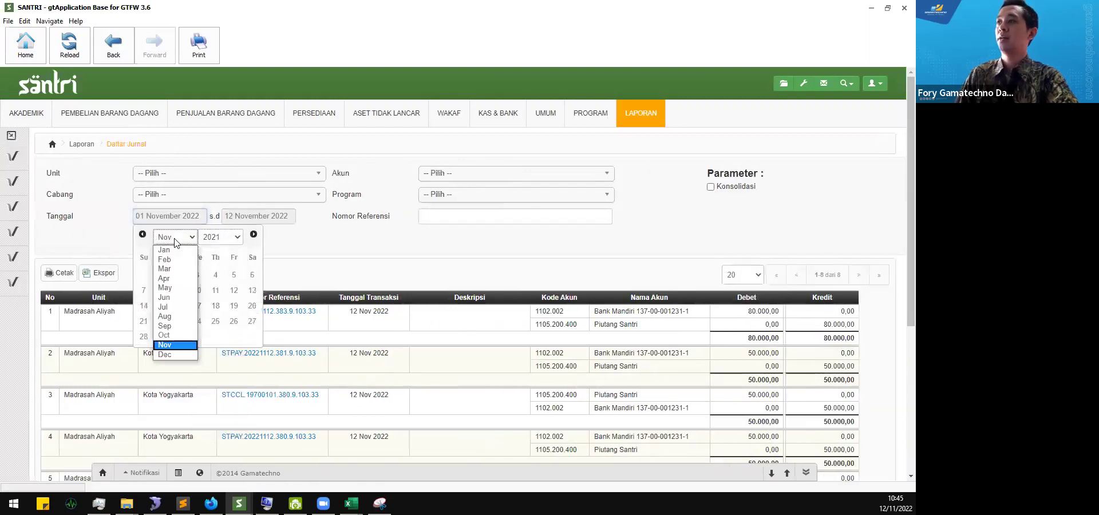
left_click(165, 250)
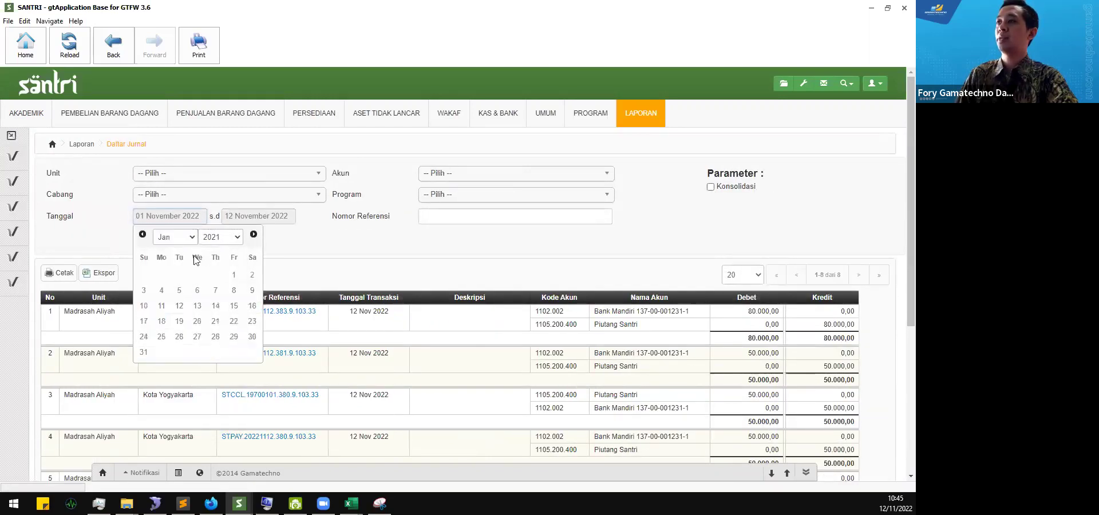
left_click(233, 275)
left_click(165, 238)
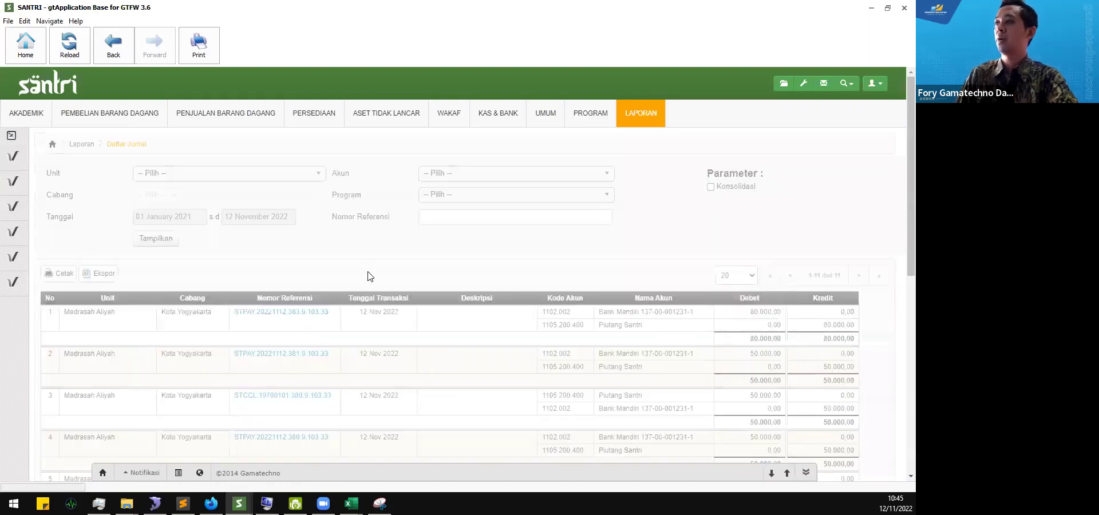
- Examine the opening balance and mobil inova 2015 journal entries dated 2021 at the end of the list
scroll(367, 276, "down", 1)
scroll(374, 380, "down", 6)
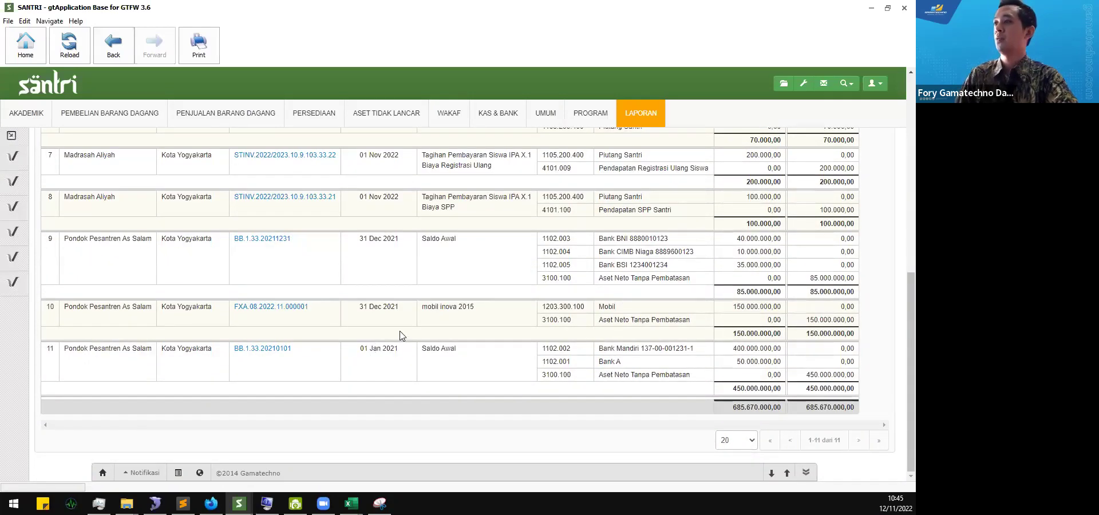
scroll(402, 328, "up", 2)
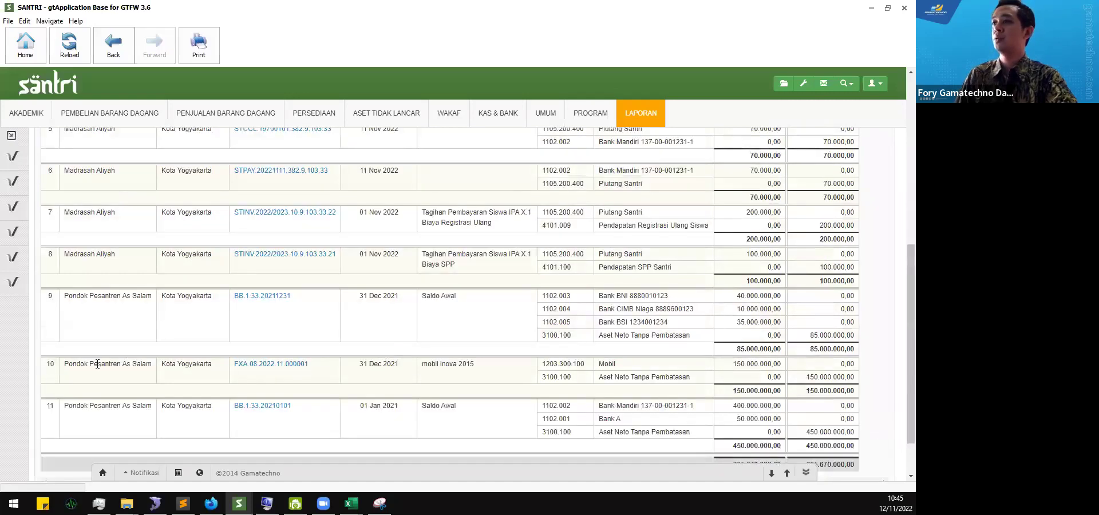
left_click_drag(362, 363, 399, 365)
left_click(401, 366)
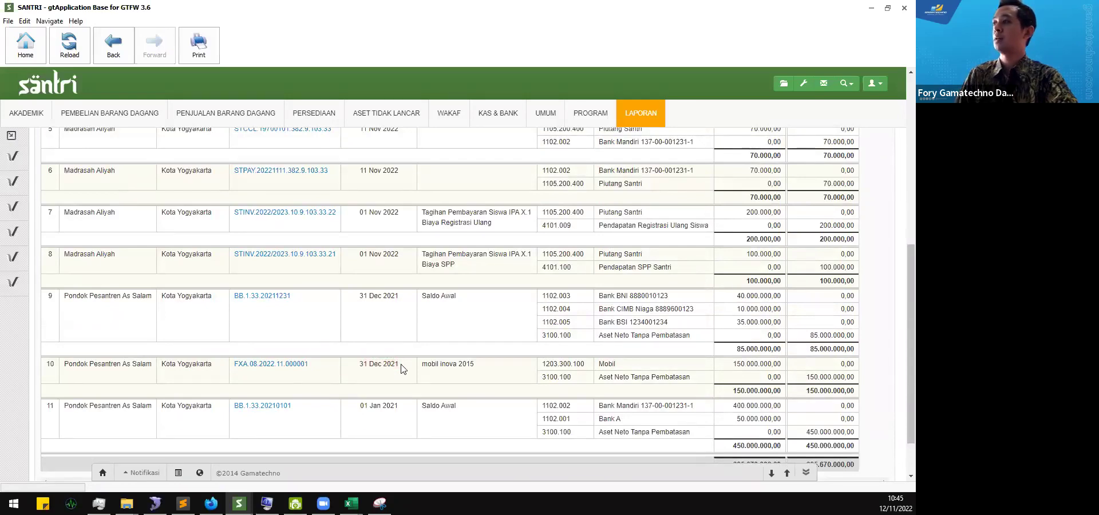
scroll(400, 369, "up", 1)
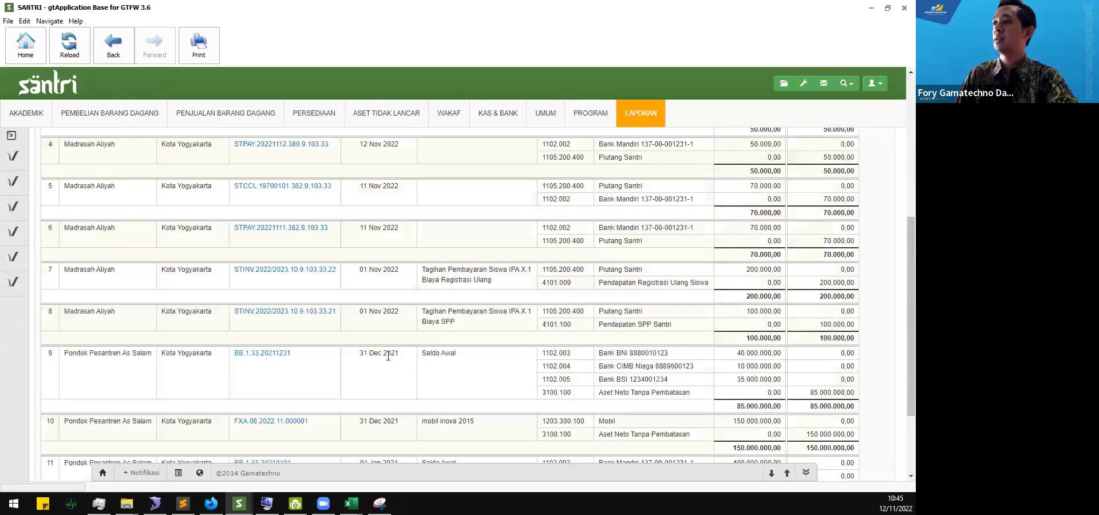
left_click_drag(361, 354, 415, 358)
left_click(416, 362)
scroll(390, 373, "down", 1)
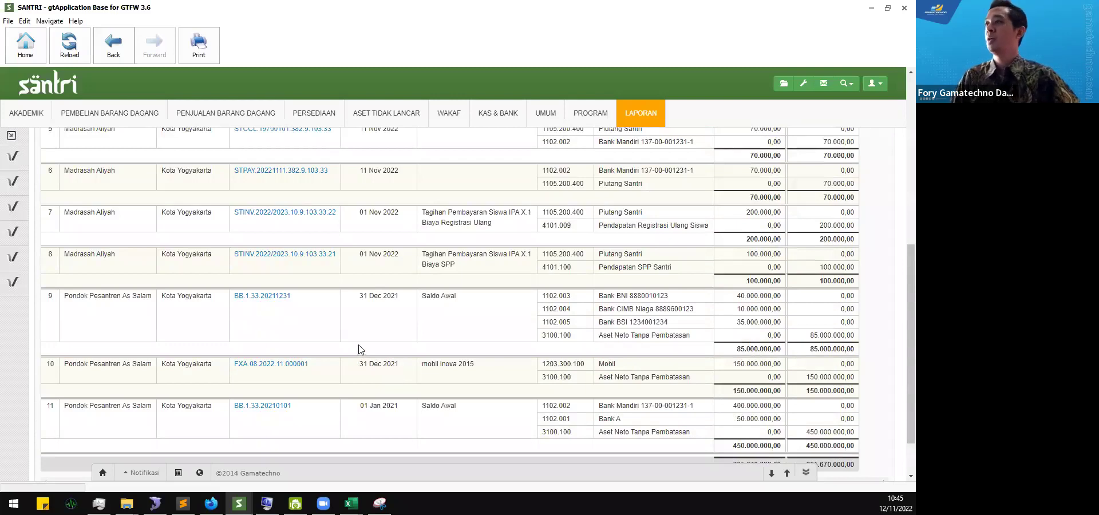
- Examine the unit, description, accounts and amounts of the Biaya SPP and Biaya Registrasi Ulang billing journals
scroll(375, 335, "up", 1)
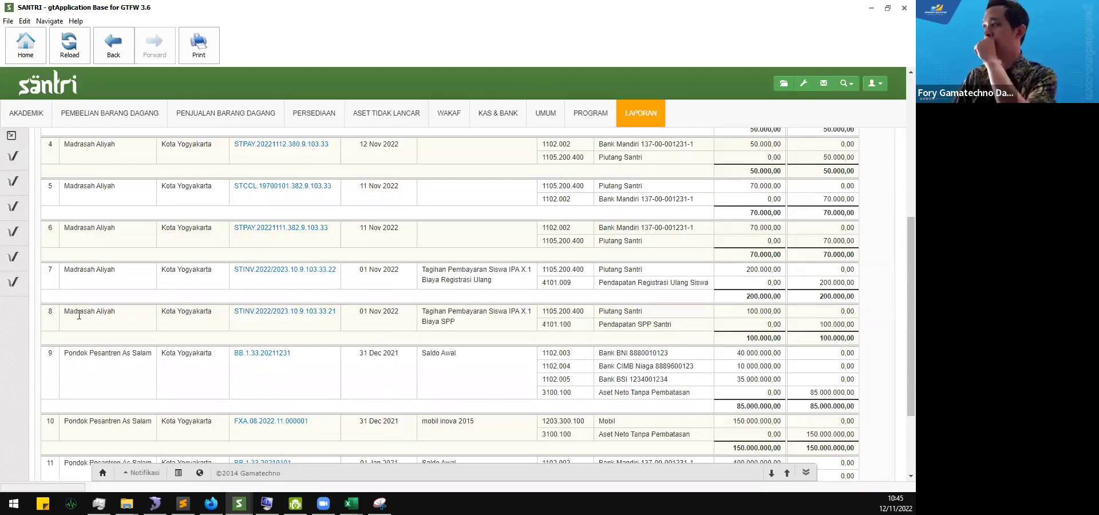
left_click_drag(76, 312, 135, 322)
left_click(138, 322)
left_click_drag(456, 311, 509, 312)
left_click(546, 324)
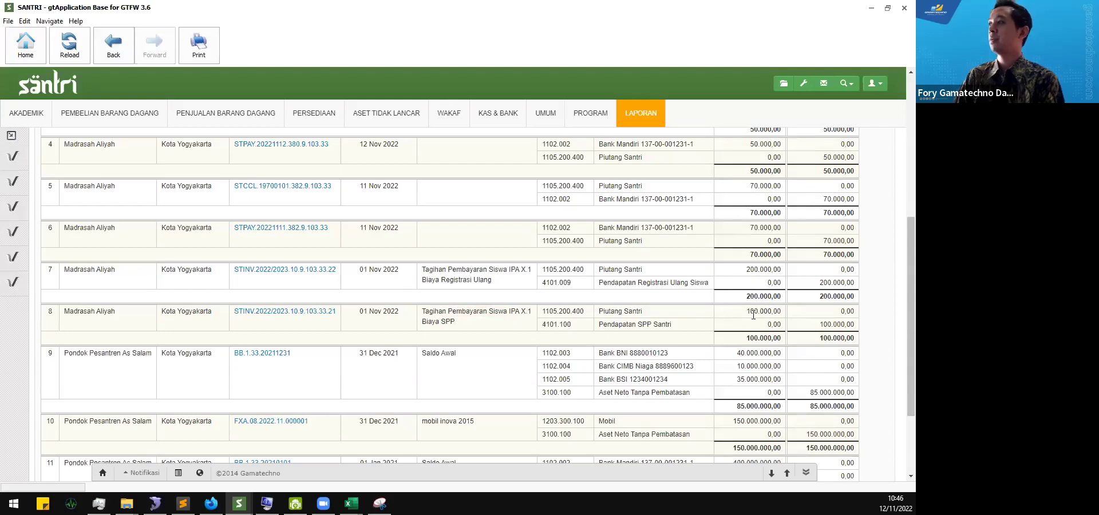
left_click_drag(750, 314, 780, 312)
left_click_drag(610, 327, 654, 325)
left_click(690, 327)
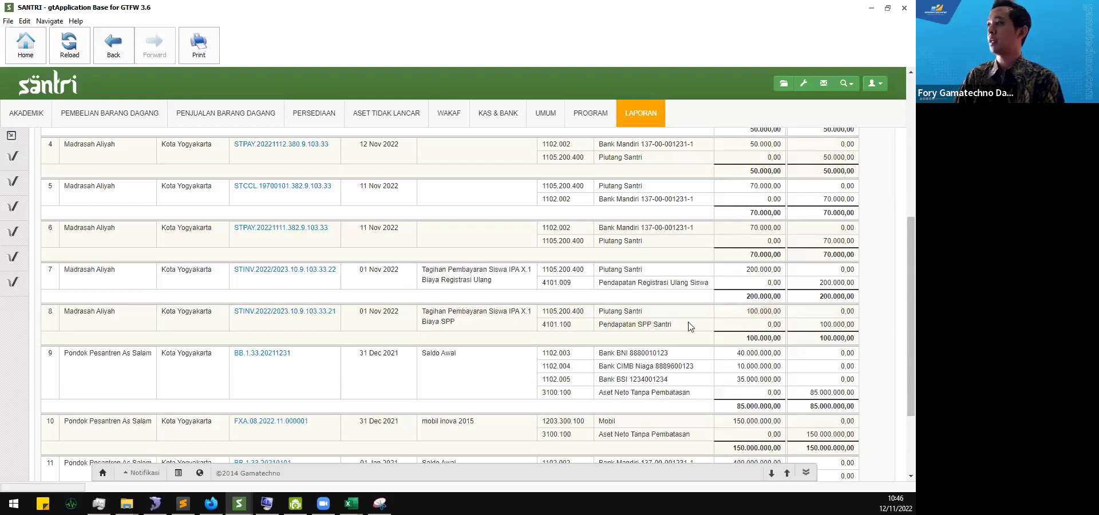
left_click_drag(619, 283, 681, 276)
left_click(684, 280)
- Examine the STPAY and STCCL journals of November 2022, including their Bank Mandiri and Piutang Santri lines, then skim the whole list
scroll(685, 281, "up", 1)
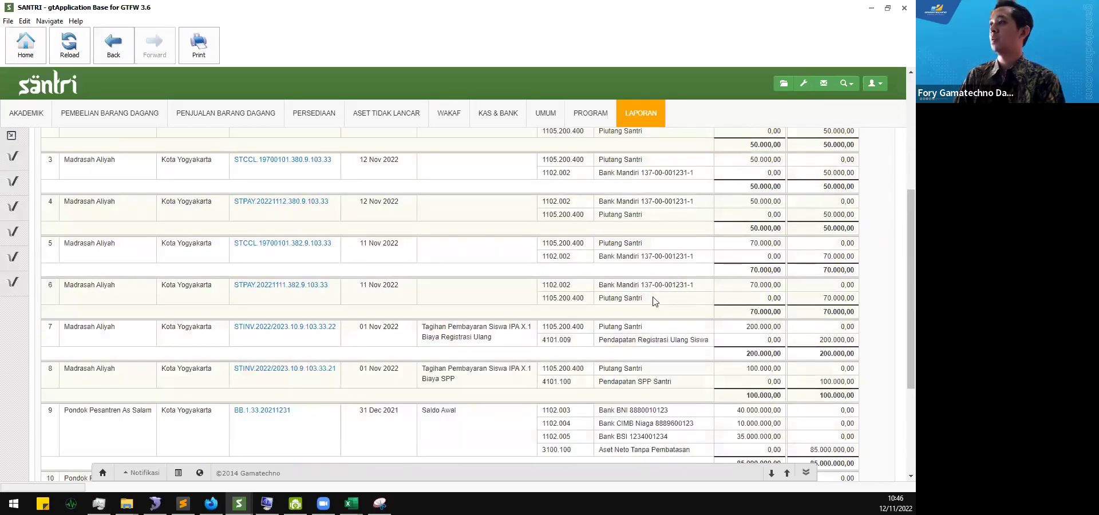
scroll(377, 314, "up", 1)
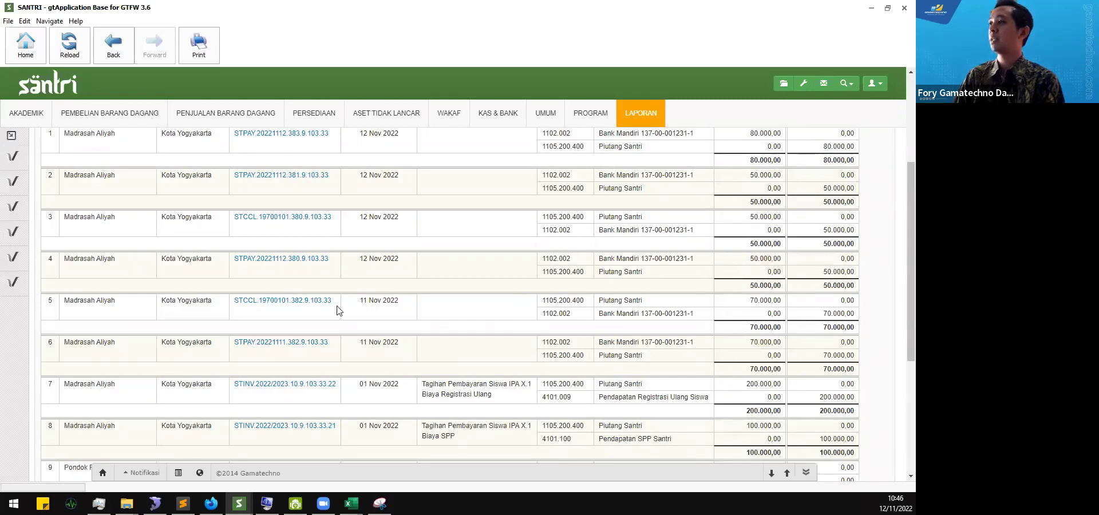
left_click_drag(639, 313, 782, 314)
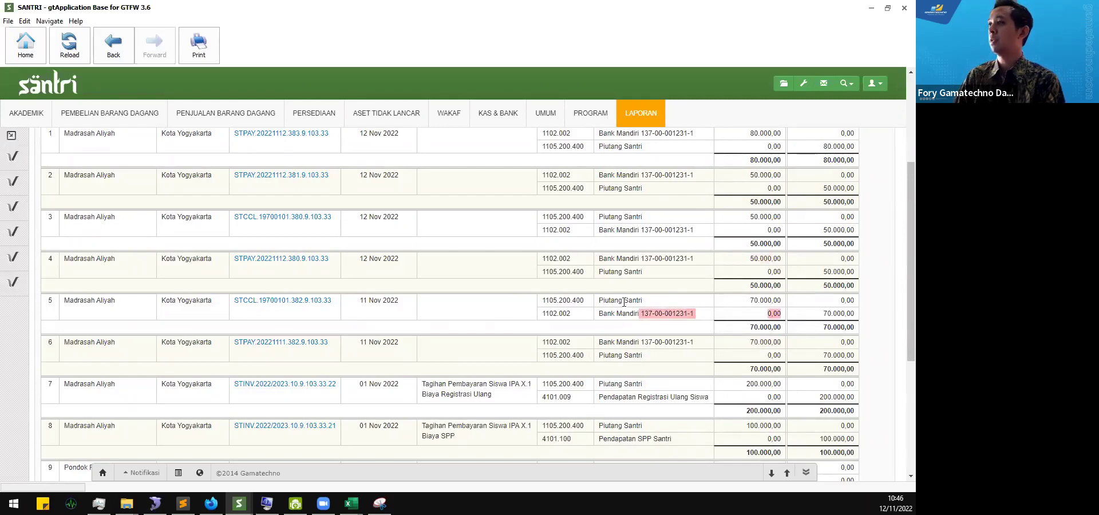
scroll(624, 302, "up", 2)
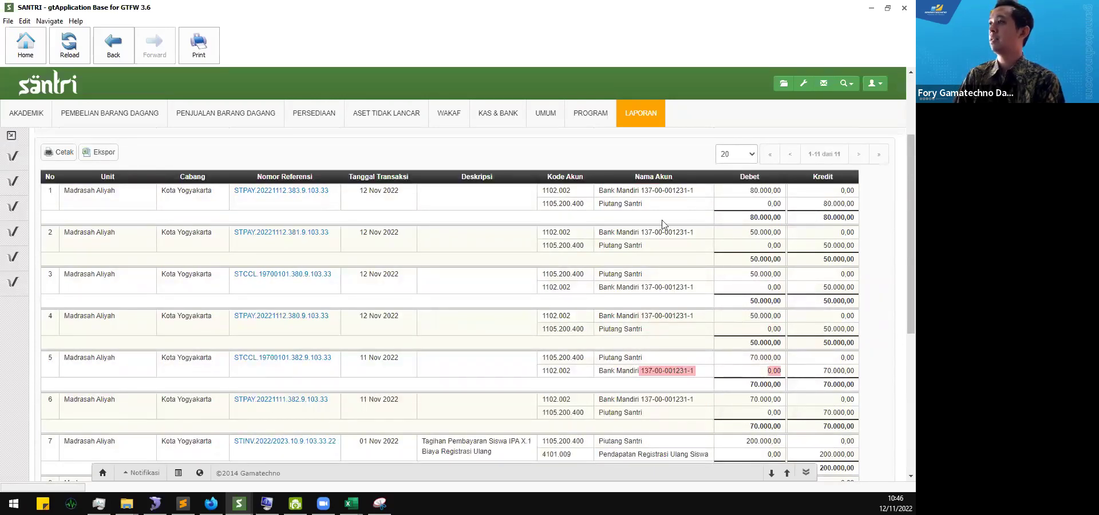
left_click_drag(750, 191, 779, 192)
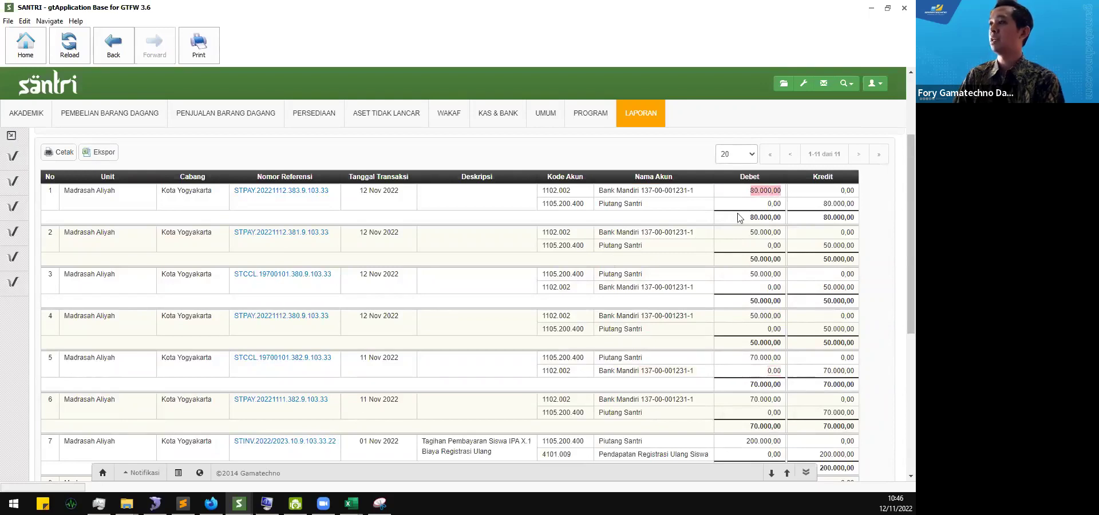
scroll(480, 284, "up", 3)
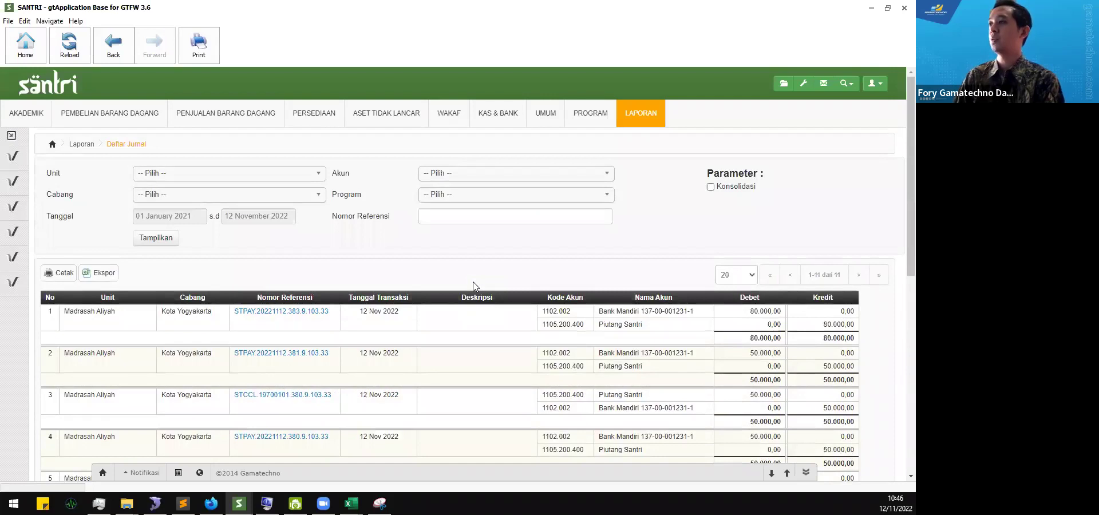
scroll(473, 285, "down", 10)
scroll(473, 284, "up", 5)
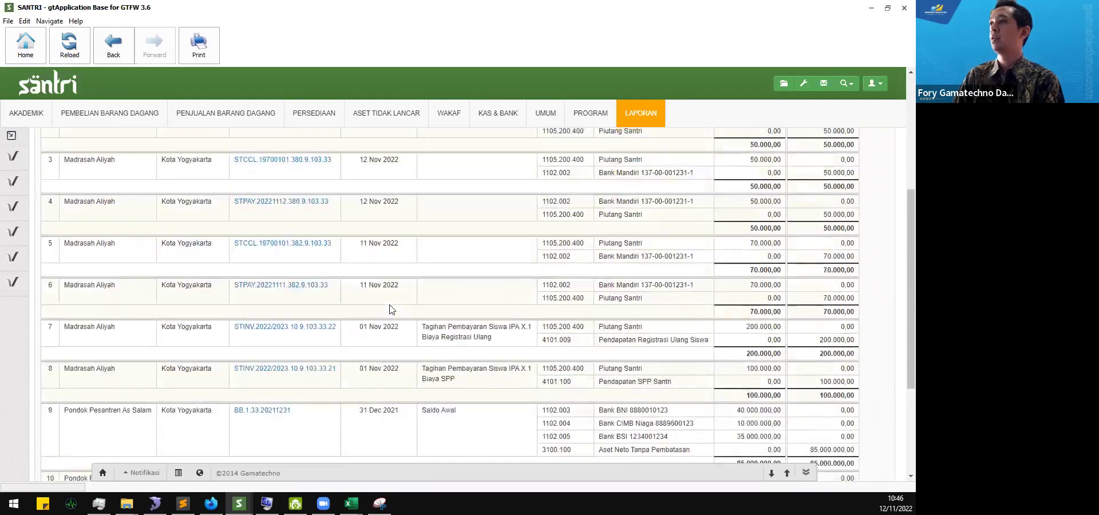
scroll(388, 308, "down", 4)
scroll(377, 321, "up", 10)
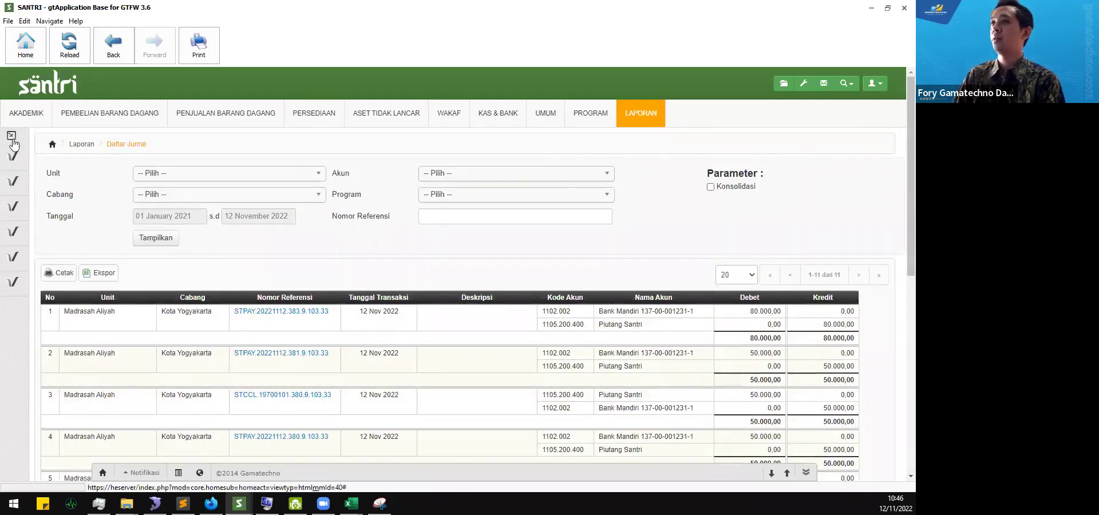
- Filter the journal list by the unit Pondok Pesantren As Salam and look through its entries
left_click(283, 174)
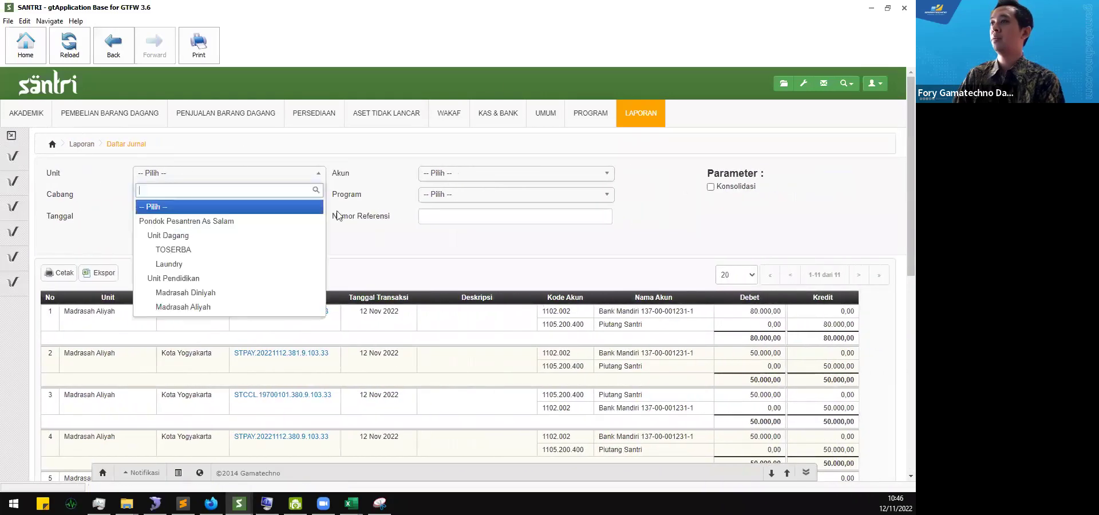
left_click(246, 222)
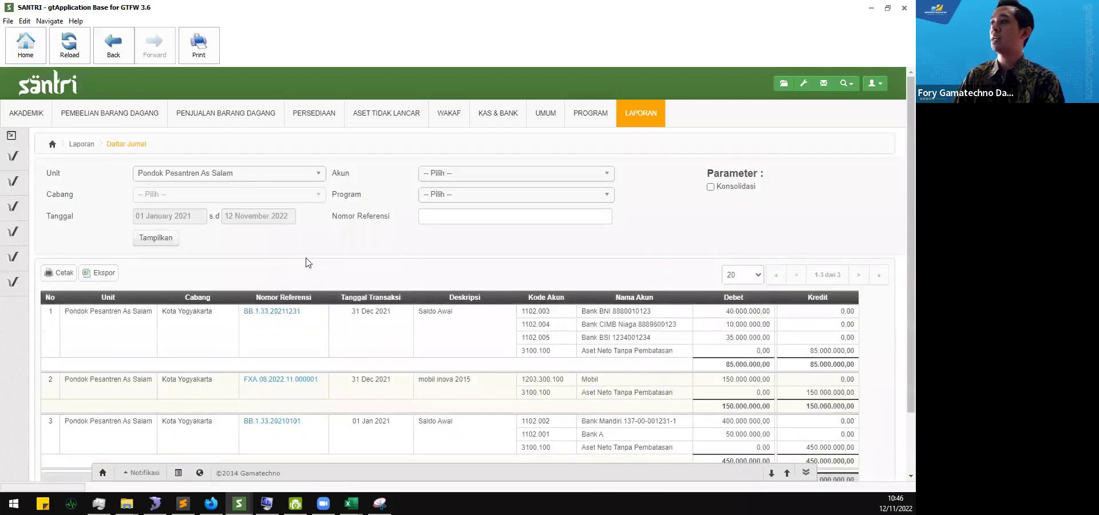
scroll(743, 195, "down", 3)
scroll(743, 193, "up", 1)
scroll(719, 188, "up", 1)
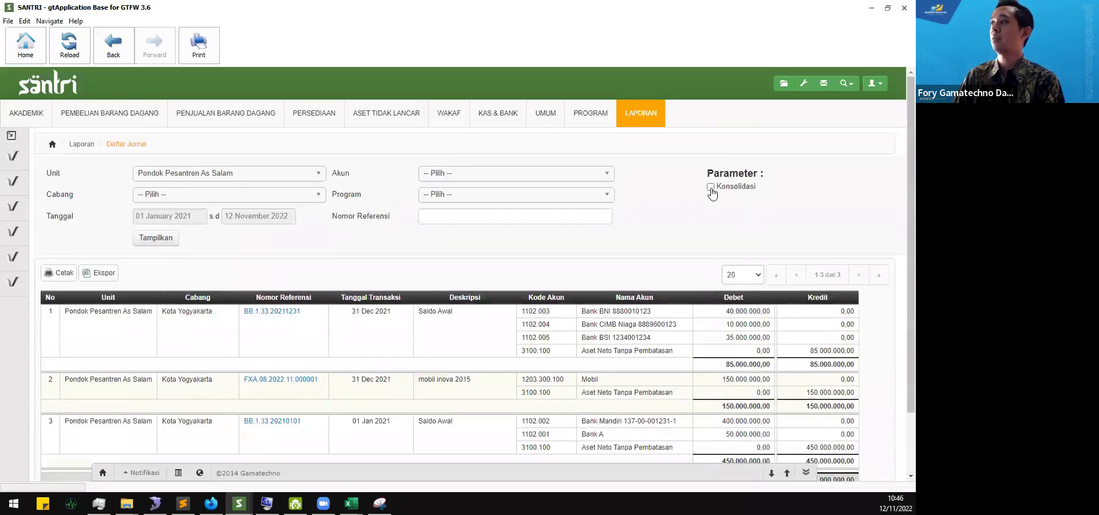
- Display the journal list for Pondok Pesantren As Salam with Konsolidasi enabled and review the consolidated entries
left_click(152, 237)
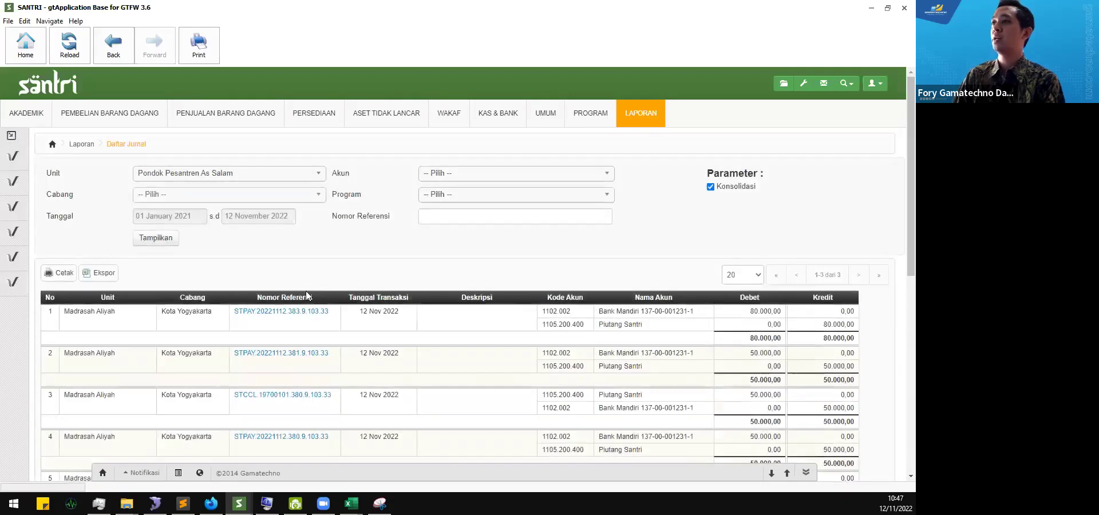
scroll(307, 318, "down", 2)
scroll(306, 318, "down", 5)
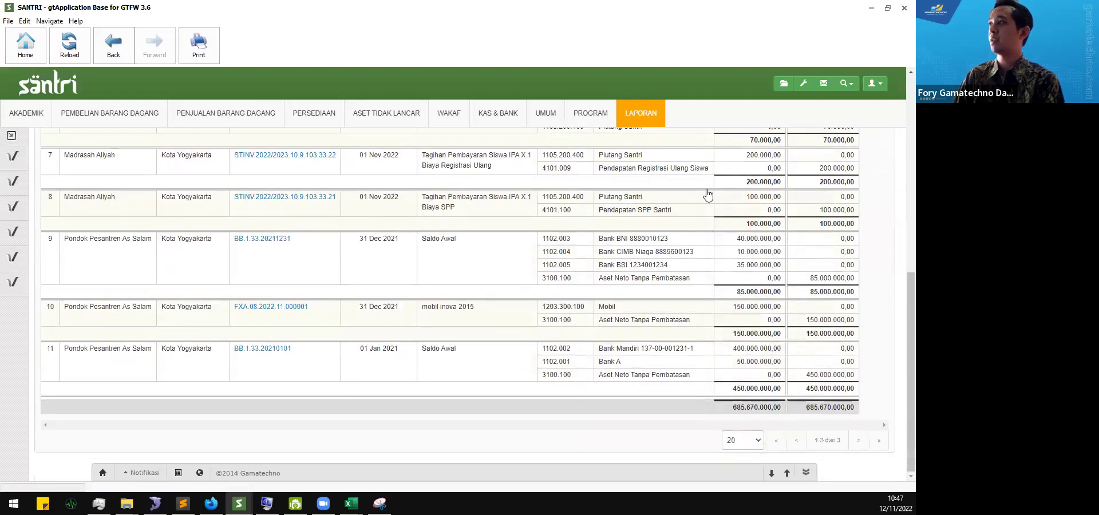
scroll(536, 235, "up", 1)
scroll(536, 235, "up", 6)
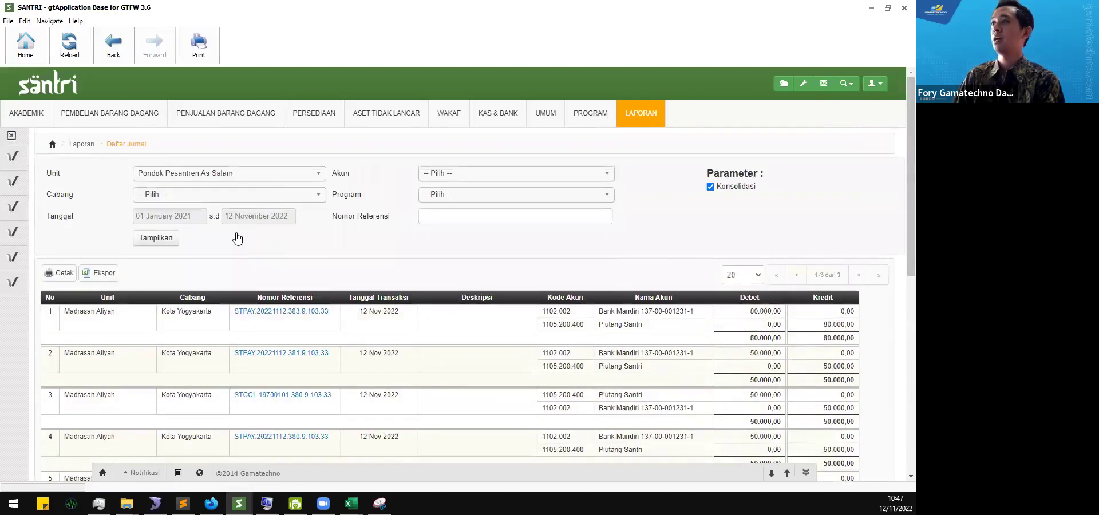
- Filter the journal list by the unit Pendidikan without Konsolidasi and check which sub-units belong to it
left_click(241, 173)
left_click(236, 283)
left_click(166, 239)
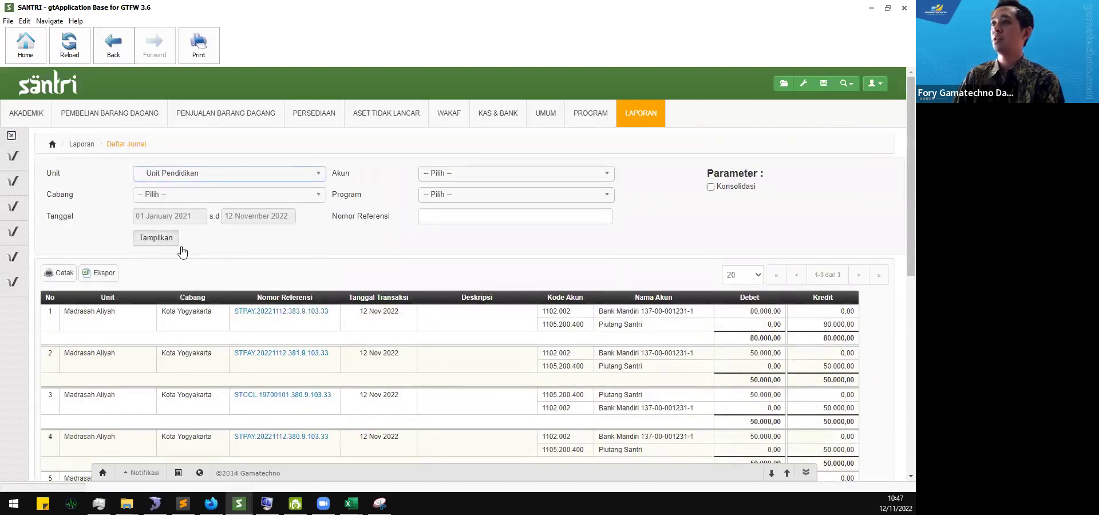
left_click(270, 174)
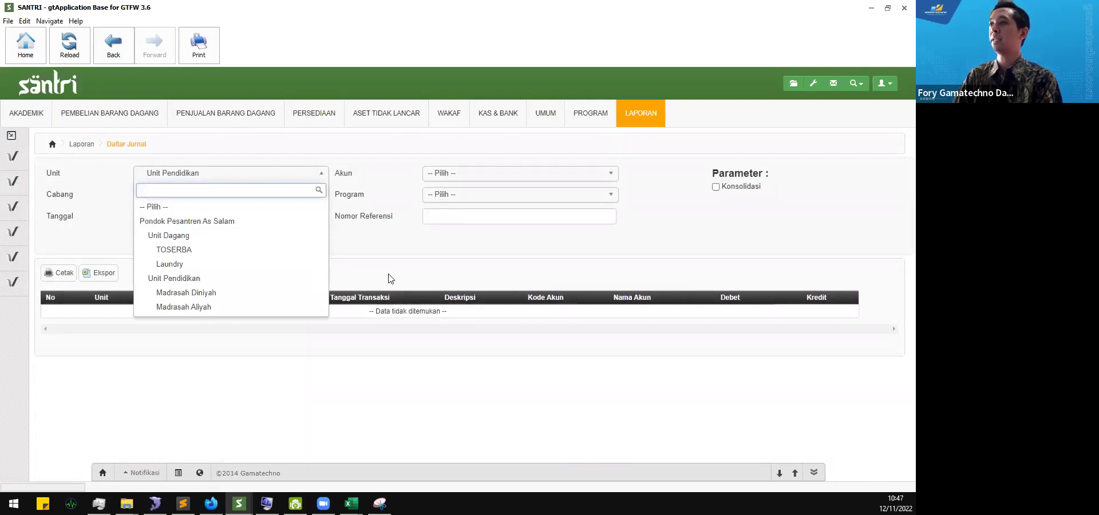
left_click(407, 275)
- Display the Unit Pendidikan journals with Konsolidasi enabled, look through the entries, and disable the Konsolidasi option again
left_click(716, 188)
left_click(164, 242)
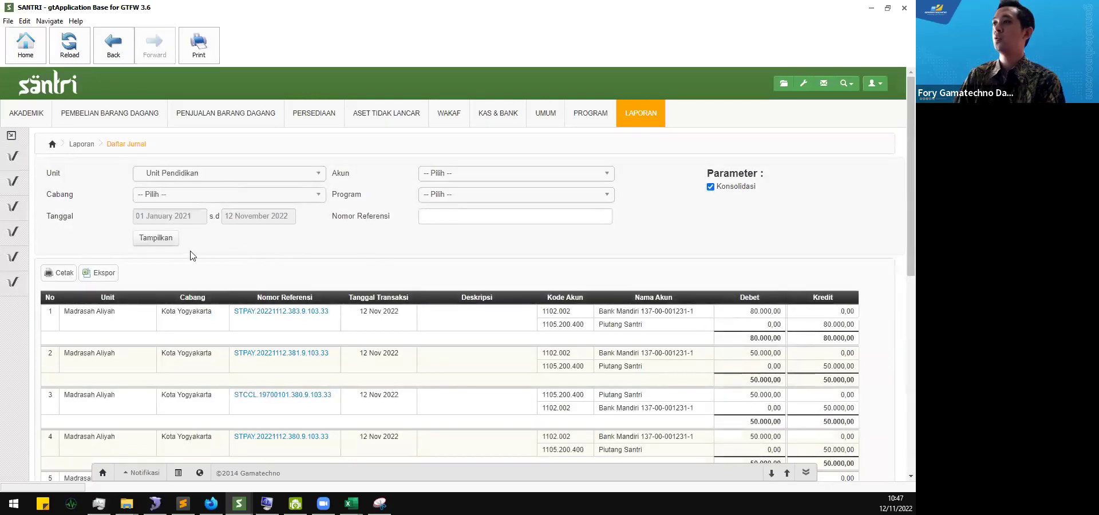
scroll(192, 258, "down", 8)
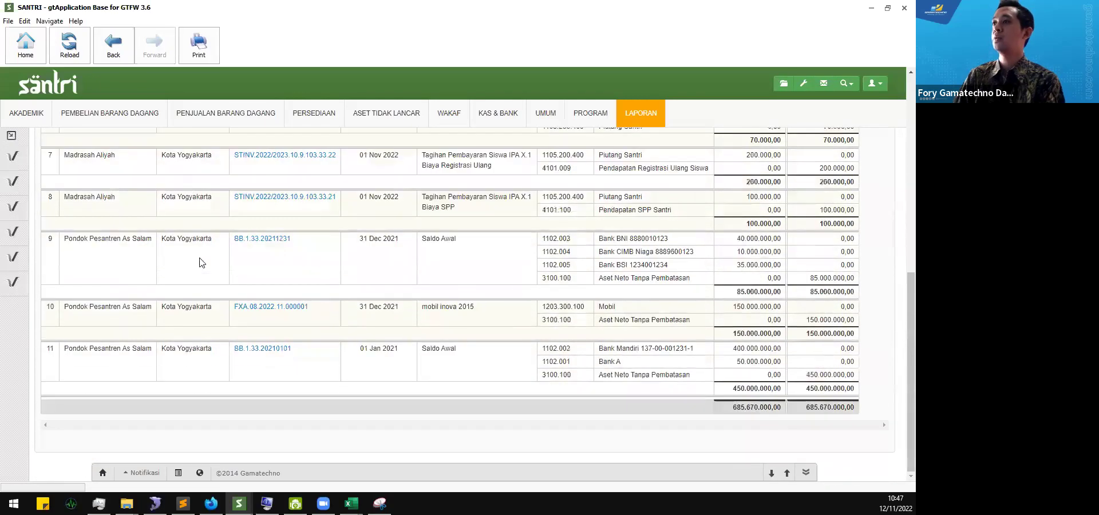
scroll(216, 271, "up", 10)
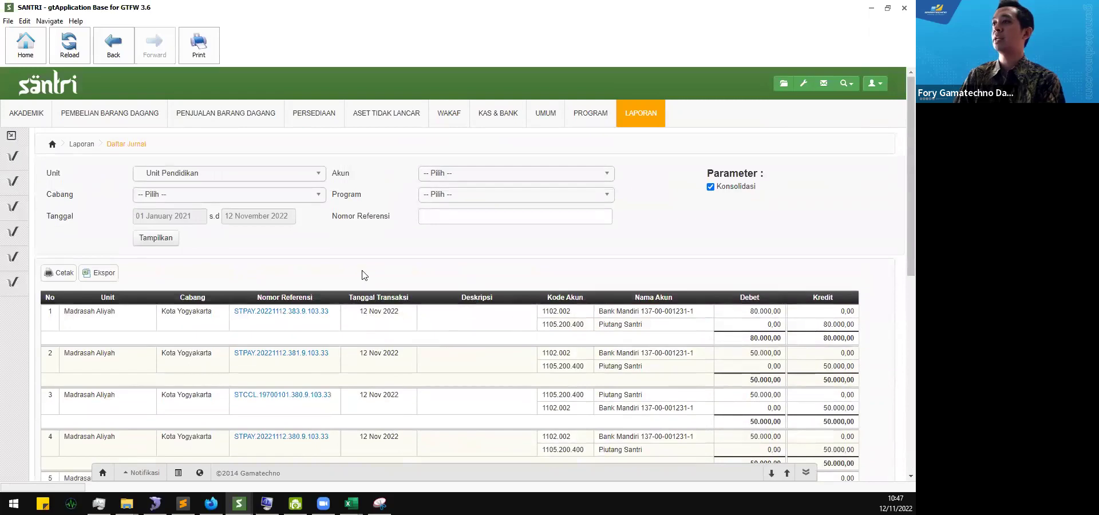
left_click(711, 187)
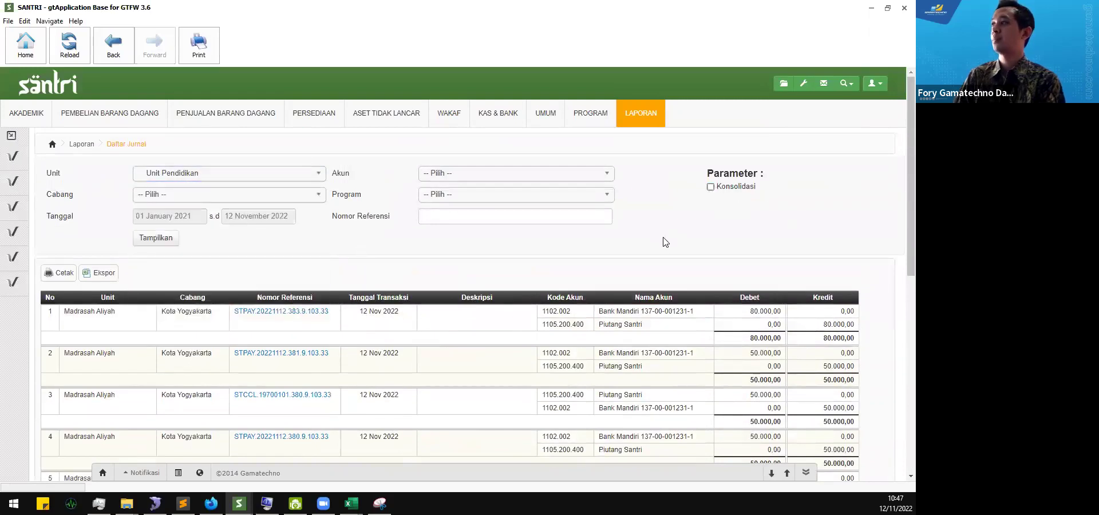
- Open the Buku Besar Rinci report and display it with transactions starting from 01 January 2021
left_click(19, 184)
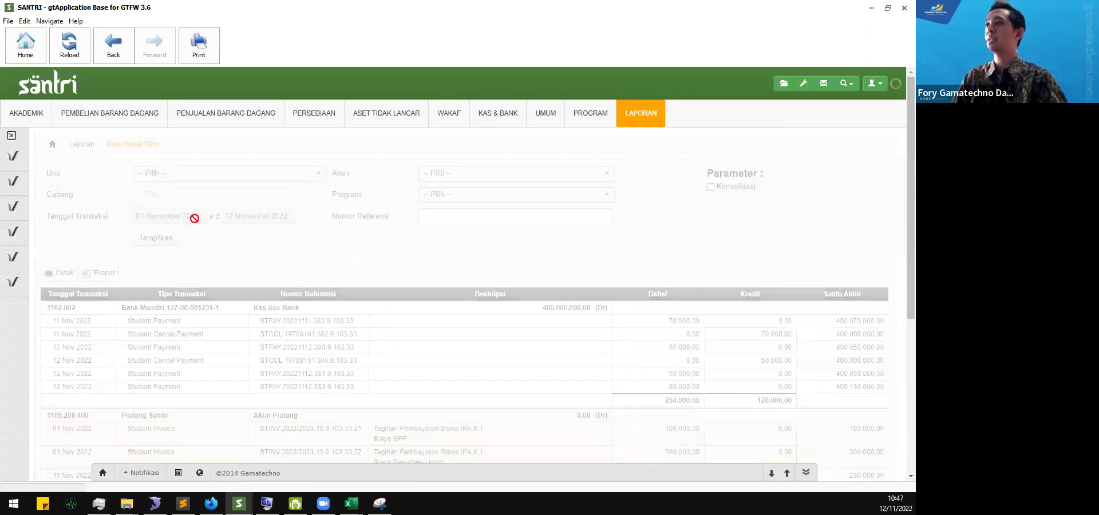
left_click(194, 217)
left_click(215, 238)
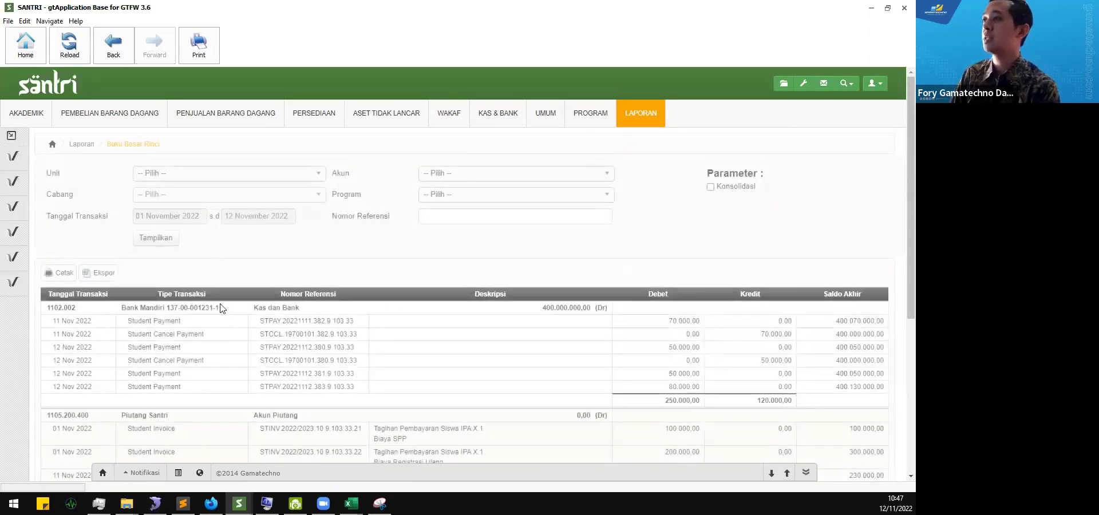
left_click(211, 334)
left_click(234, 275)
left_click(156, 238)
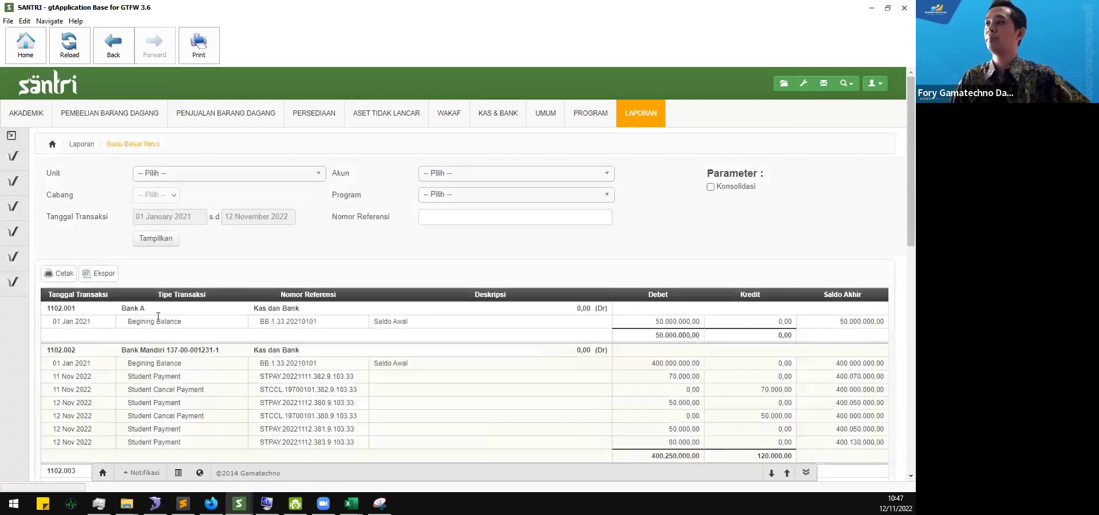
- Examine the account code, account name and account group in the header row of the Bank A ledger
left_click_drag(51, 310, 126, 313)
left_click(256, 317)
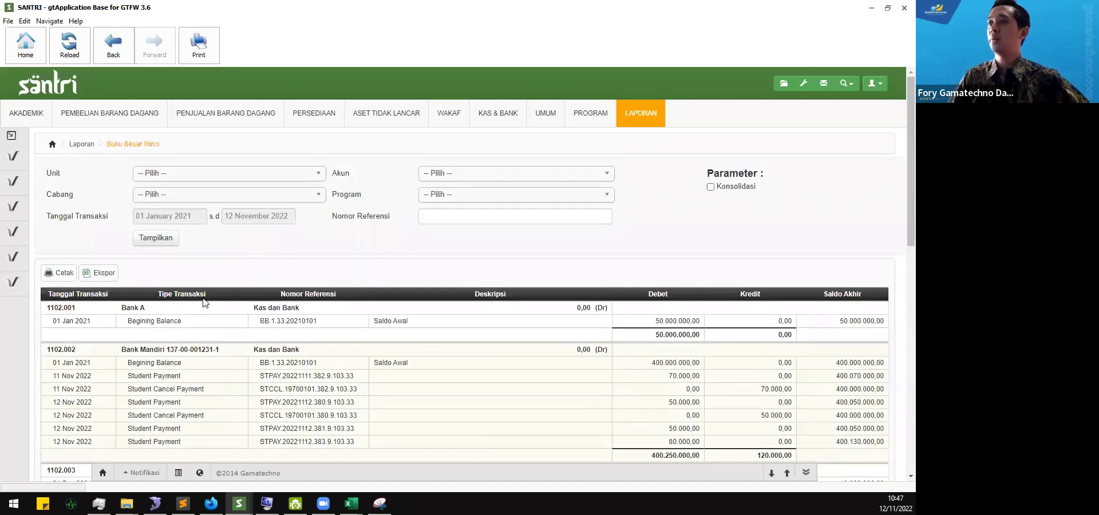
left_click_drag(48, 308, 153, 314)
left_click_drag(260, 308, 305, 310)
left_click(302, 316)
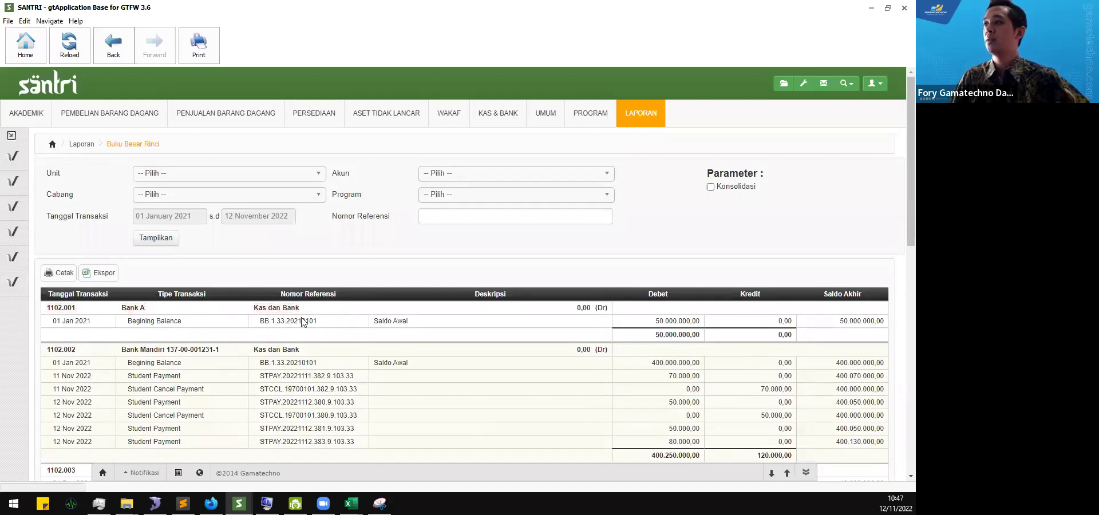
- Examine the transaction types and reference numbers of the Bank A and Bank Mandiri rows, including Begining Balance and the student payment types
scroll(303, 322, "down", 1)
left_click_drag(153, 272, 292, 273)
left_click(292, 272)
double_click(134, 263)
left_click(164, 304)
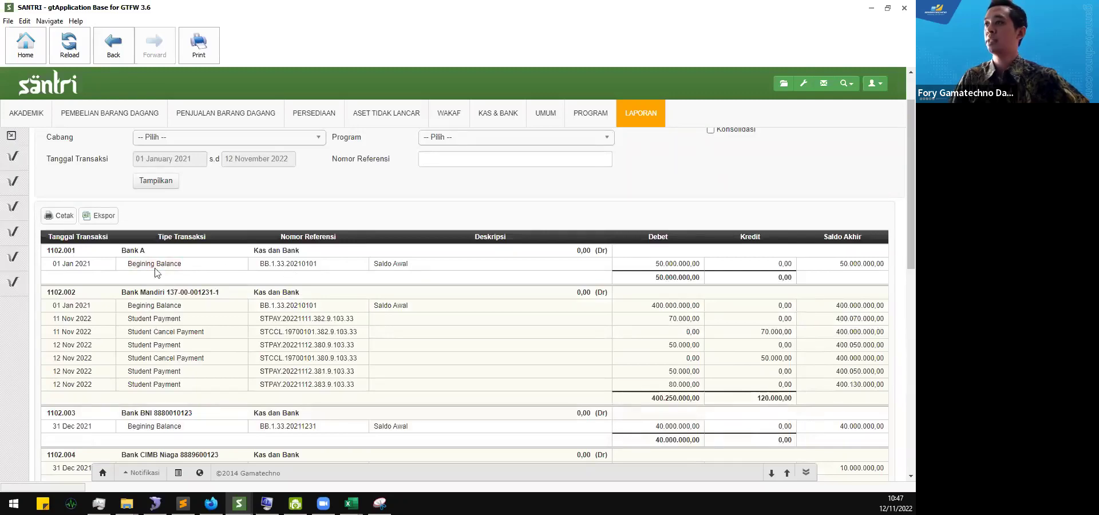
left_click_drag(130, 264, 182, 264)
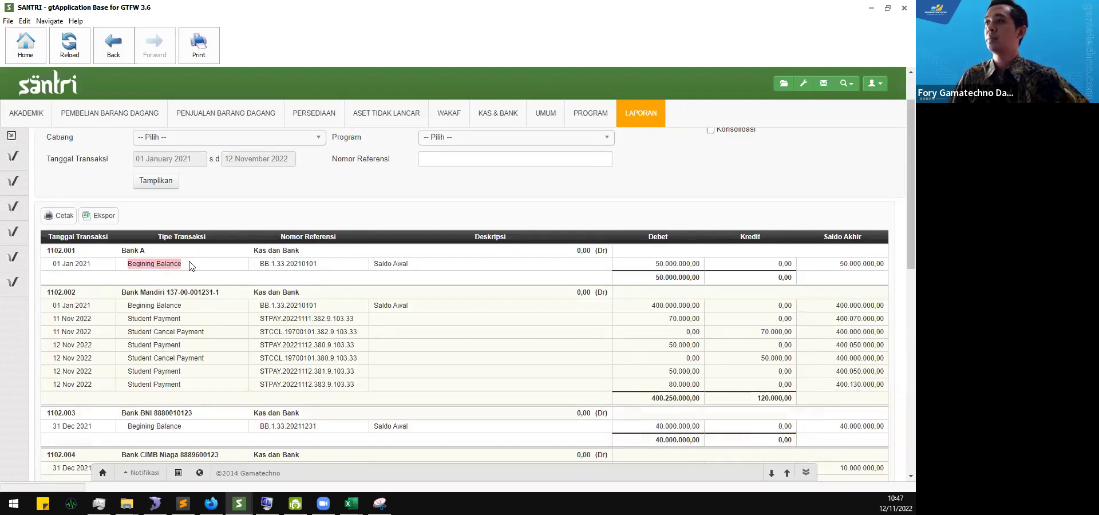
left_click(159, 307)
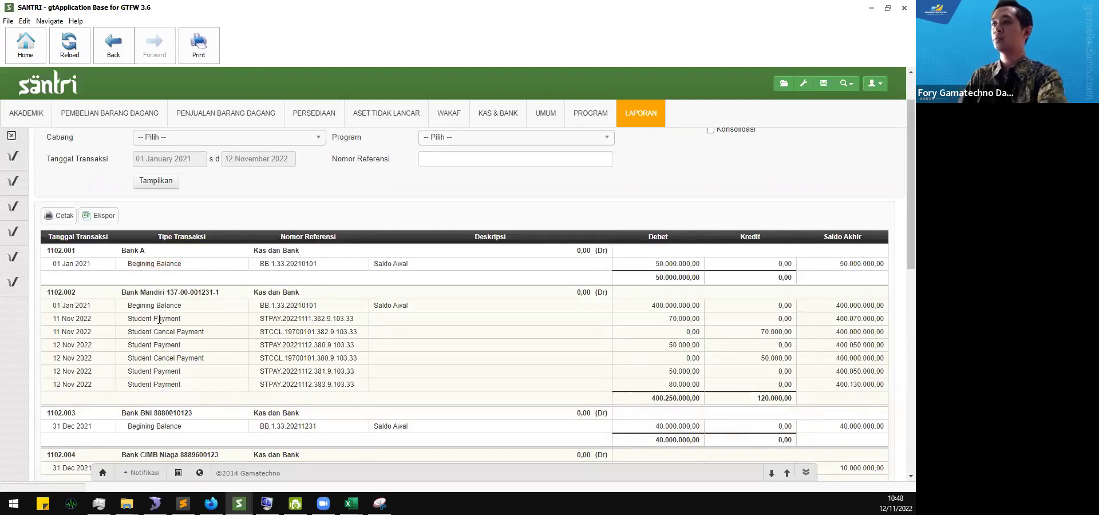
left_click_drag(132, 305, 187, 332)
left_click(195, 333)
- Skim the remaining accounts of the detailed ledger and return to the Bank A and Bank Mandiri sections
scroll(178, 332, "down", 1)
scroll(179, 332, "down", 5)
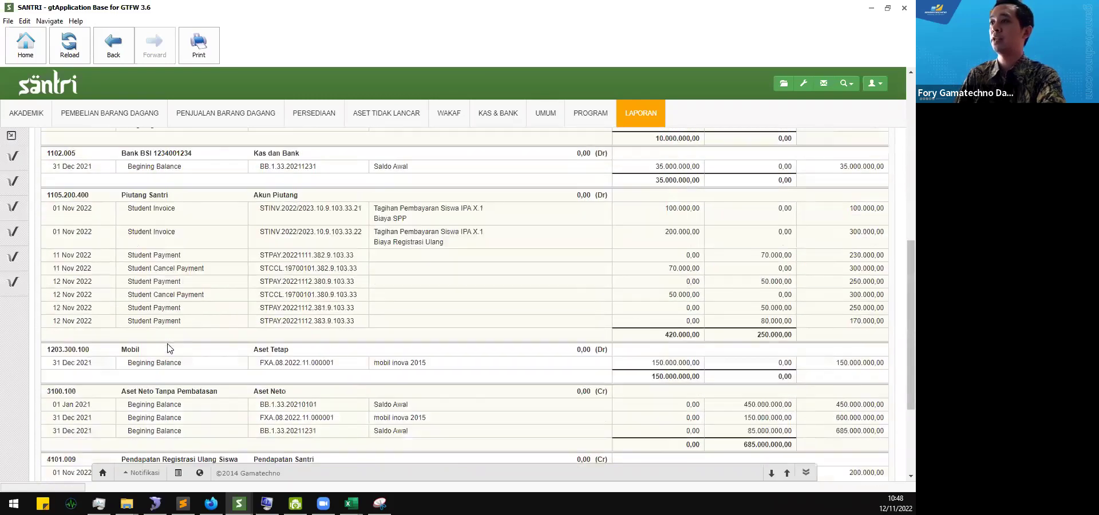
scroll(169, 348, "down", 2)
scroll(175, 275, "up", 20)
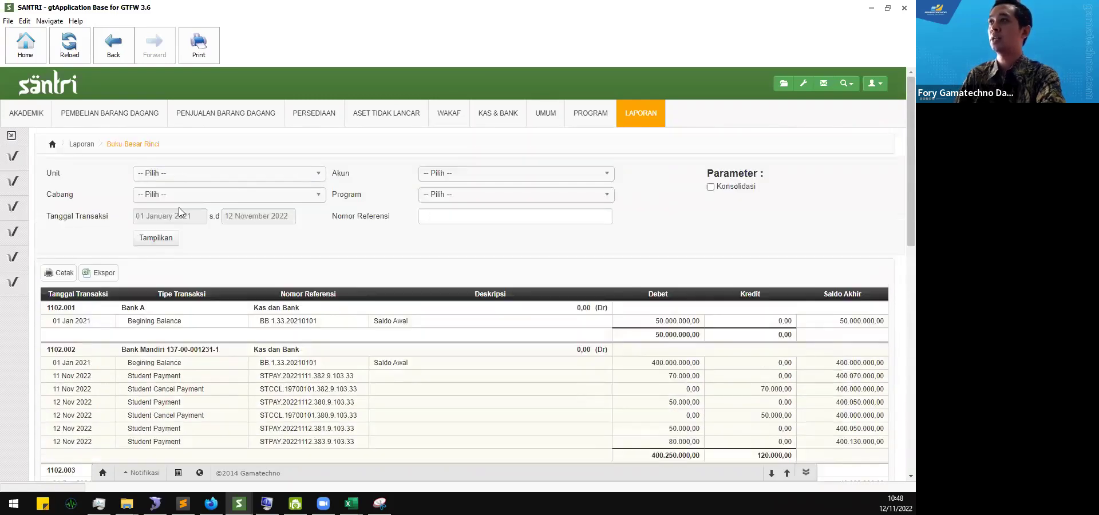
scroll(173, 297, "down", 1)
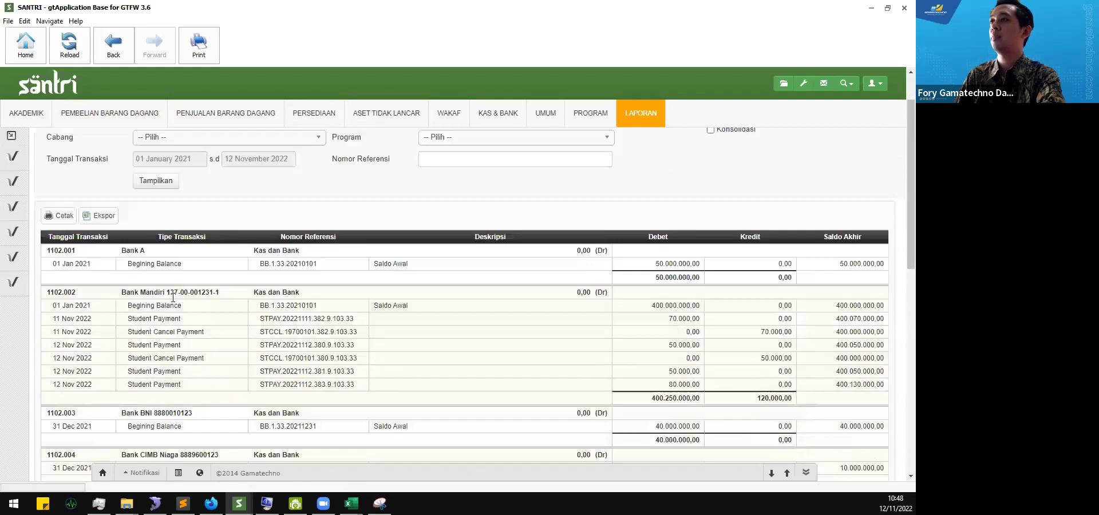
scroll(173, 297, "down", 1)
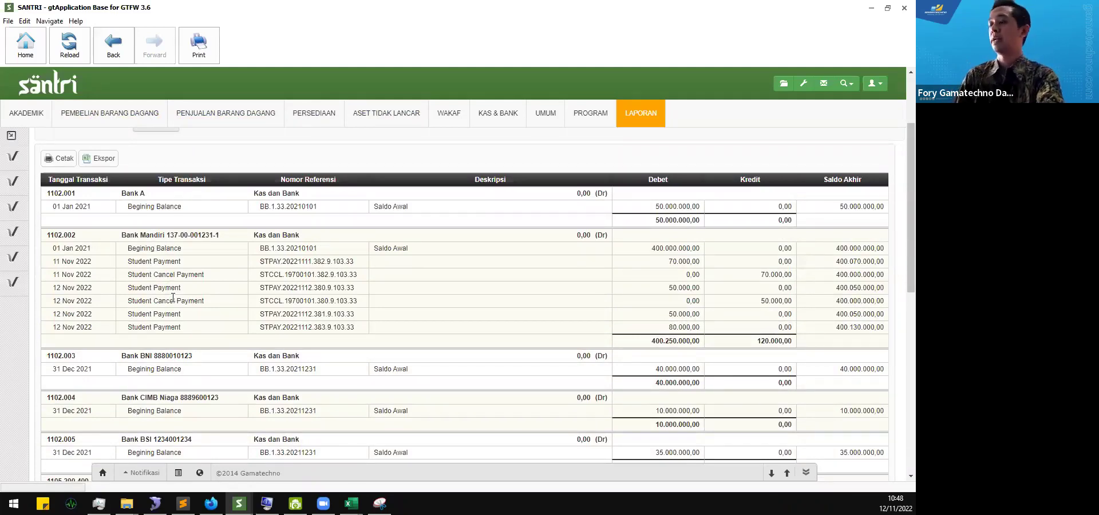
scroll(173, 297, "up", 1)
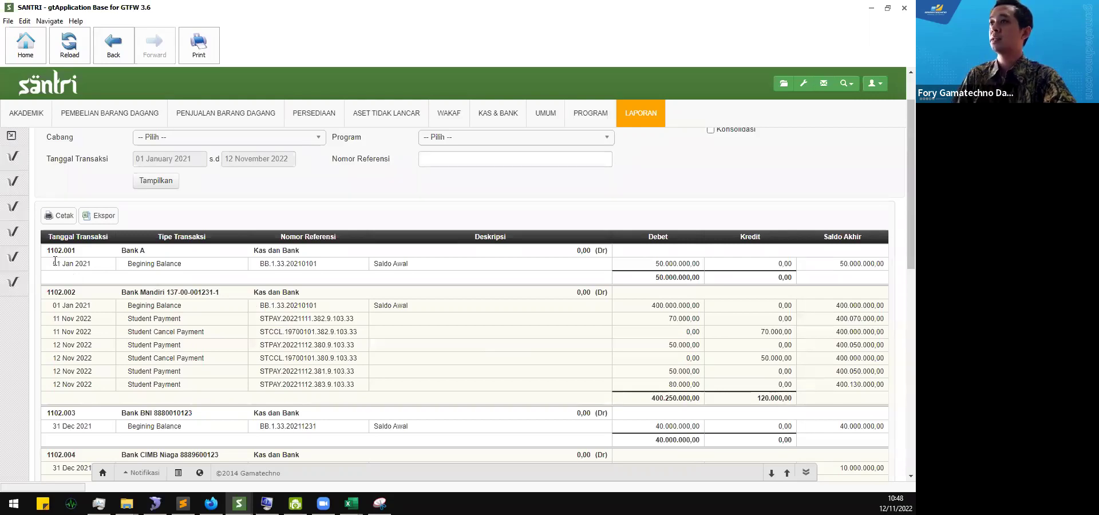
- Examine the Bank A header row, its Saldo Awal transaction and the opening balance shown beside the account group
left_click_drag(52, 250, 613, 256)
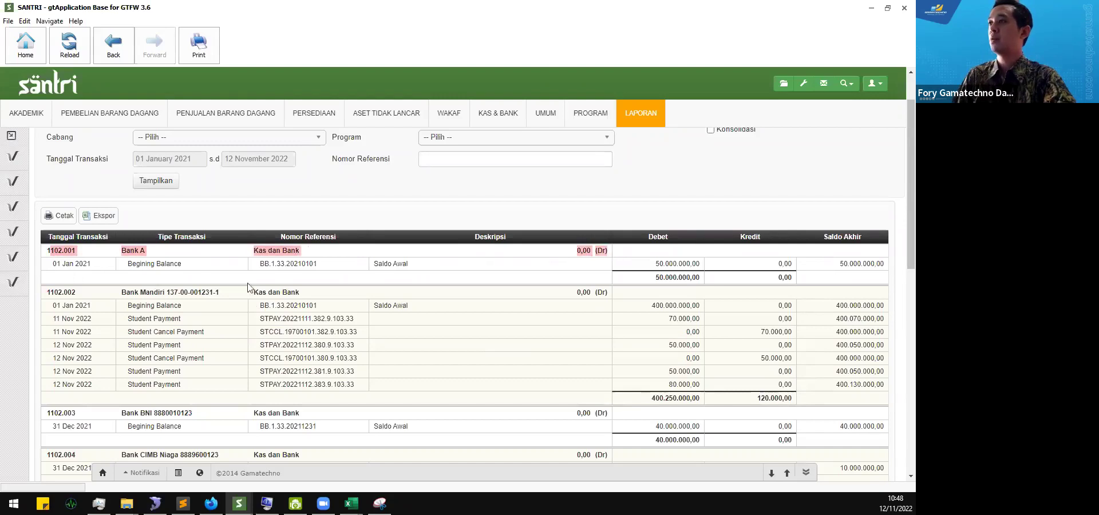
left_click_drag(52, 265, 869, 266)
left_click(868, 266)
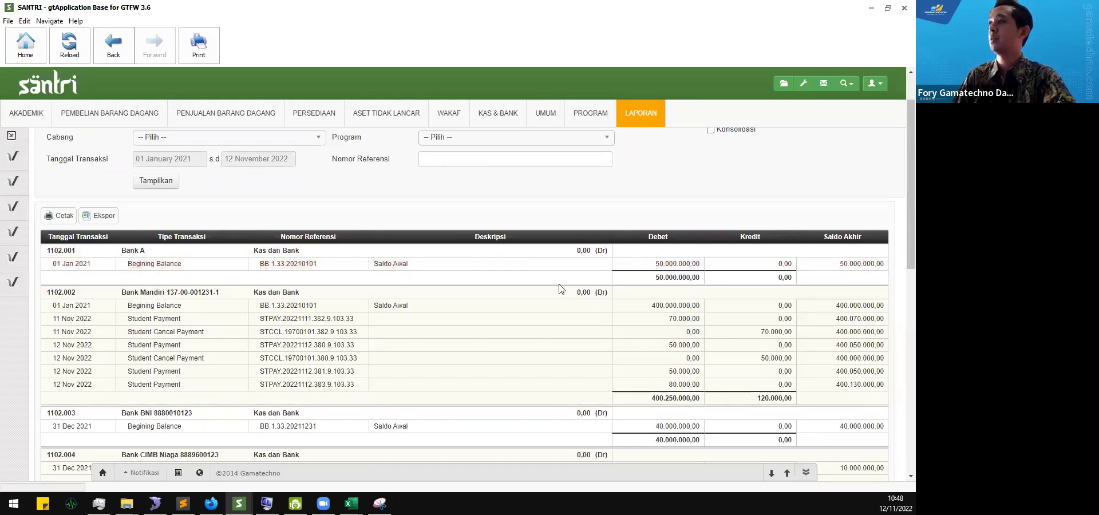
left_click_drag(576, 251, 589, 247)
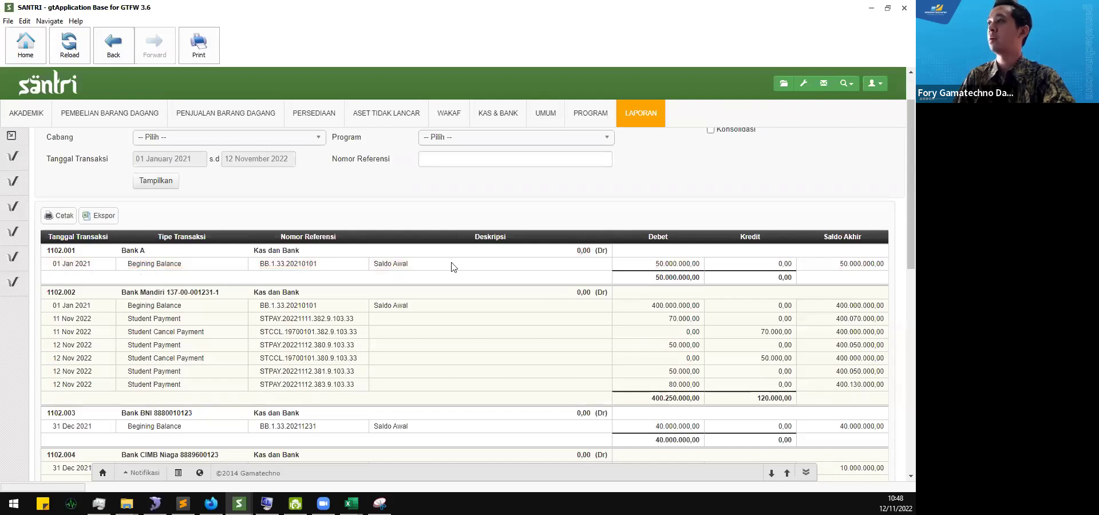
- Set the start of the Tanggal Transaksi range to 01 January 2022 and display the detailed ledger
left_click(188, 160)
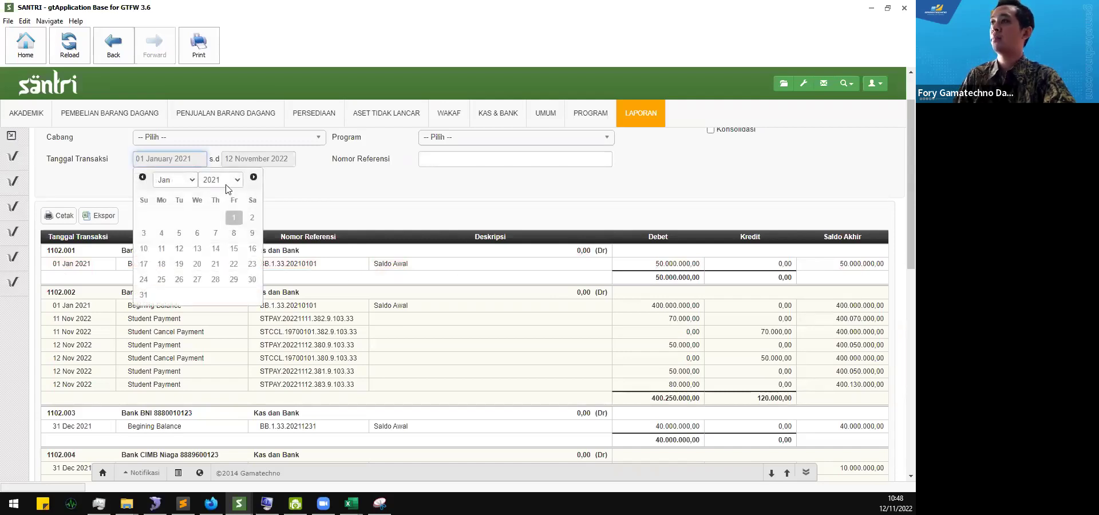
left_click(228, 181)
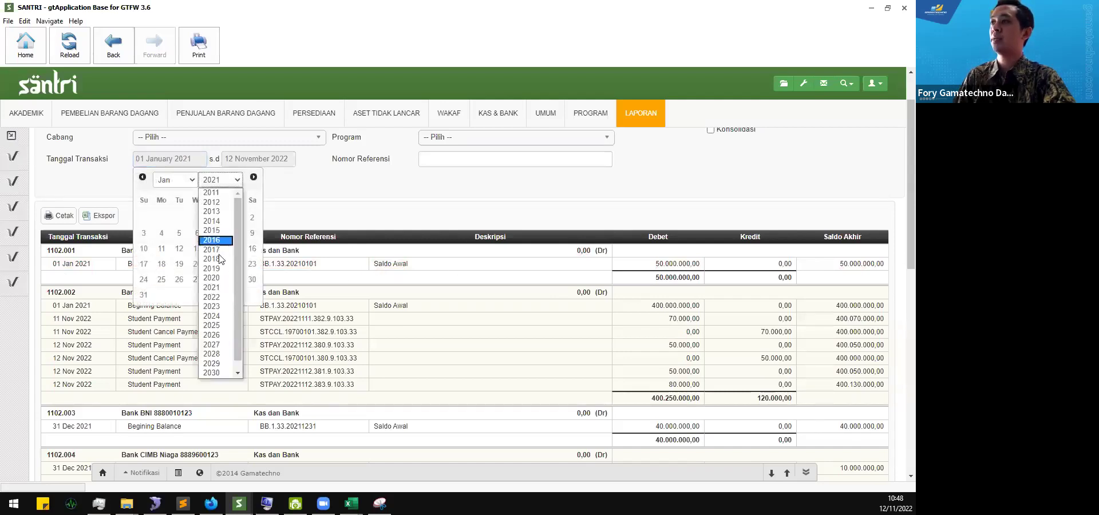
left_click(215, 286)
left_click(251, 218)
left_click(155, 180)
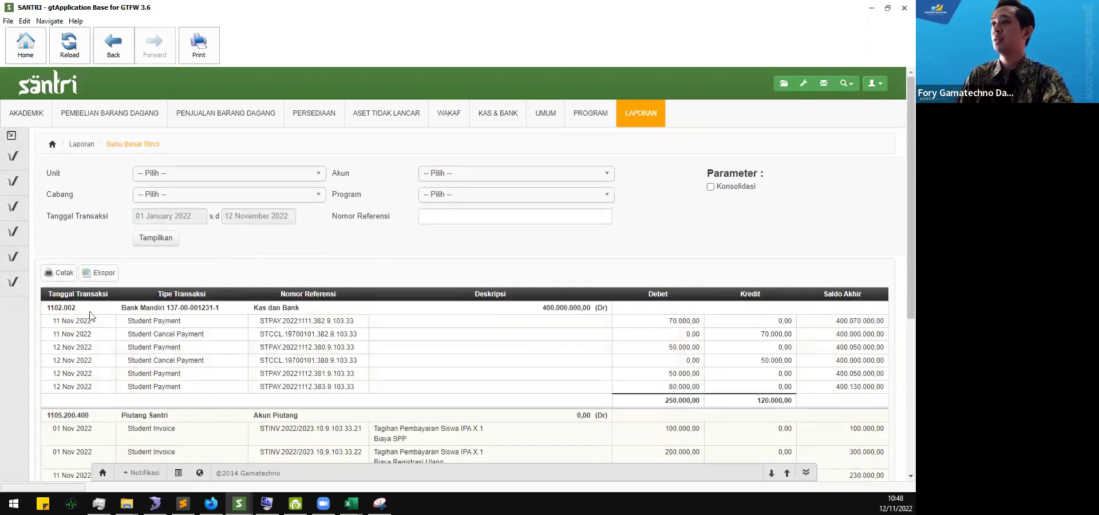
- Check the start date against the Bank Mandiri opening balance and examine the November 2022 transactions beneath it
left_click(179, 215)
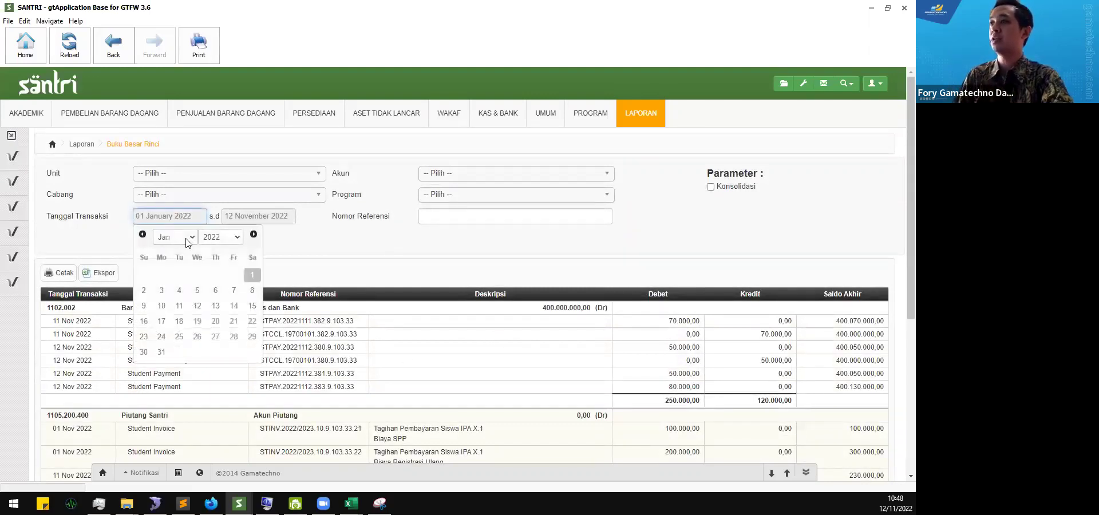
left_click(353, 255)
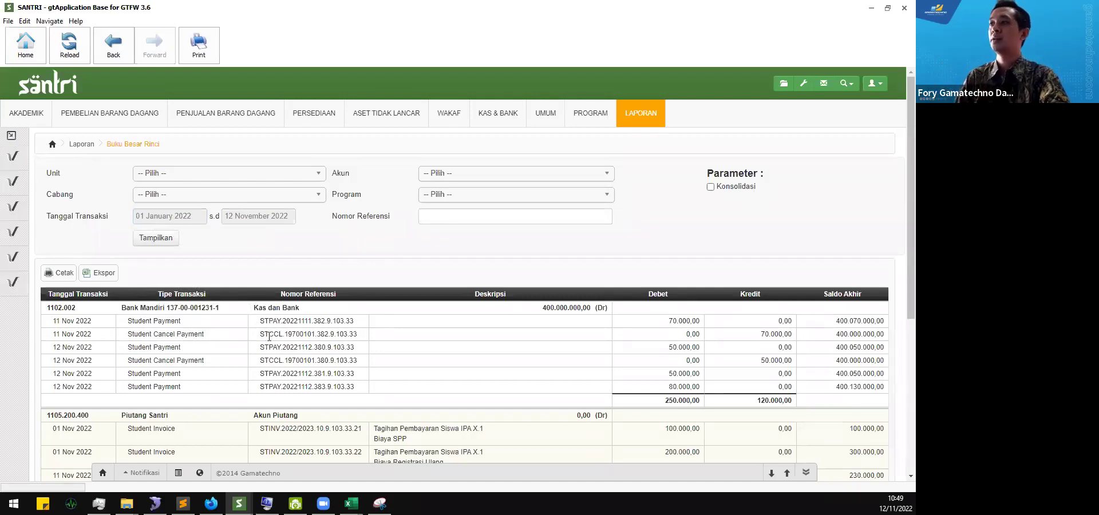
left_click_drag(546, 309, 588, 309)
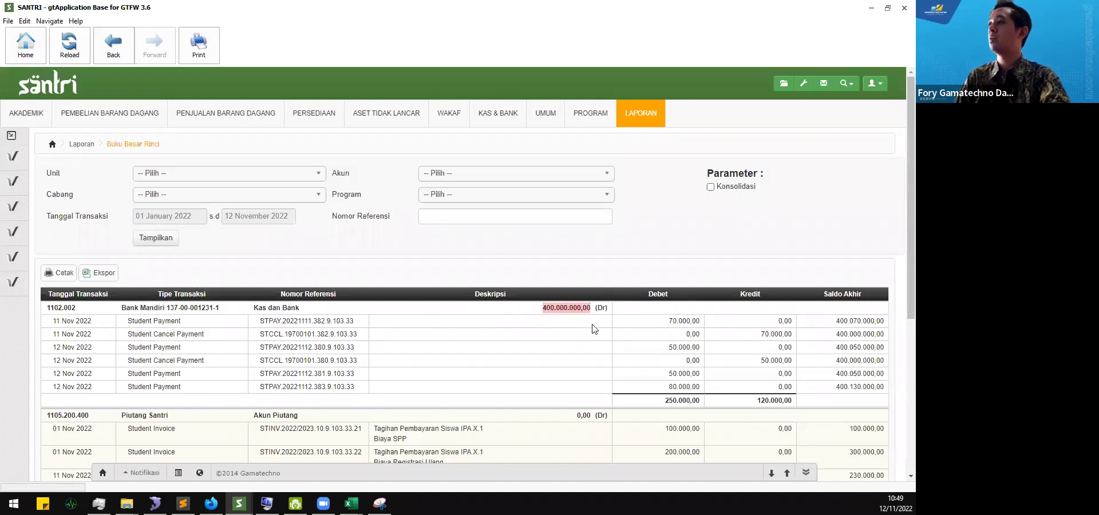
left_click(553, 341)
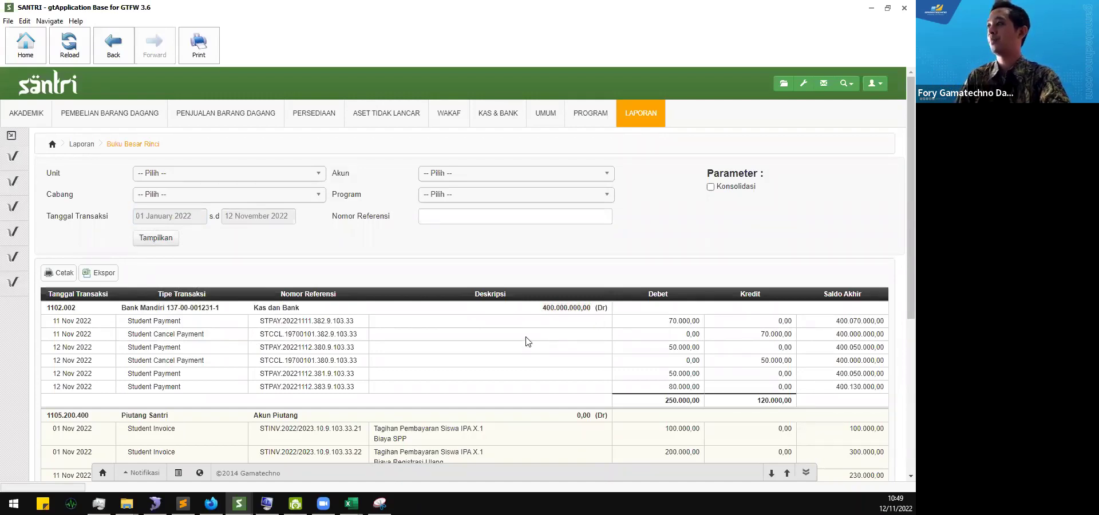
left_click_drag(72, 323, 849, 386)
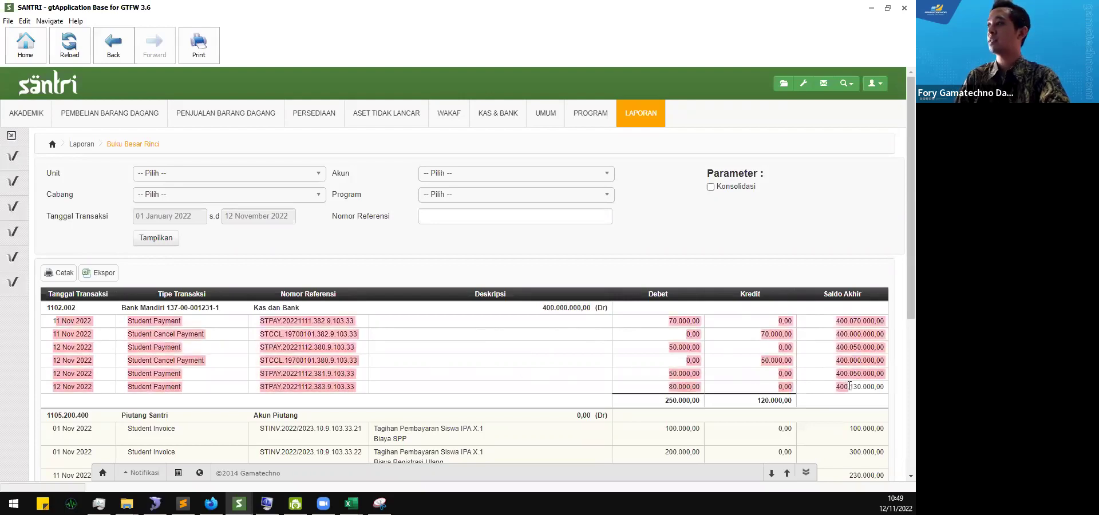
left_click(356, 357)
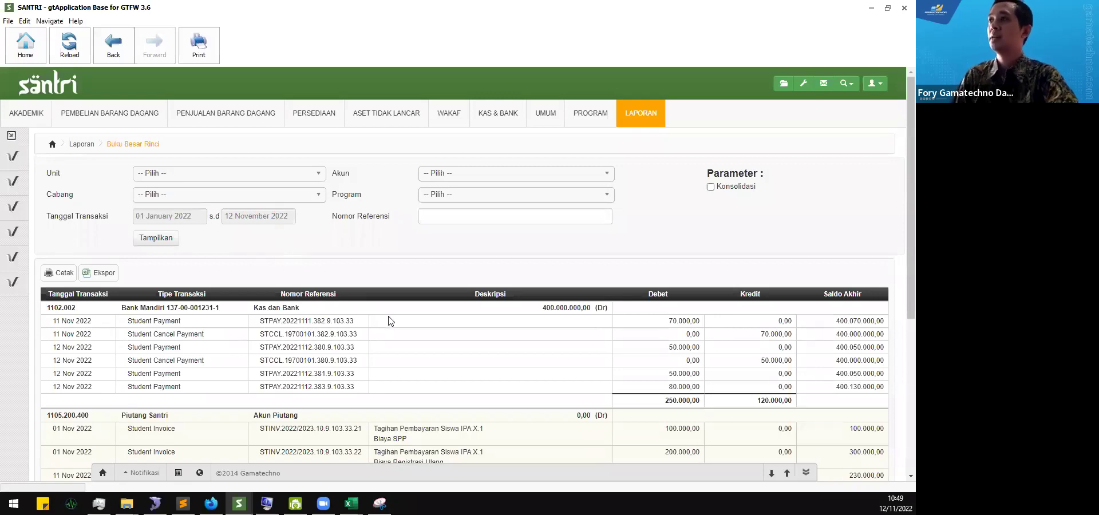
- Examine Bank Mandiri's opening balance, the Debet and Kredit columns, and the dates and types of its transactions
left_click_drag(549, 308, 608, 313)
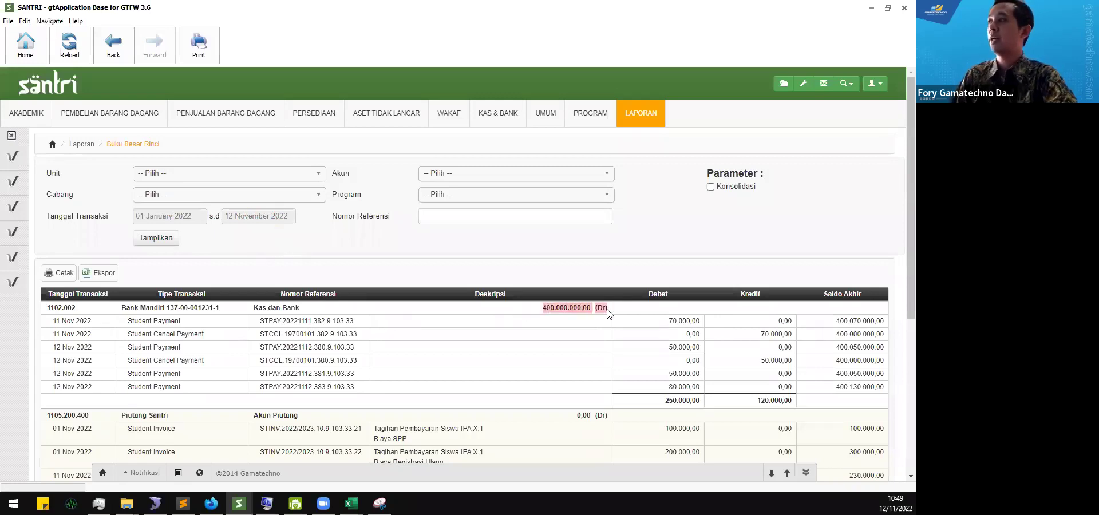
left_click(561, 336)
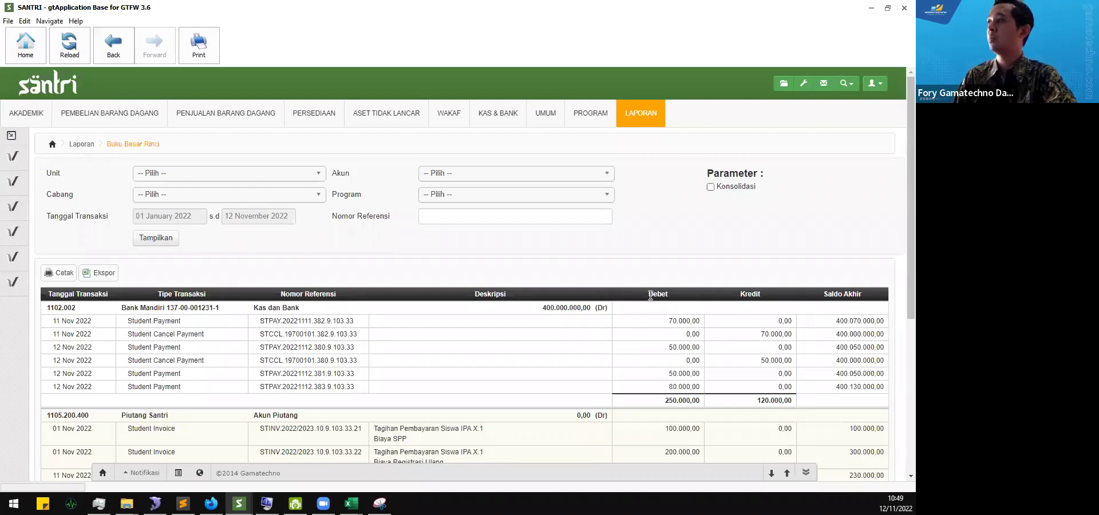
left_click_drag(671, 291, 759, 297)
left_click(759, 298)
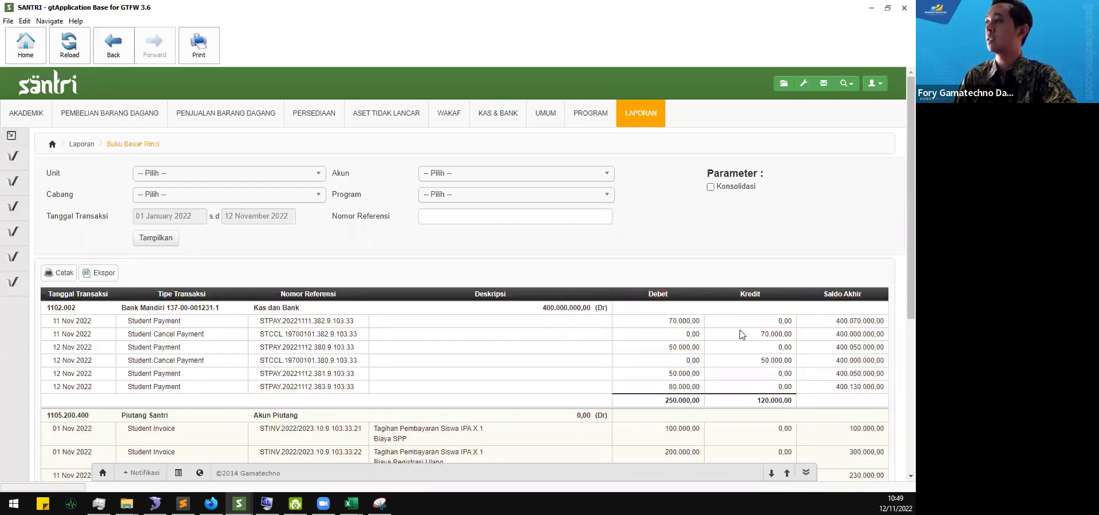
left_click_drag(54, 321, 103, 393)
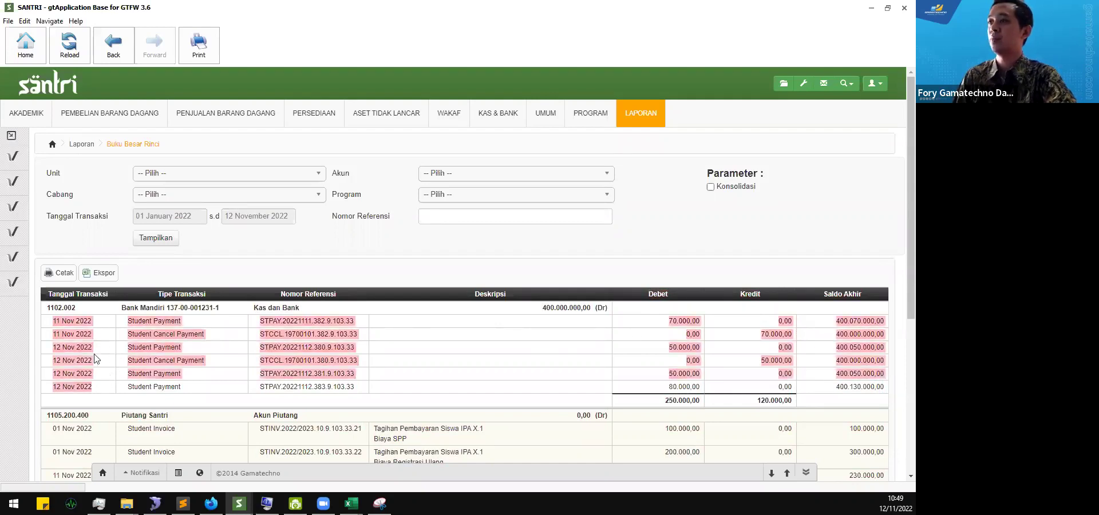
- Compare the first Bank Mandiri payment's Debet amount and Saldo Akhir with the account's opening balance
left_click(67, 320)
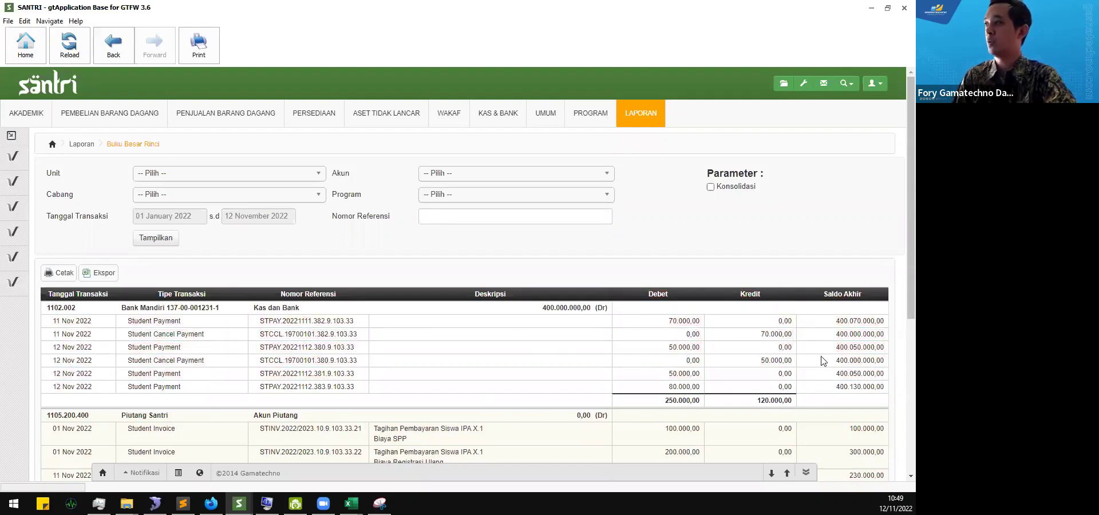
left_click_drag(852, 321, 882, 324)
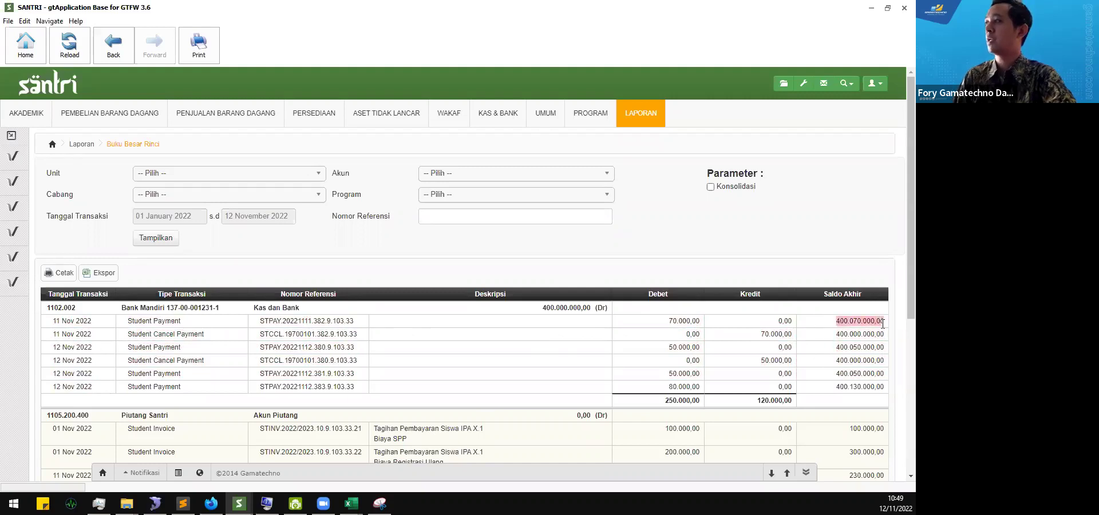
left_click_drag(545, 309, 591, 309)
left_click(677, 324)
left_click_drag(668, 322, 708, 323)
left_click(746, 324)
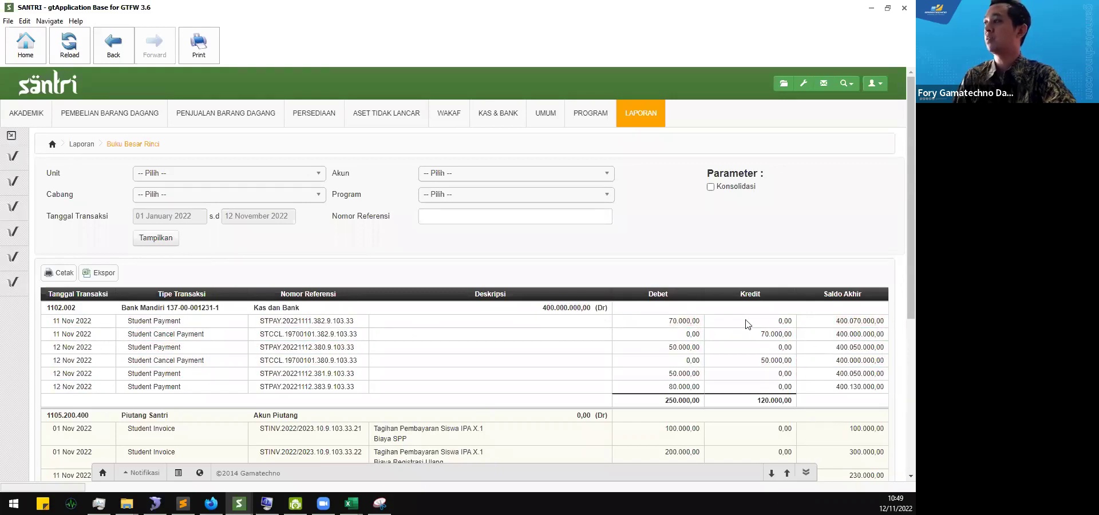
- Compare Bank Mandiri's last Saldo Akhir with its opening balance and the Debet and Kredit movements
left_click_drag(836, 387, 884, 387)
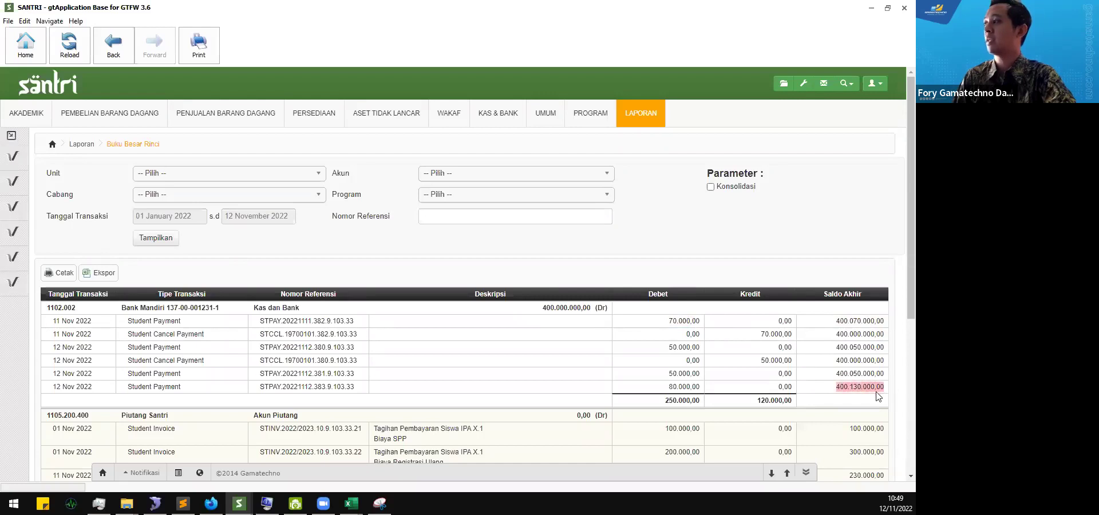
scroll(878, 396, "down", 1)
left_click(867, 344)
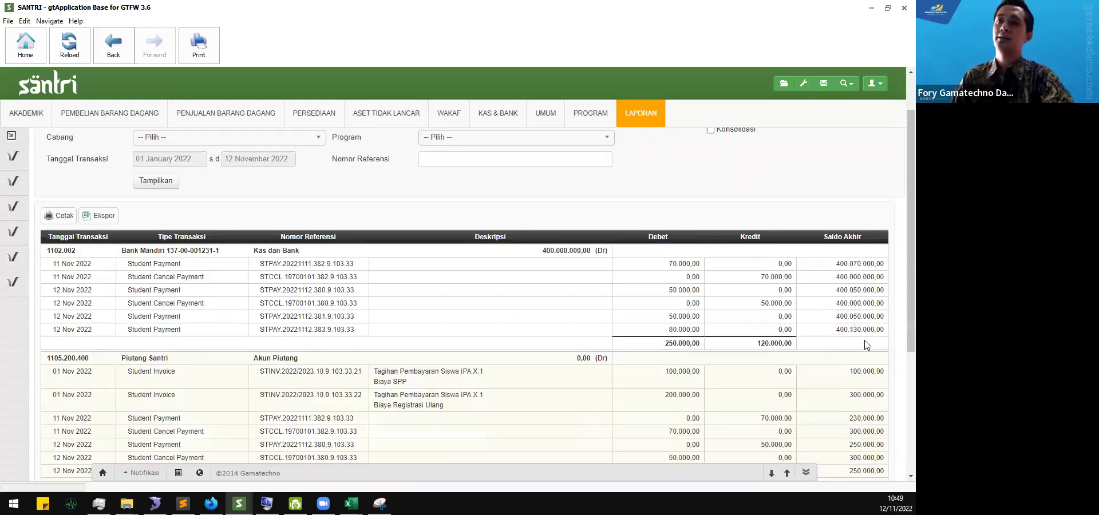
left_click_drag(544, 251, 764, 274)
left_click(763, 274)
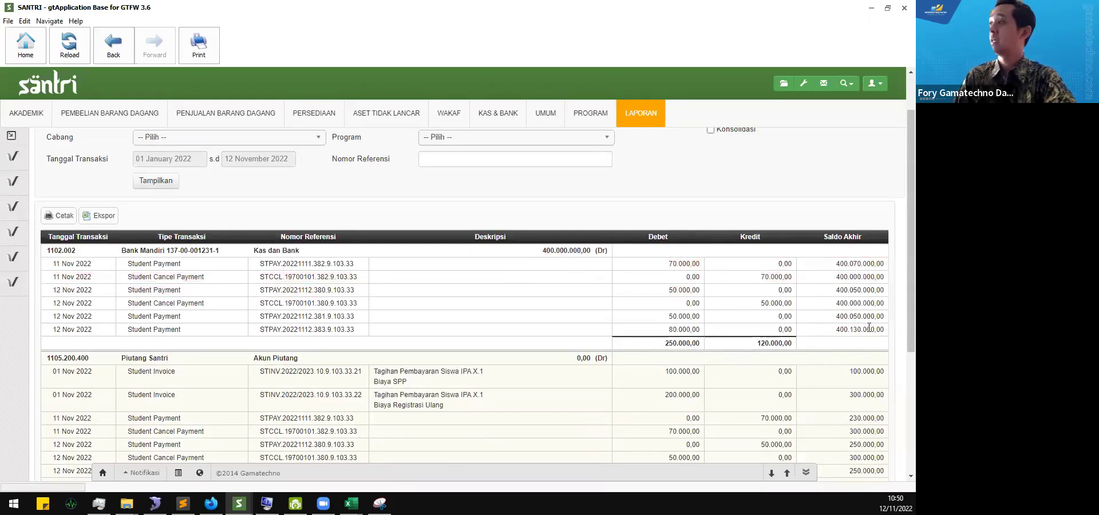
left_click_drag(839, 332, 888, 334)
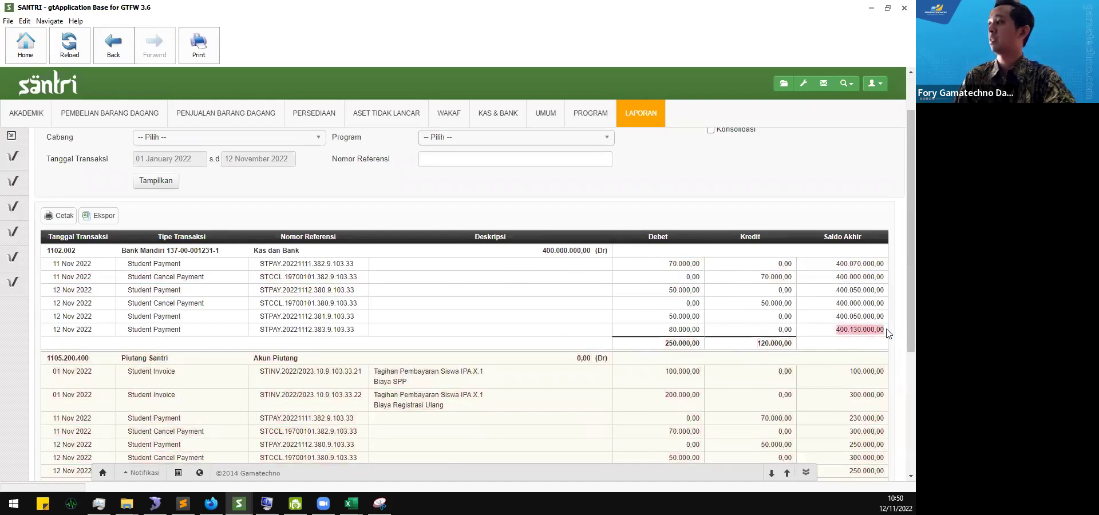
left_click(812, 339)
- Examine the Piutang Santri, Pendapatan Registrasi Ulang Siswa and Pendapatan SPP Santri entries in the detailed ledger
scroll(458, 320, "down", 1)
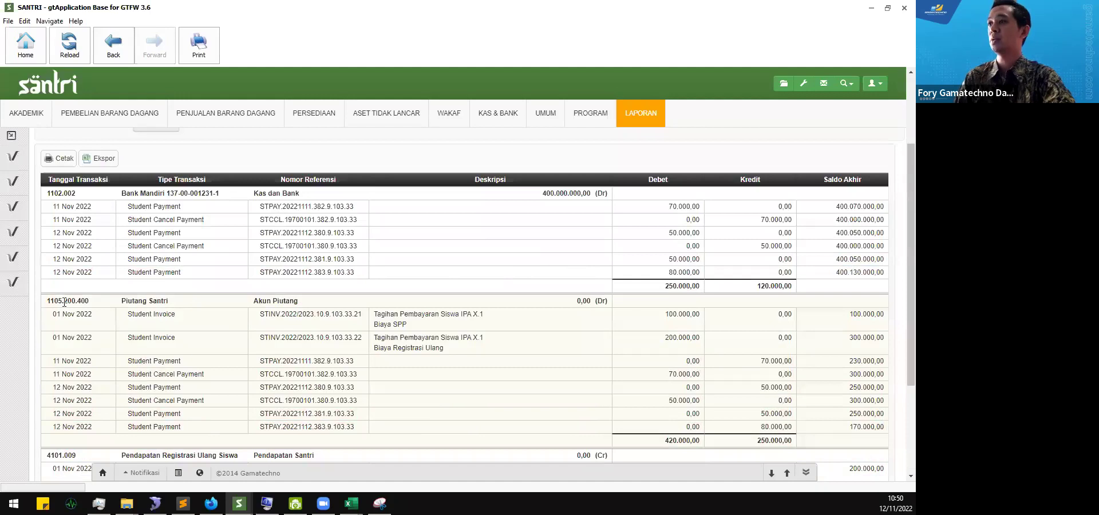
left_click_drag(55, 298, 579, 319)
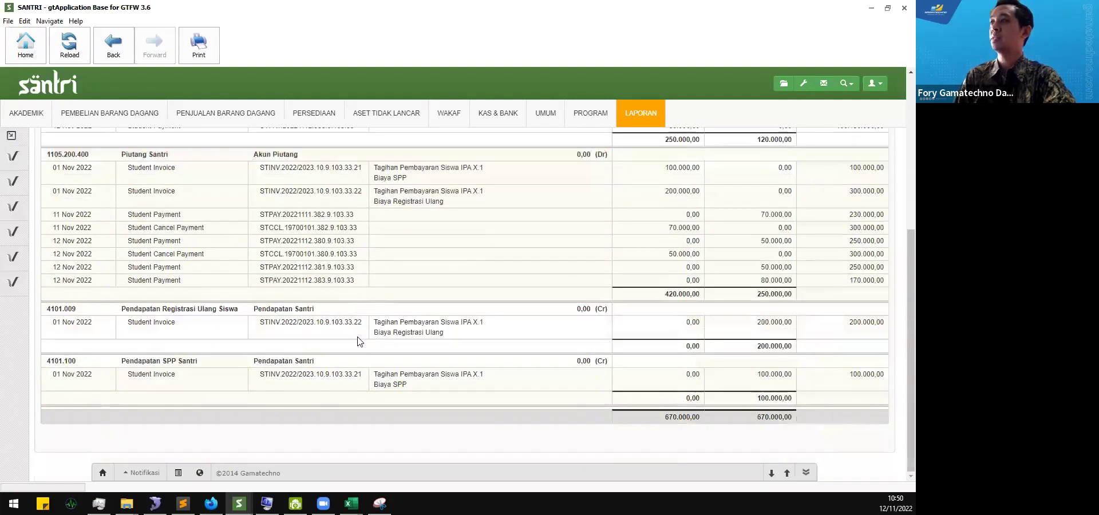
scroll(360, 341, "up", 3)
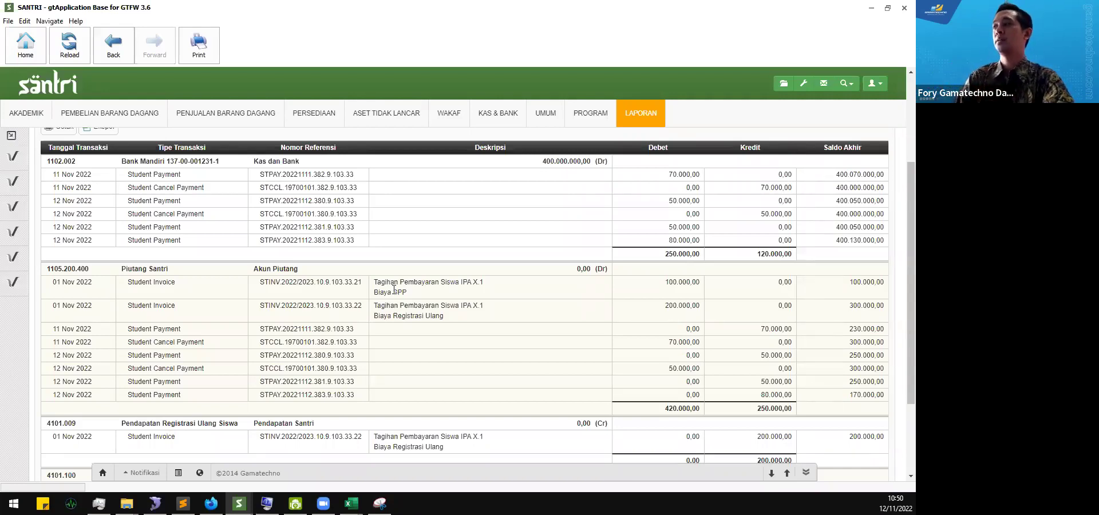
scroll(401, 290, "down", 3)
scroll(405, 290, "up", 5)
scroll(652, 329, "down", 2)
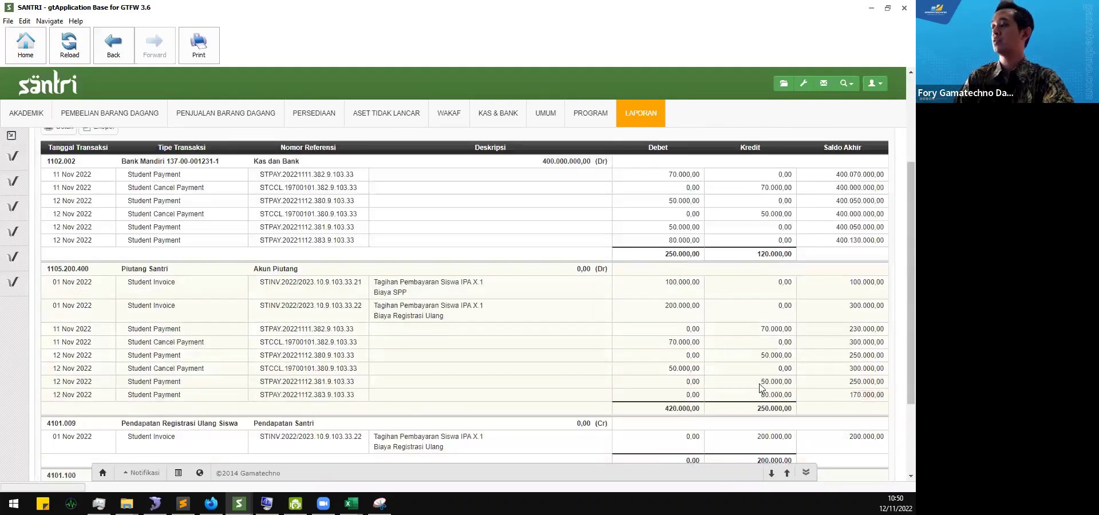
scroll(364, 313, "up", 3)
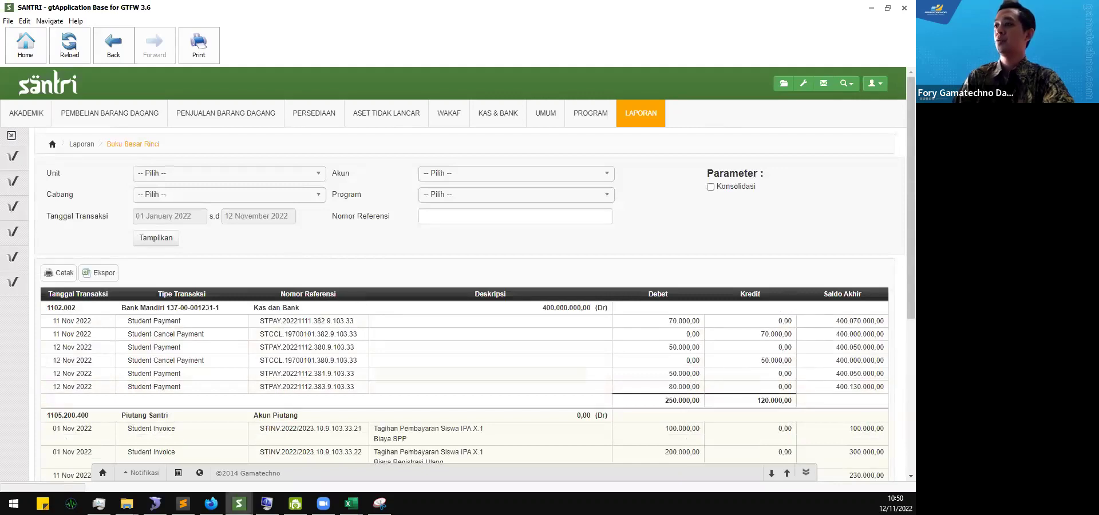
- Set the start of the Tanggal Transaksi range to 01 January 2021 and display the detailed ledger again
left_click(239, 503)
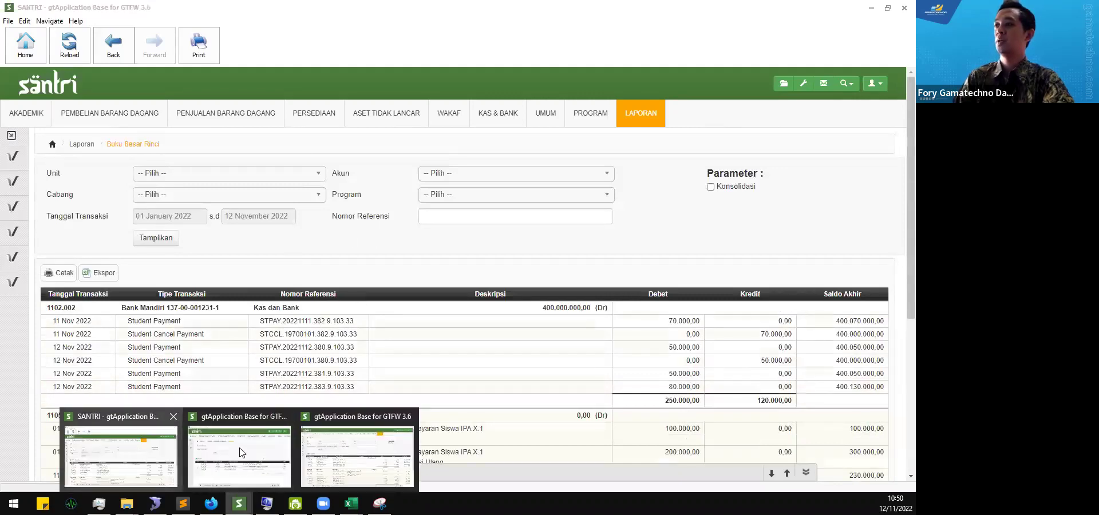
left_click_drag(832, 36, 750, 49)
left_click(175, 216)
left_click(188, 238)
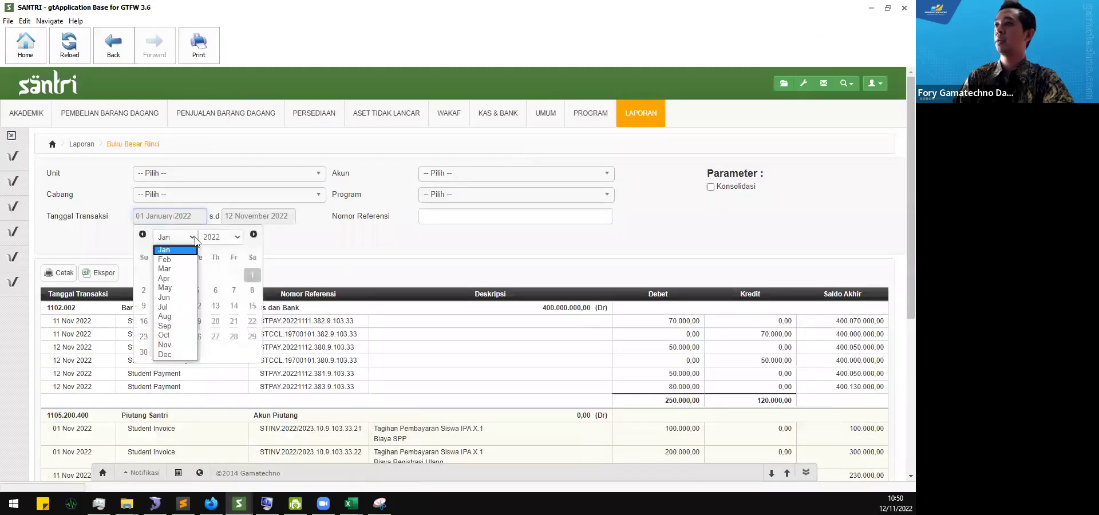
left_click(237, 239)
left_click(217, 335)
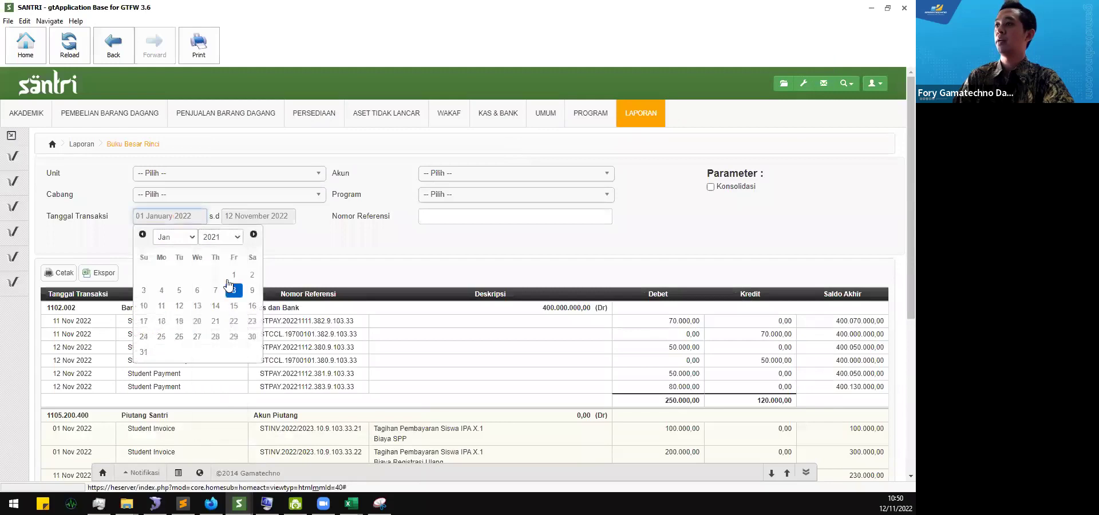
left_click(234, 275)
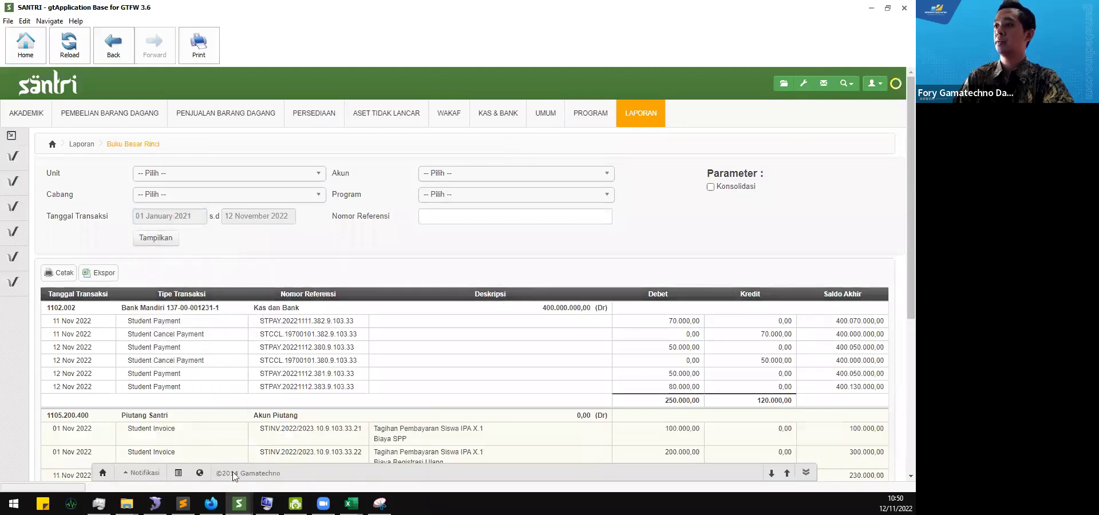
- Switch to the second application window, open the Neraca Saldo report and enlarge the window to full screen
mouse_move(239, 504)
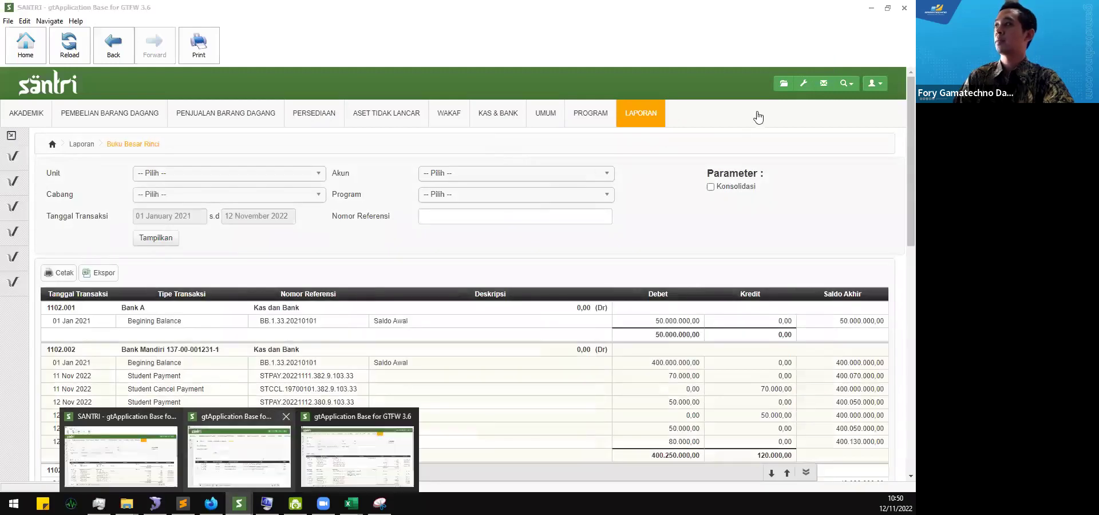
left_click(239, 452)
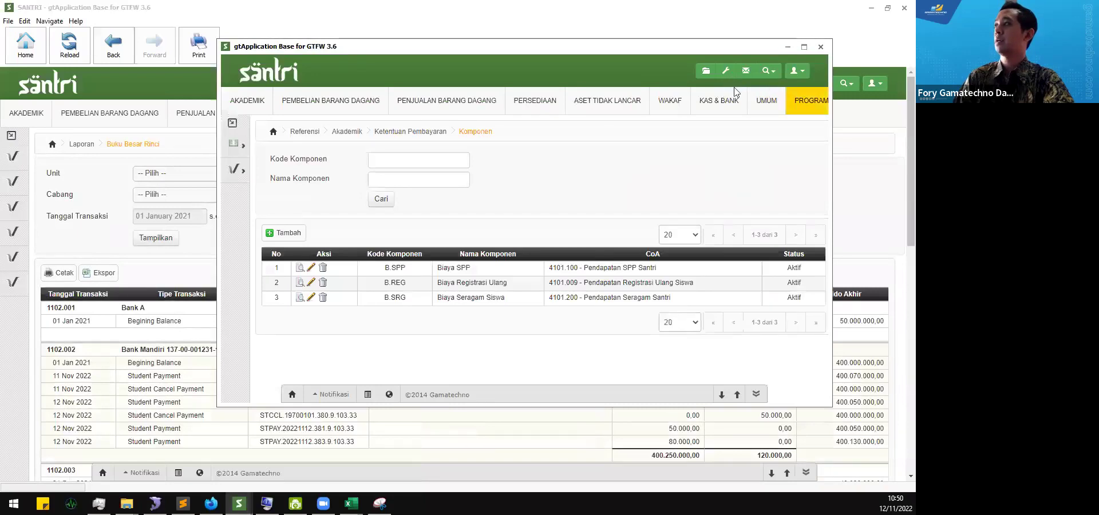
left_click(805, 46)
left_click(641, 61)
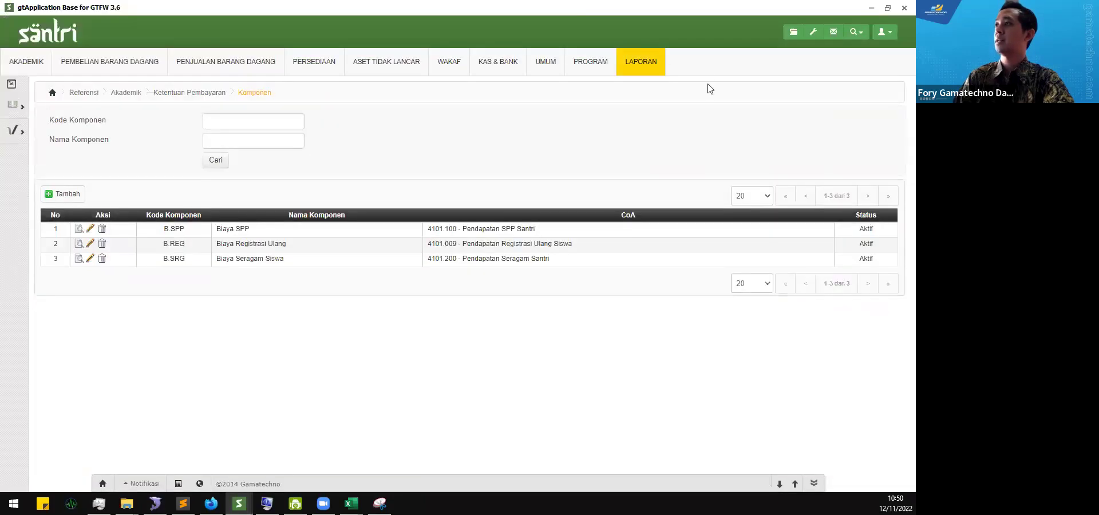
double_click(712, 8)
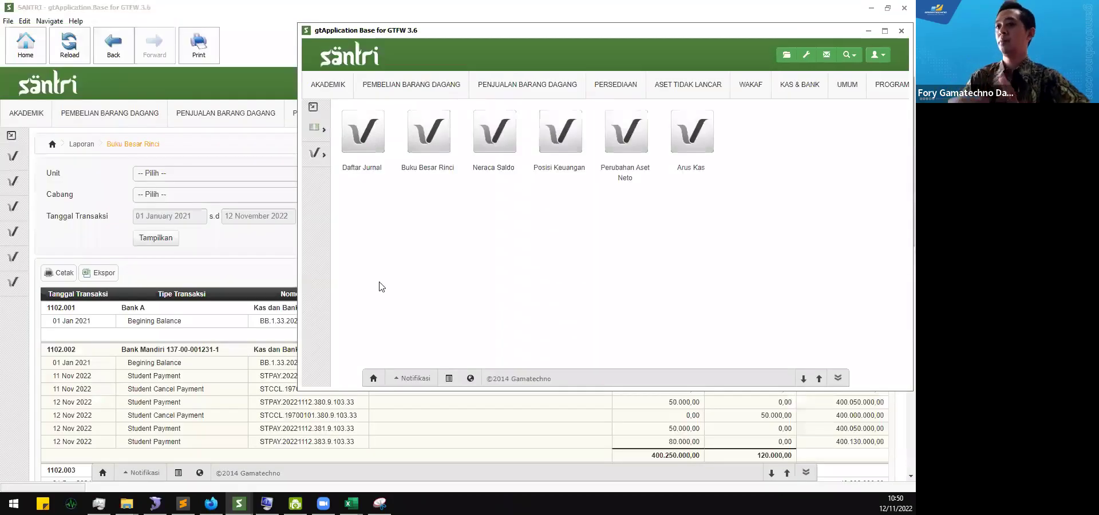
left_click(484, 163)
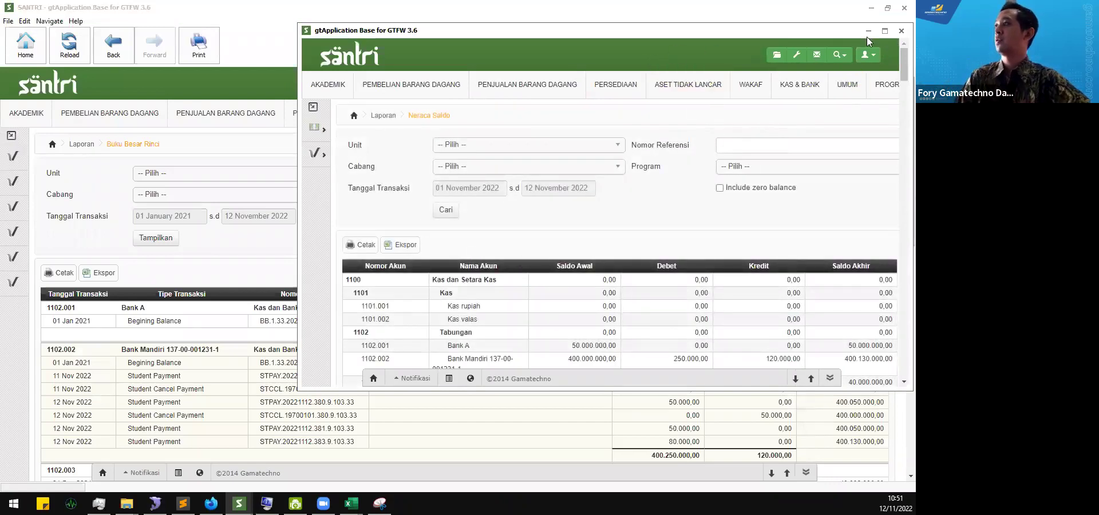
left_click(884, 31)
left_click(192, 162)
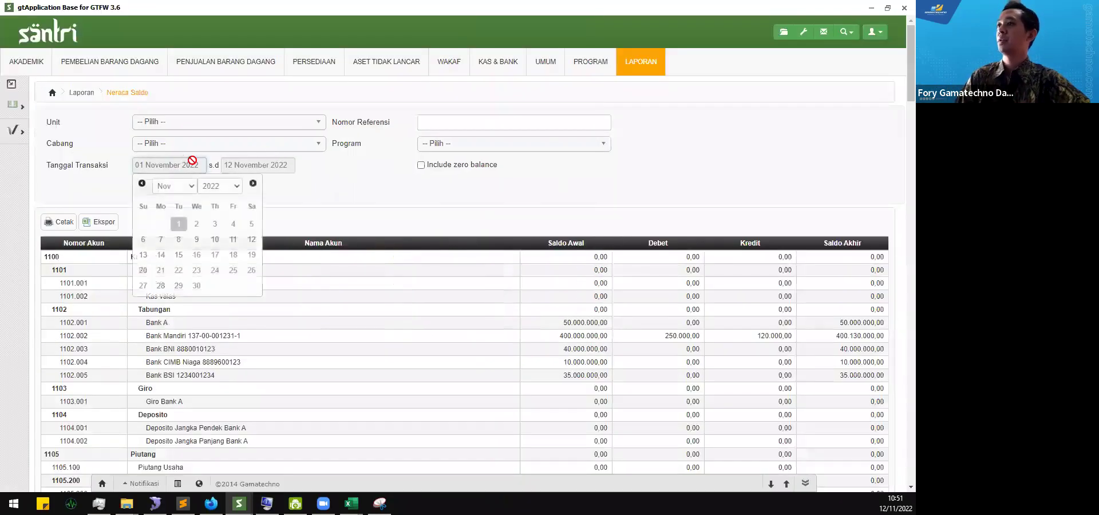
left_click(347, 219)
- Open the Posisi Keuangan report and review its Aset, Liabilitas and Aset Neto sections
mouse_move(14, 131)
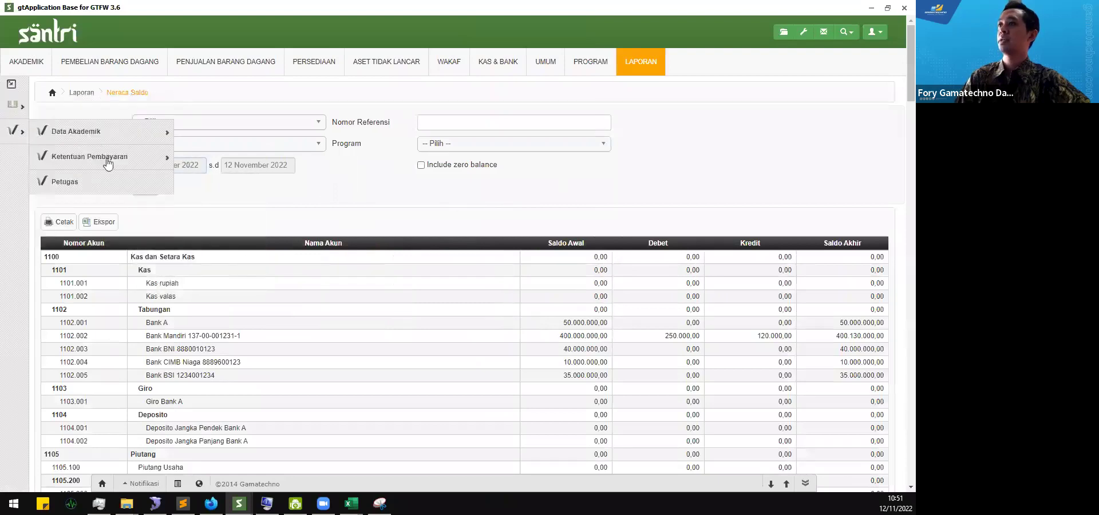
left_click(621, 66)
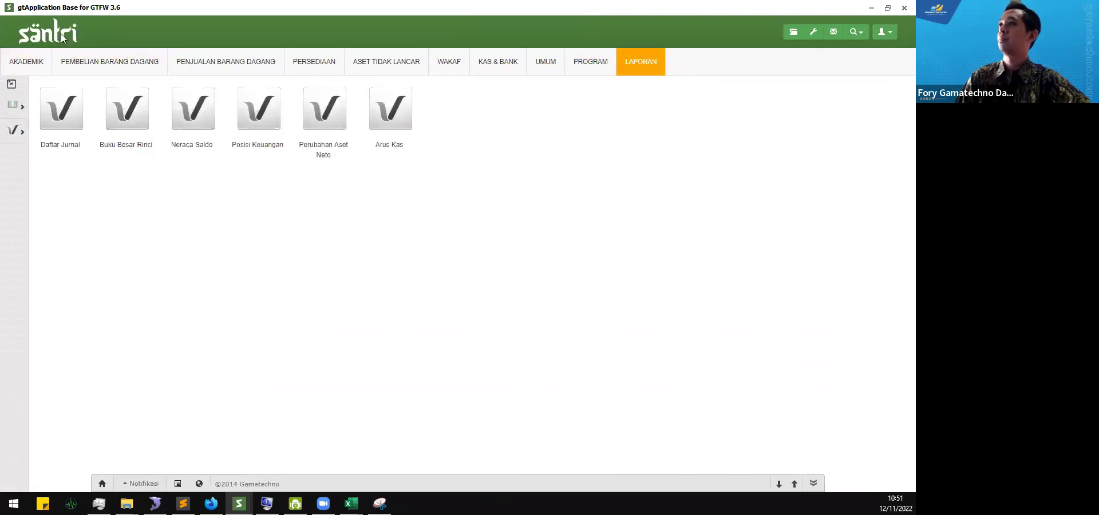
left_click(61, 33)
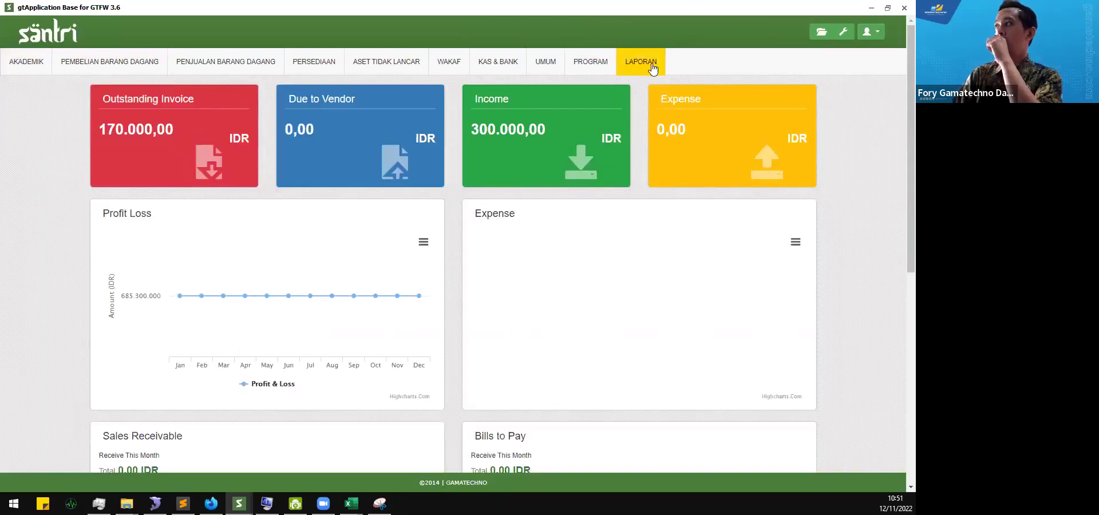
left_click(627, 64)
left_click(250, 136)
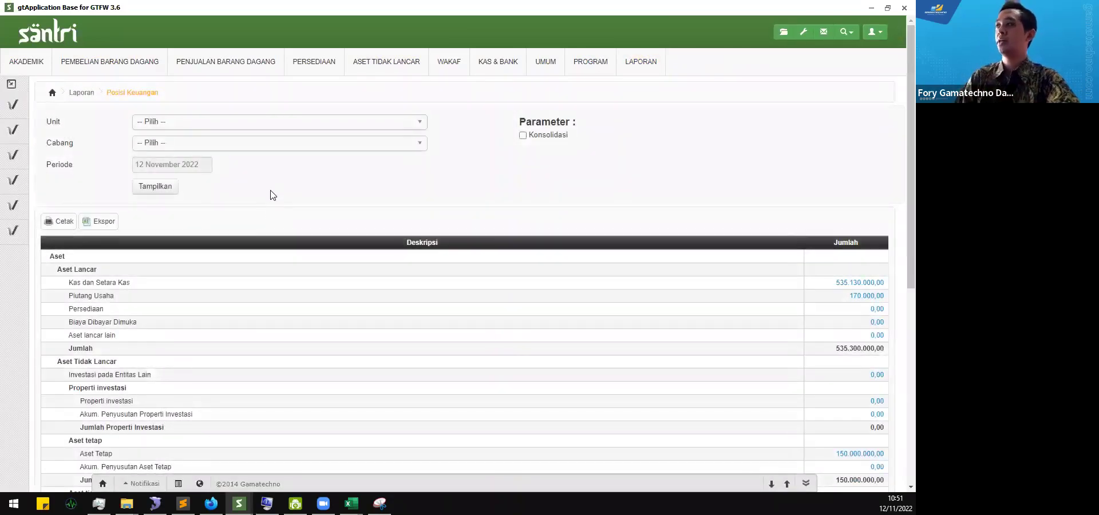
scroll(238, 229, "down", 6)
scroll(238, 229, "up", 5)
scroll(238, 229, "down", 5)
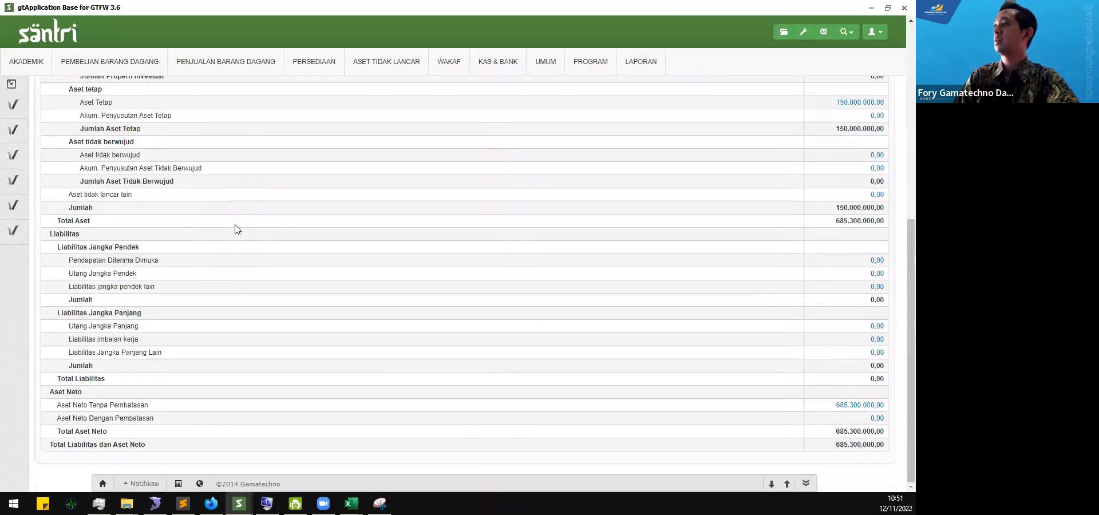
scroll(238, 229, "up", 6)
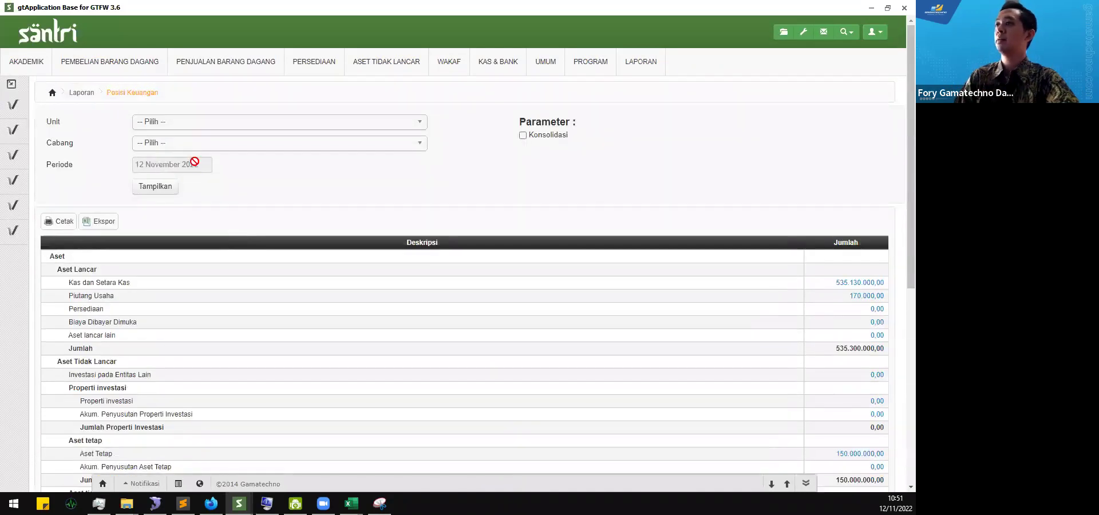
- Set the Posisi Keuangan Periode to 31 December 2021 and display the report
left_click(196, 163)
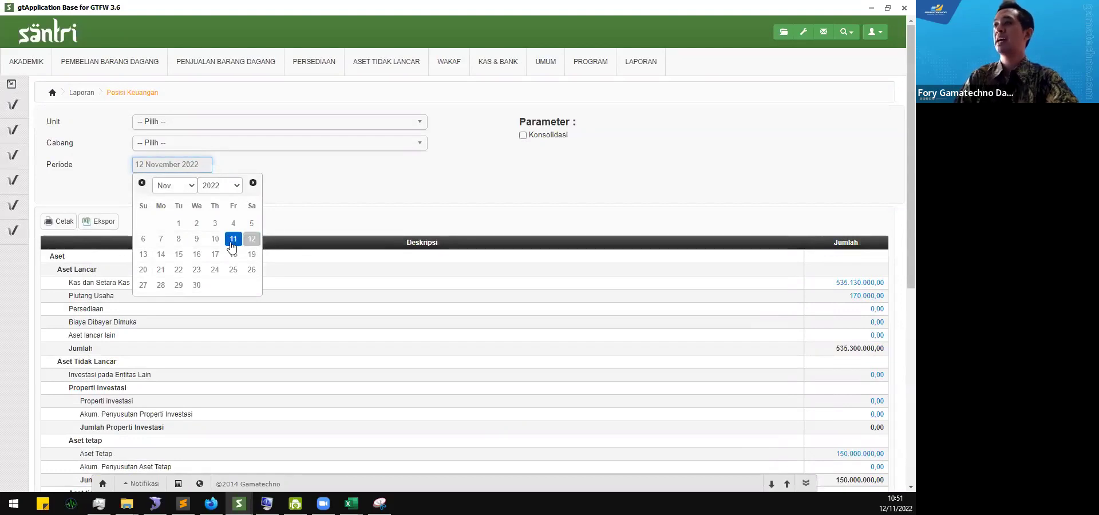
left_click(220, 187)
left_click(213, 283)
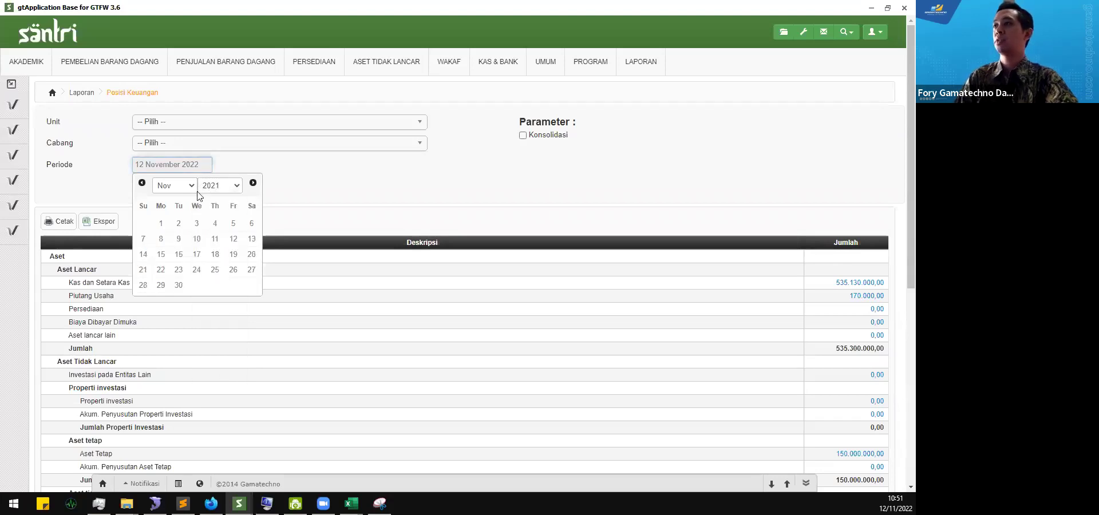
left_click(183, 188)
left_click(187, 306)
left_click(233, 285)
left_click(153, 184)
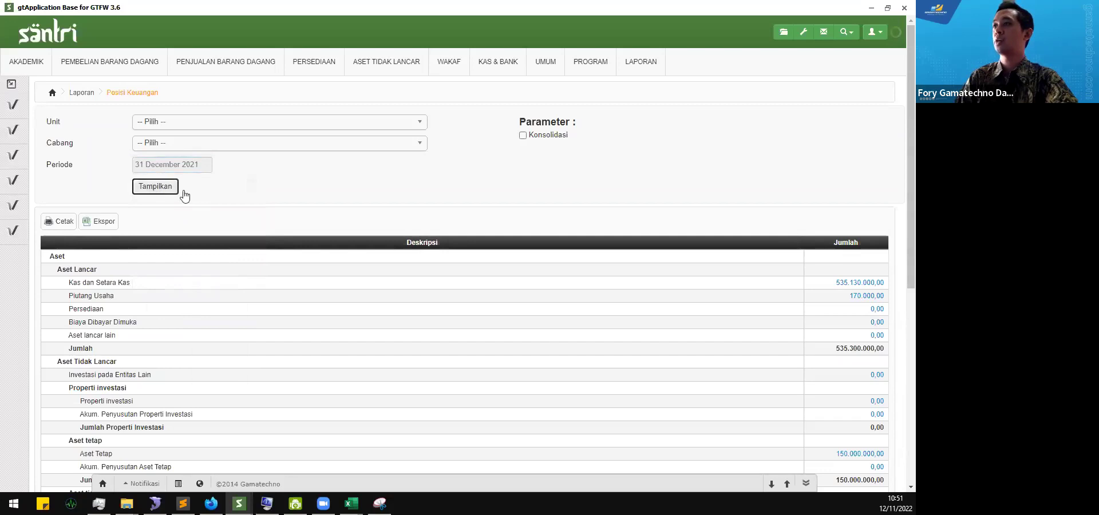
- Examine the asset, liability and net asset amounts of the Posisi Keuangan report for 31 December 2021
scroll(343, 283, "down", 1)
scroll(343, 281, "down", 5)
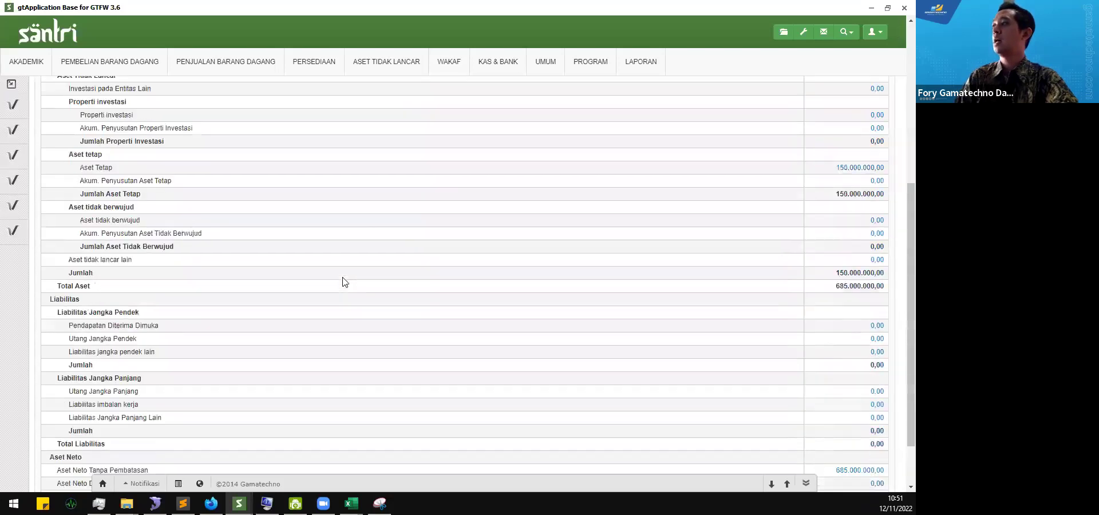
scroll(343, 281, "up", 6)
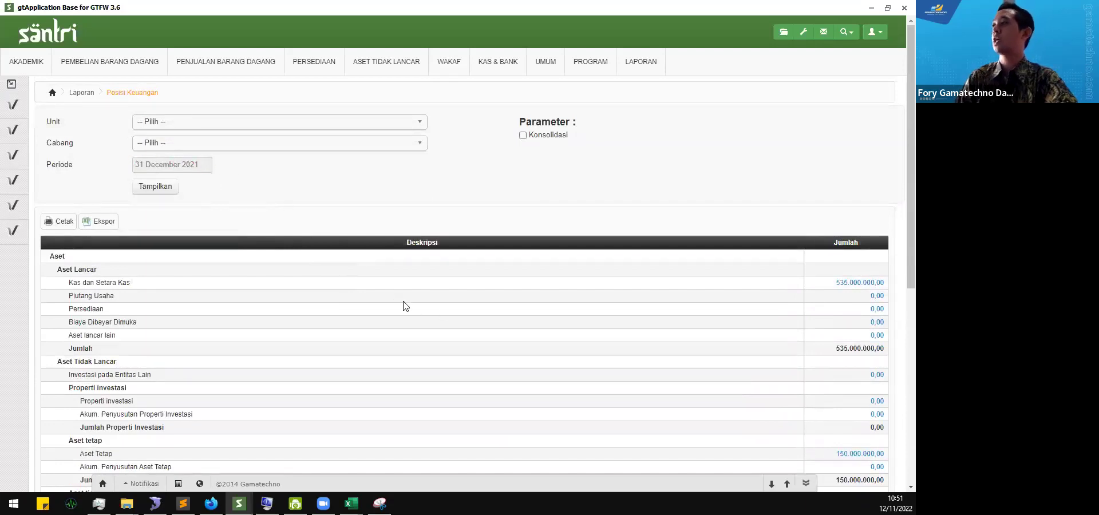
scroll(403, 305, "down", 6)
scroll(404, 305, "up", 6)
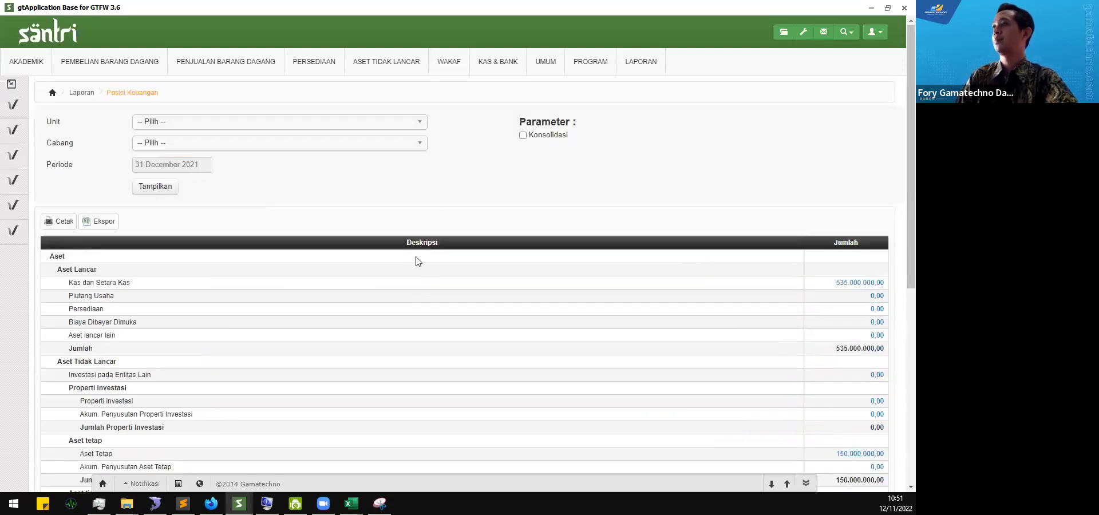
- Filter the Posisi Keuangan report to the Madrasah Diniyah unit and review the resulting amounts
left_click(397, 127)
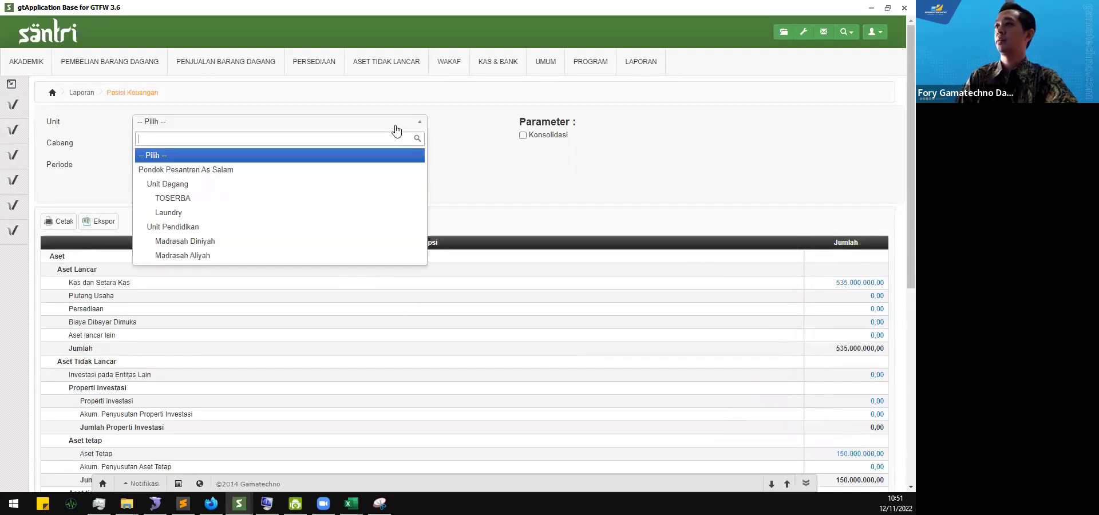
left_click(255, 241)
left_click(155, 186)
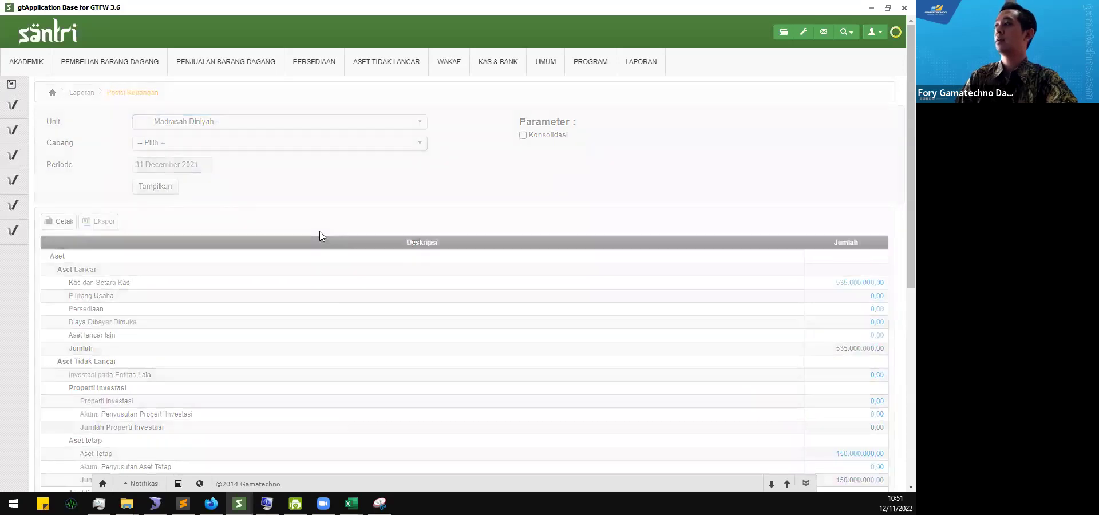
scroll(303, 232, "down", 5)
scroll(302, 226, "up", 5)
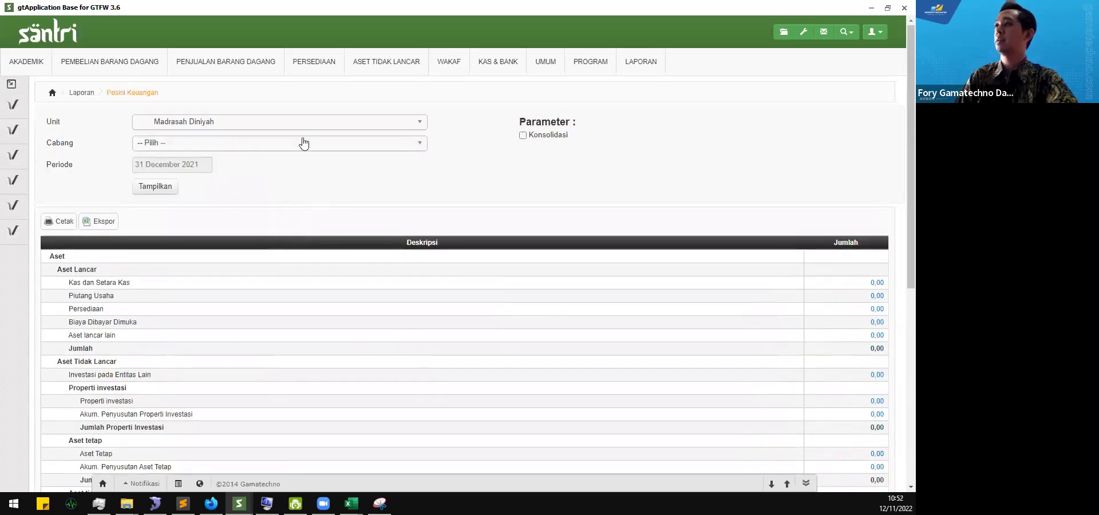
- Switch the Posisi Keuangan Unit filter to Pondok Pesantren As Salam and review the displayed report
left_click(303, 122)
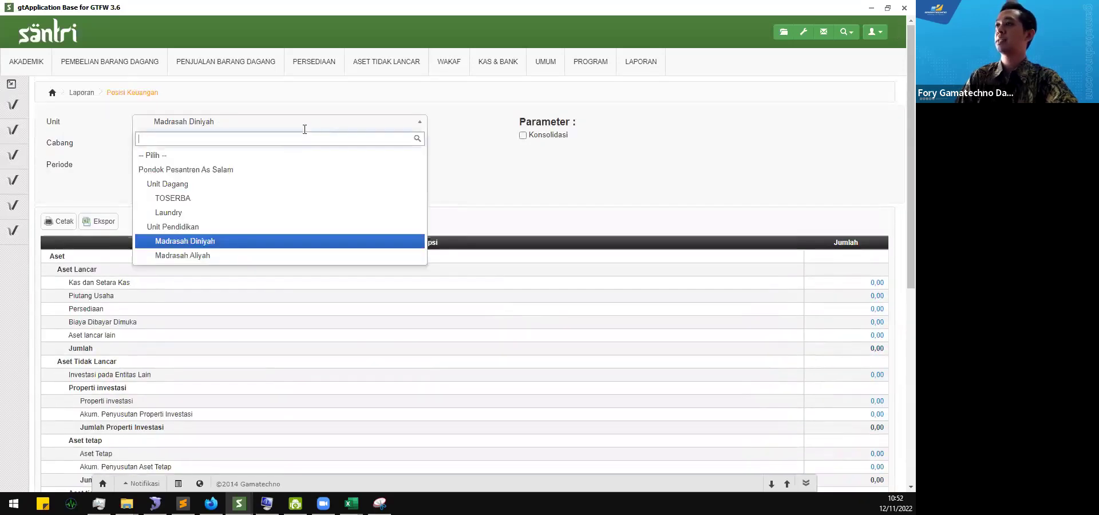
left_click(229, 169)
left_click(162, 189)
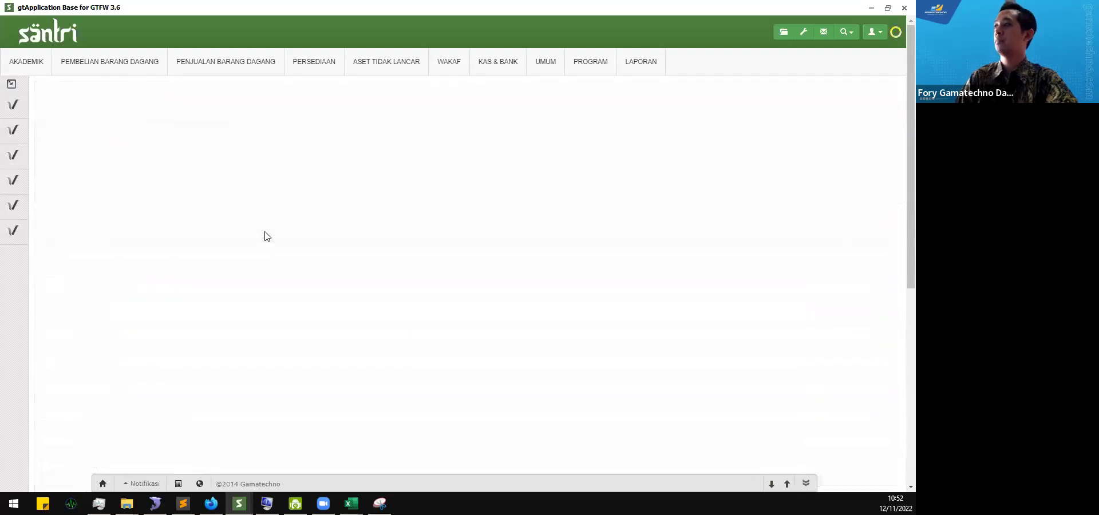
scroll(265, 235, "down", 7)
scroll(264, 232, "up", 7)
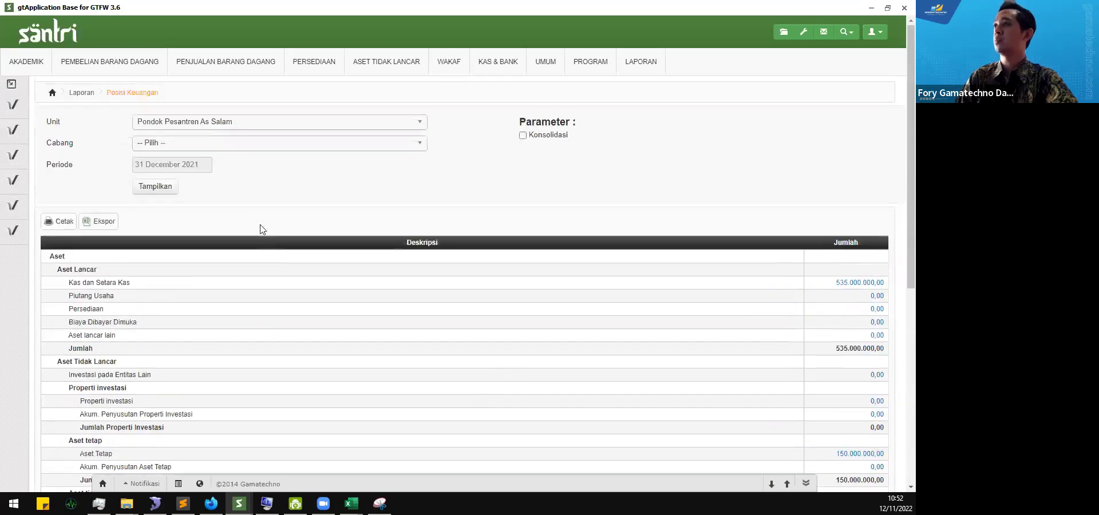
- Reset the Unit filter to -- Pilih -- and redisplay the Posisi Keuangan report
left_click(252, 121)
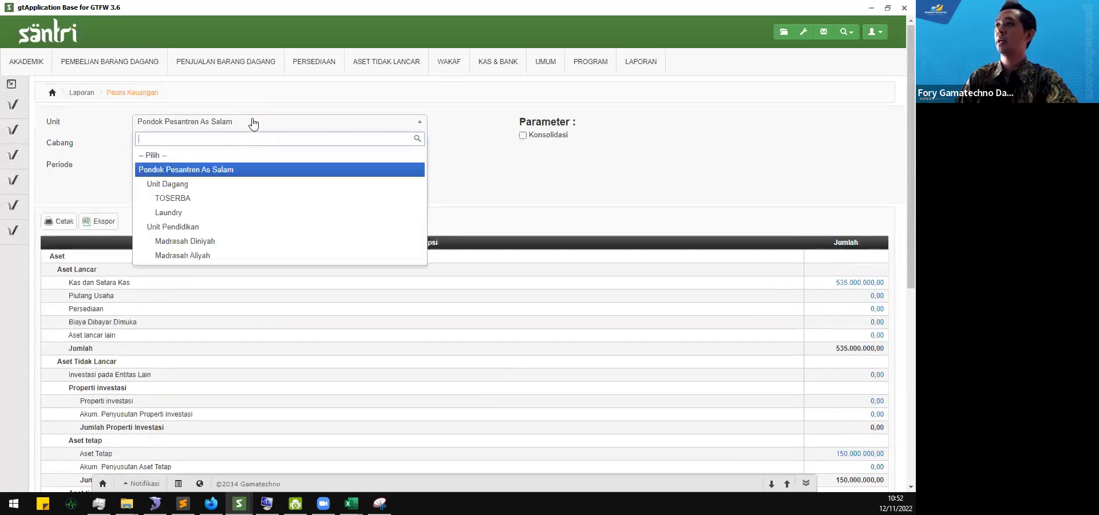
left_click(223, 155)
left_click(150, 186)
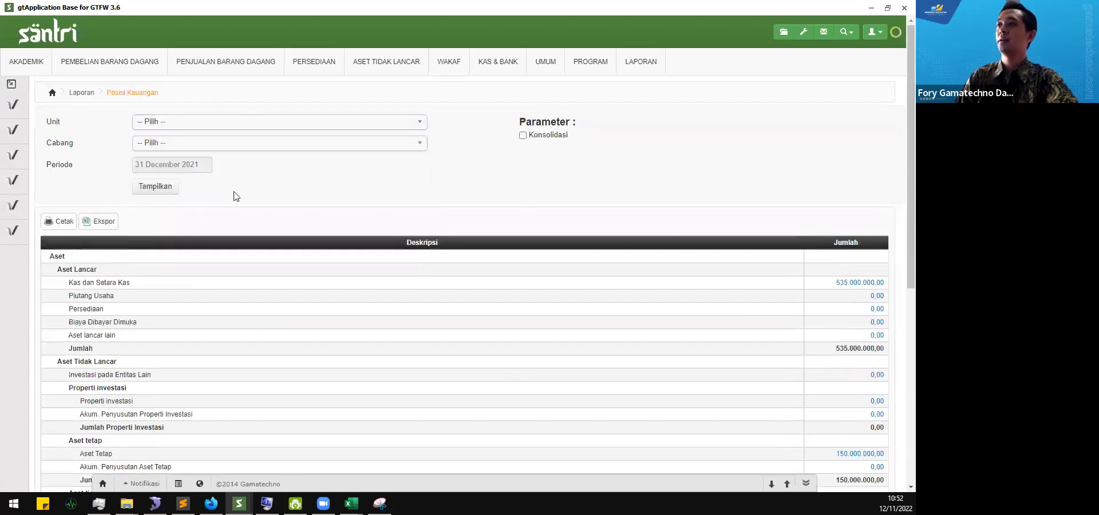
- Set the Posisi Keuangan Periode to 31 December 2022, display the report and review its asset, liability and net asset sections
left_click(192, 164)
left_click(220, 185)
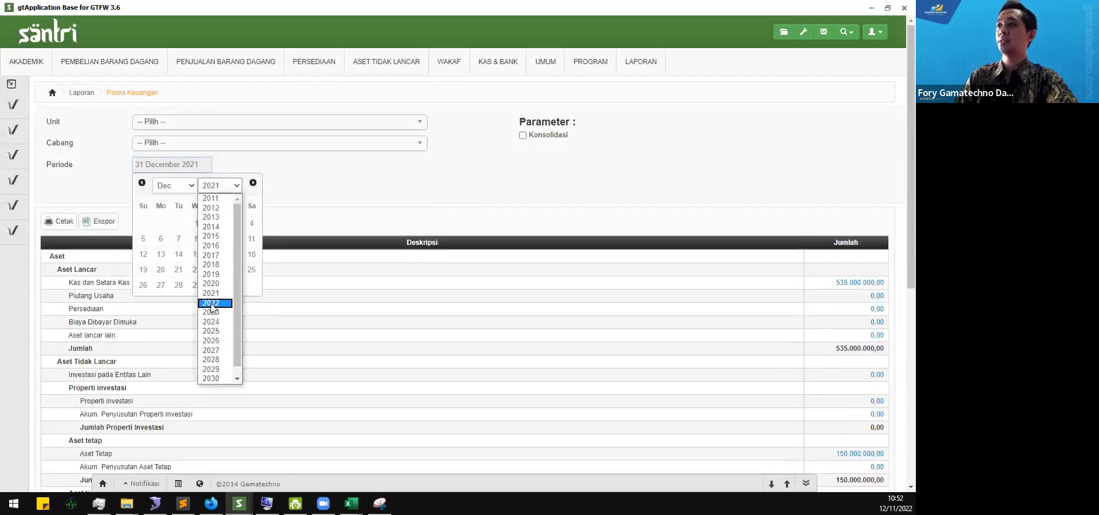
left_click(212, 303)
left_click(251, 286)
left_click(167, 186)
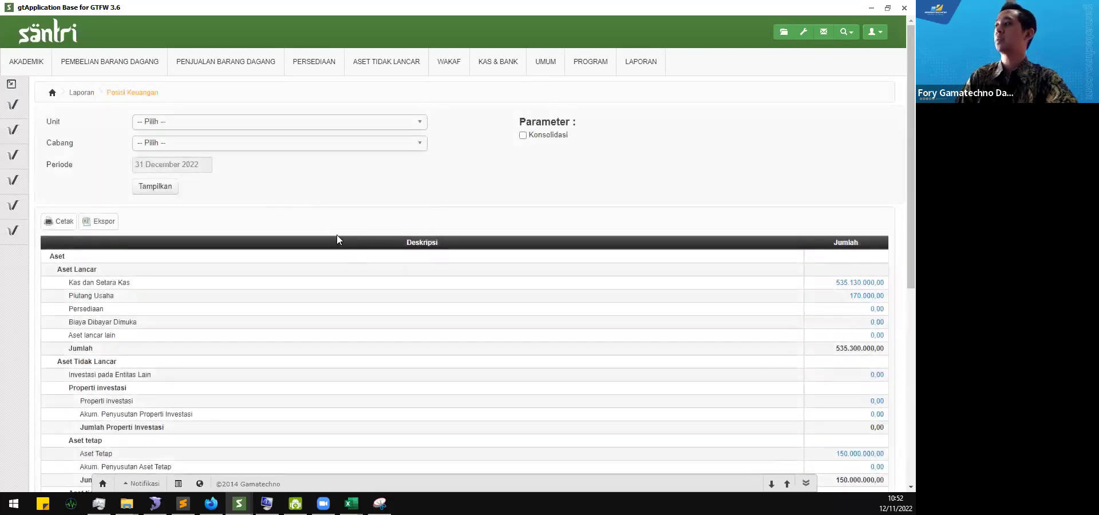
scroll(337, 236, "down", 6)
scroll(337, 239, "up", 7)
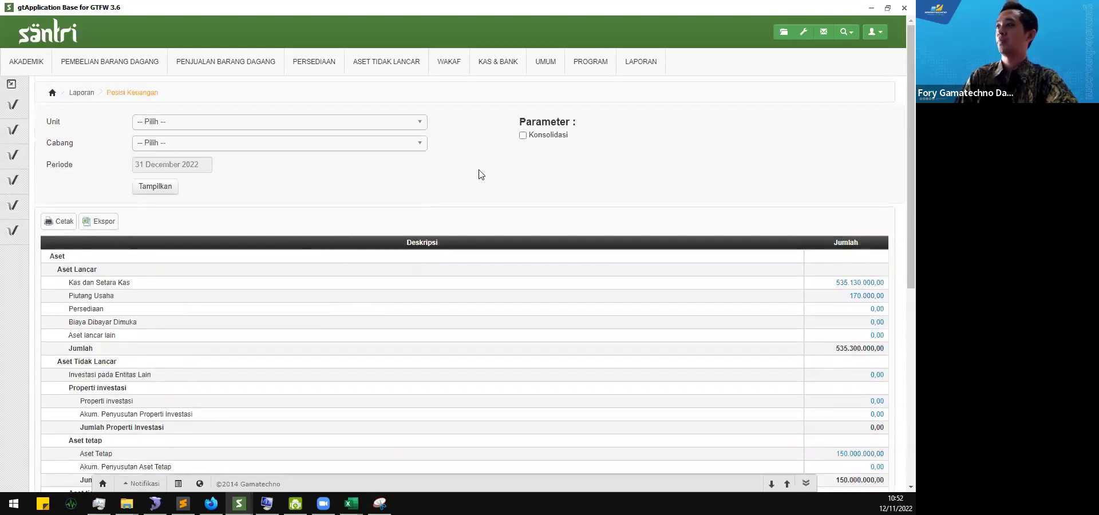
scroll(473, 240, "down", 6)
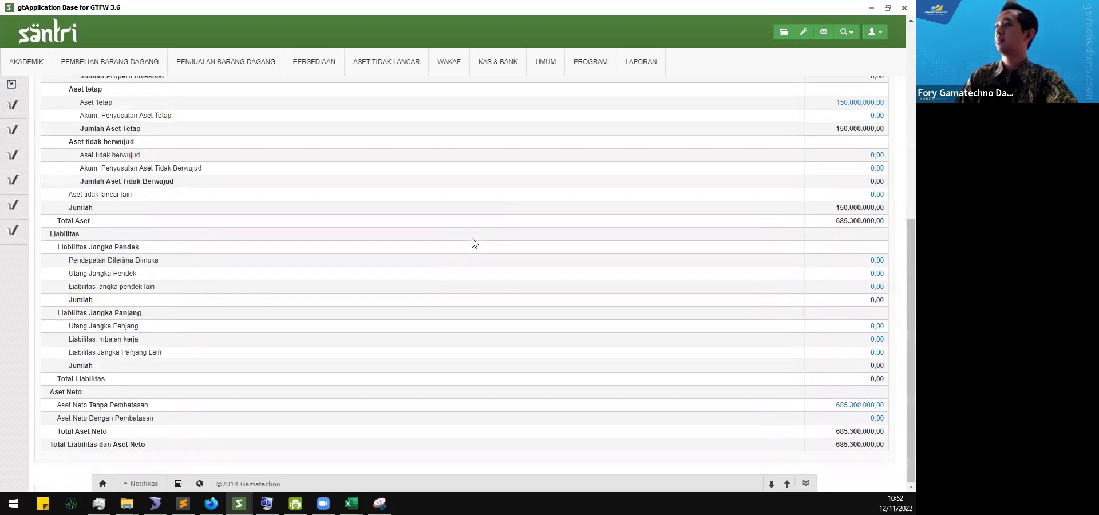
scroll(473, 240, "up", 6)
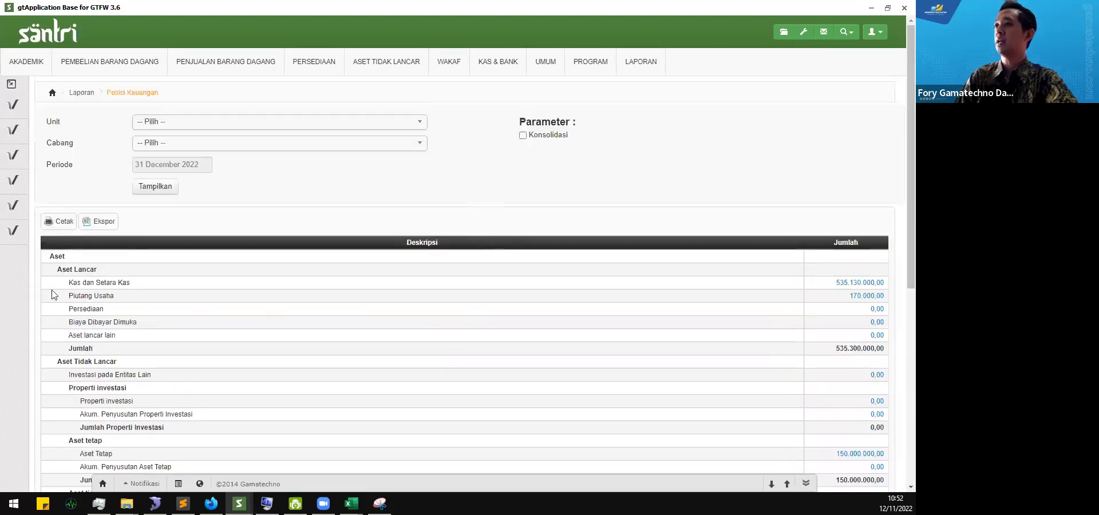
- Examine the account breakdown behind the Kas dan Setara Kas amount and close the detail
left_click_drag(69, 282, 174, 288)
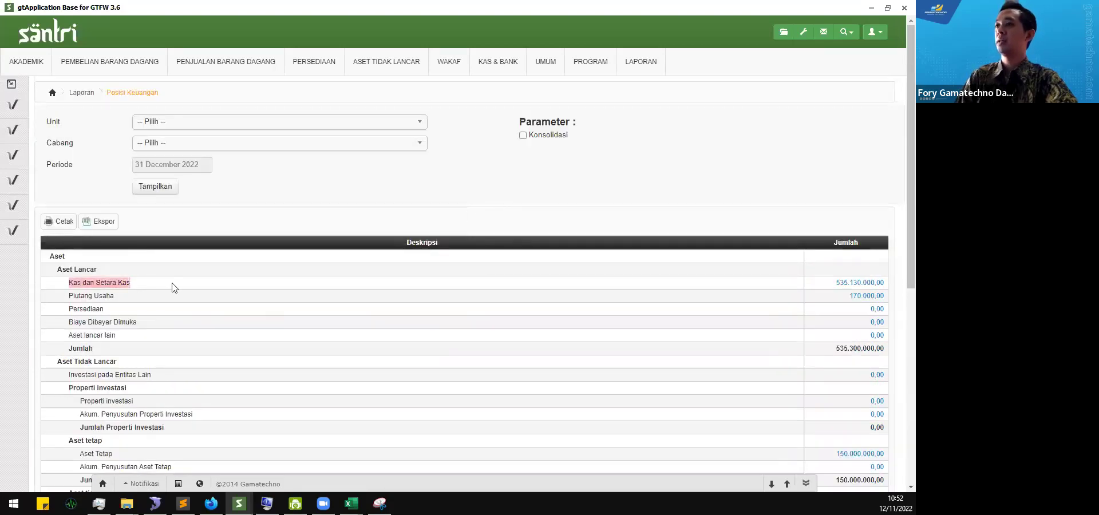
left_click(859, 288)
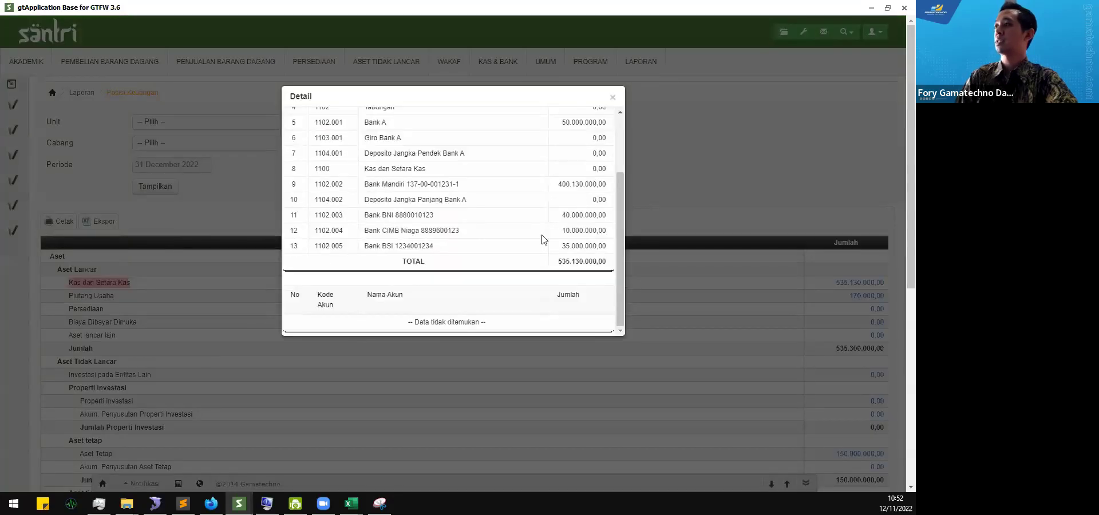
scroll(544, 239, "down", 3)
scroll(544, 239, "up", 3)
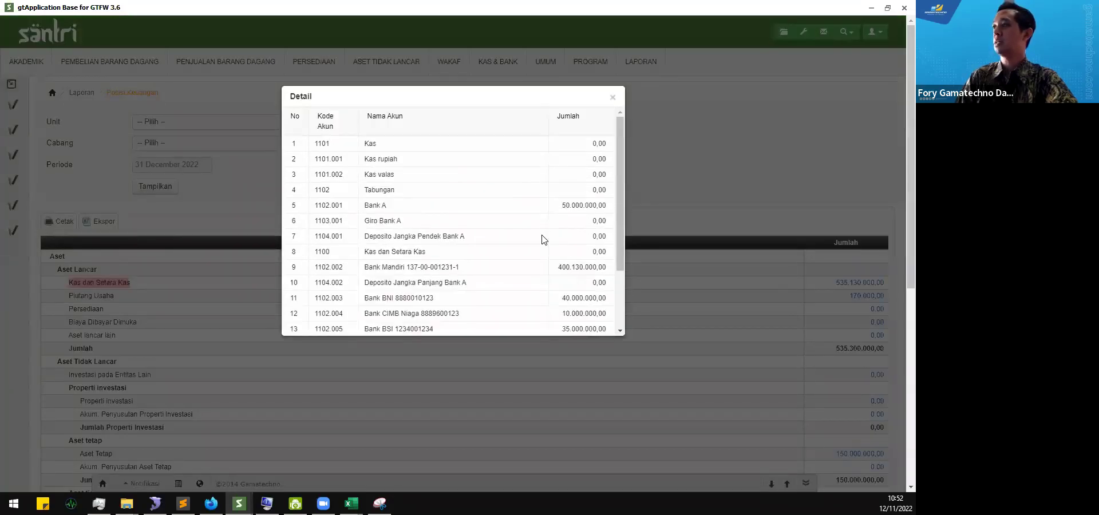
left_click(616, 99)
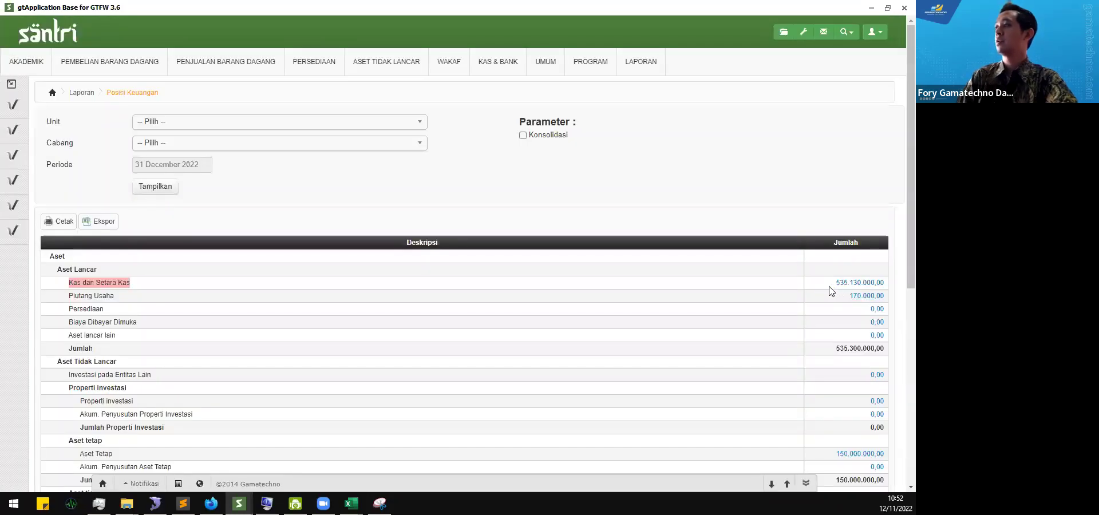
left_click(845, 283)
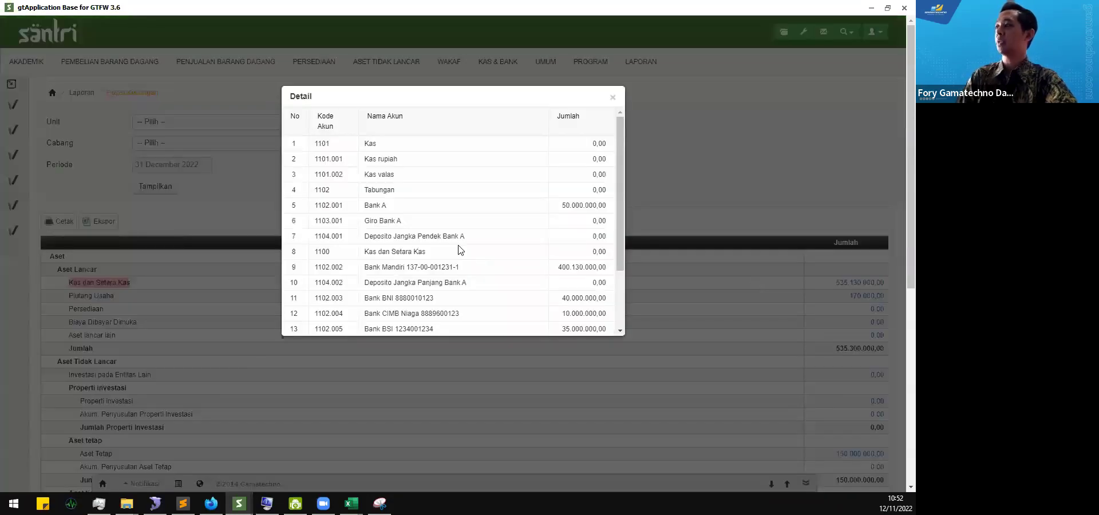
scroll(465, 238, "down", 1)
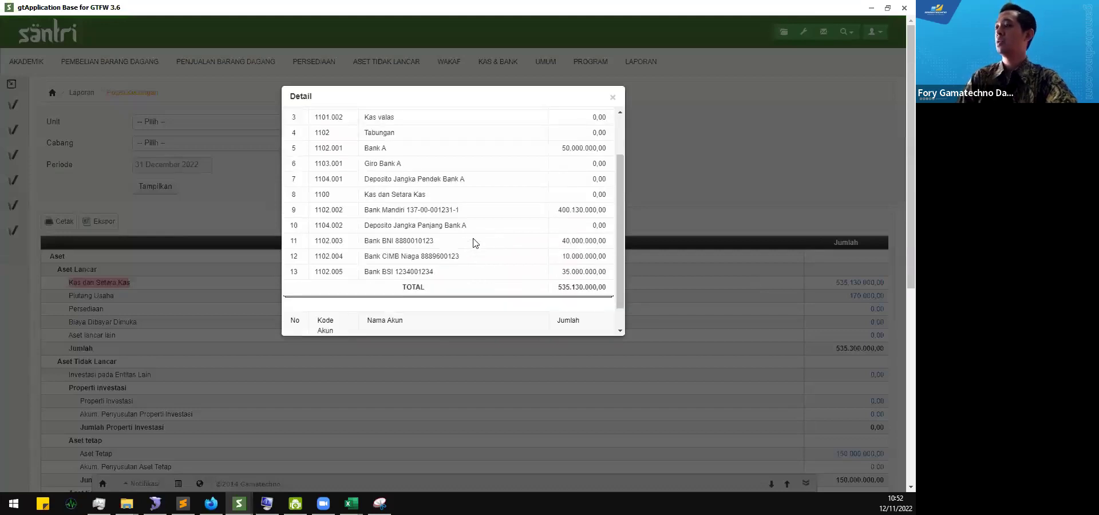
left_click(612, 99)
- Shrink and reposition the Posisi Keuangan window, then examine the Kas dan Bank entries in the Buku Besar Rinci window
left_click(887, 7)
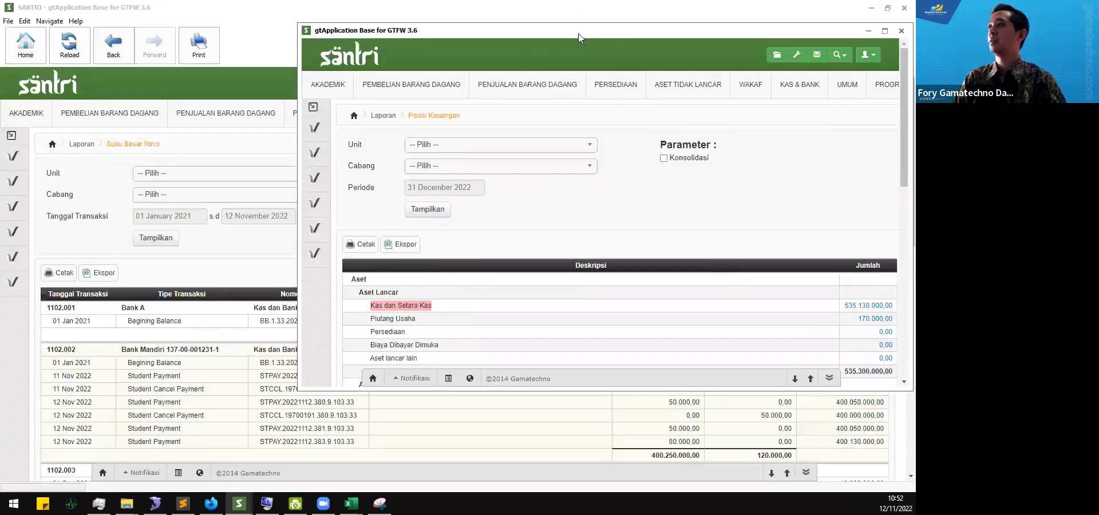
left_click_drag(578, 33, 563, 19)
left_click(222, 257)
scroll(615, 340, "down", 5)
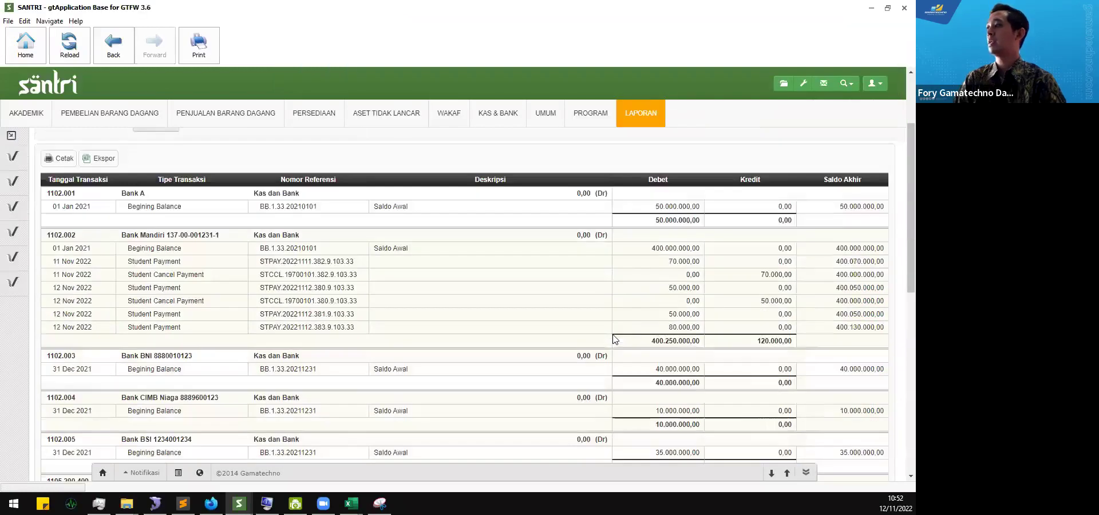
scroll(642, 344, "up", 2)
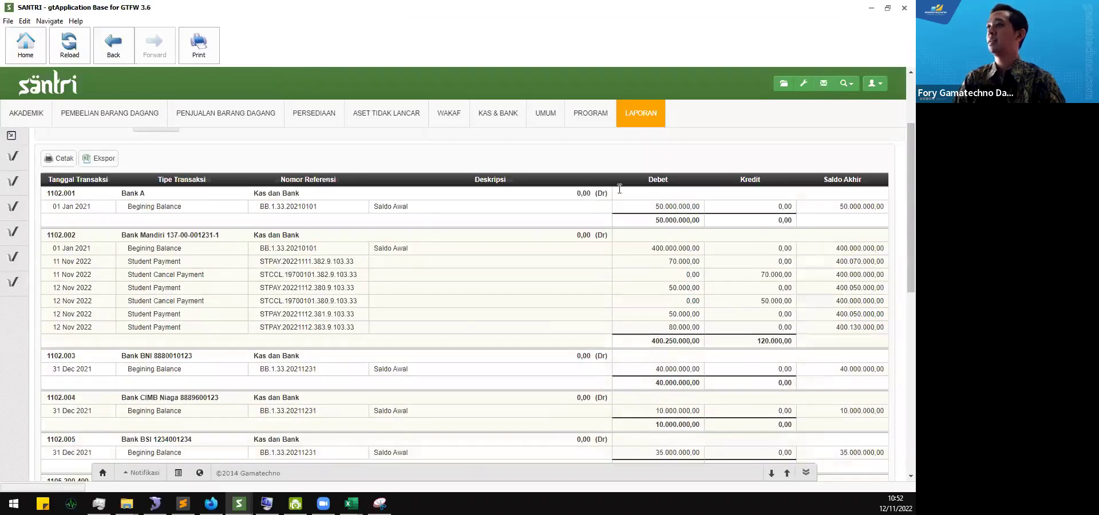
scroll(452, 363, "up", 2)
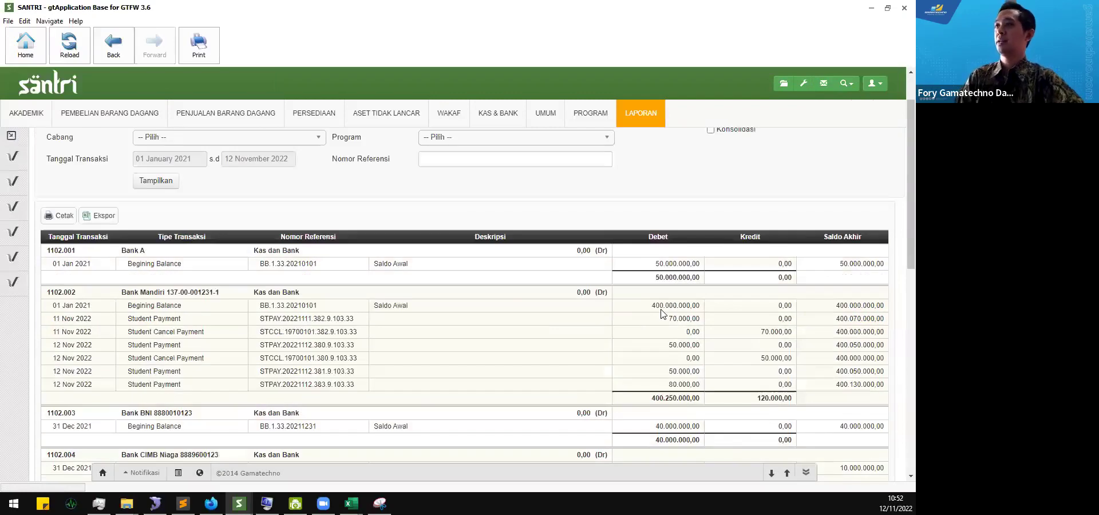
scroll(367, 404, "down", 2)
scroll(389, 395, "down", 2)
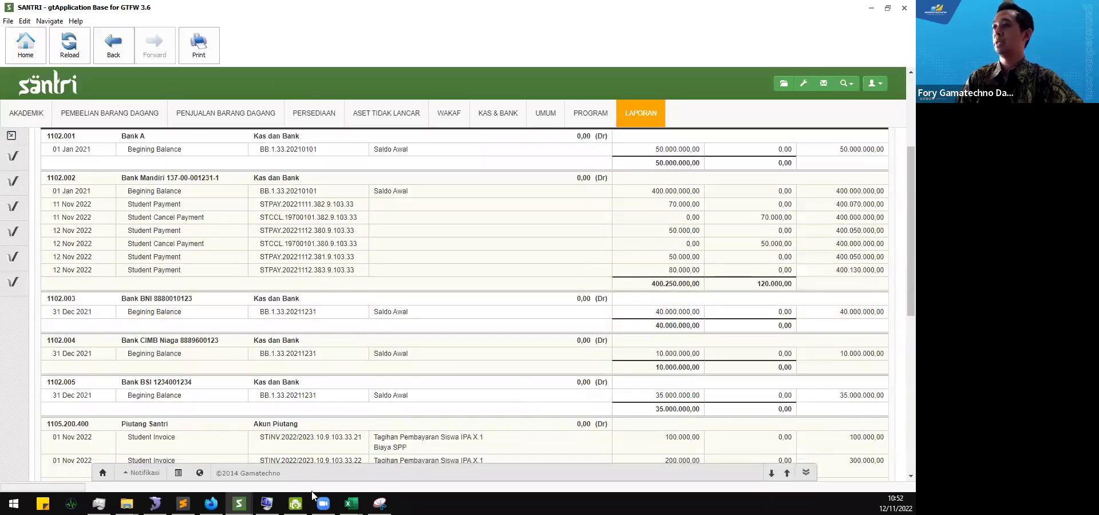
- Bring the Posisi Keuangan window back to the front and reopen the Kas dan Setara Kas detail
left_click(238, 450)
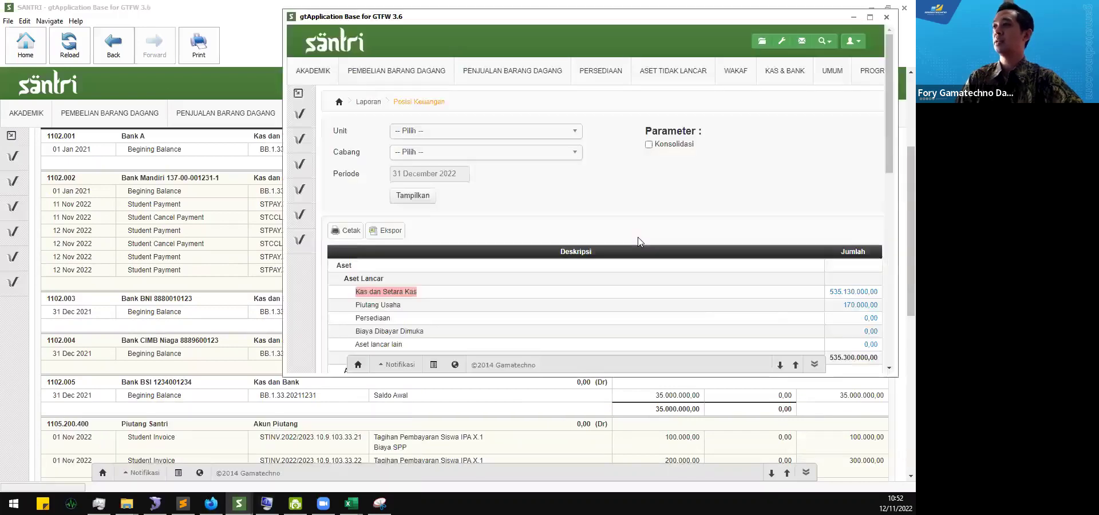
scroll(637, 237, "down", 2)
left_click(862, 234)
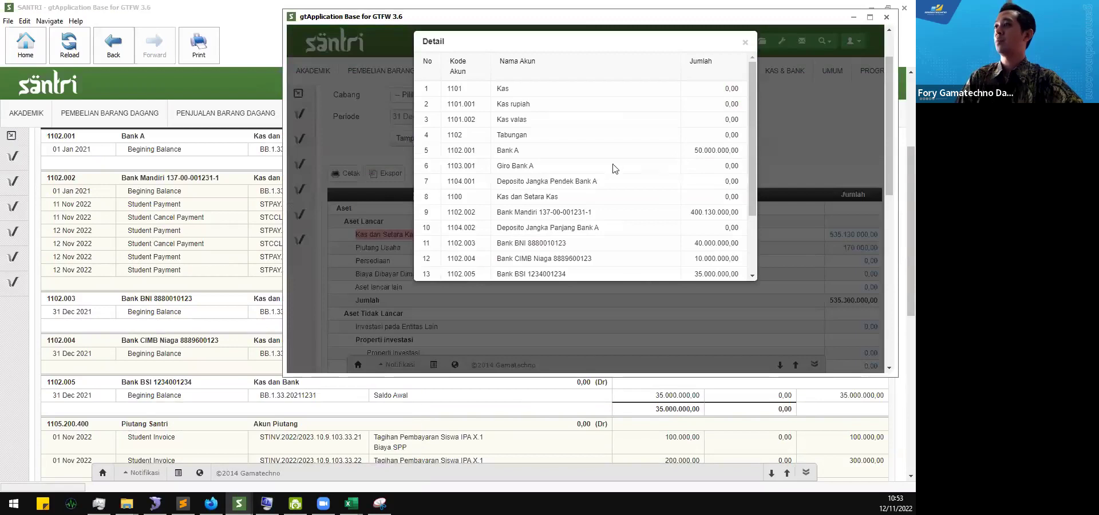
- Compare the bank account balances in Buku Besar Rinci with those in the Kas dan Setara Kas detail
left_click(223, 159)
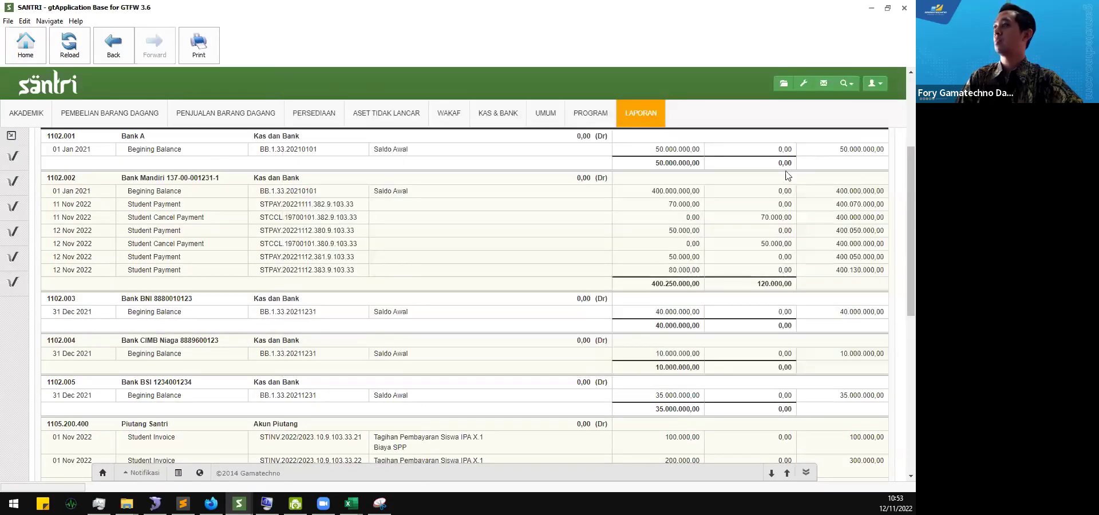
mouse_move(239, 503)
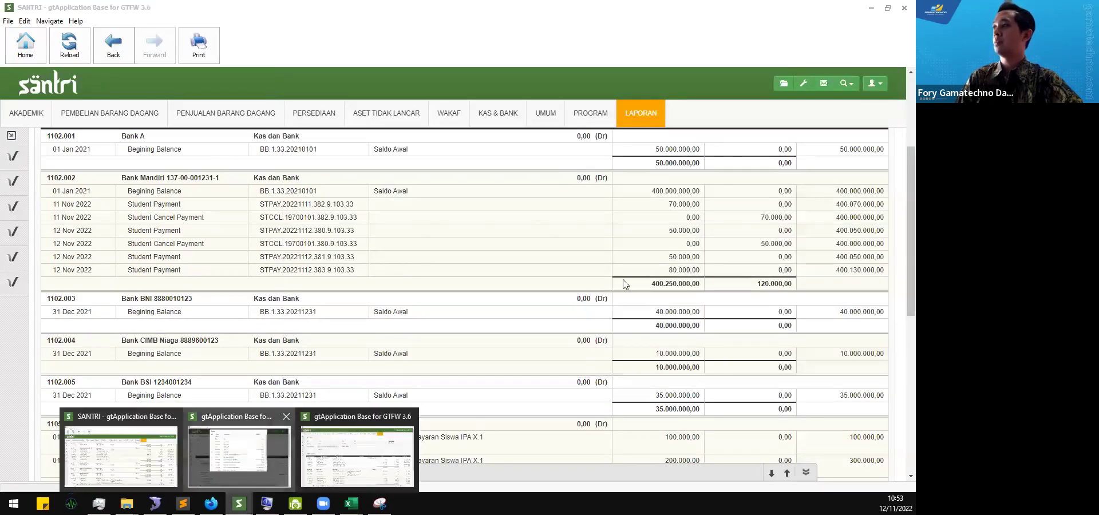
left_click(263, 461)
scroll(315, 210, "down", 2)
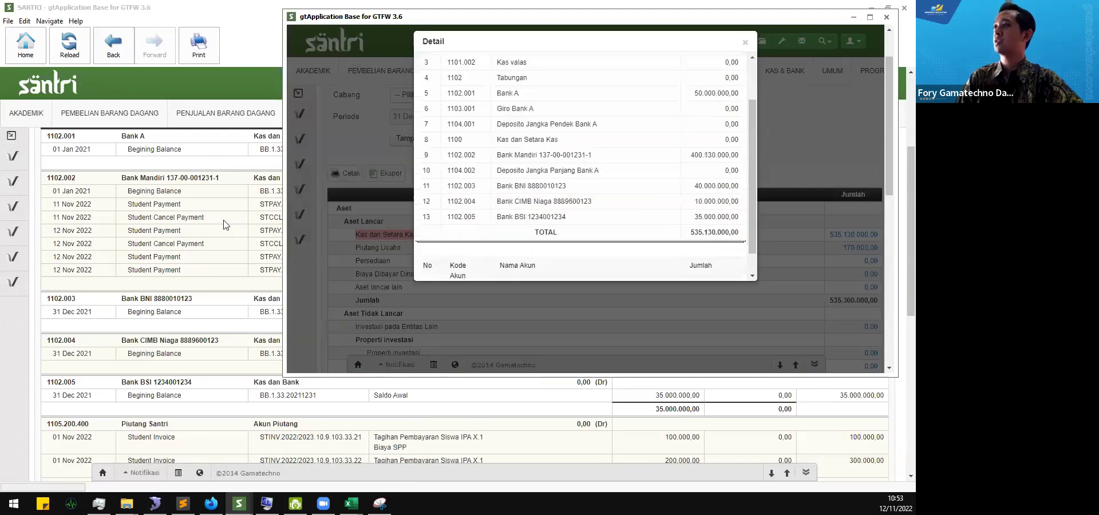
left_click(225, 225)
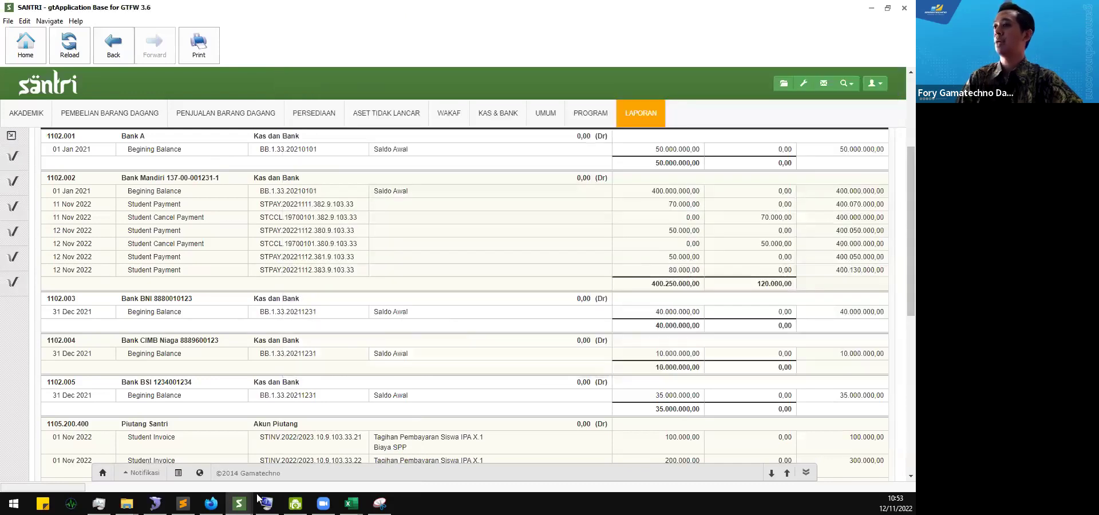
mouse_move(239, 503)
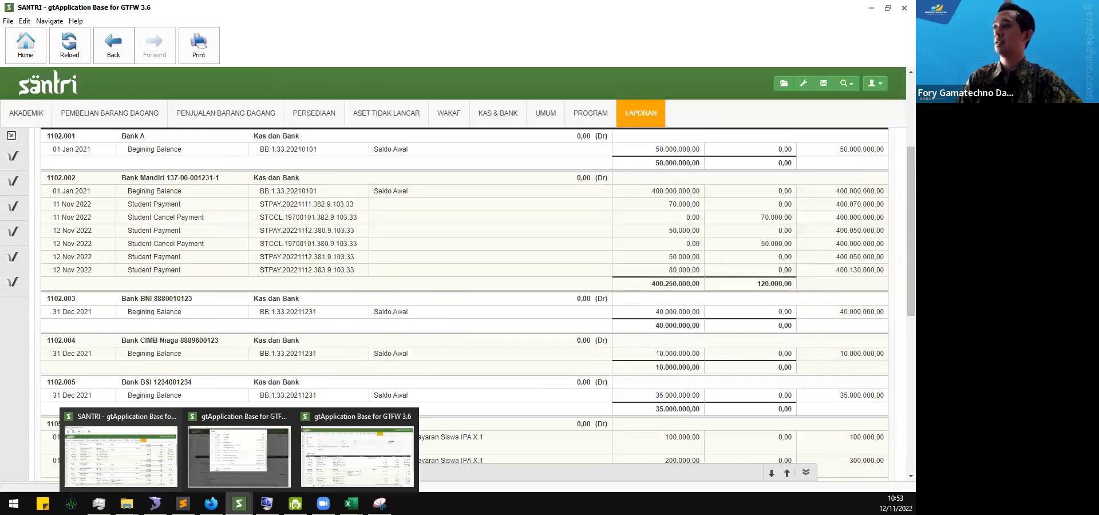
left_click(241, 467)
left_click(166, 283)
- Return to the Kas dan Setara Kas detail, review its account list and total, and close it
mouse_move(239, 504)
left_click(239, 458)
left_click_drag(695, 198, 743, 204)
left_click(555, 224)
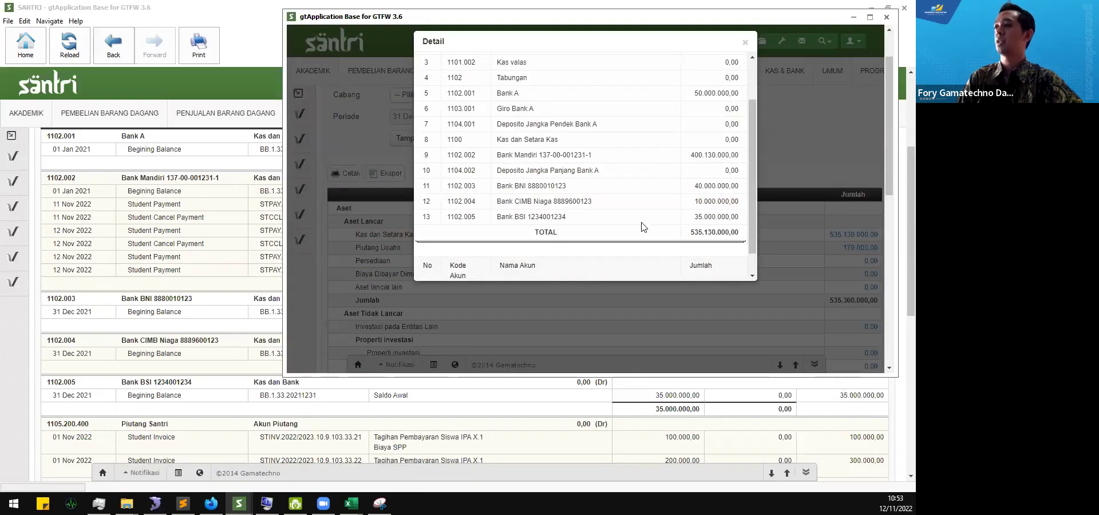
scroll(643, 227, "down", 1)
scroll(643, 227, "up", 5)
left_click(745, 43)
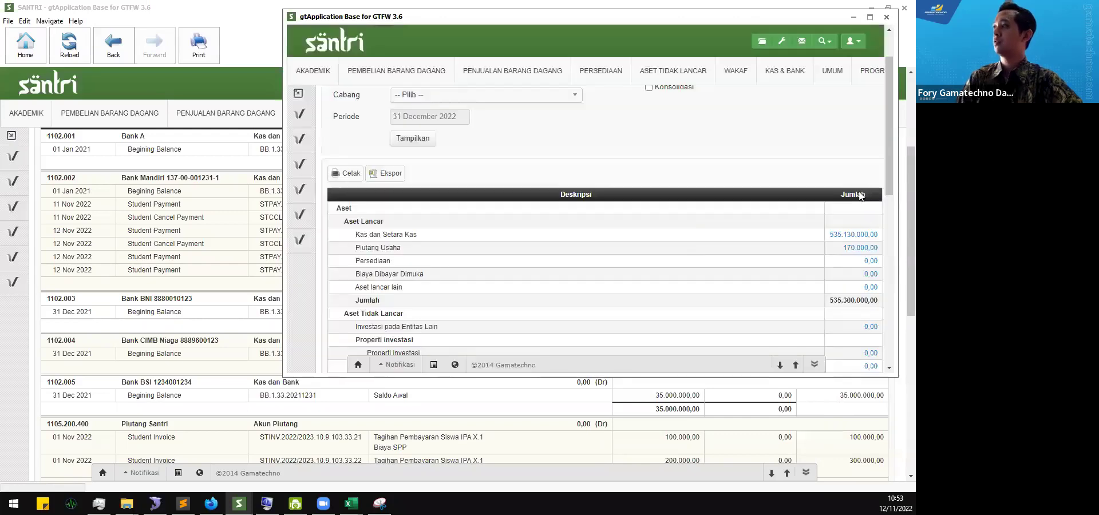
- Open the Piutang Usaha detail and locate the matching Piutang Santri account in the Buku Besar Rinci window
scroll(861, 196, "down", 1)
left_click(861, 194)
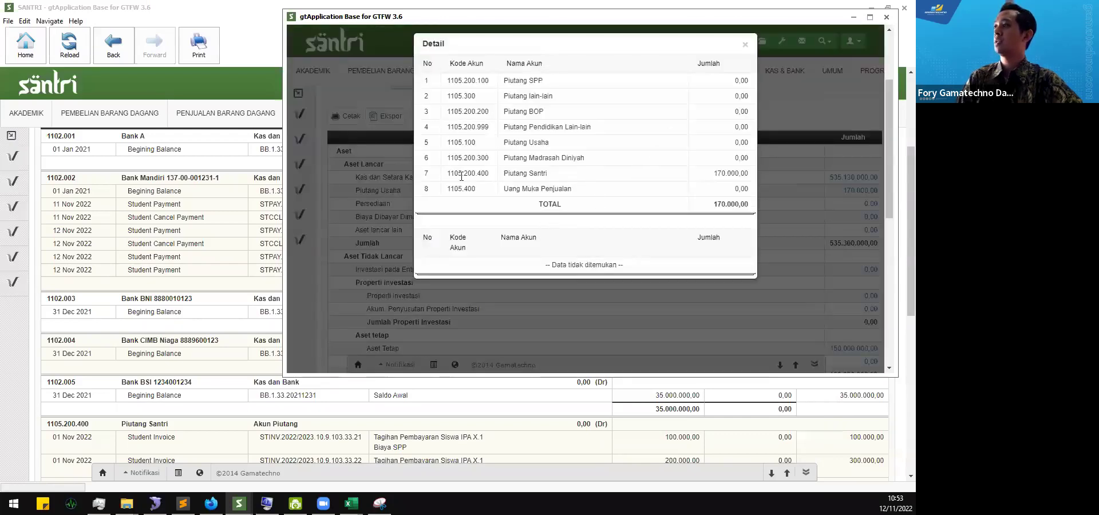
scroll(169, 378, "down", 5)
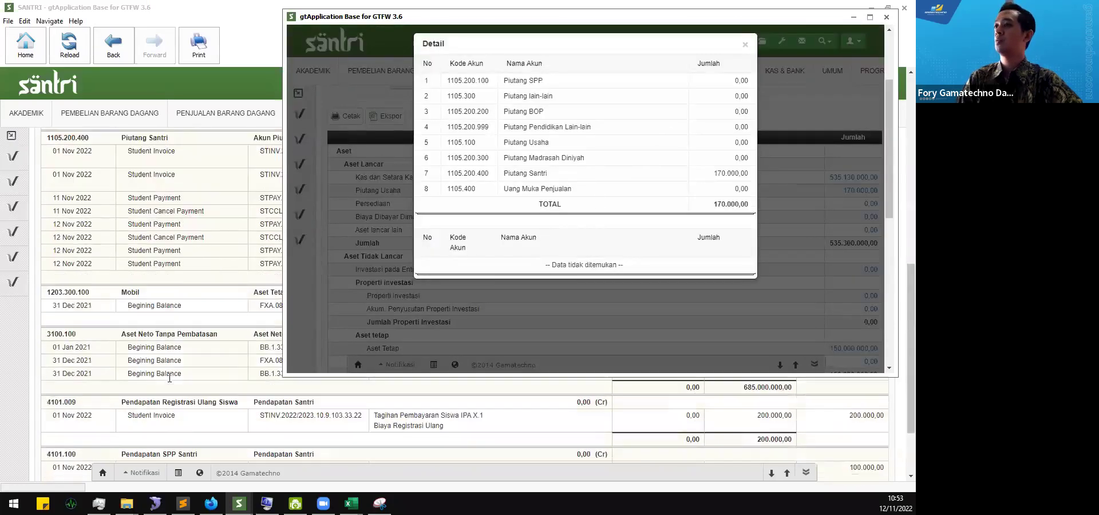
- Compare the Piutang Santri account in Buku Besar Rinci with the amount in the Piutang Usaha detail
scroll(172, 372, "up", 5)
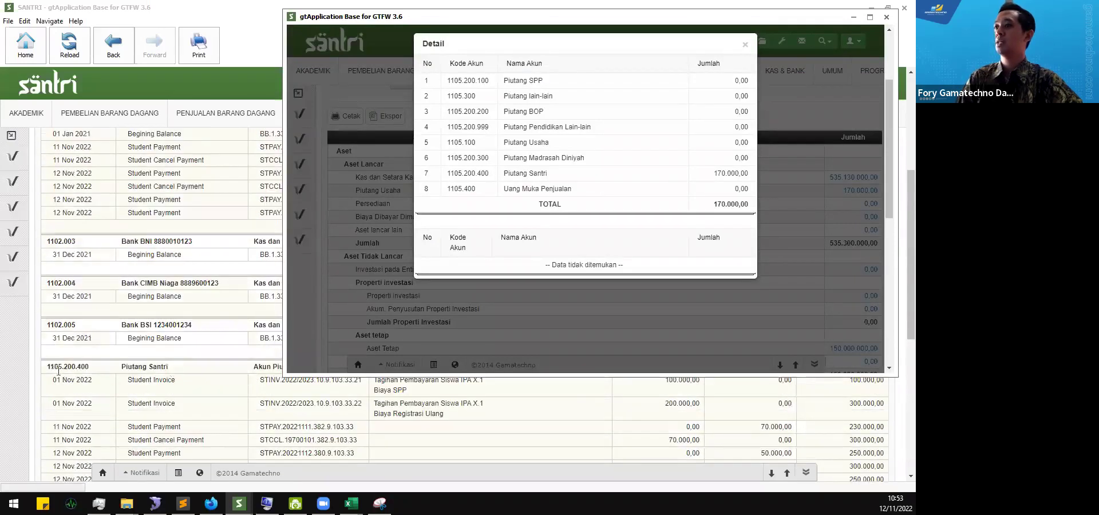
scroll(216, 380, "down", 1)
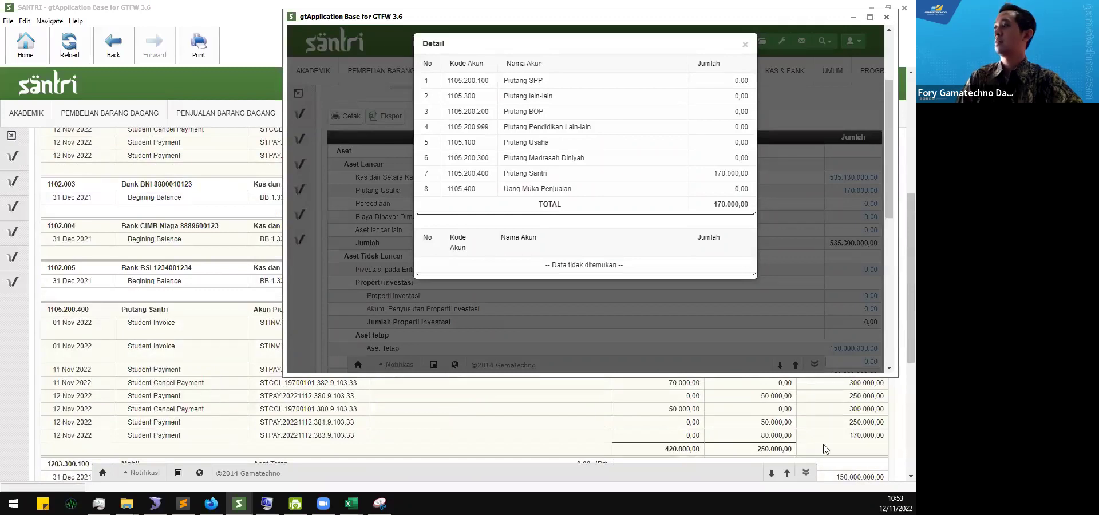
scroll(398, 424, "up", 1)
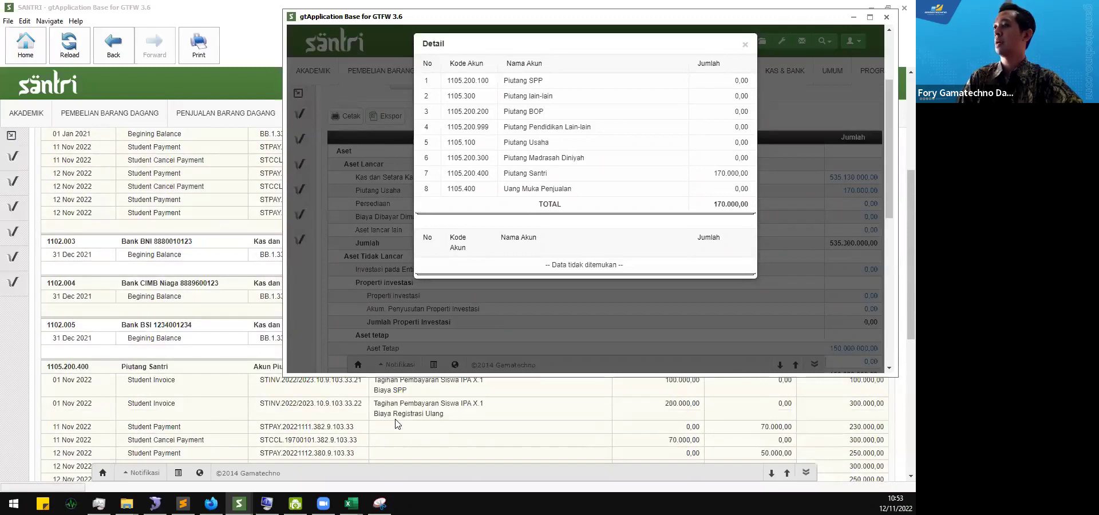
left_click(239, 391)
scroll(521, 359, "down", 1)
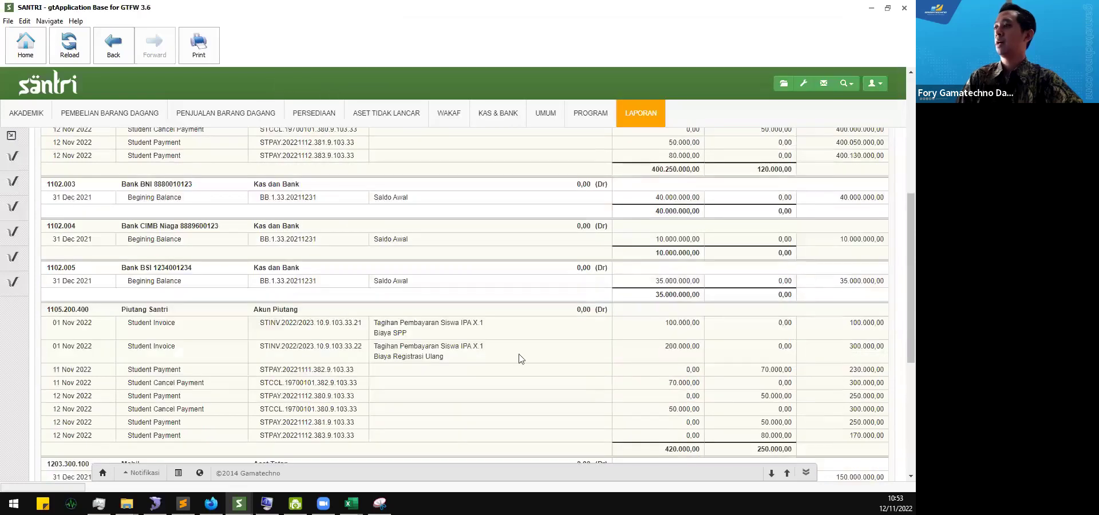
scroll(656, 332, "down", 1)
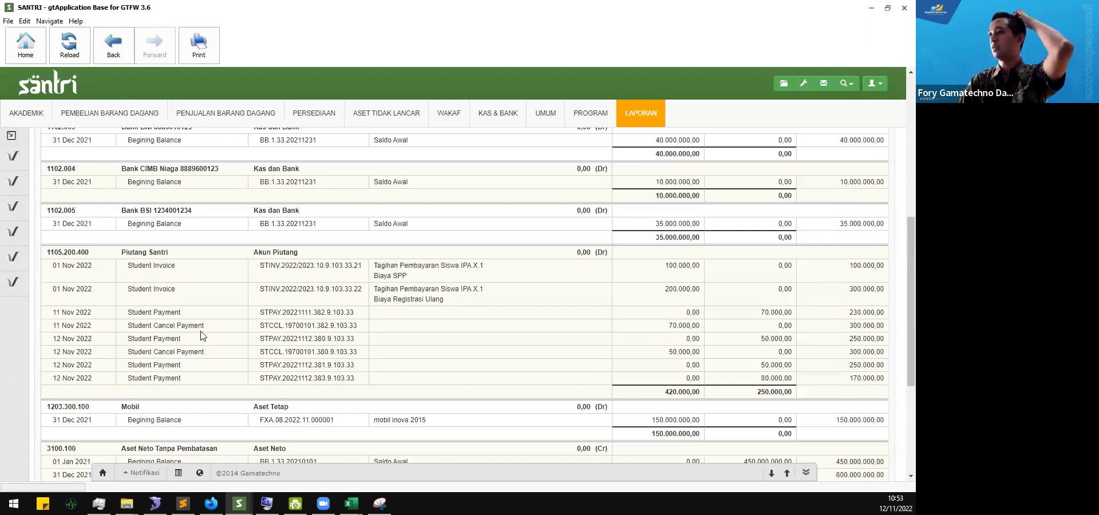
- Examine the student invoice, payment and cancelled payment entries under Piutang Santri in Buku Besar Rinci
left_click_drag(95, 270, 872, 302)
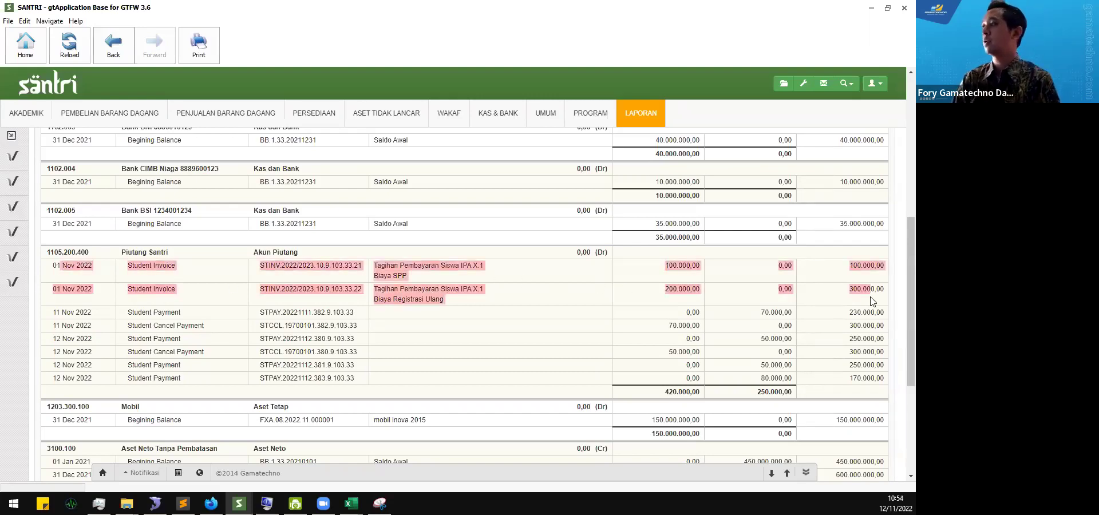
left_click(461, 287)
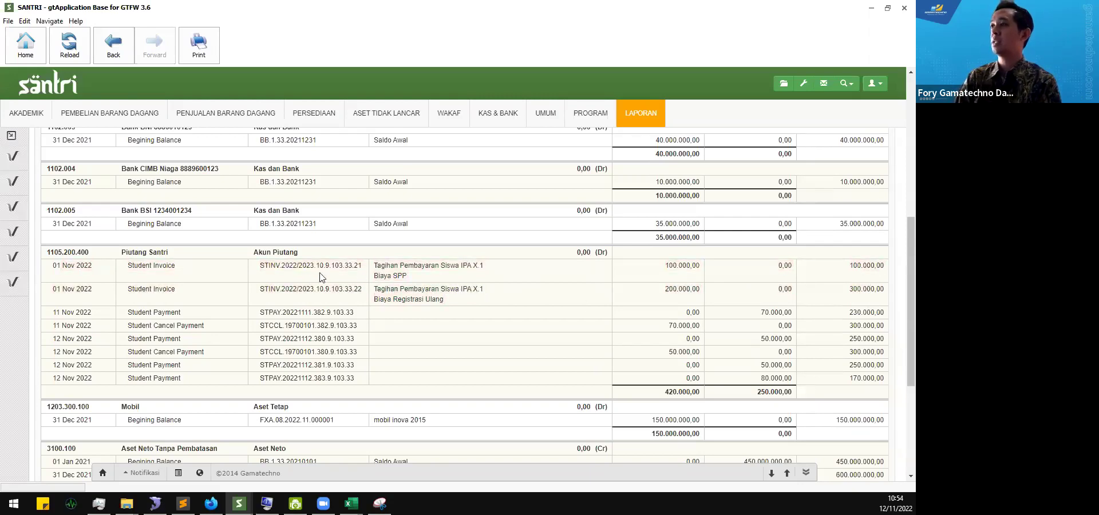
left_click_drag(101, 317, 286, 324)
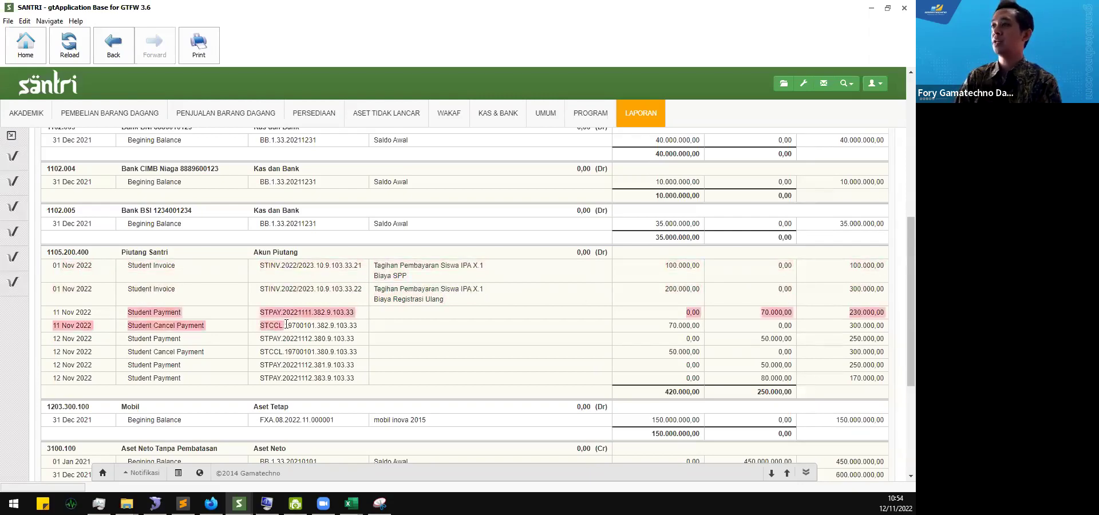
left_click_drag(162, 339, 240, 355)
left_click(240, 360)
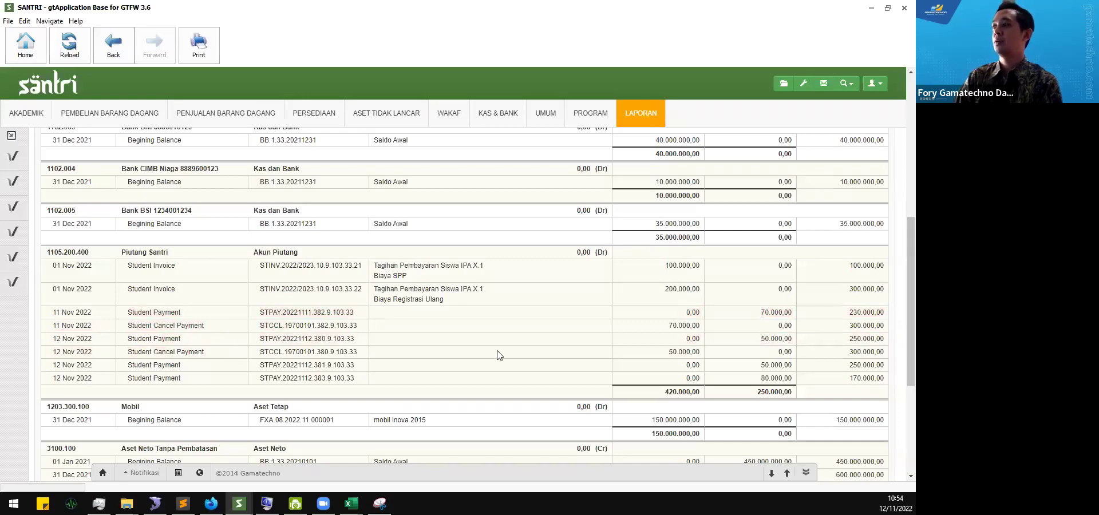
- Bring the Posisi Keuangan window back to the front and close the Piutang Usaha detail
mouse_move(238, 503)
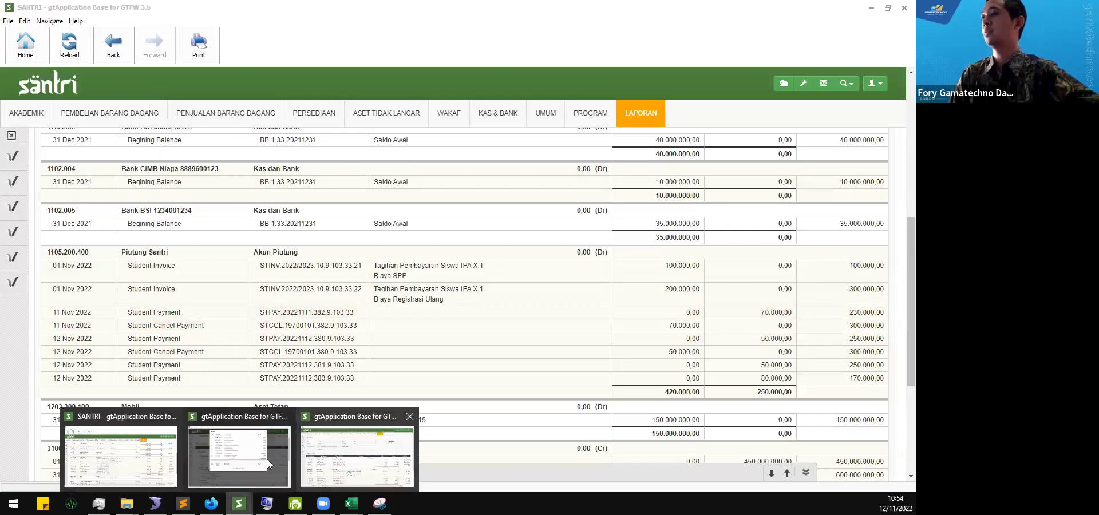
left_click(267, 459)
left_click(746, 48)
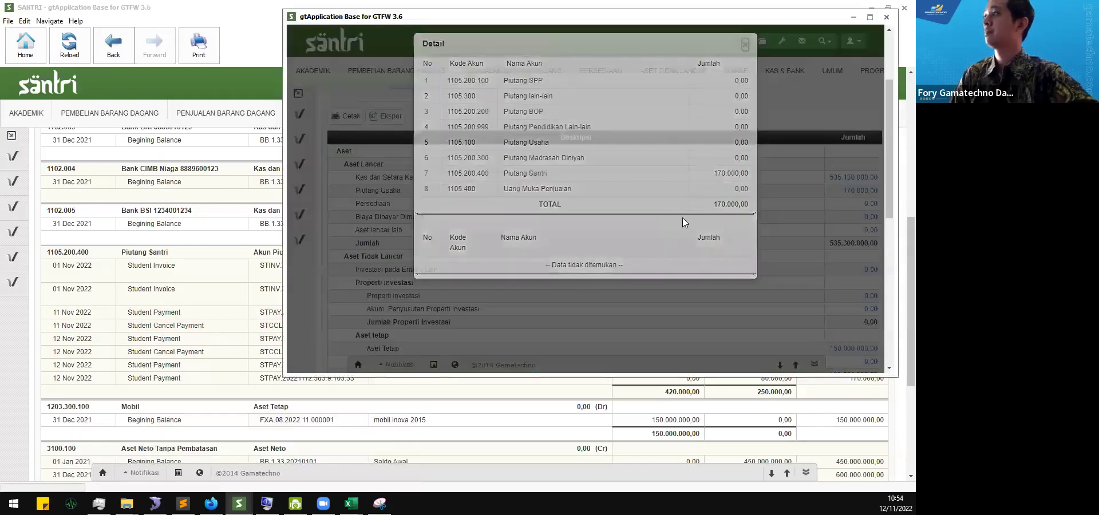
- Open the Aset Tetap detail, compare the Mobil amount with the ledger in Buku Besar Rinci, and close the detail
scroll(680, 220, "down", 5)
scroll(670, 235, "up", 2)
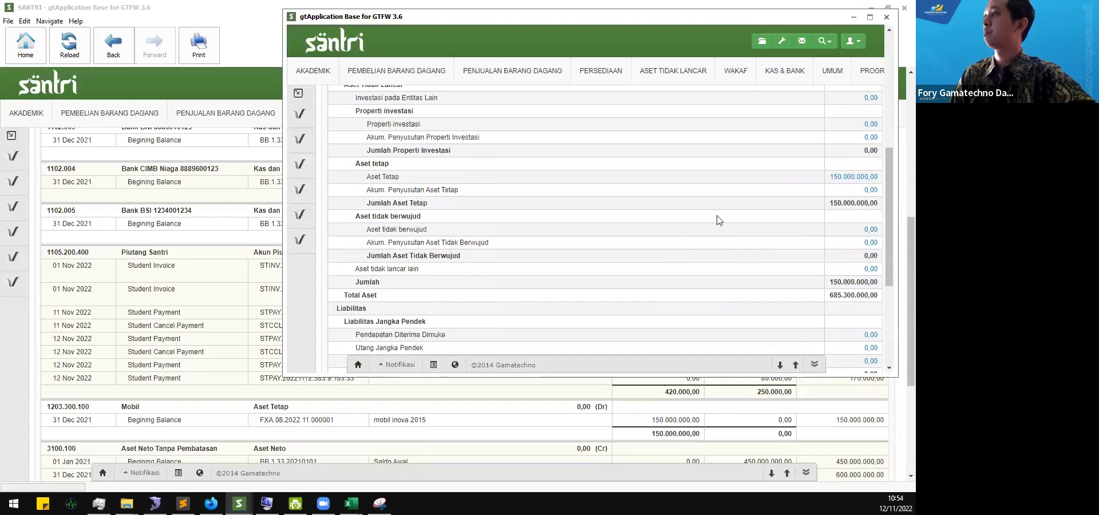
left_click(853, 177)
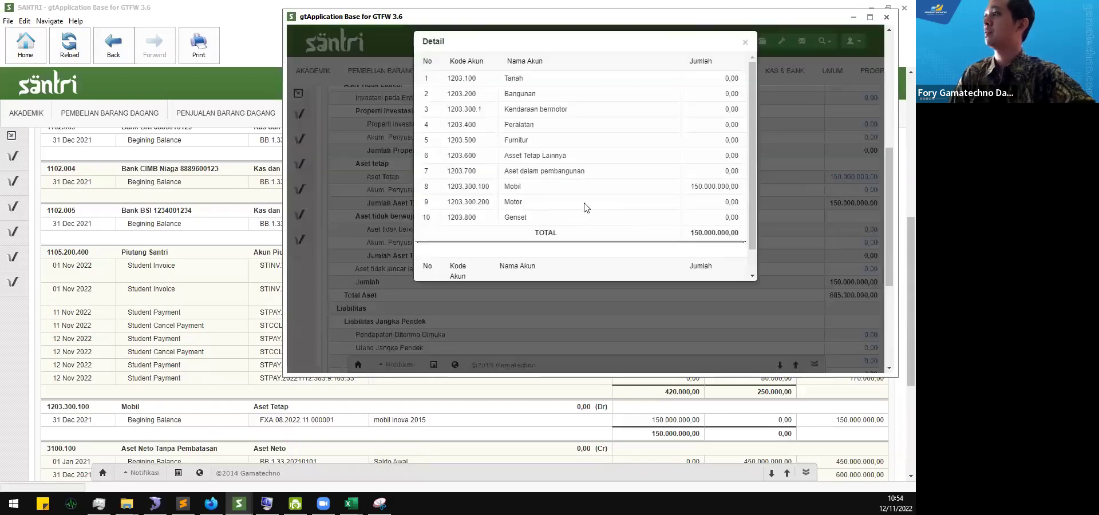
left_click_drag(694, 187, 721, 187)
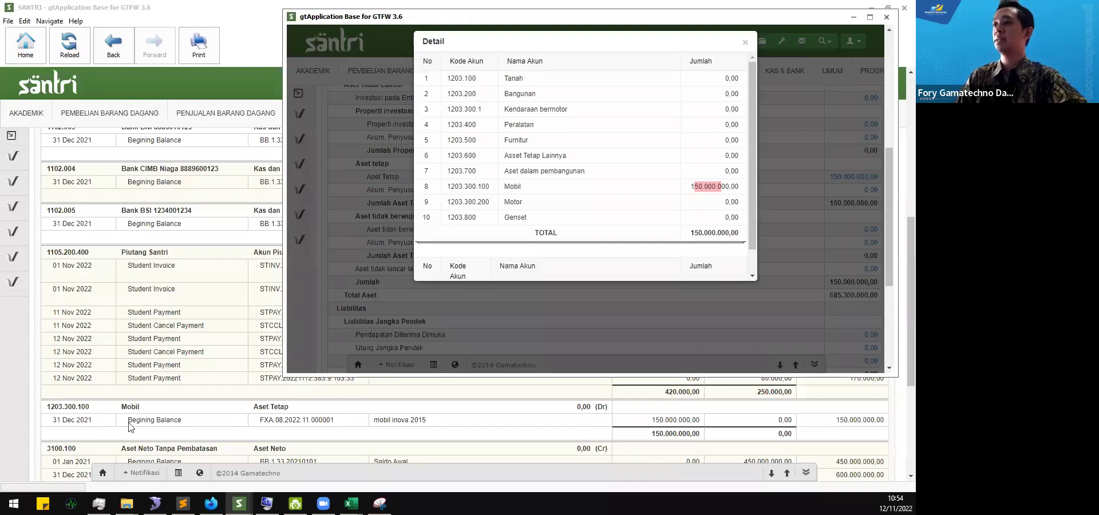
left_click(744, 42)
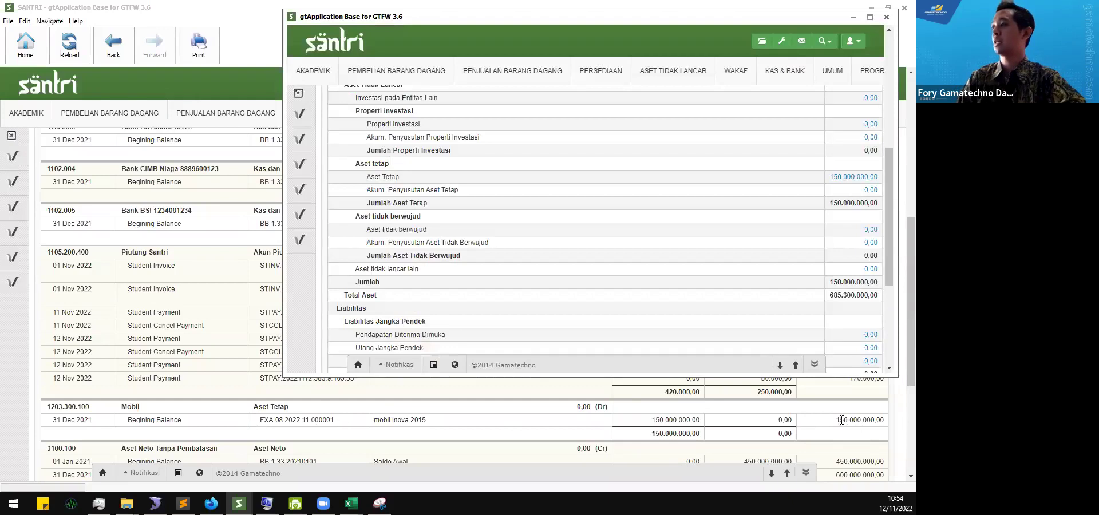
- Open the Aset Neto Tanpa Pembatasan detail, examine its net asset and income accounts with their amounts, and close it
scroll(577, 280, "down", 5)
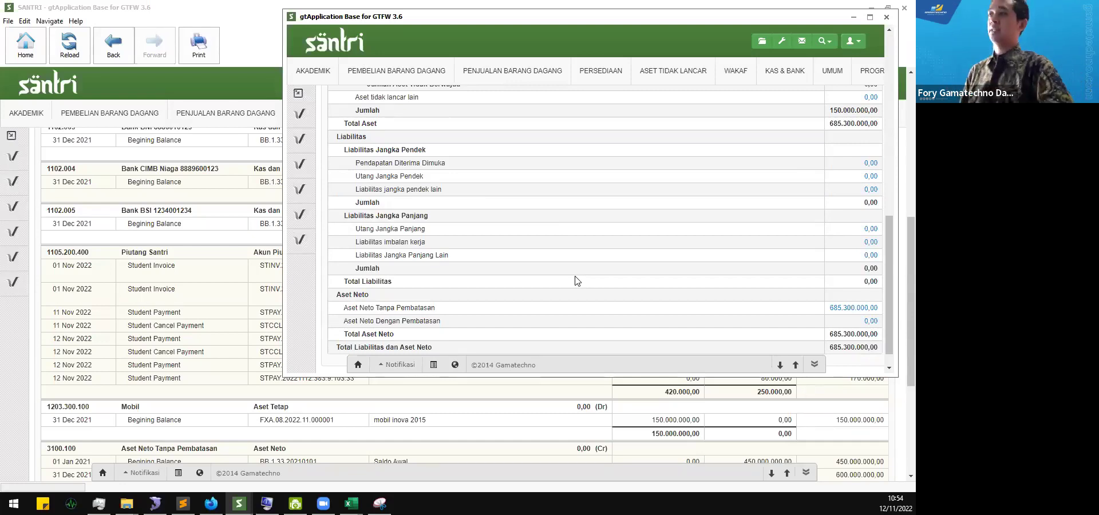
left_click(851, 308)
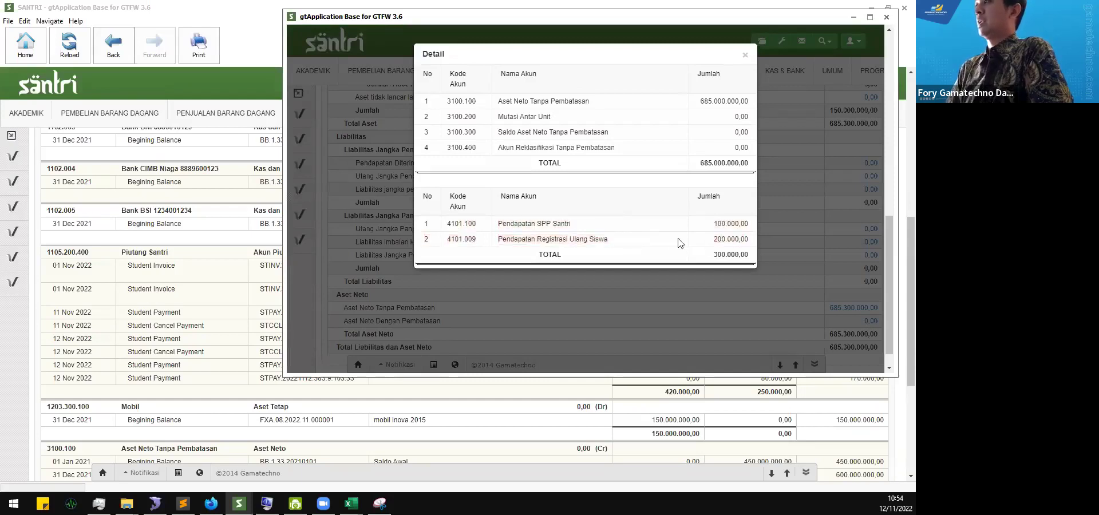
left_click_drag(498, 224, 546, 225)
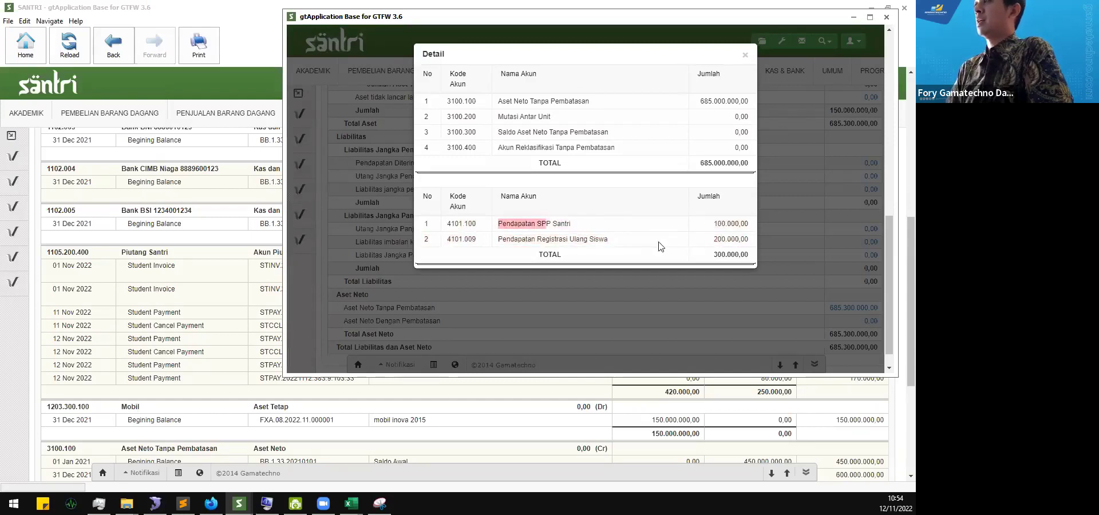
left_click(719, 253)
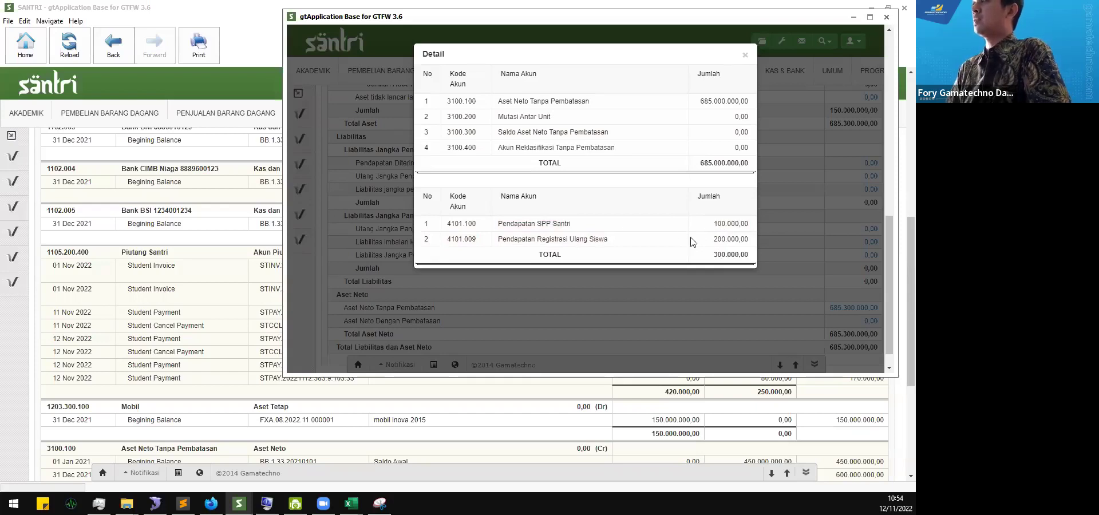
left_click_drag(712, 224, 746, 223)
left_click(709, 239)
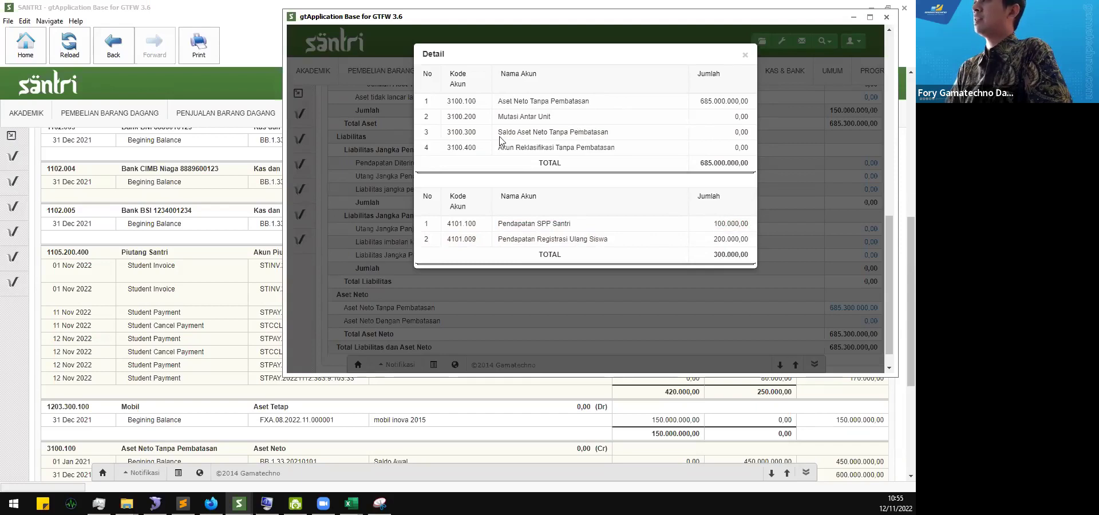
left_click_drag(499, 101, 748, 101)
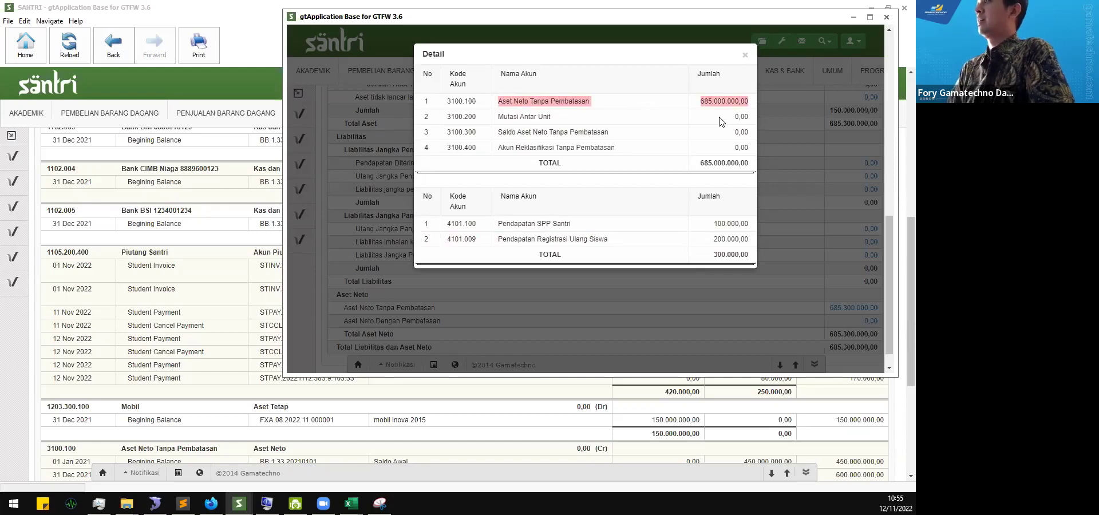
left_click(745, 54)
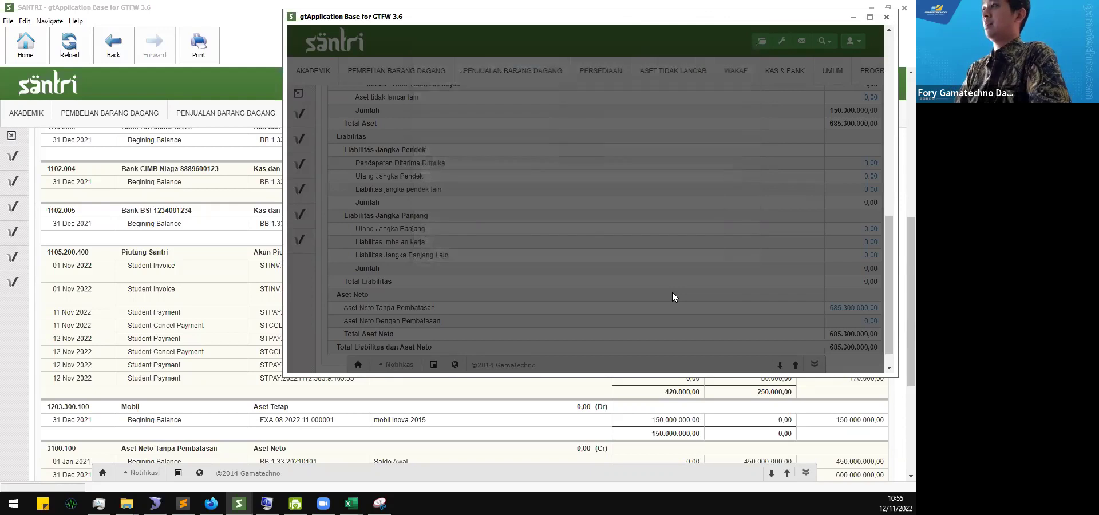
- Return to the filters of the Posisi Keuangan report and switch back to the start of the Buku Besar Rinci report
scroll(670, 275, "up", 10)
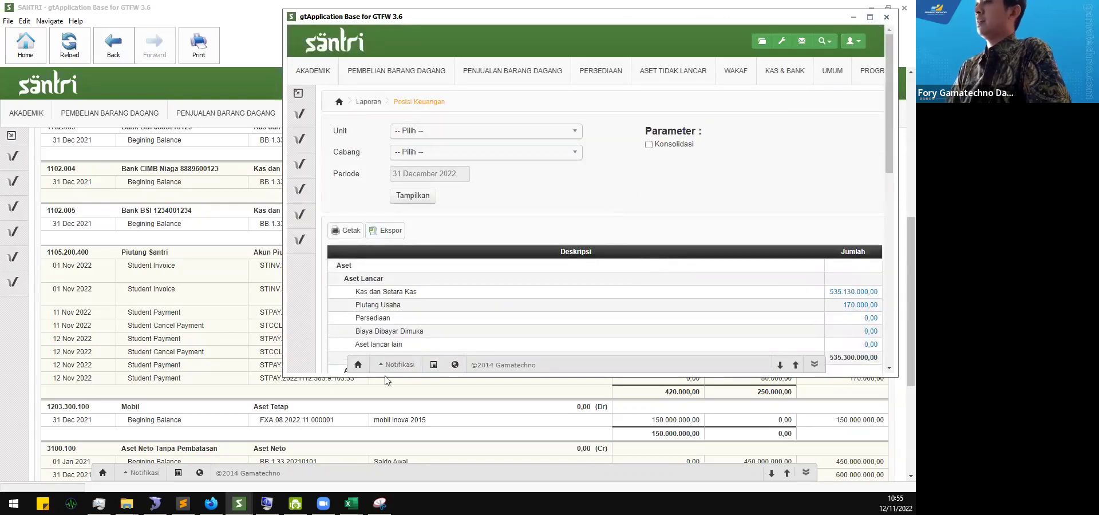
left_click(234, 241)
scroll(233, 240, "up", 5)
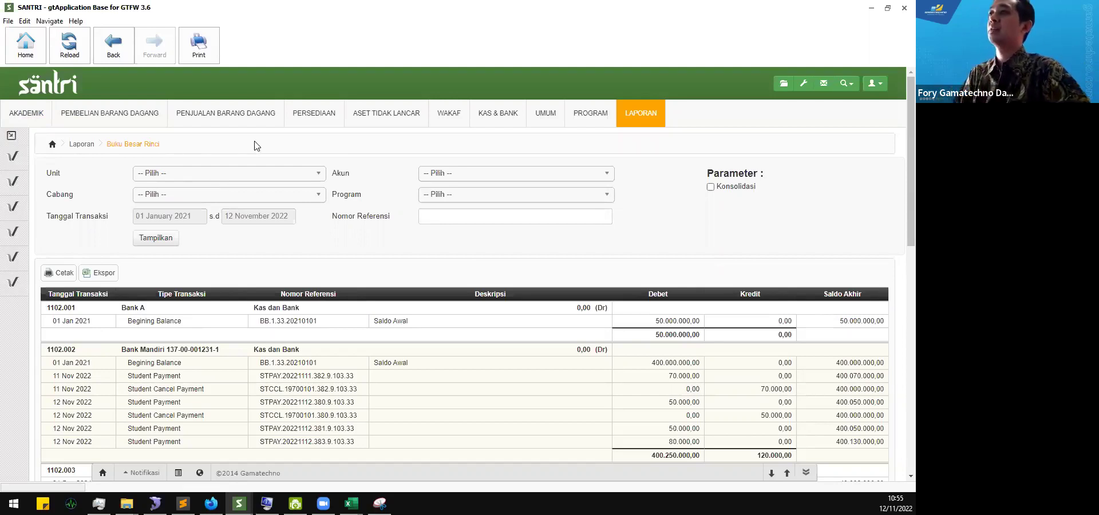
- View the Pembelian Barang Dagang and Persediaan modules, and open the Aset Tidak Lancar list
left_click(106, 122)
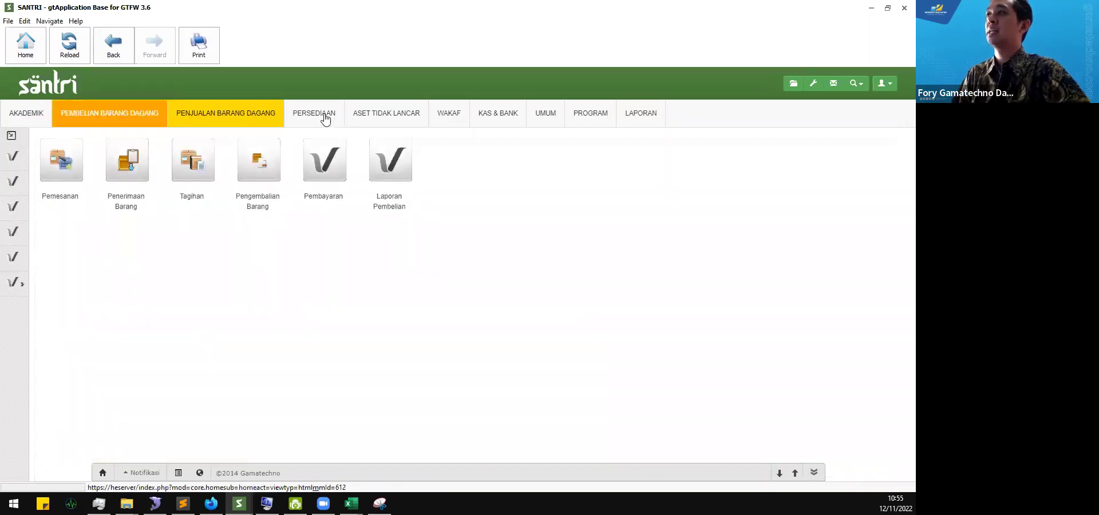
left_click(324, 118)
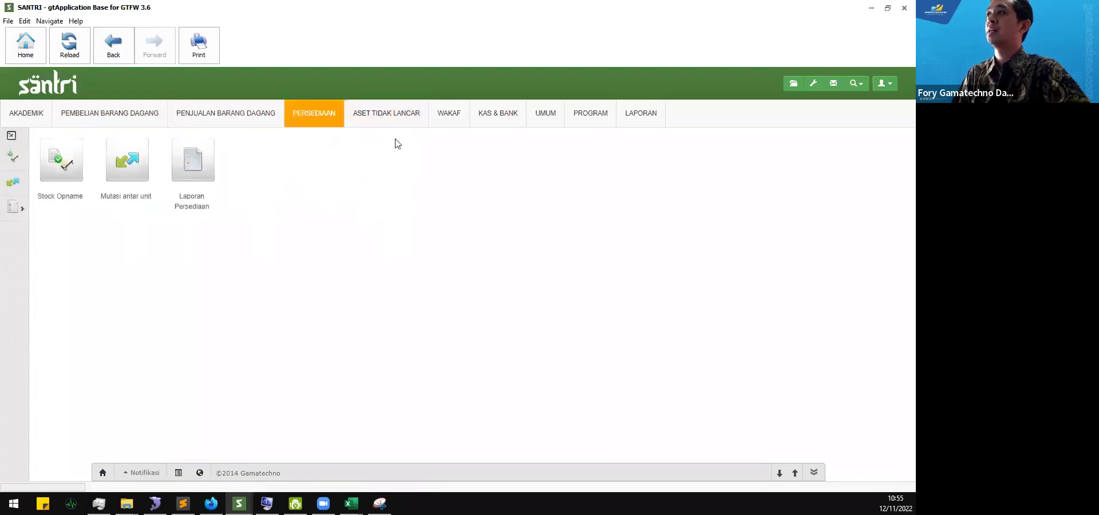
left_click(394, 117)
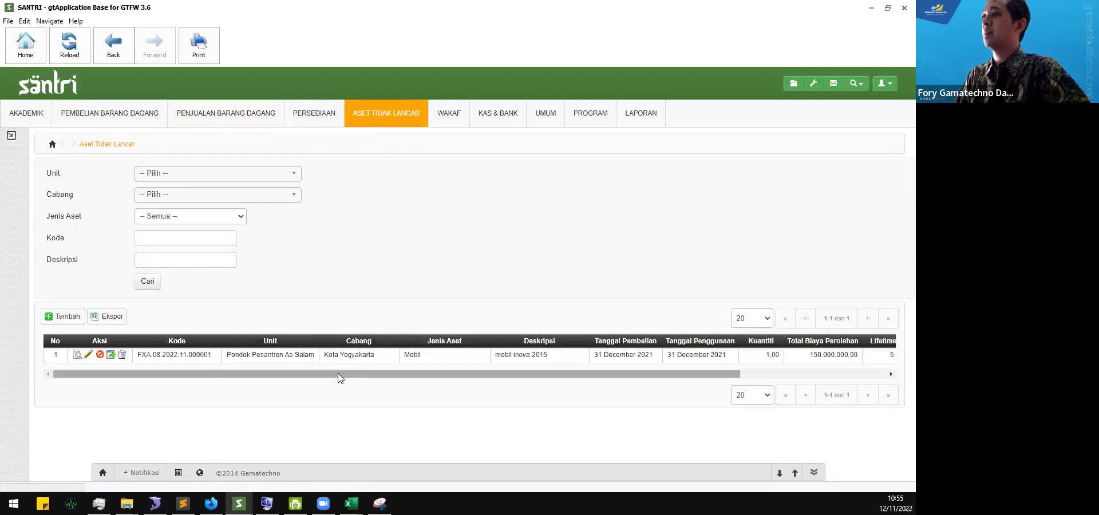
- Review the unit, branch, asset type and description of the mobil inova 2015 entry in the Aset Tidak Lancar list
left_click_drag(540, 375, 350, 383)
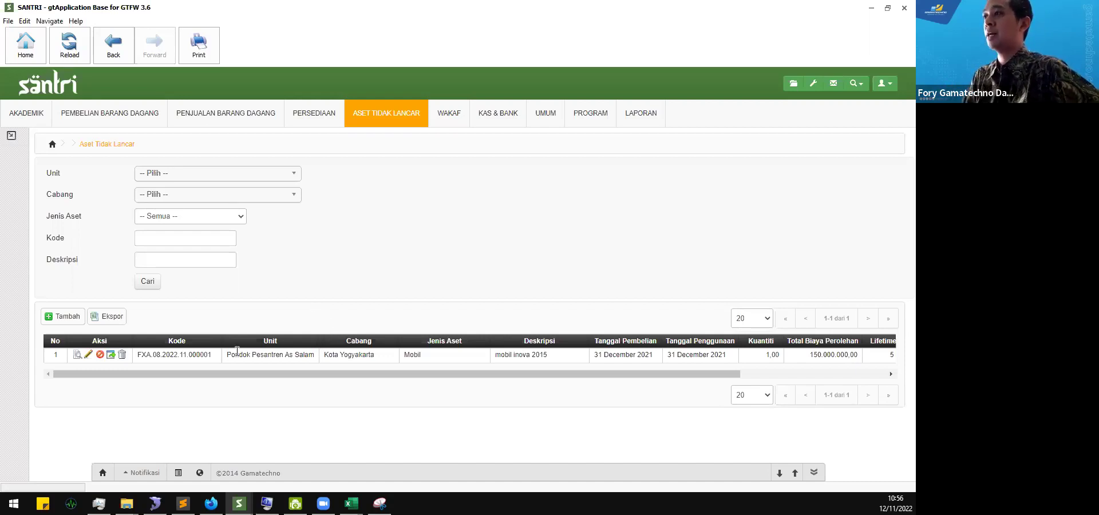
left_click_drag(230, 352, 555, 361)
left_click(474, 304)
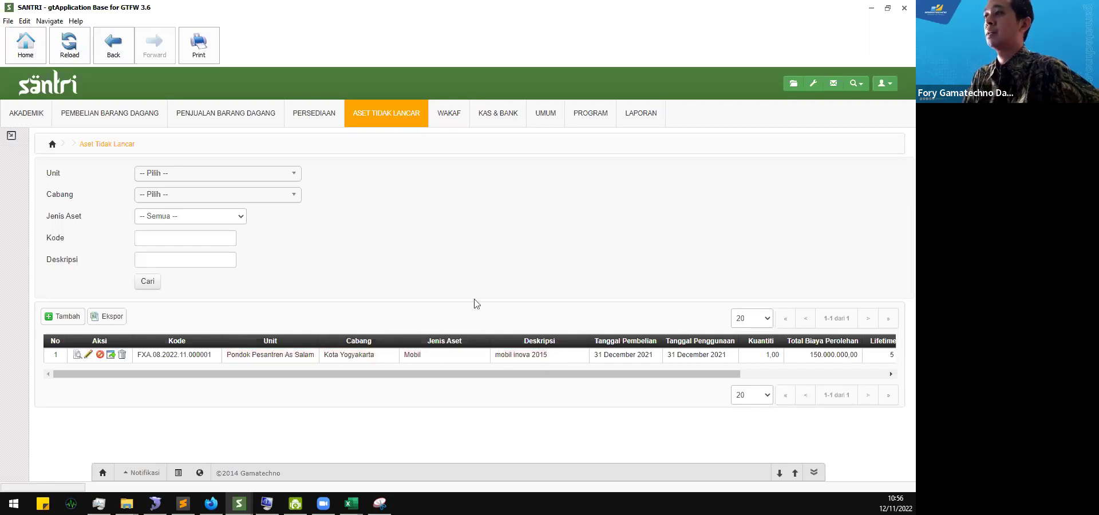
- Start a new Aset Tidak Lancar entry, keep the unit Pondok Pesantren As Salam, and set the branch to Kota Yogyakarta
left_click(74, 316)
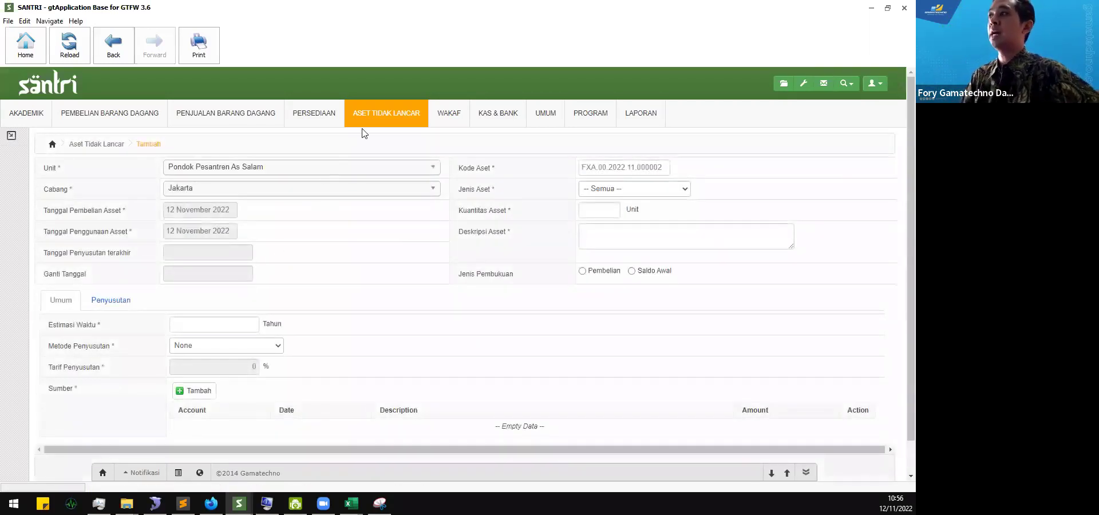
left_click(303, 174)
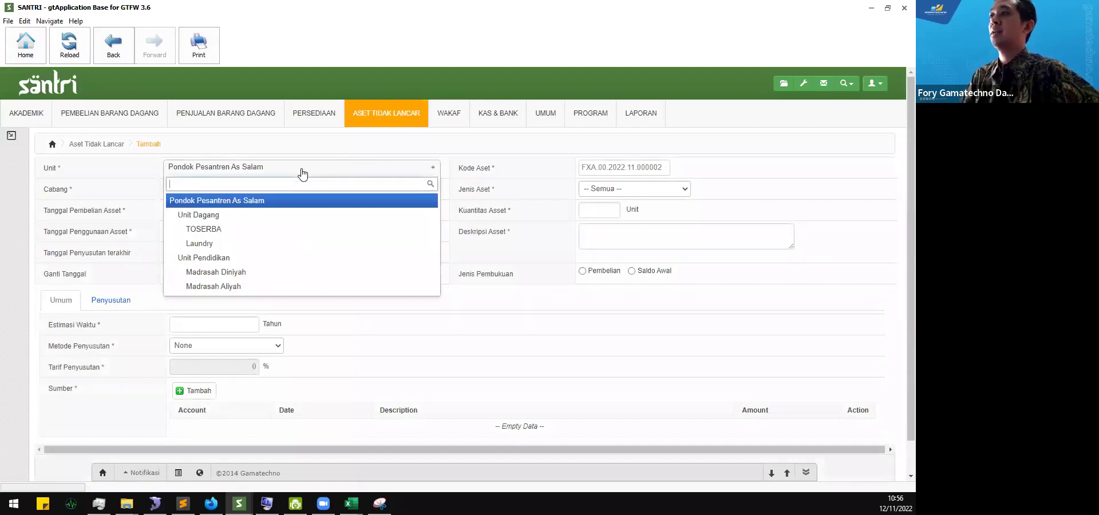
left_click(116, 209)
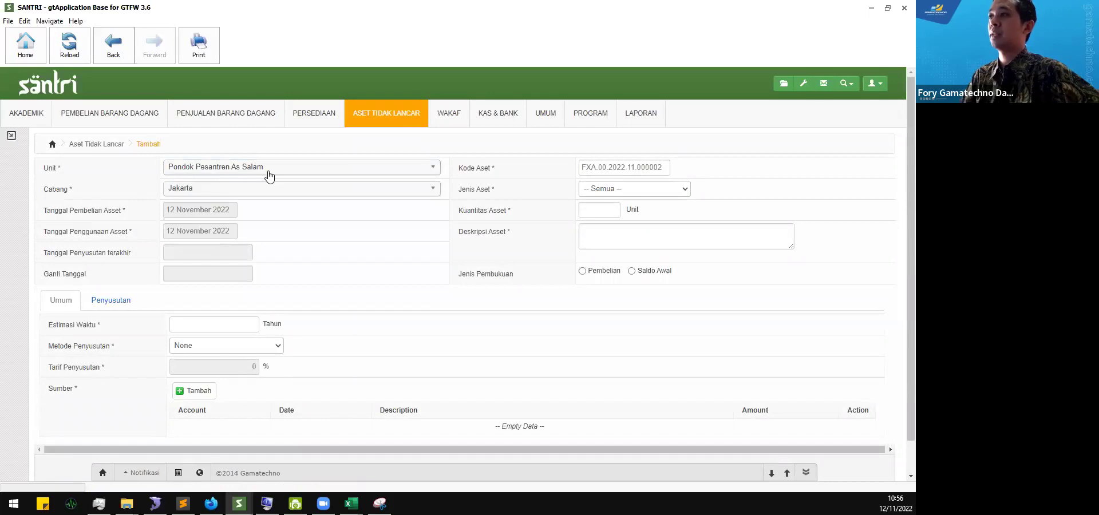
left_click(269, 176)
left_click(95, 210)
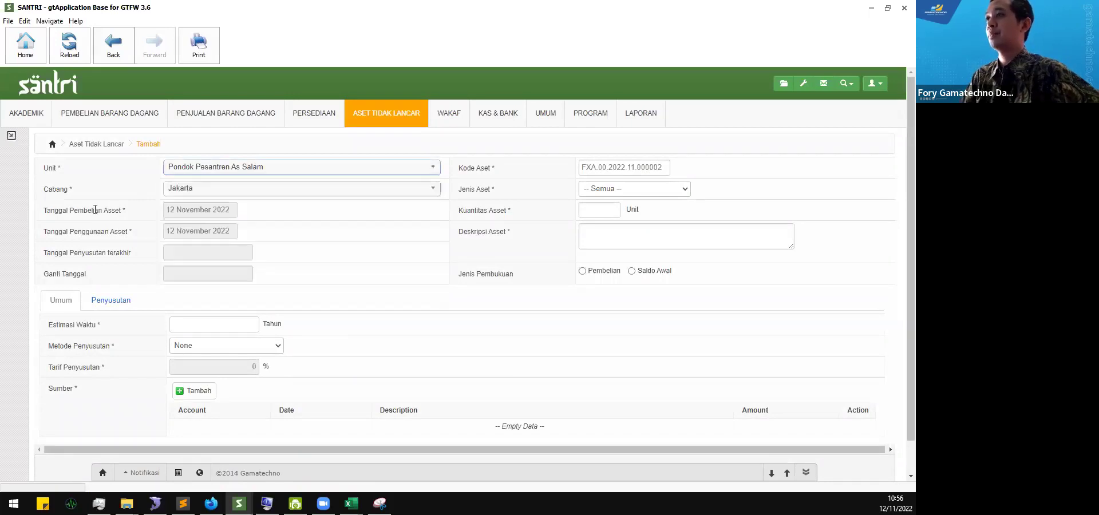
left_click(350, 192)
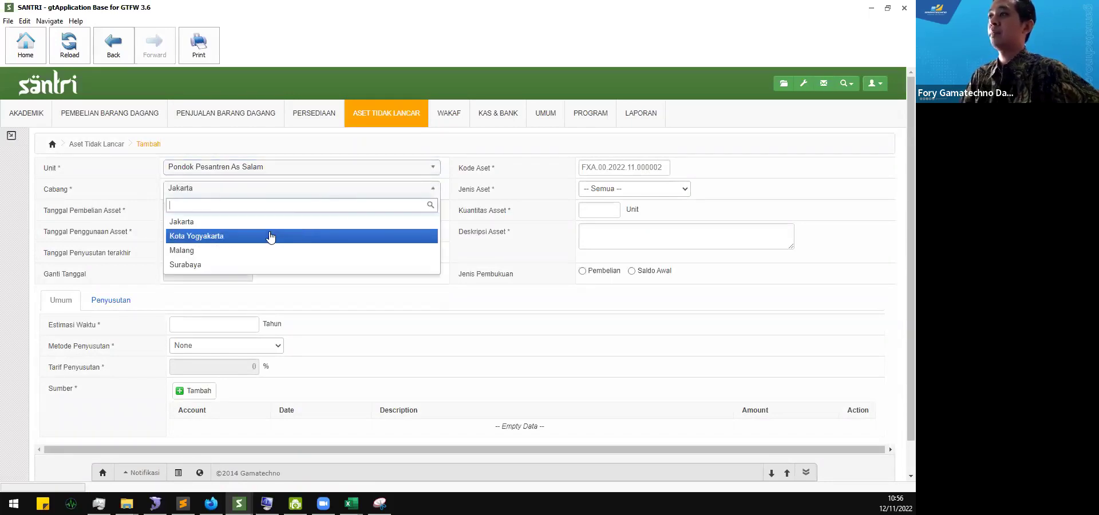
left_click(268, 237)
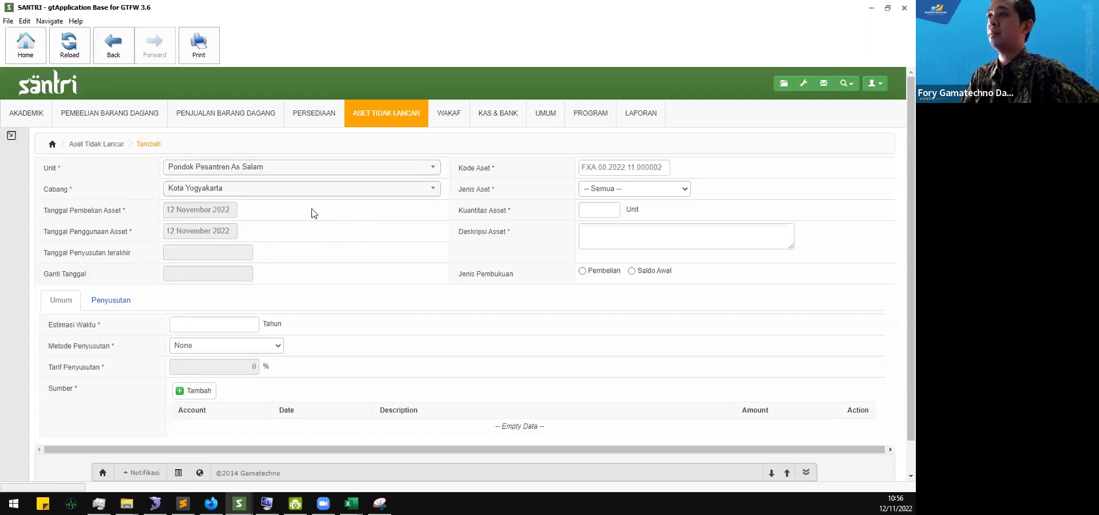
- Start a fresh Aset Tidak Lancar entry from the asset list and set its branch to Kota Yogyakarta
left_click(405, 117)
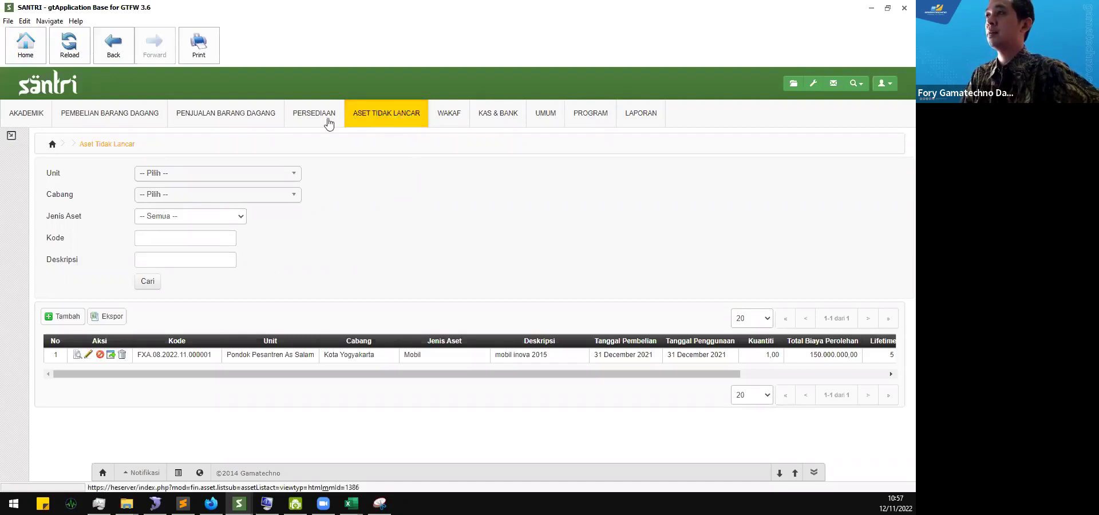
left_click(65, 319)
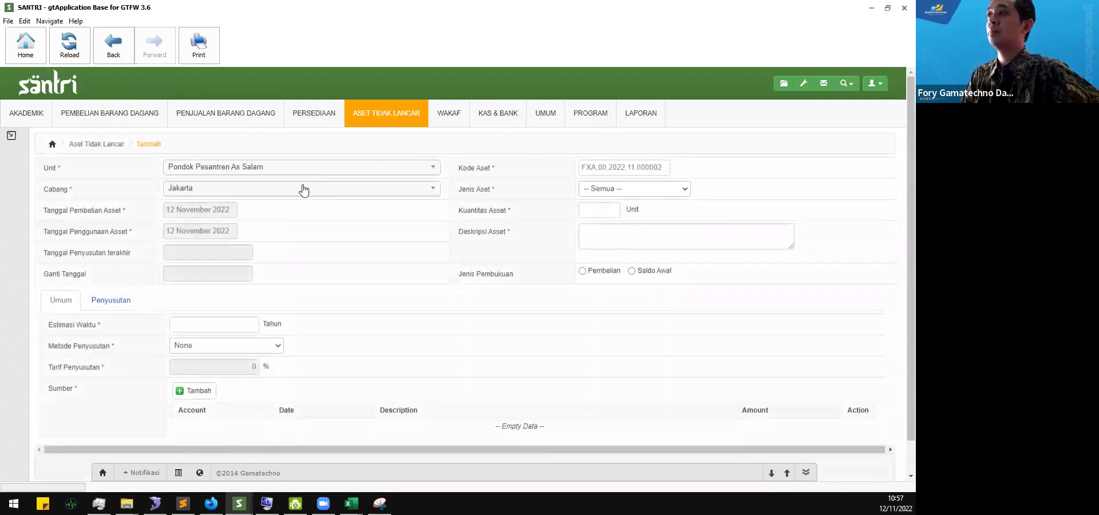
left_click(303, 189)
left_click(283, 236)
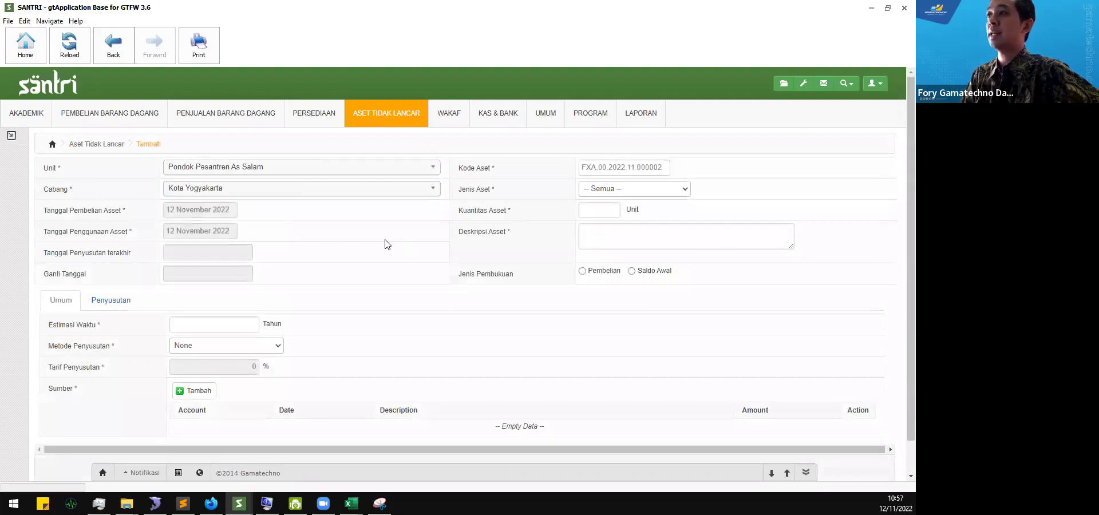
- Set the Jenis Aset of the new entry to Motor
left_click(622, 193)
left_click(550, 237)
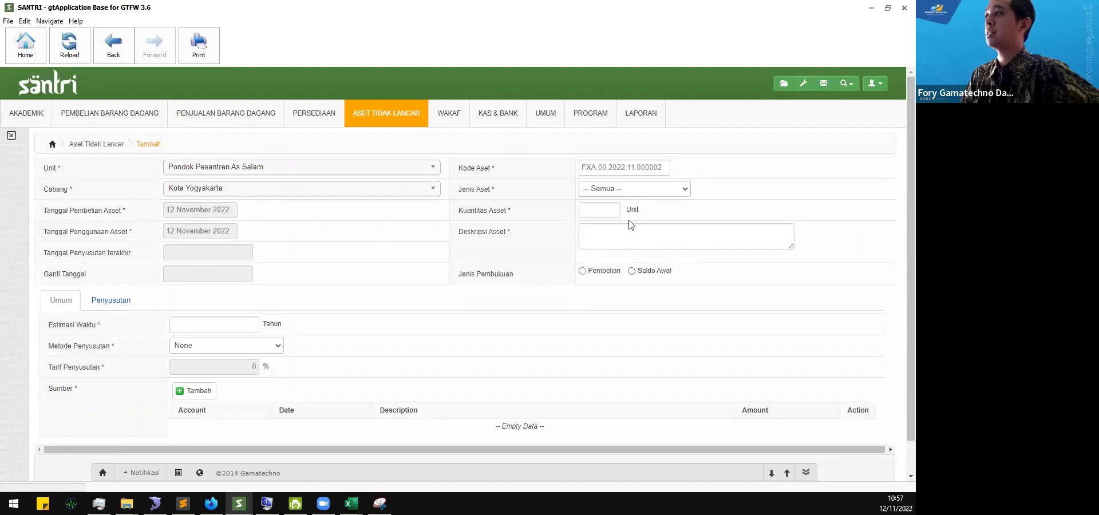
left_click(626, 193)
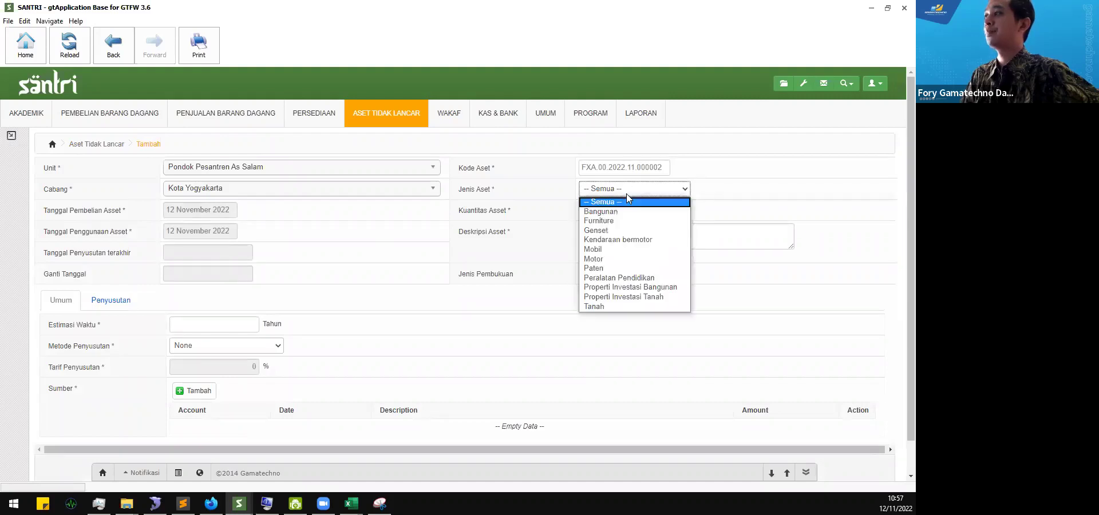
left_click(617, 261)
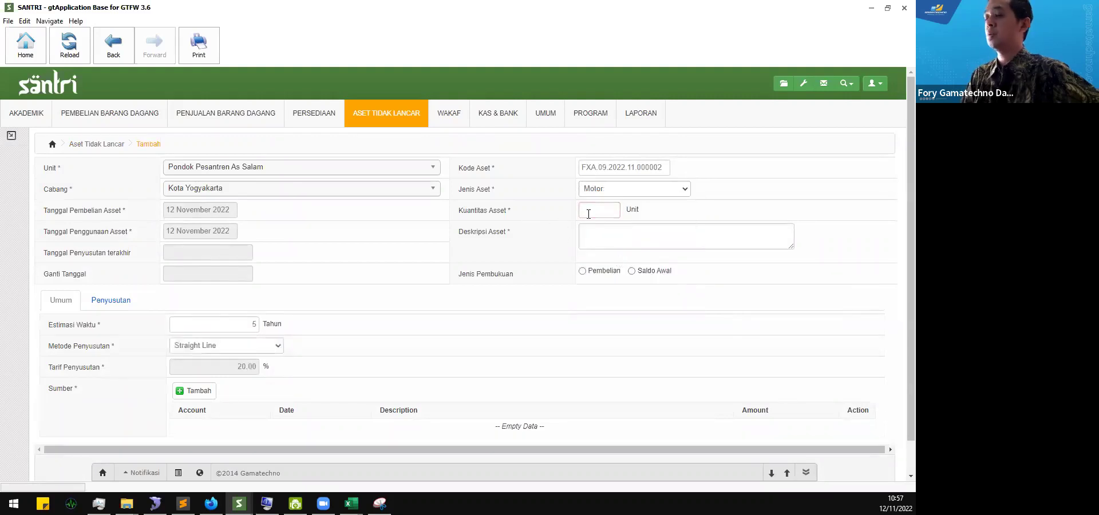
- Enter an asset quantity of 1.00 unit and the description "beli untuk operasional"
left_click(605, 229)
type("beli untuk")
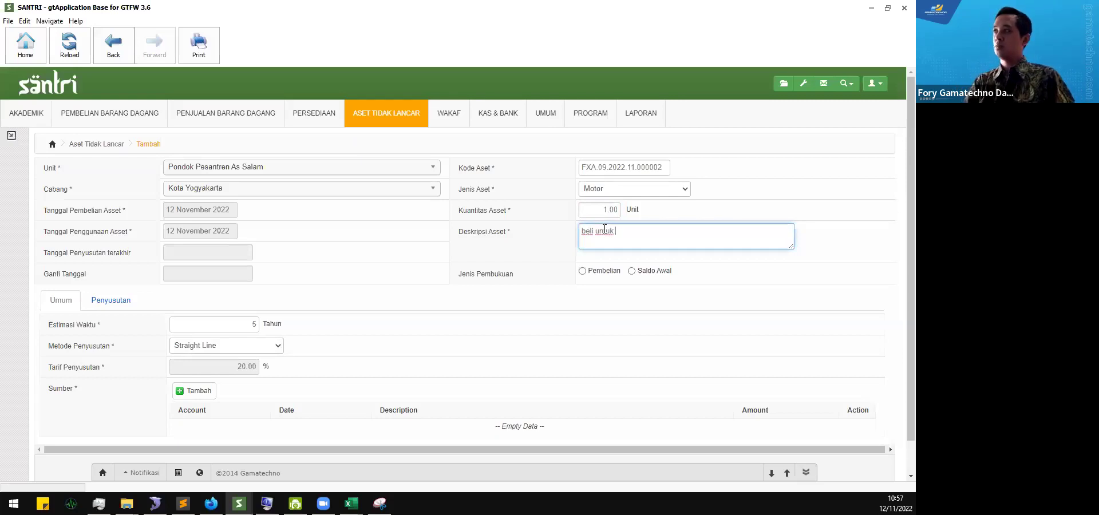
type(" operasional")
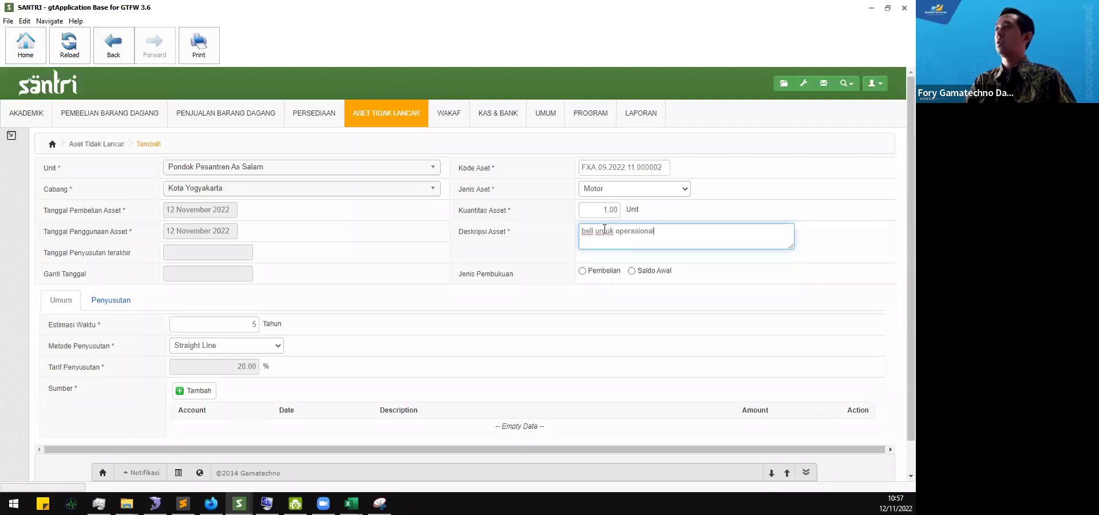
- Set the Jenis Pembukuan of the asset to Pembelian
left_click(576, 294)
left_click_drag(460, 275, 529, 280)
left_click(564, 281)
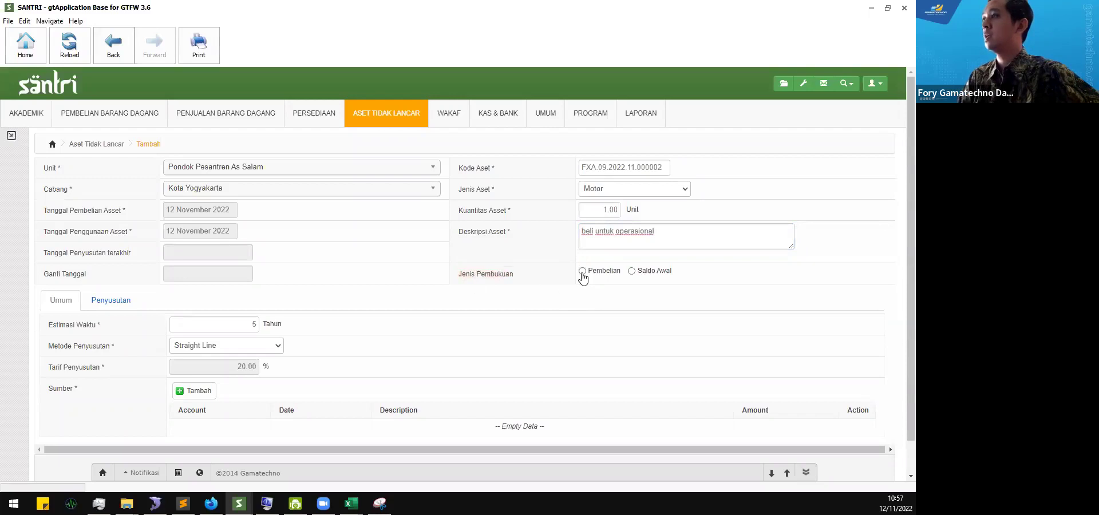
left_click(582, 273)
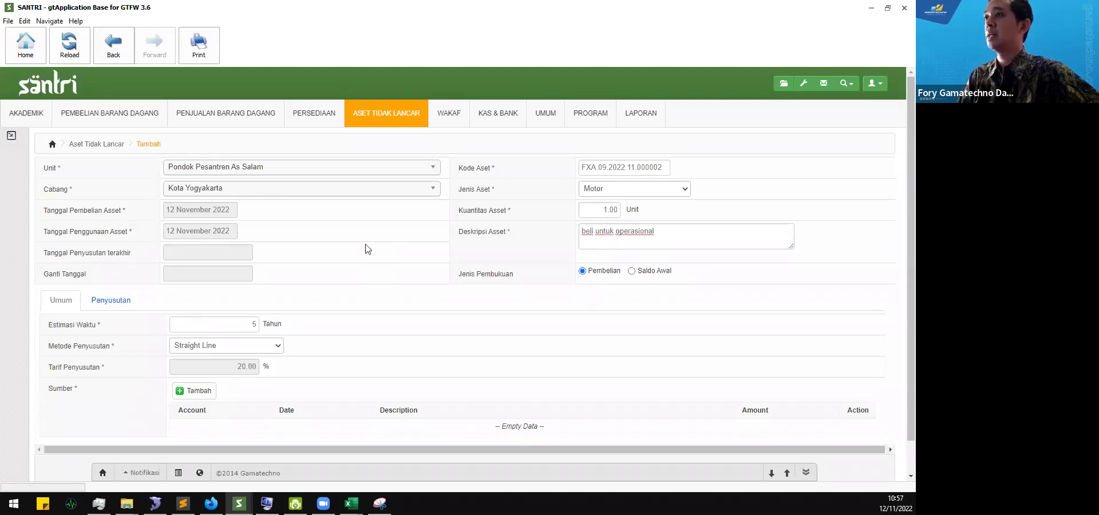
- Set the Tanggal Pembelian Asset to 01 July 2022
left_click(212, 215)
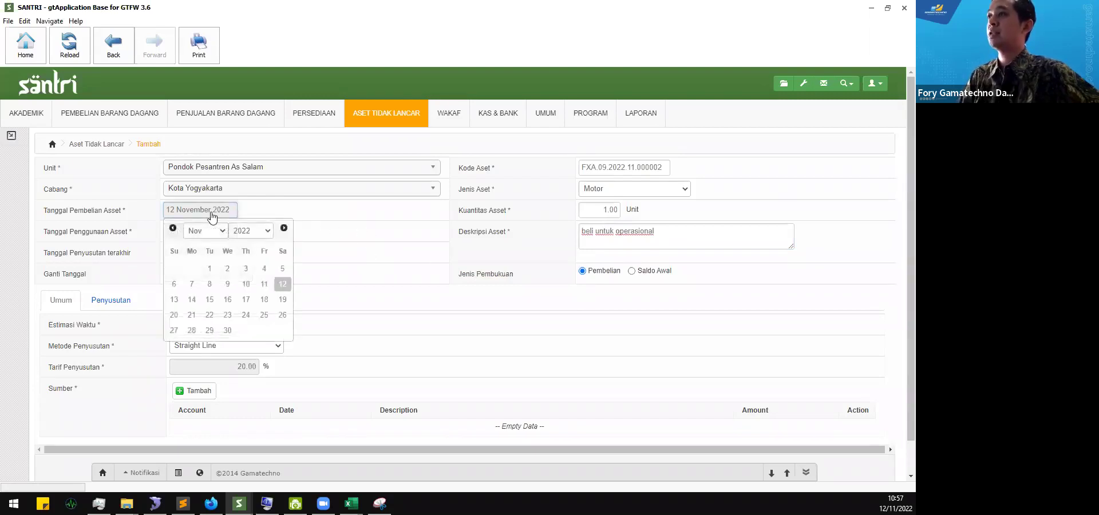
left_click(172, 229)
left_click(172, 228)
left_click(172, 228)
left_click(173, 229)
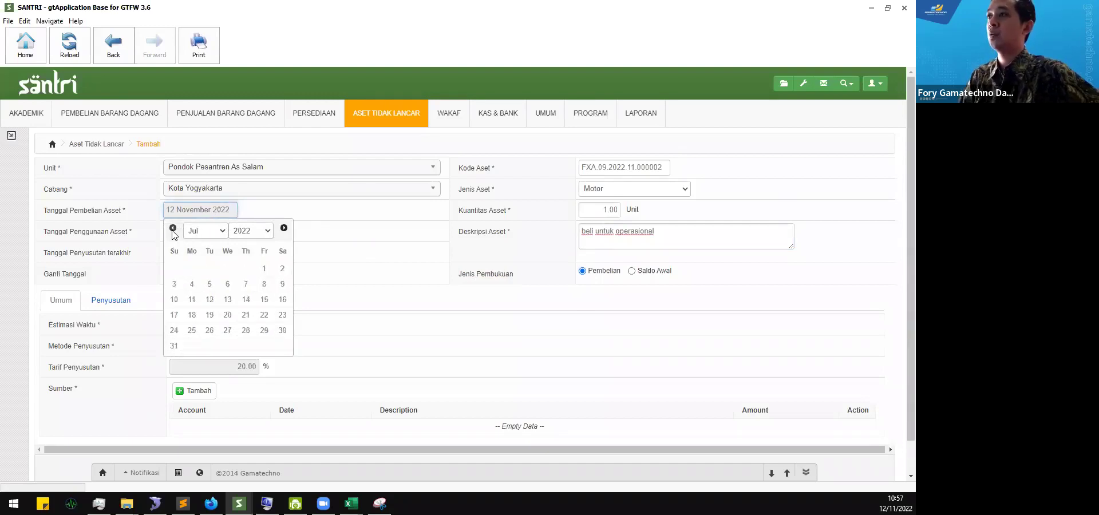
left_click(264, 270)
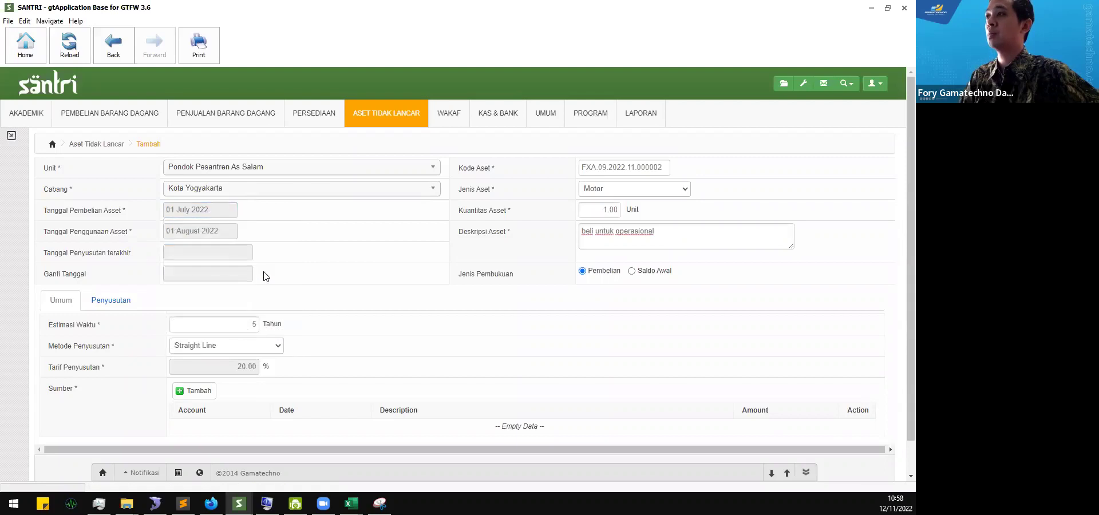
- Set the Tanggal Penggunaan Asset to 10 July 2022
left_click(204, 235)
left_click(196, 230)
left_click(173, 249)
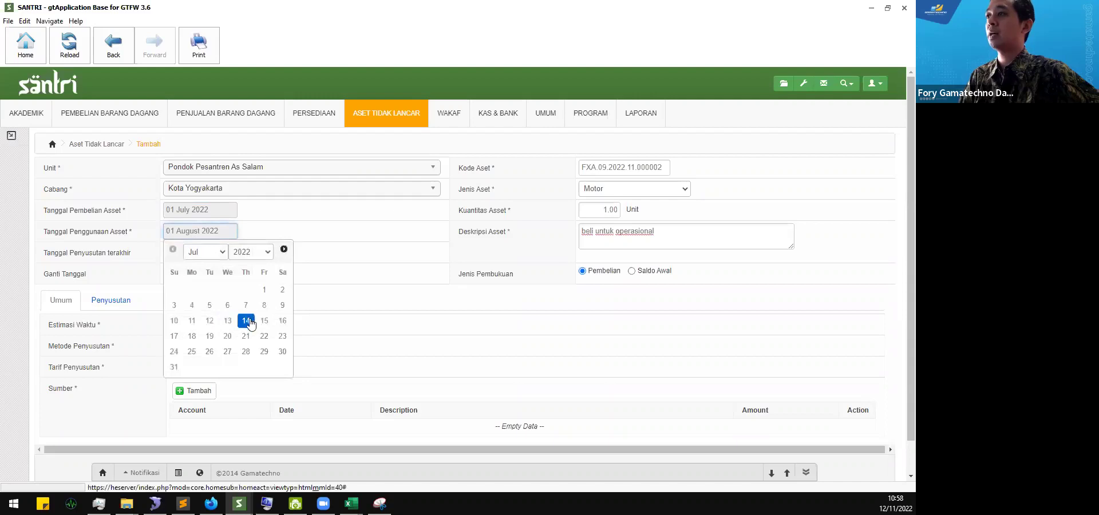
left_click(174, 322)
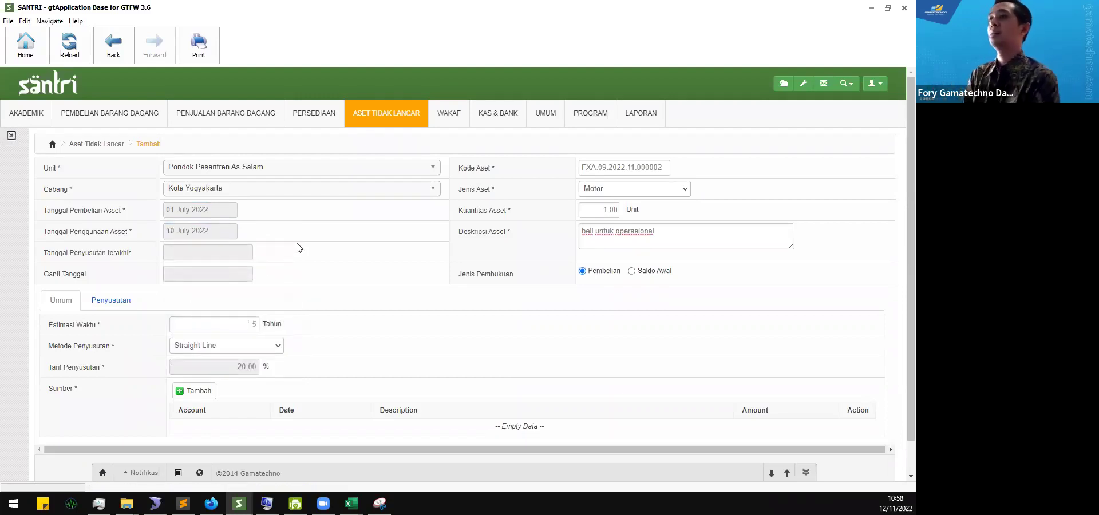
- Change the Tanggal Penggunaan Asset to 01 July 2022, the same day as the purchase
left_click(211, 233)
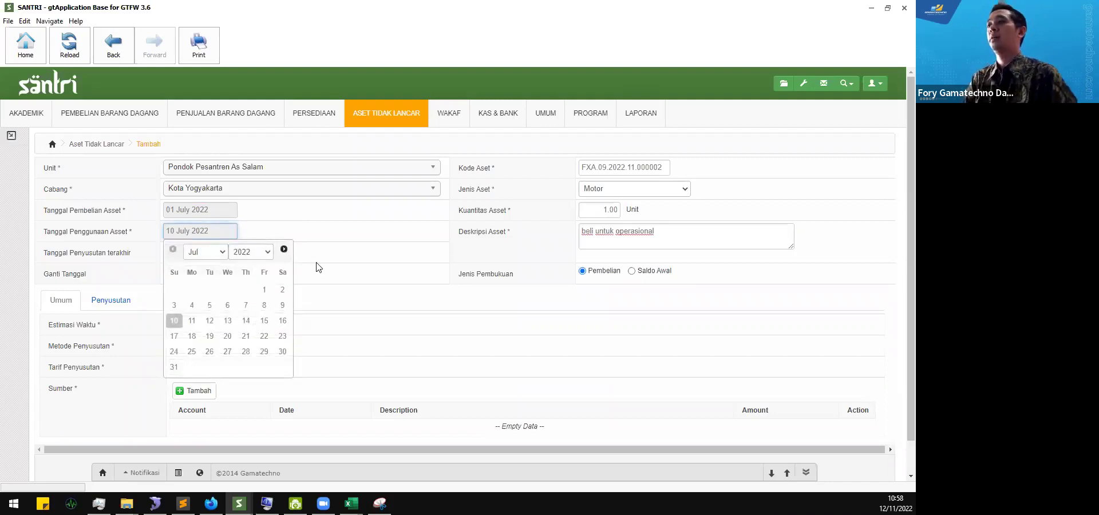
left_click(229, 232)
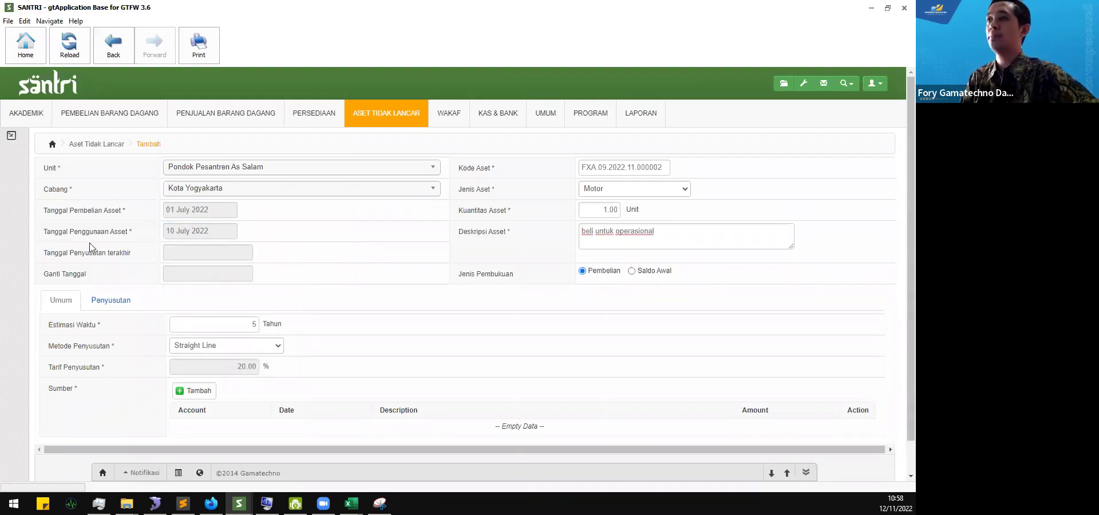
left_click(205, 234)
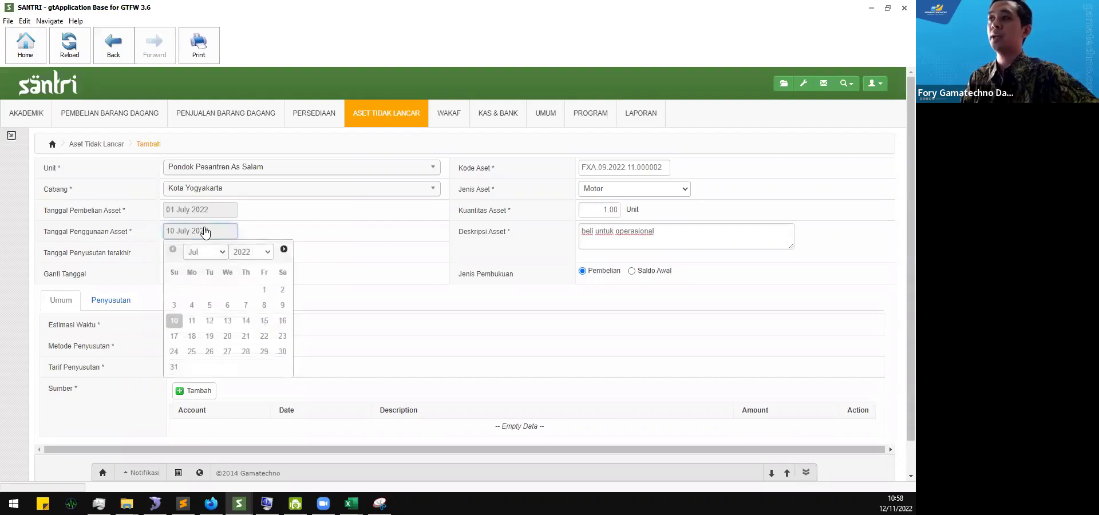
left_click(263, 292)
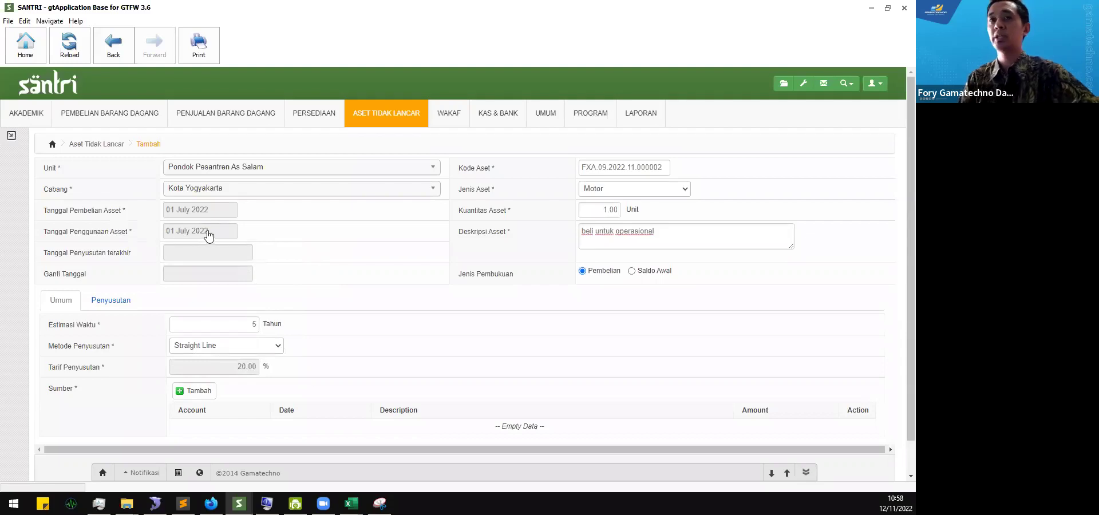
- Change the Tanggal Penggunaan Asset to 01 August 2022
left_click_drag(42, 237, 133, 241)
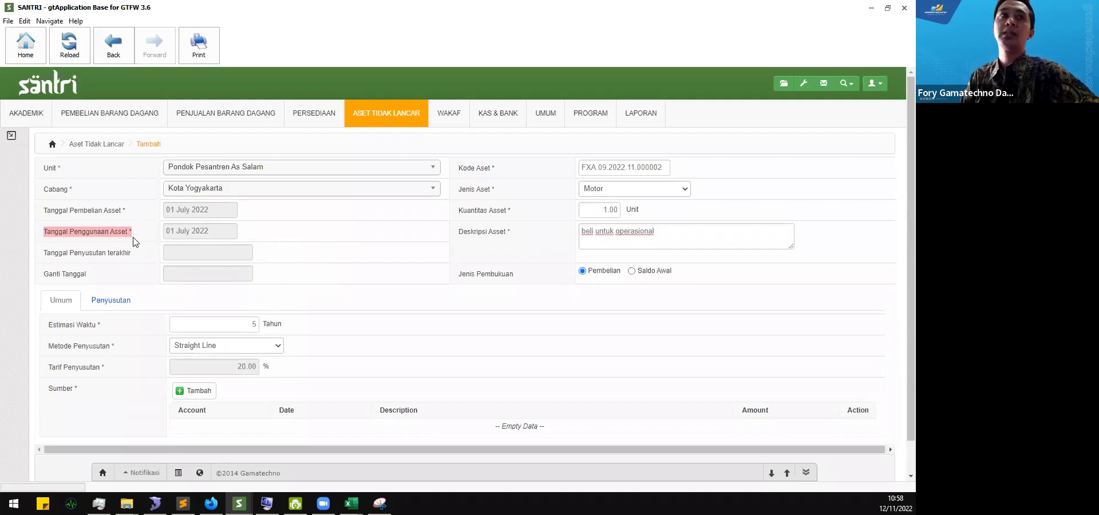
key("alt+Tab")
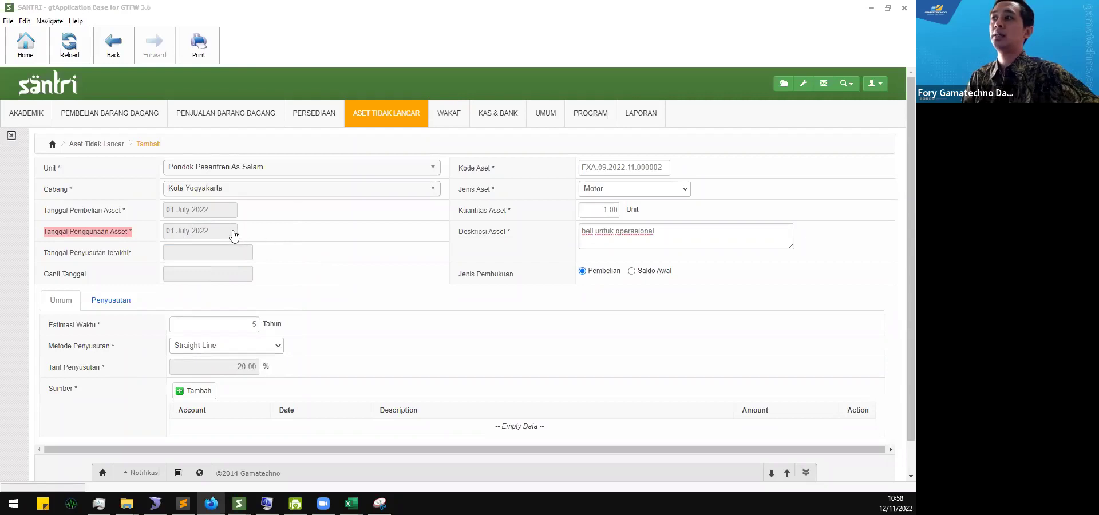
left_click(215, 234)
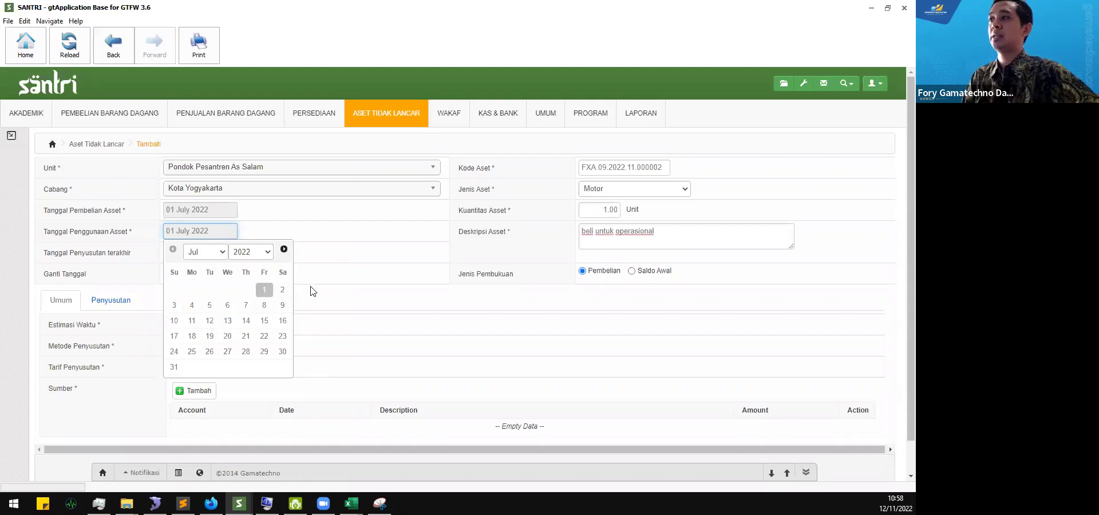
left_click(283, 250)
left_click(192, 289)
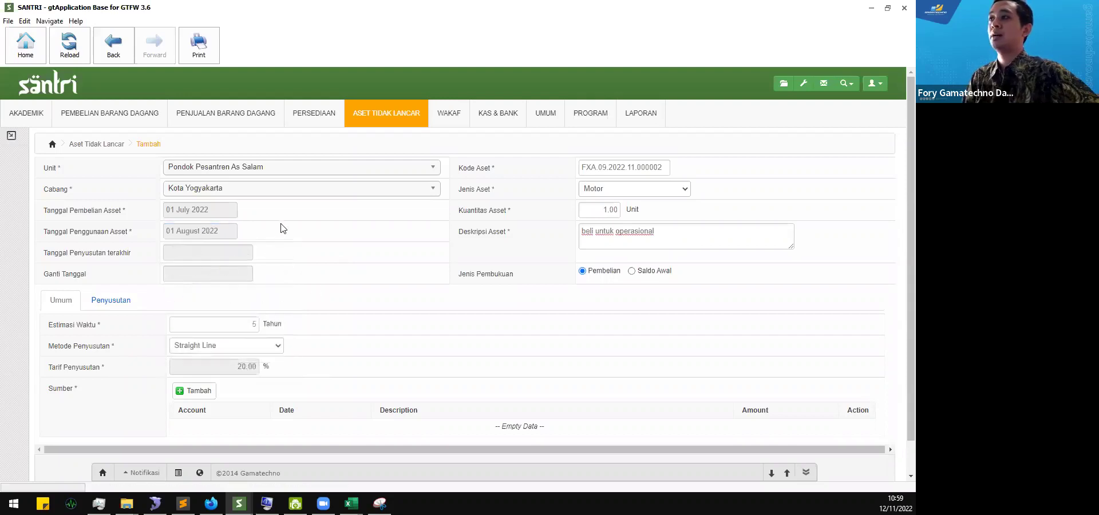
- Set the Tanggal Penggunaan Asset back to 01 July 2022
left_click(198, 237)
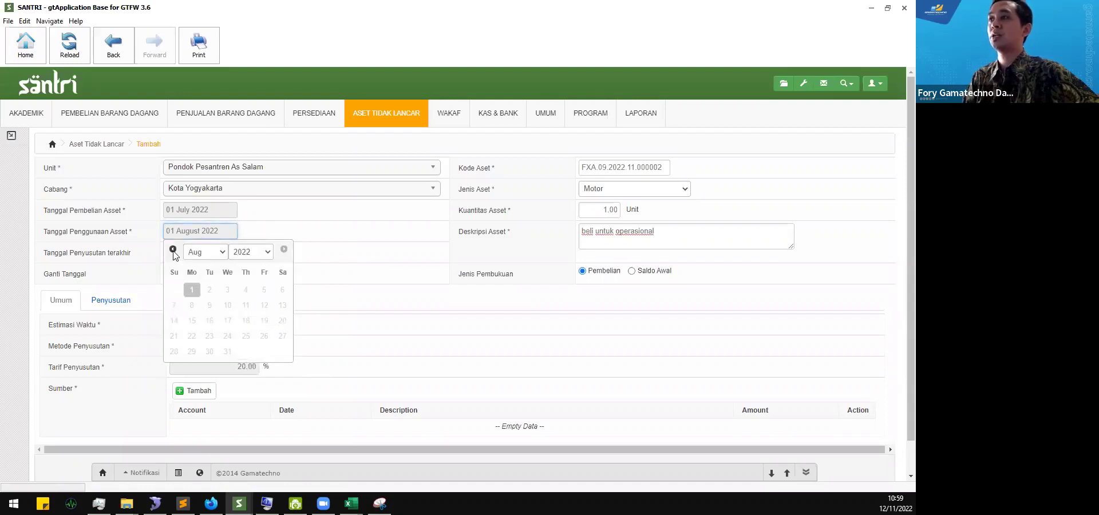
left_click(173, 251)
left_click(266, 234)
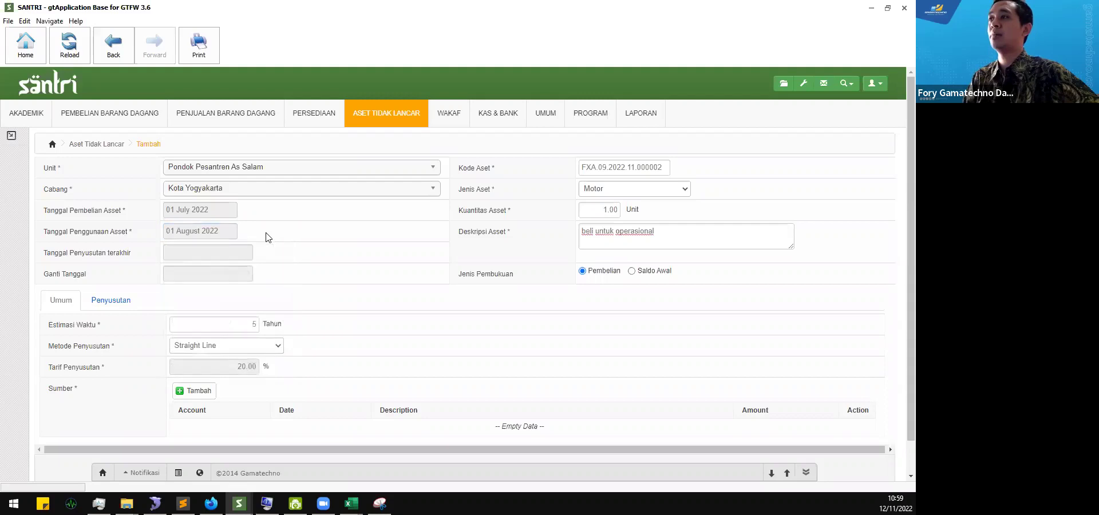
left_click(202, 234)
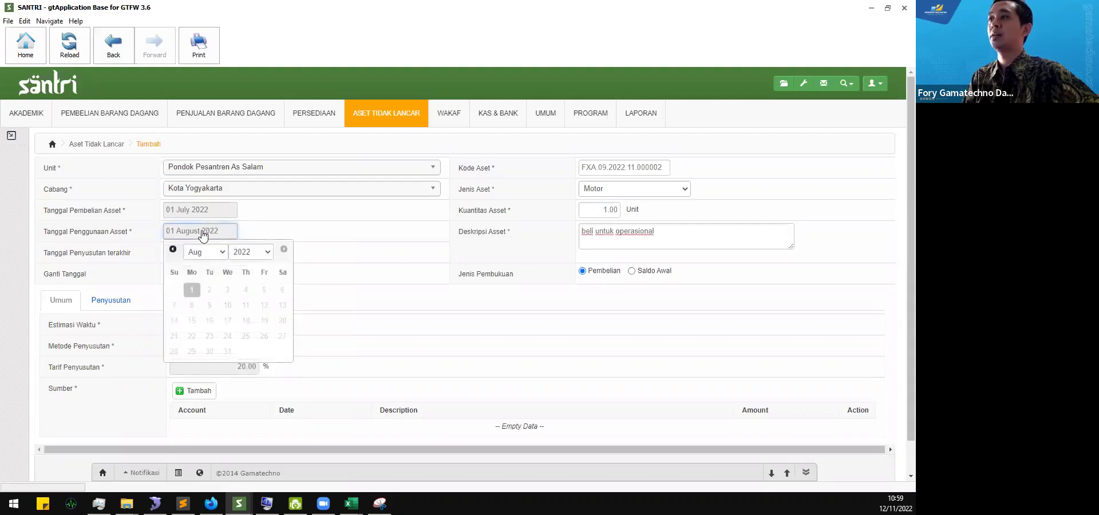
left_click(172, 251)
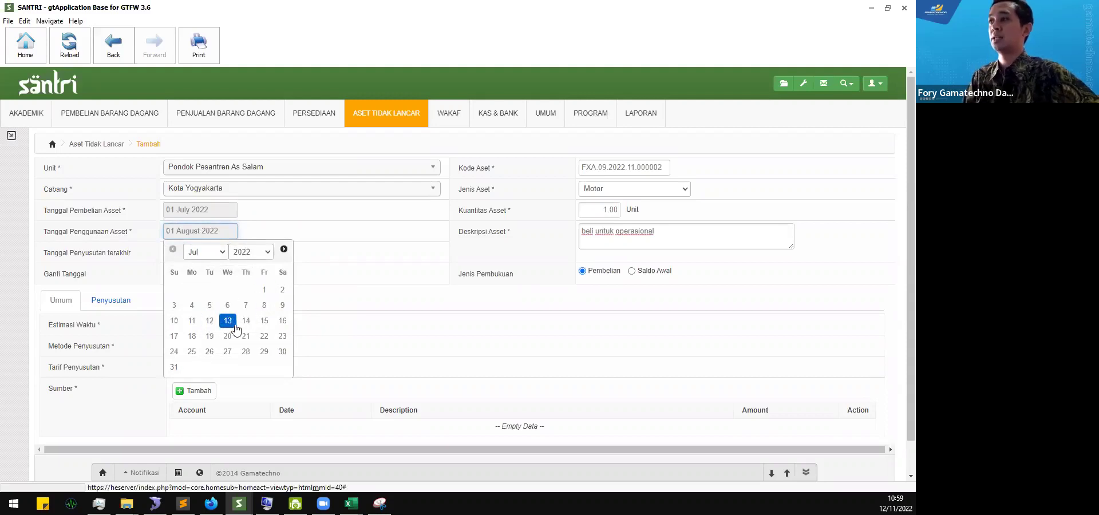
left_click(268, 294)
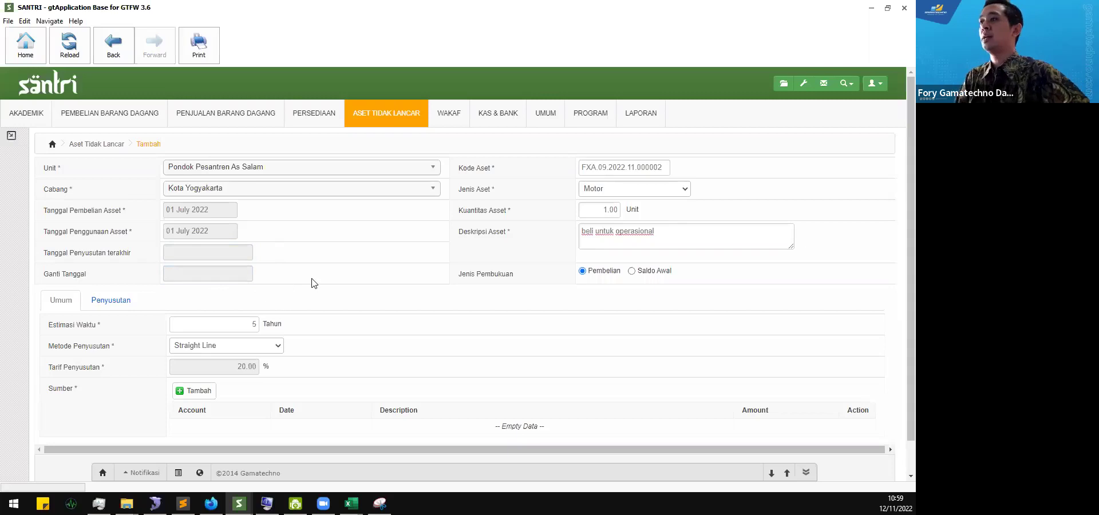
- Examine the Estimasi Waktu field, open the reference settings in the second SANTRI window, and return to the asset entry
left_click_drag(48, 324, 138, 329)
left_click(139, 328)
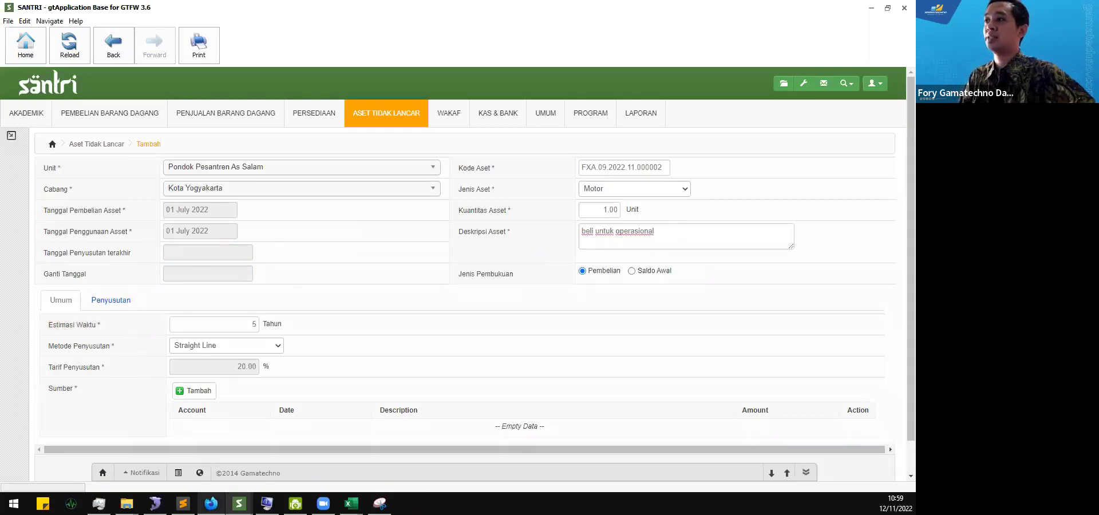
mouse_move(239, 504)
left_click(260, 472)
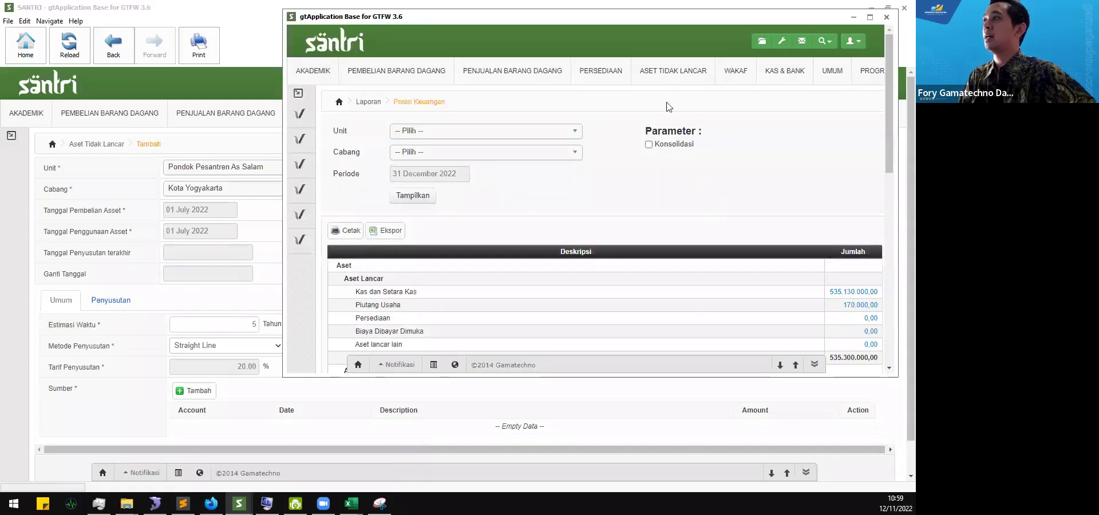
left_click(781, 41)
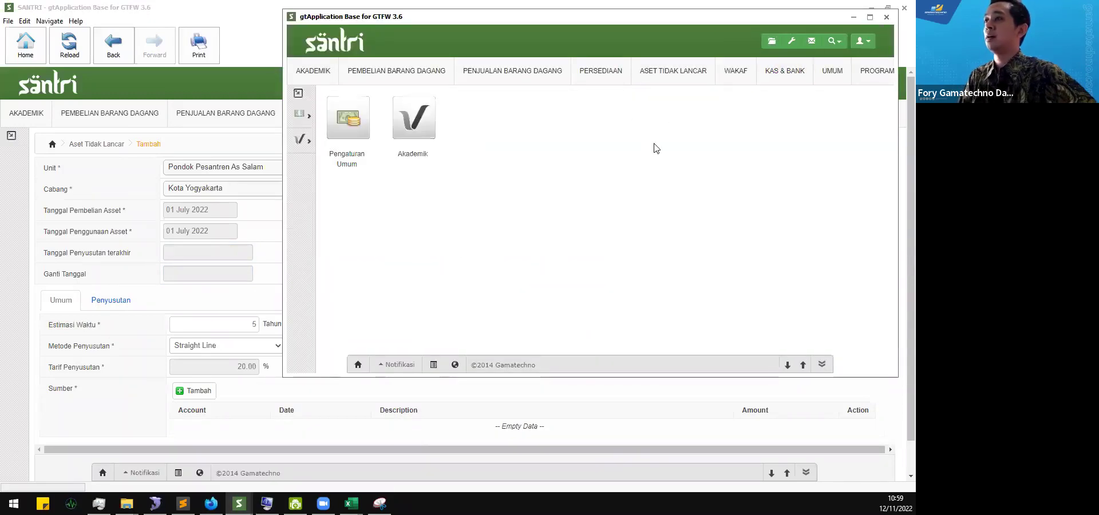
left_click(84, 342)
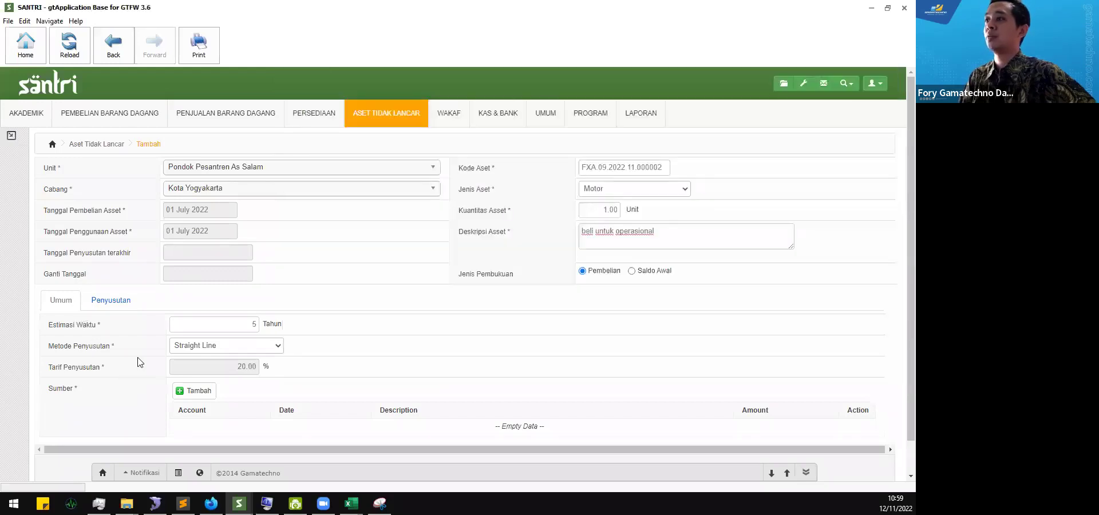
- Examine the depreciation method and rate fields, and open the Jenis Aset list under Penyusutan dan Amortisasi in the second SANTRI window
left_click_drag(60, 346, 131, 349)
left_click(55, 371)
mouse_move(238, 504)
left_click(271, 459)
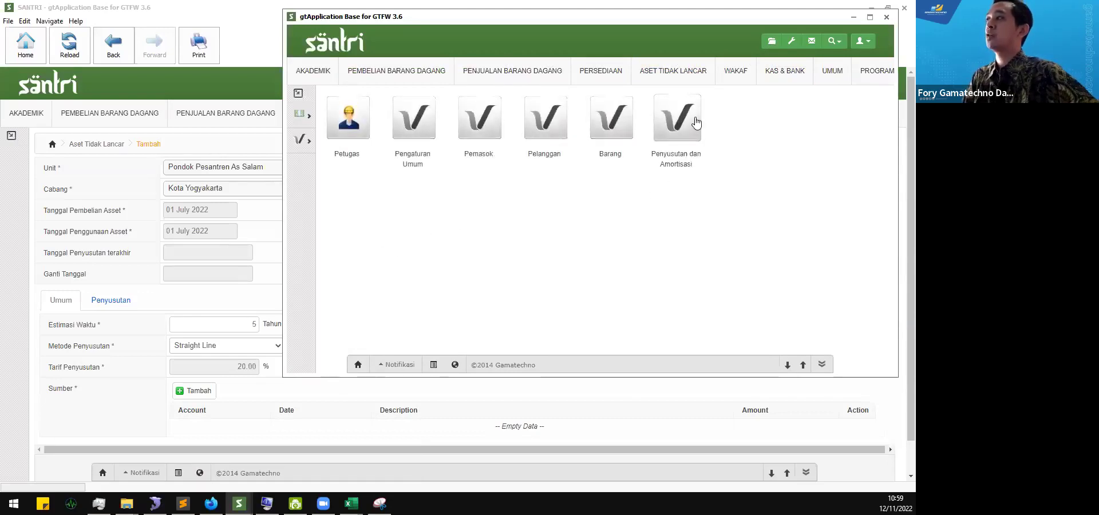
left_click(696, 122)
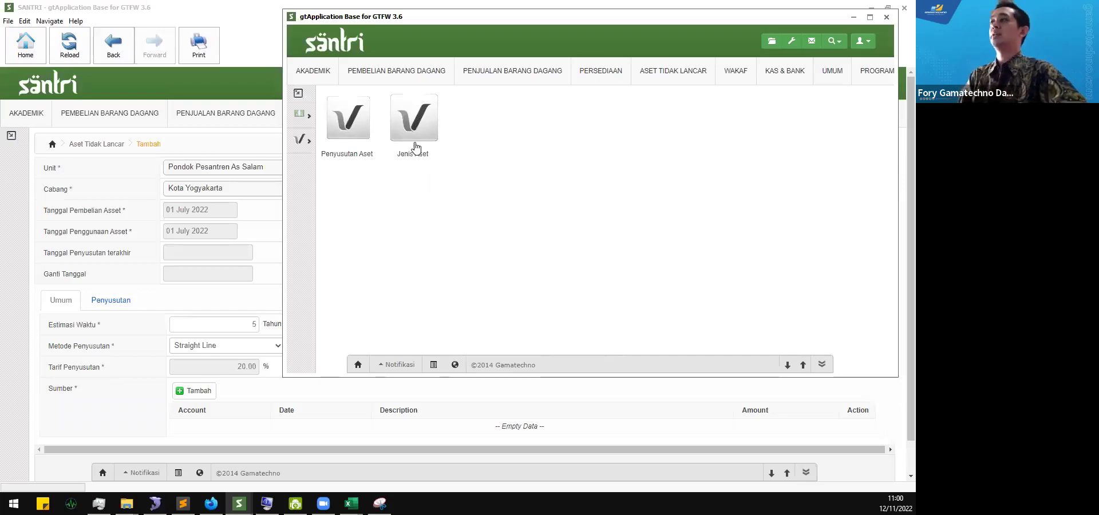
left_click(415, 119)
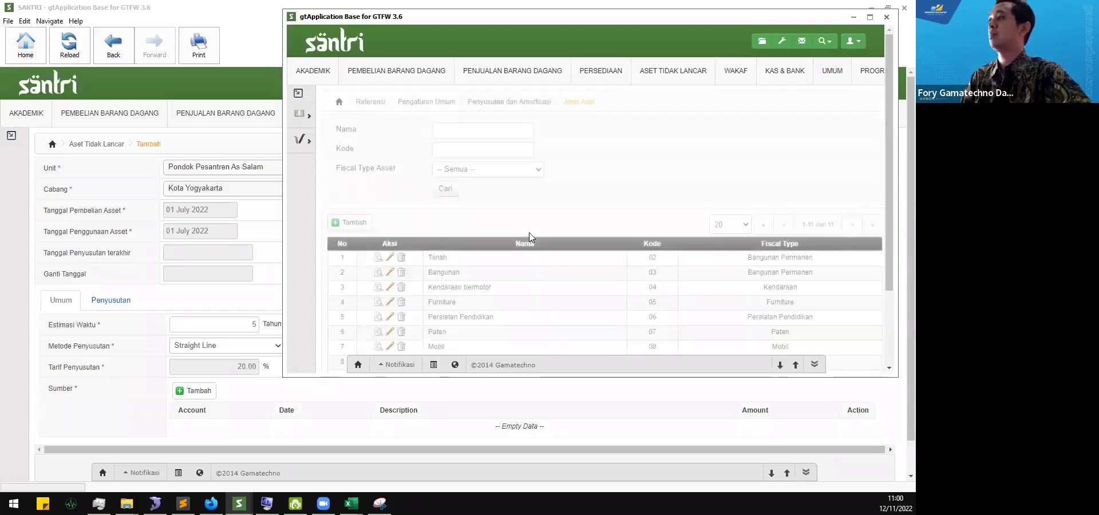
- Start a new asset type entry from the Jenis Aset list and set its Fiscal Type to Mobil
scroll(524, 235, "down", 2)
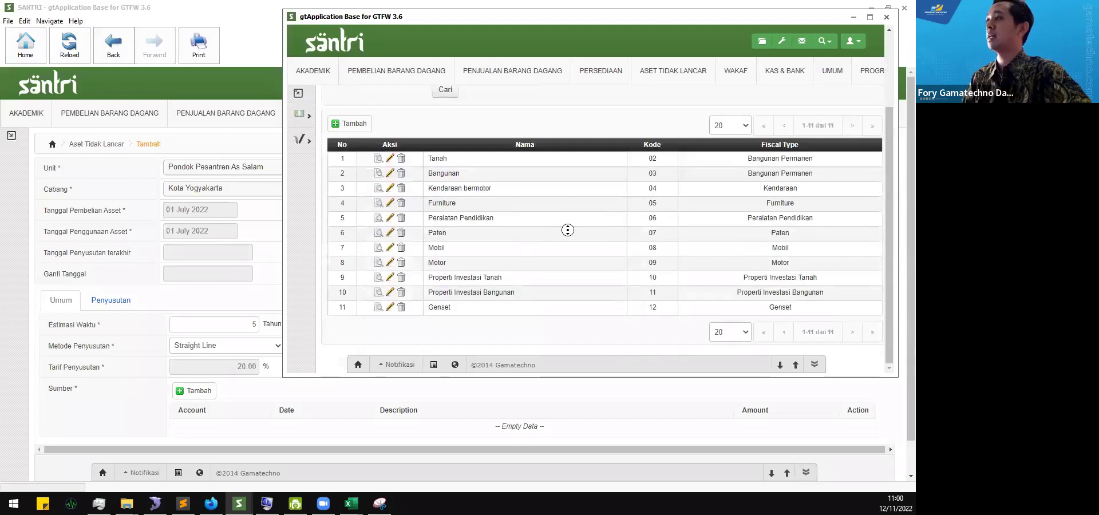
scroll(492, 216, "up", 1)
left_click(349, 123)
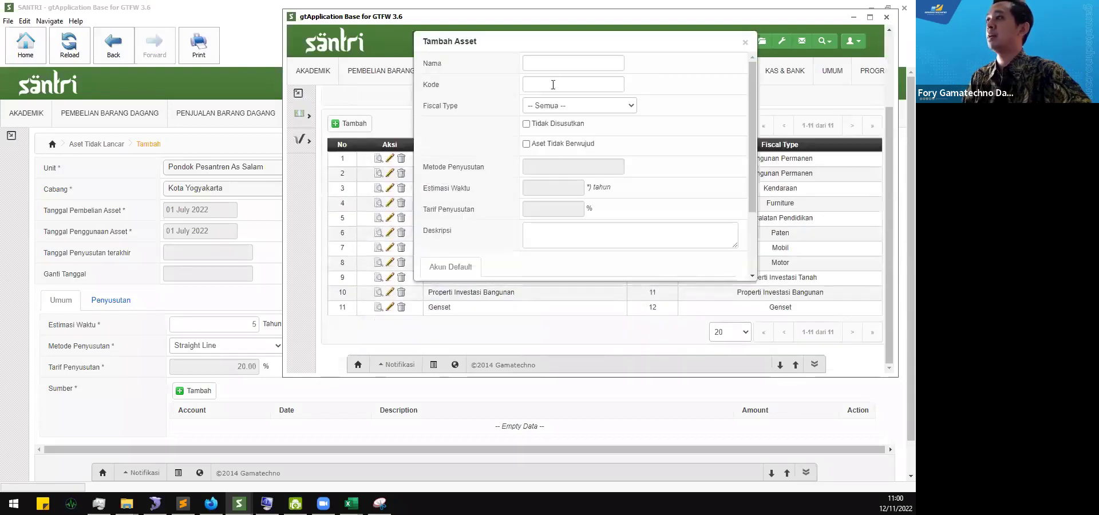
left_click(560, 106)
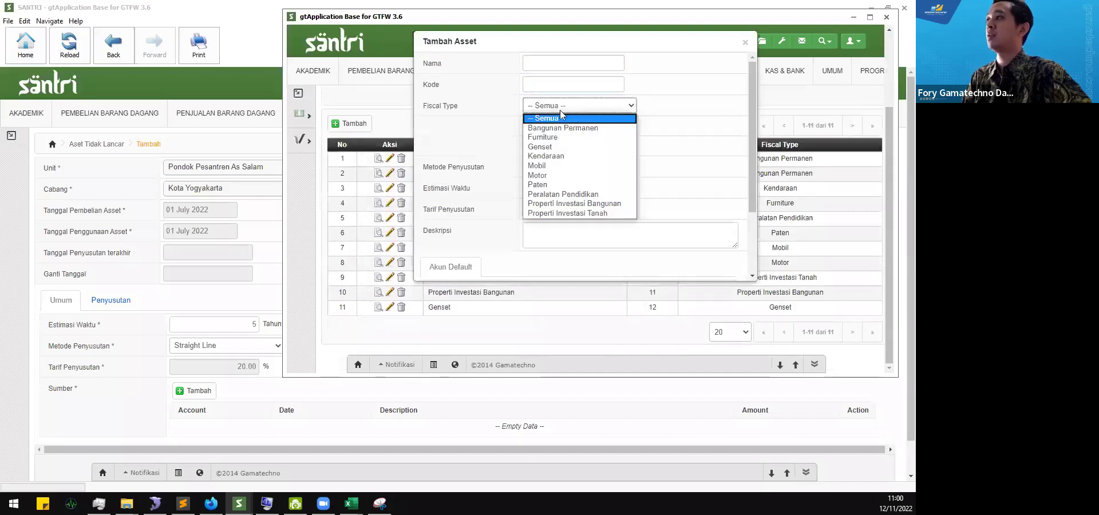
left_click(467, 149)
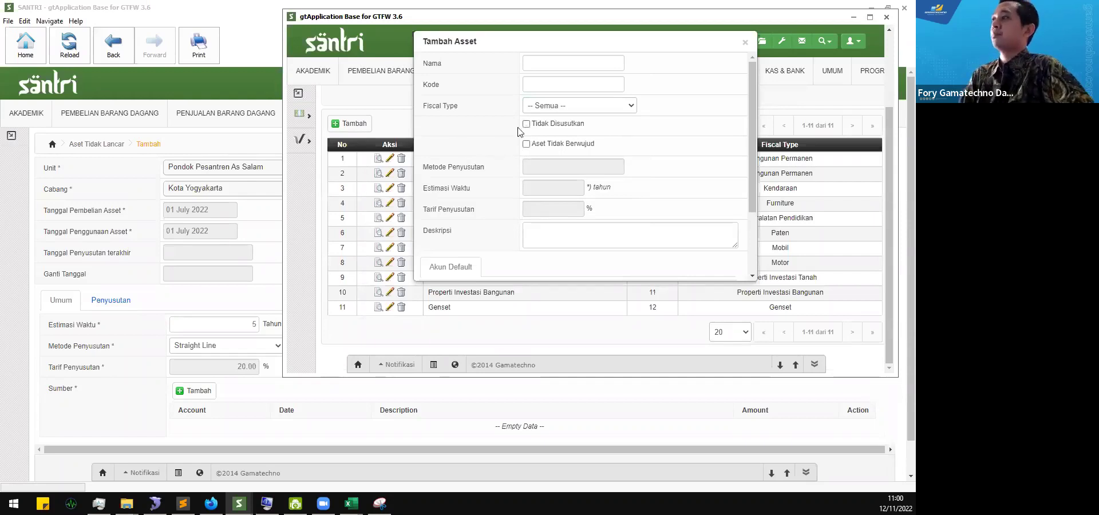
left_click(565, 109)
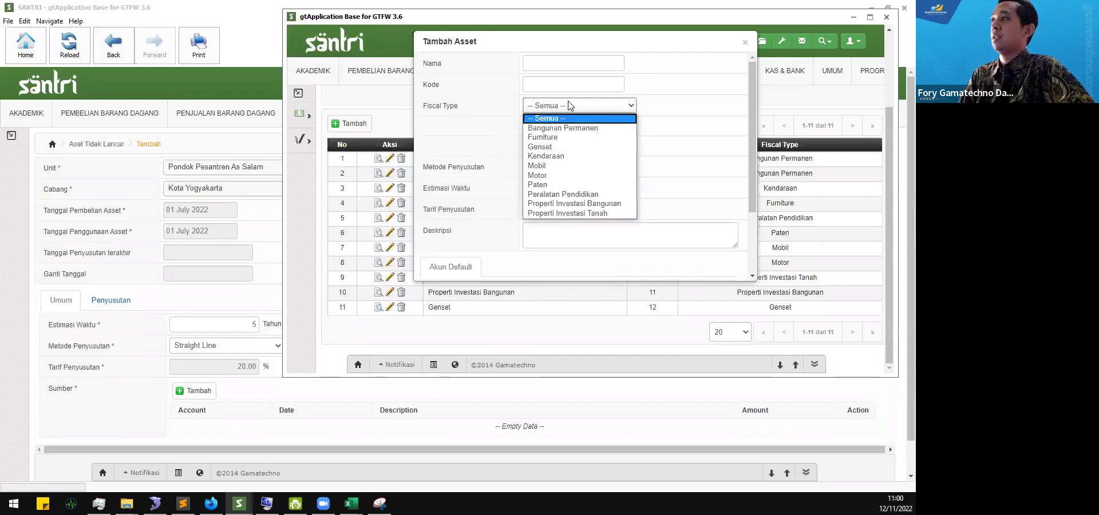
left_click(579, 166)
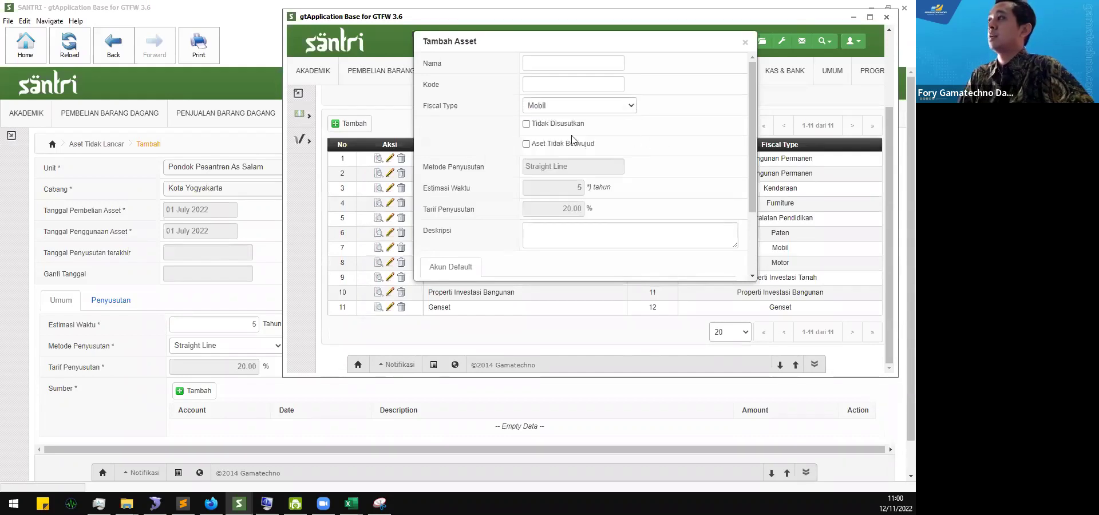
- Examine the depreciation fields and the Akun Default account fields in the new asset type form
scroll(700, 114, "down", 3)
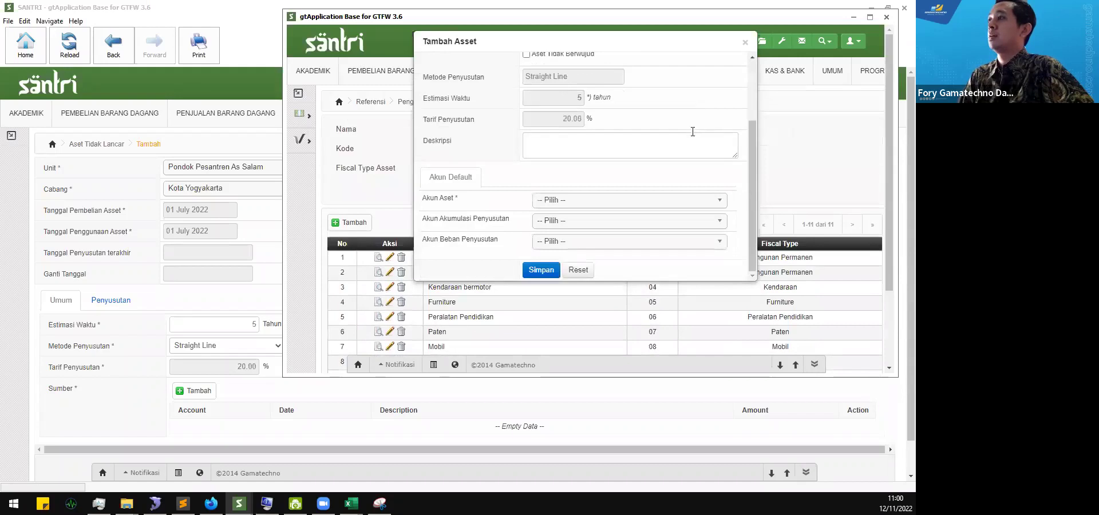
scroll(526, 170, "up", 1)
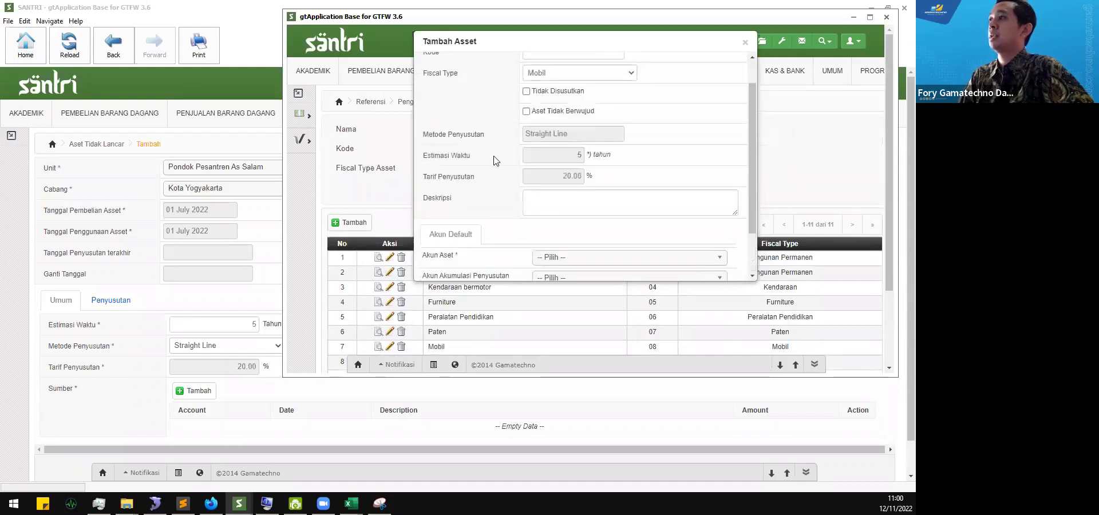
scroll(496, 158, "up", 1)
left_click(545, 62)
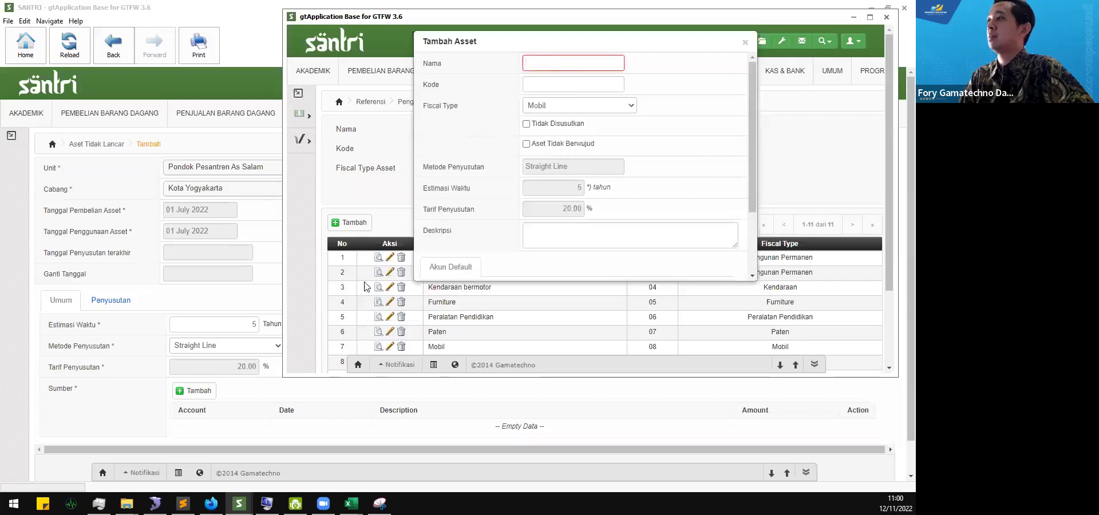
scroll(367, 297, "down", 3)
scroll(367, 297, "up", 3)
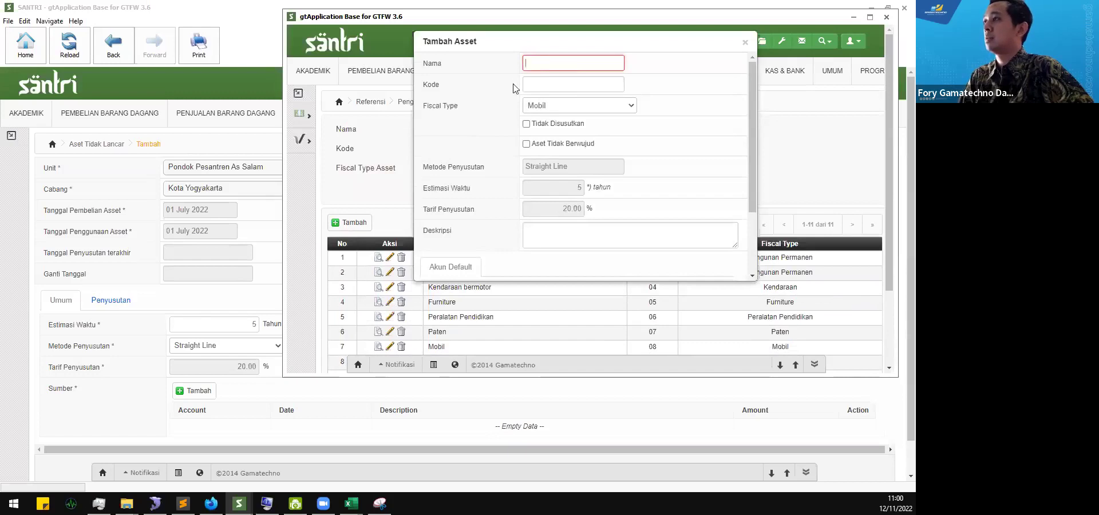
- Move the Tambah Asset form aside and examine the existing asset types in the list behind it
mouse_move(524, 40)
left_mouse_down()
mouse_move(623, 38)
mouse_move(546, 37)
left_mouse_up()
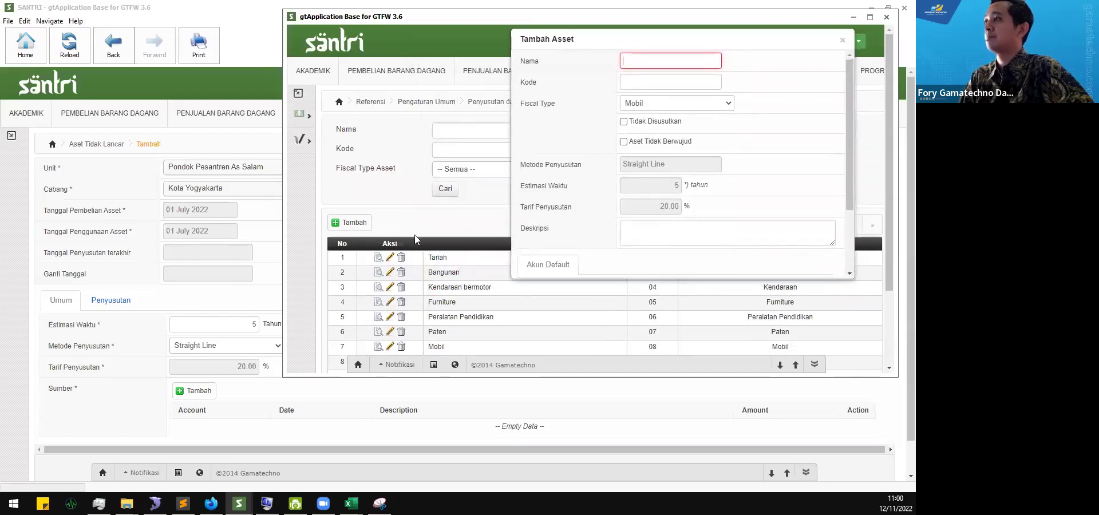
scroll(414, 235, "down", 2)
scroll(444, 281, "down", 5)
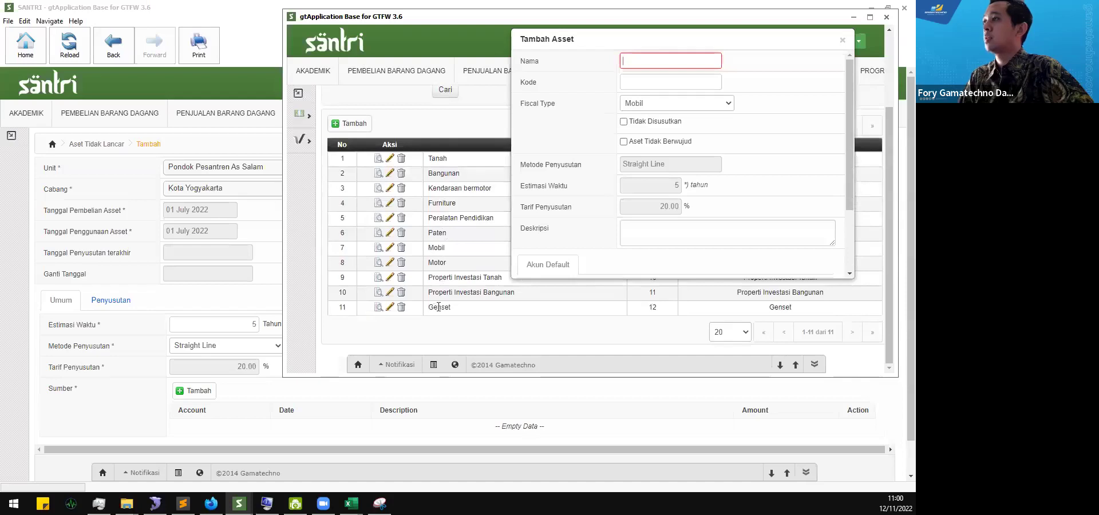
scroll(456, 259, "up", 1)
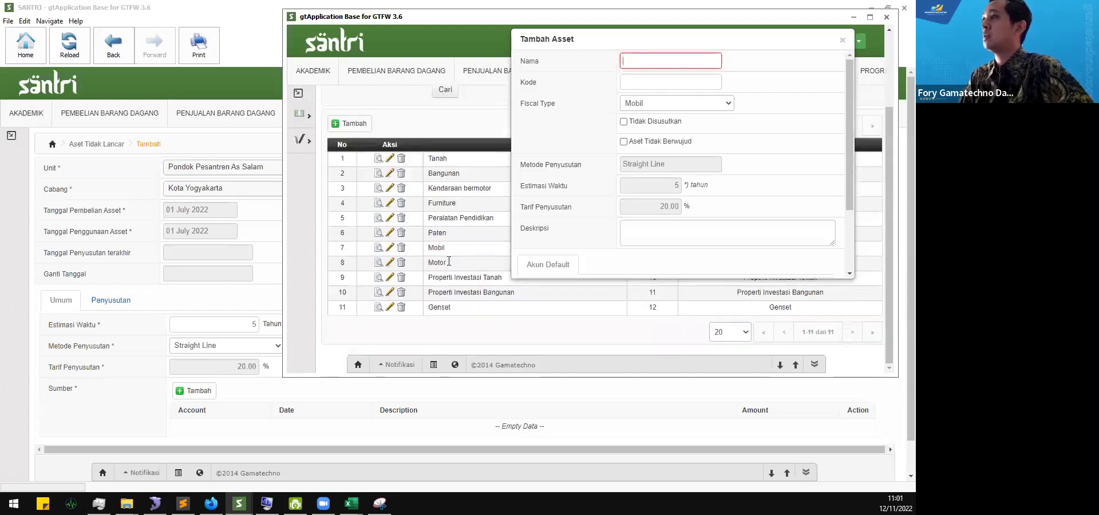
scroll(463, 254, "up", 1)
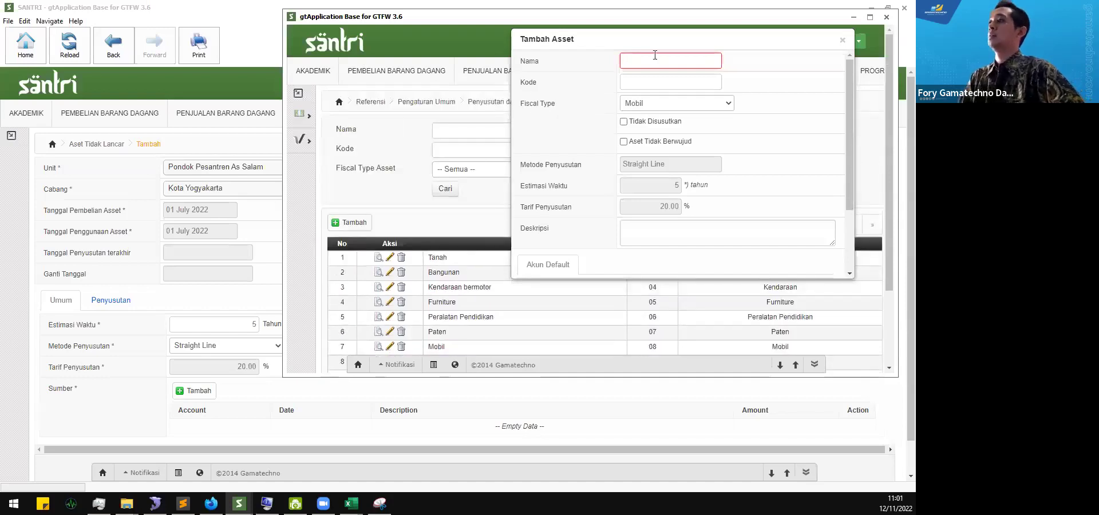
- Name the new asset type Komputer and change its Fiscal Type to Furniture
type("Ko")
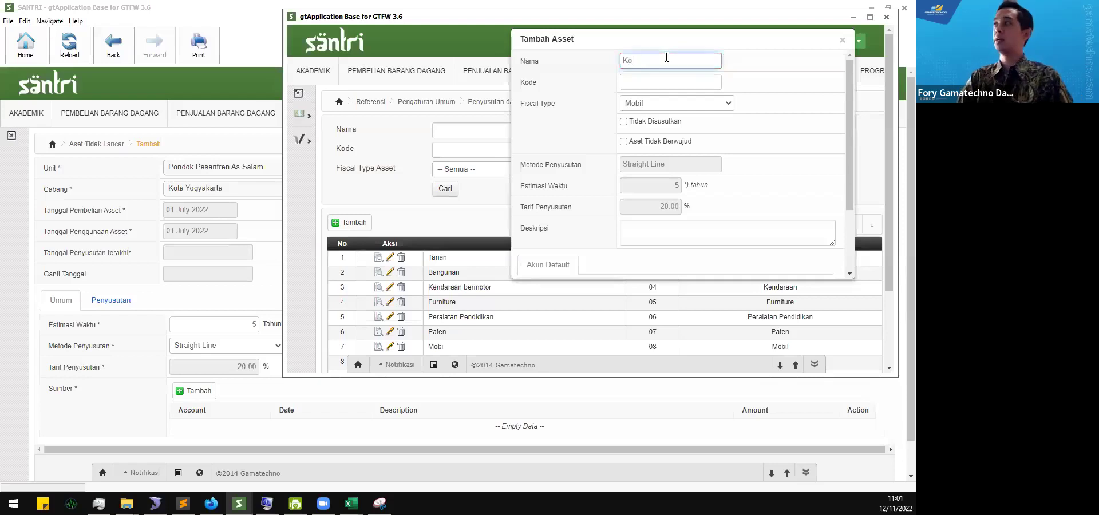
type("mputer")
left_click(667, 106)
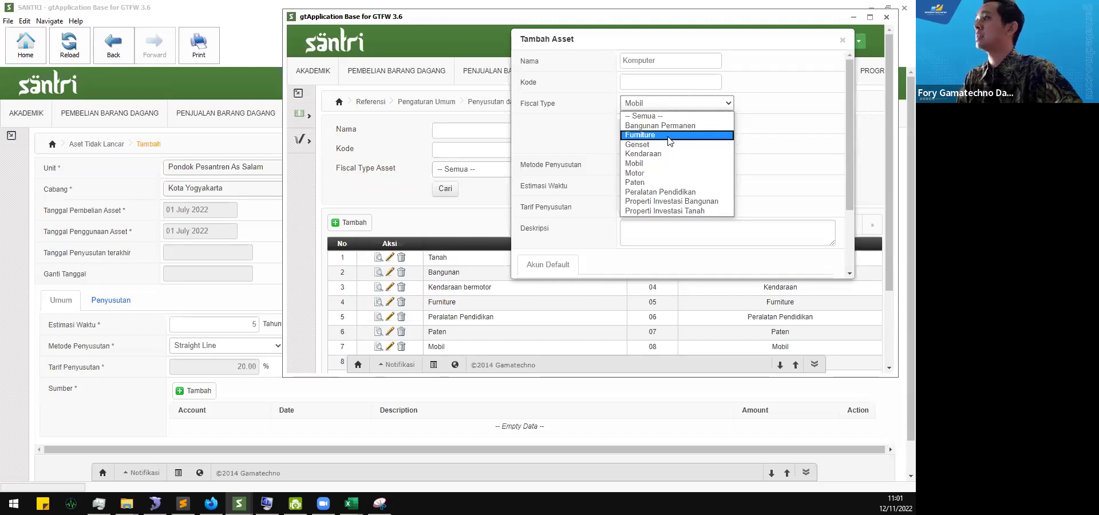
left_click(667, 104)
left_click(667, 104)
left_click(666, 135)
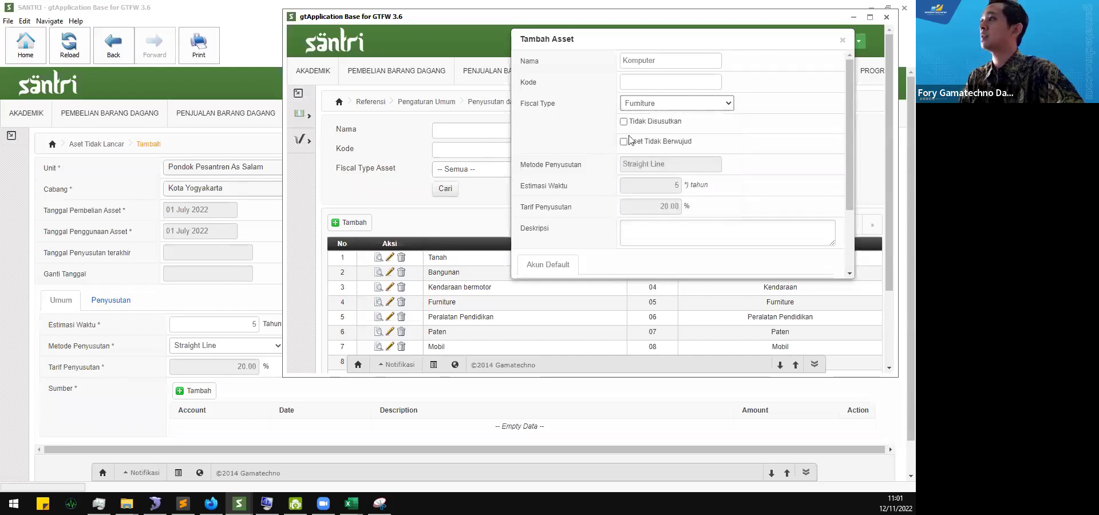
left_click(585, 163)
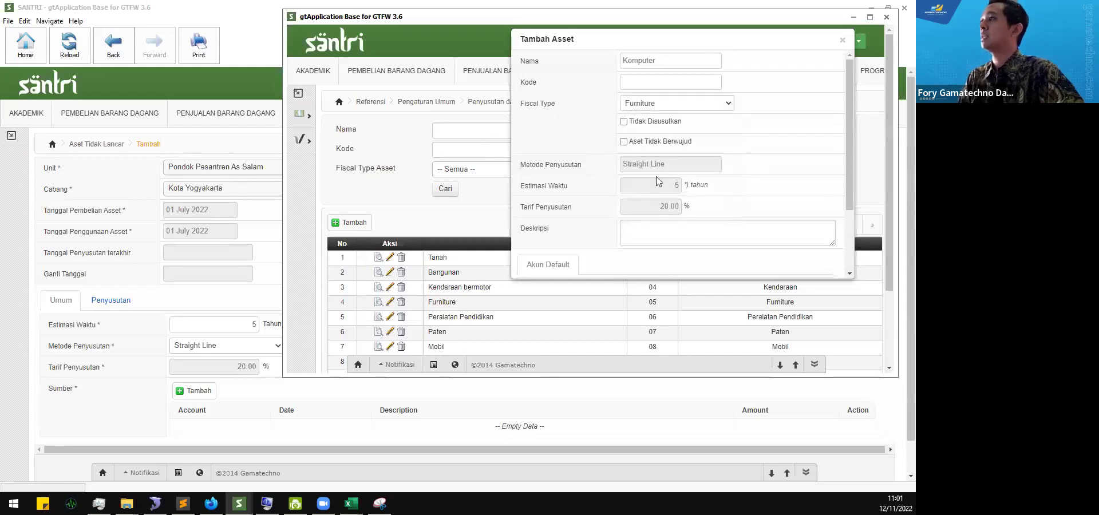
- Examine the depreciation method, estimated life, rate and Akun Default fields for the Komputer asset type
scroll(620, 235, "down", 1)
left_click(641, 179)
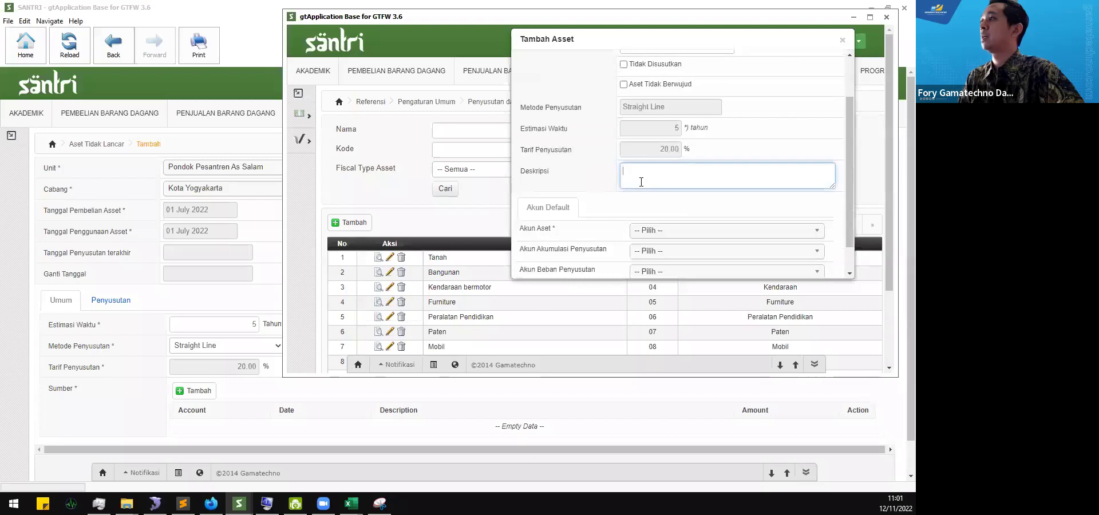
scroll(606, 180, "up", 1)
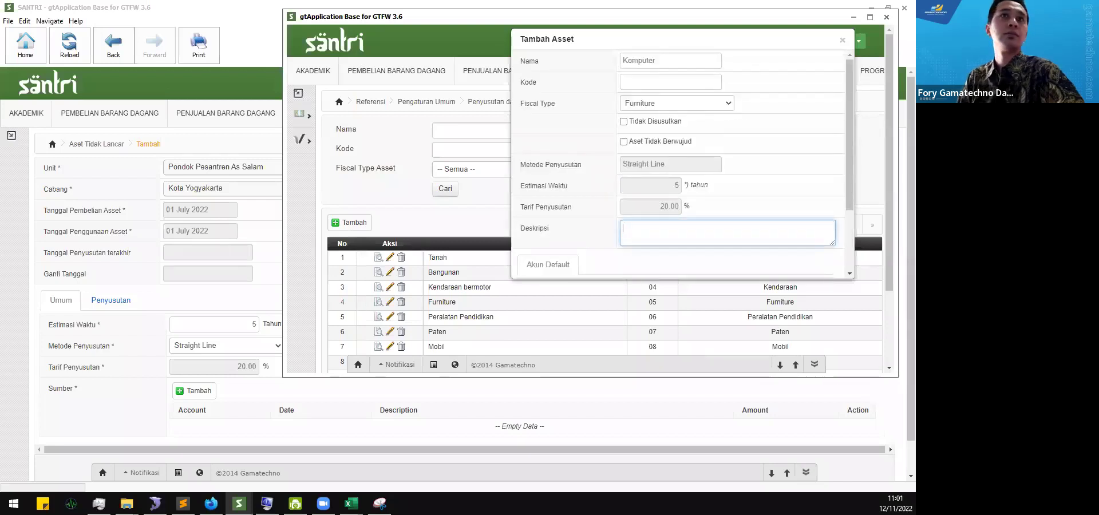
left_click(211, 503)
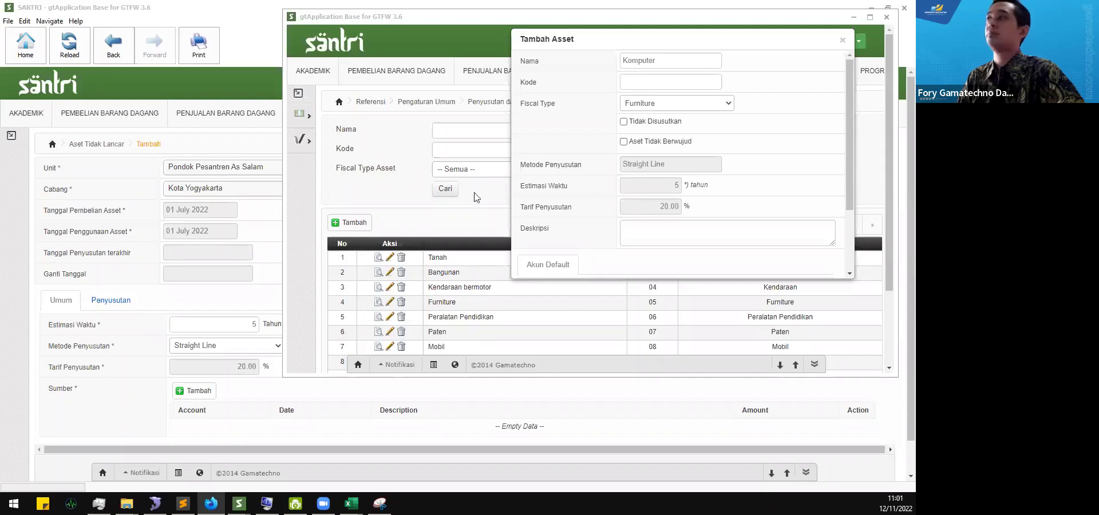
scroll(613, 214, "down", 2)
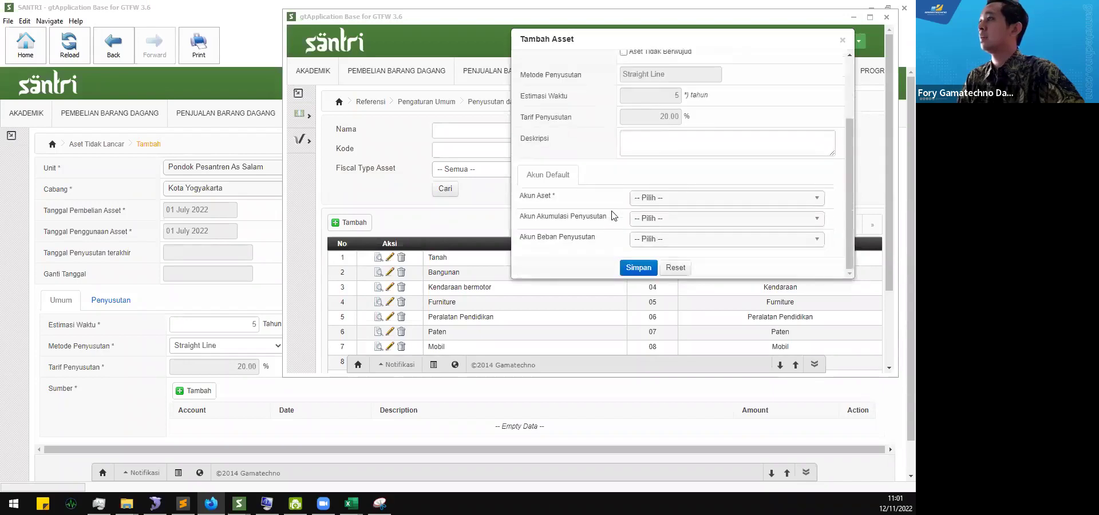
scroll(599, 189, "up", 2)
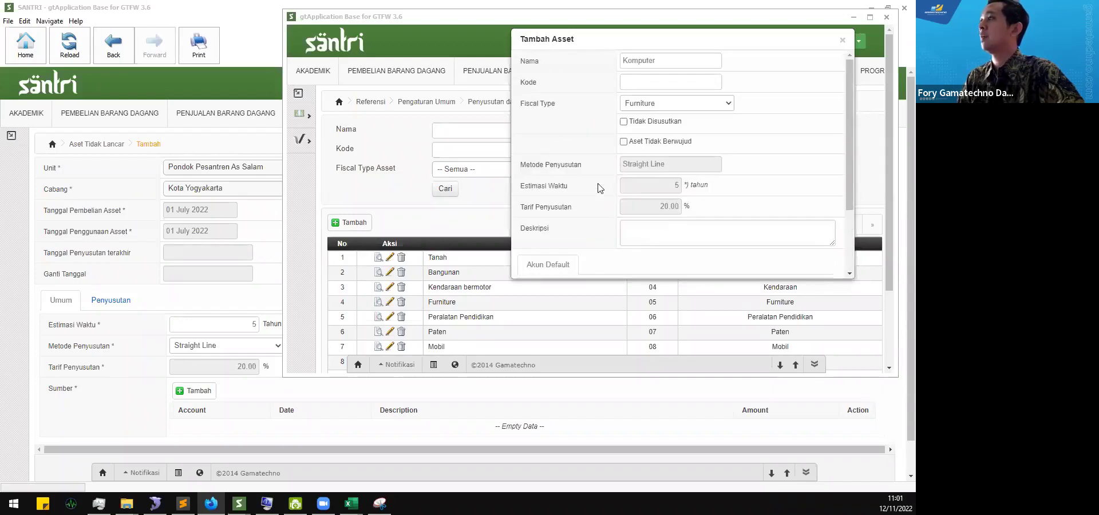
scroll(600, 188, "down", 2)
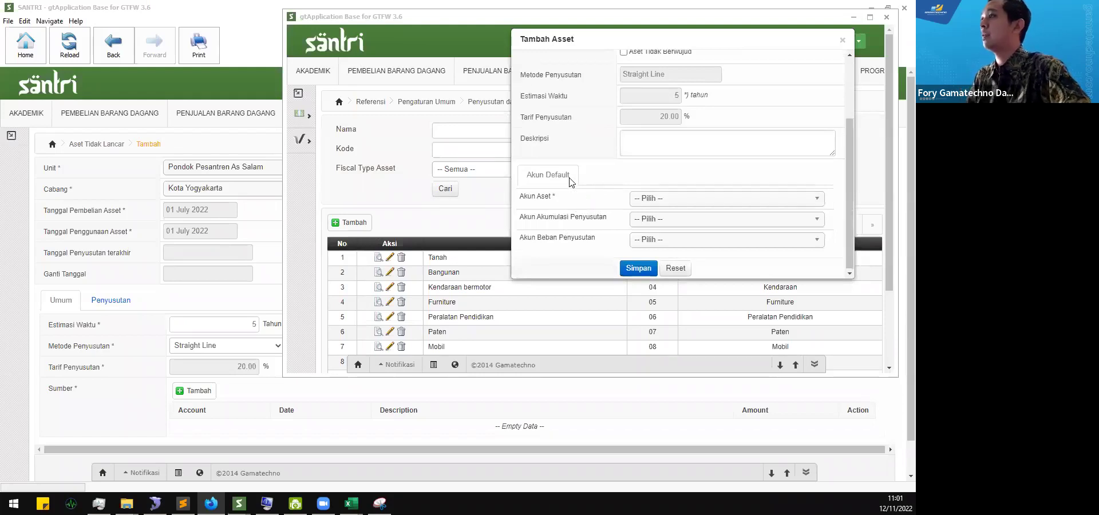
scroll(577, 182, "up", 2)
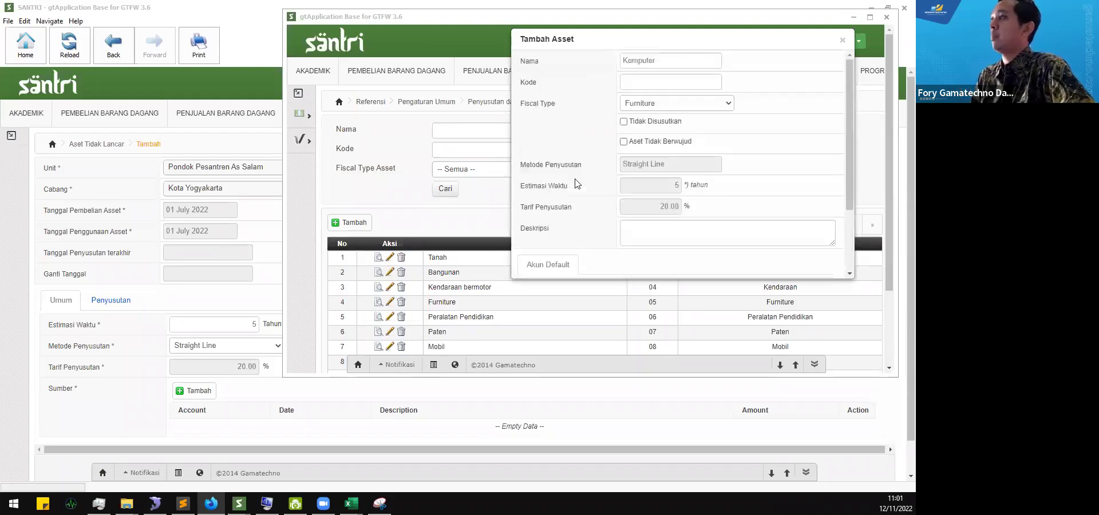
- Enter KOMP as the Komputer asset type's Kode and set its Akun Aset to 1202.001 - Investasi Tanah
left_click(666, 80)
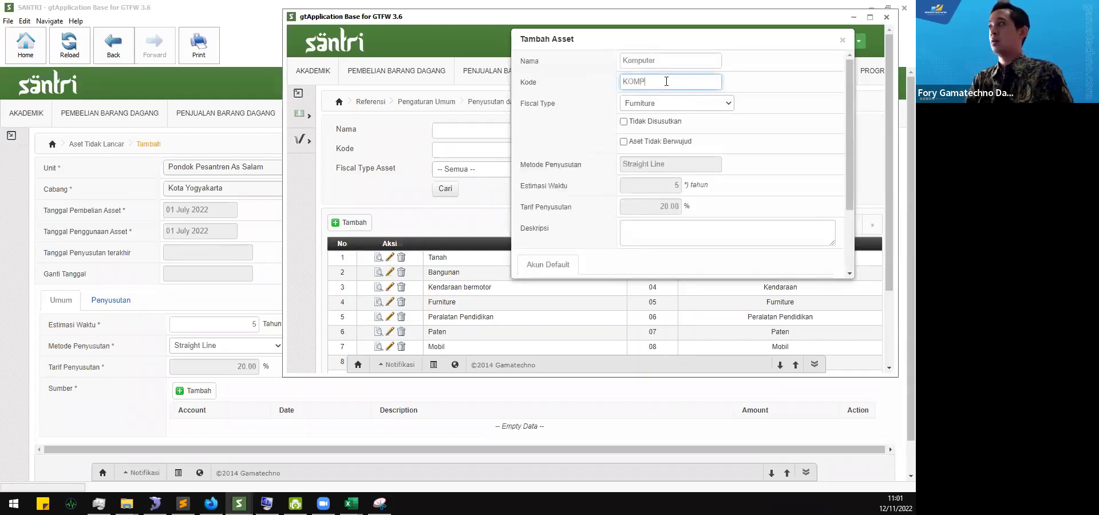
scroll(569, 178, "down", 2)
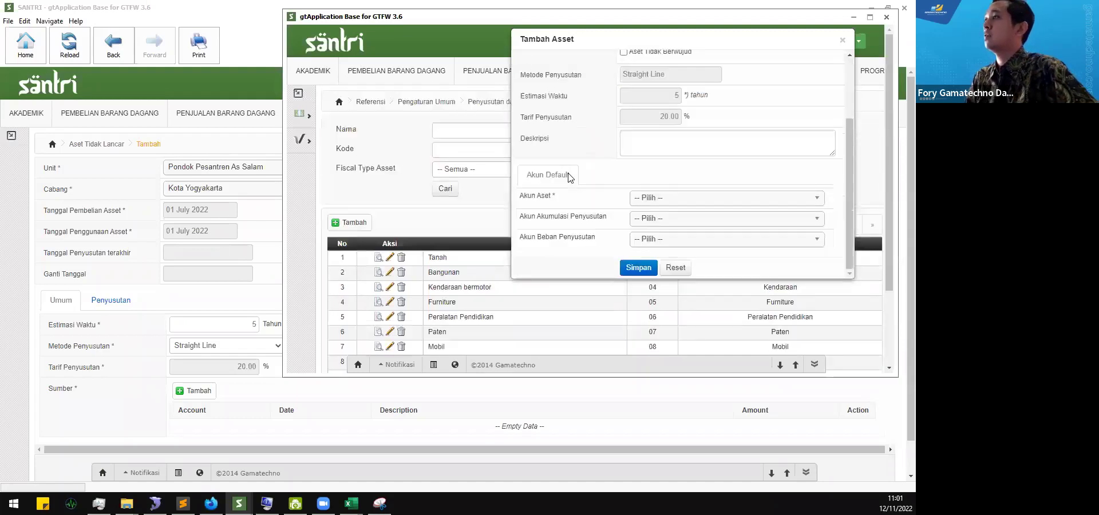
left_click(642, 198)
scroll(606, 171, "down", 1)
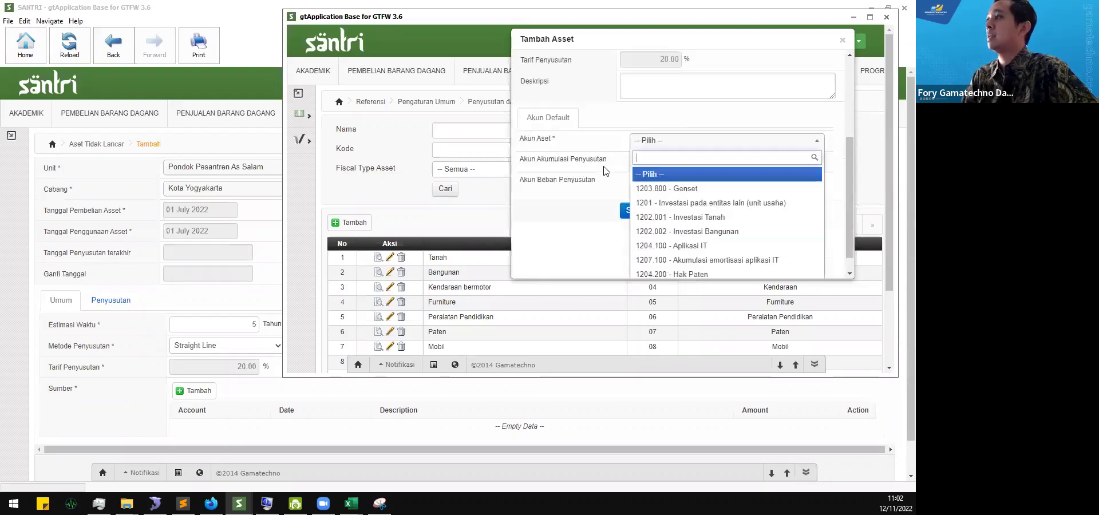
scroll(611, 197, "down", 1)
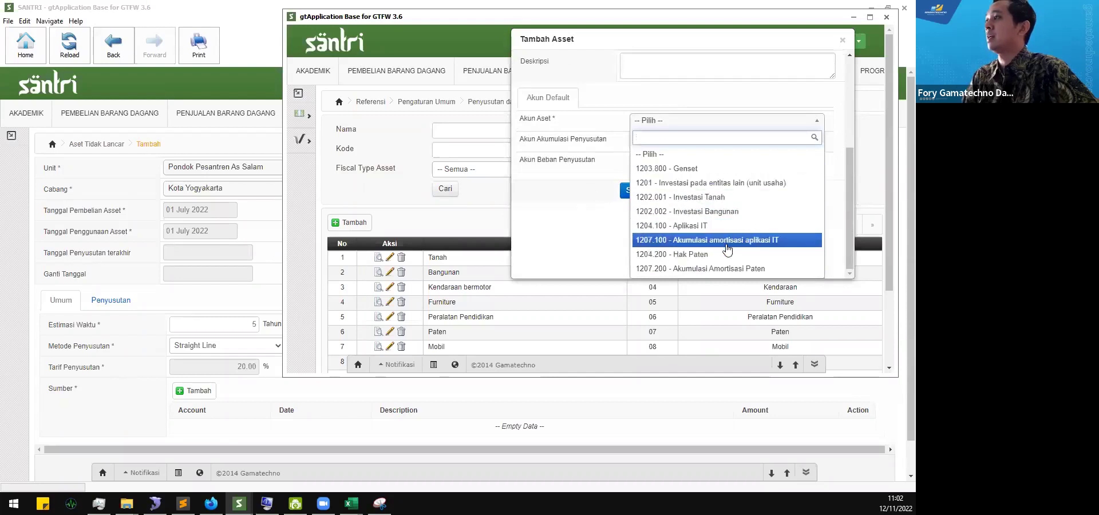
left_click(733, 197)
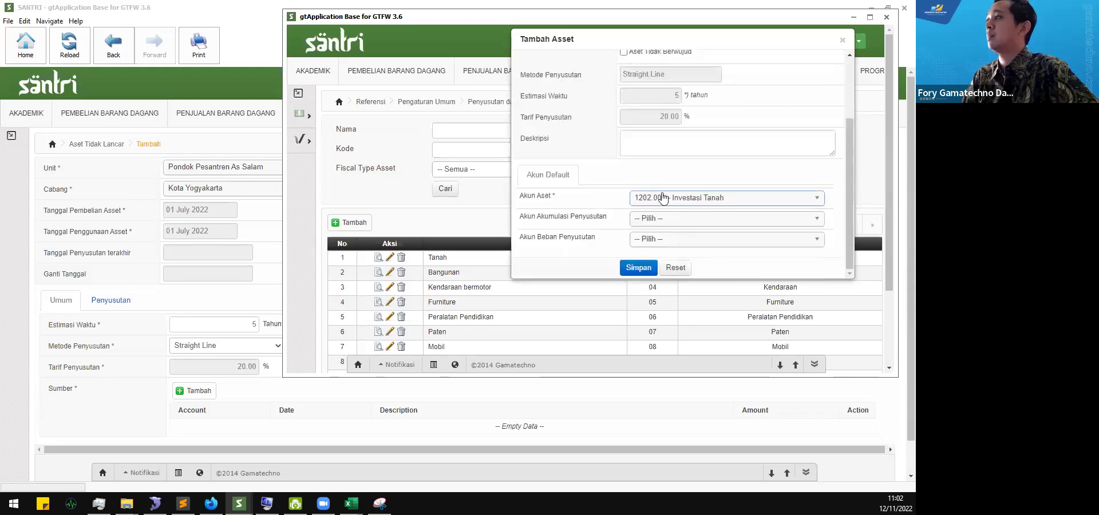
- Set the Komputer asset type's Akun Akumulasi Penyusutan to 1205.200.300.1 - Akum. Penys. Kendaraan Bermotor
left_click(815, 198)
left_click(814, 198)
left_click(814, 199)
left_click(736, 201)
left_click(687, 203)
left_click(687, 204)
left_click(638, 219)
left_click(675, 271)
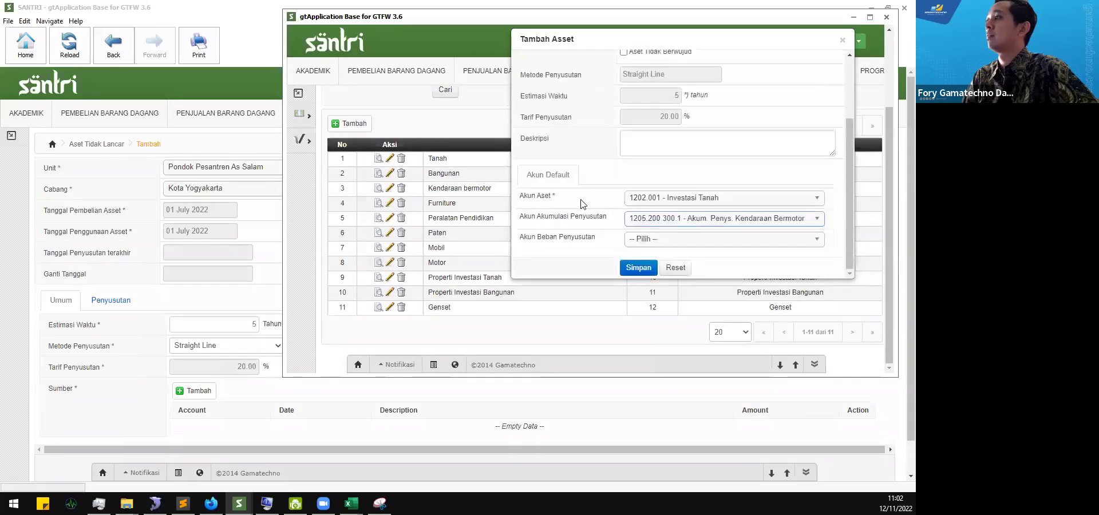
- Discard the unsaved Komputer entry, open a blank Tambah Asset form, and display its Akun Aset account options
left_click(842, 40)
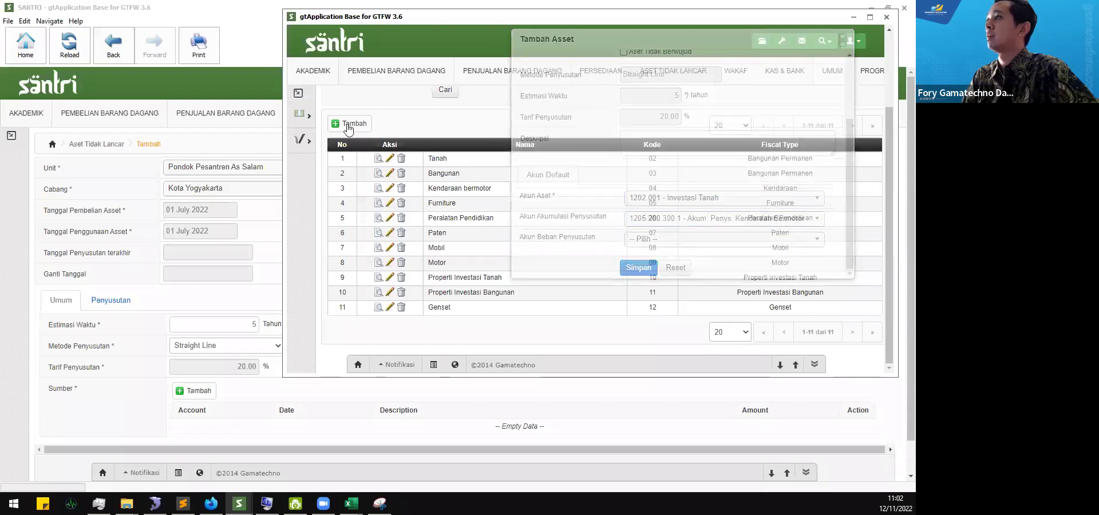
scroll(607, 117, "down", 2)
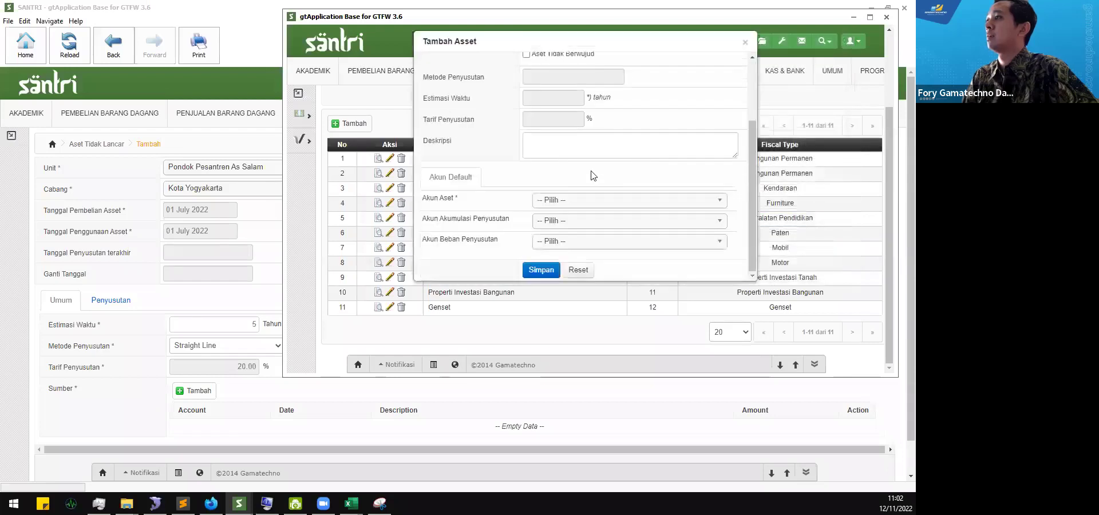
left_click(557, 201)
scroll(482, 220, "down", 2)
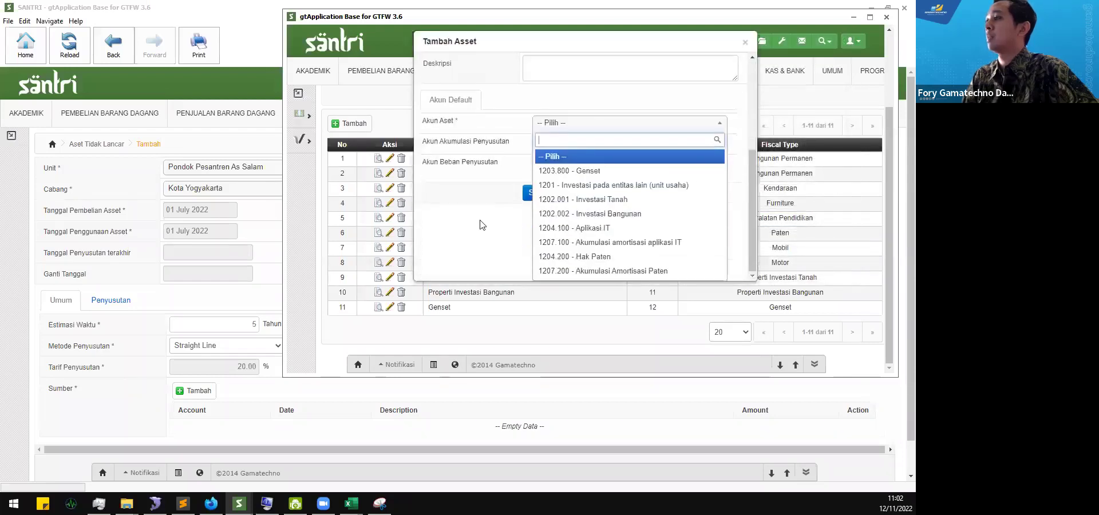
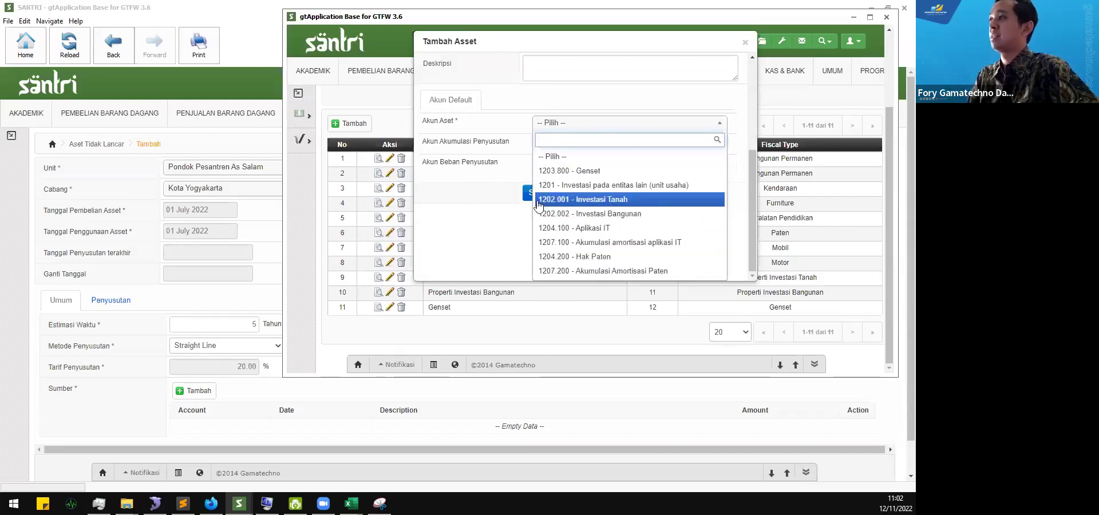
- Close the blank Tambah Asset form and open the Aset section of the Pengaturan Umum reference settings
scroll(476, 222, "up", 2)
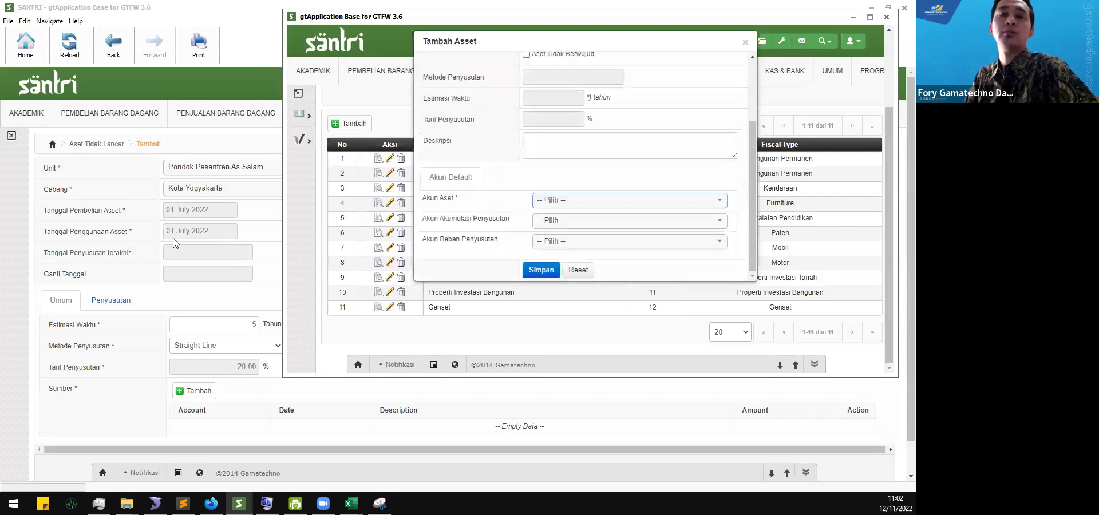
left_click(745, 42)
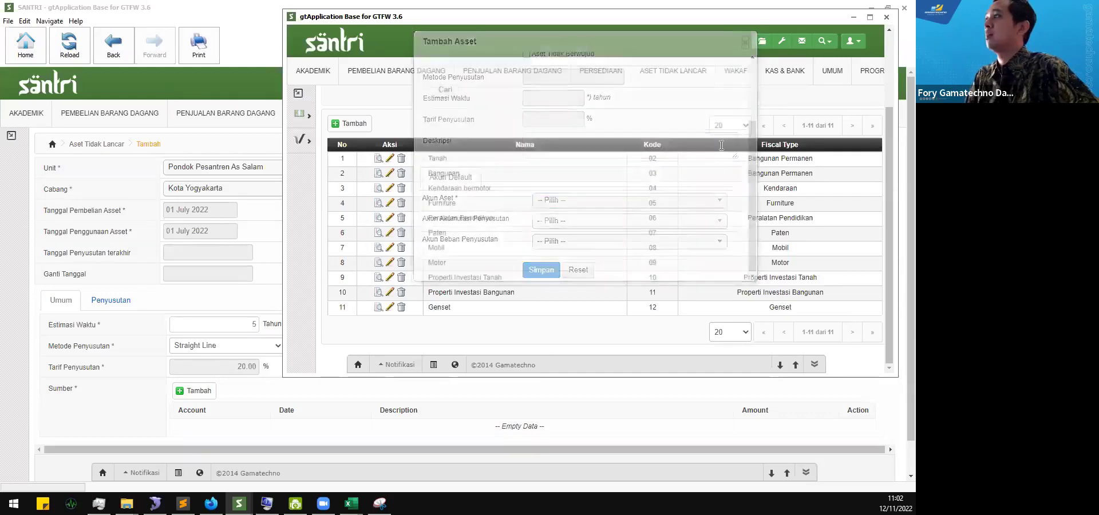
scroll(778, 95, "up", 3)
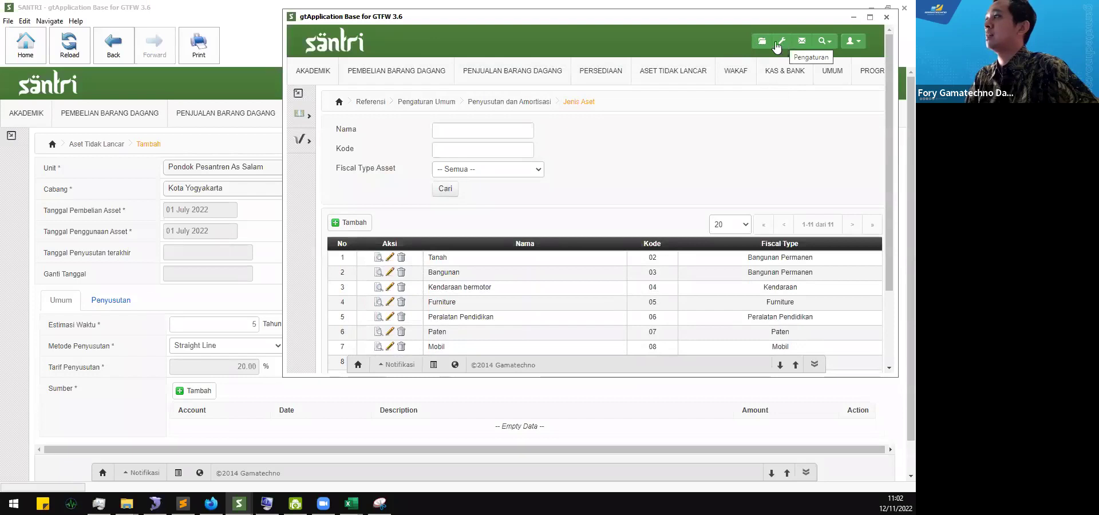
left_click(762, 42)
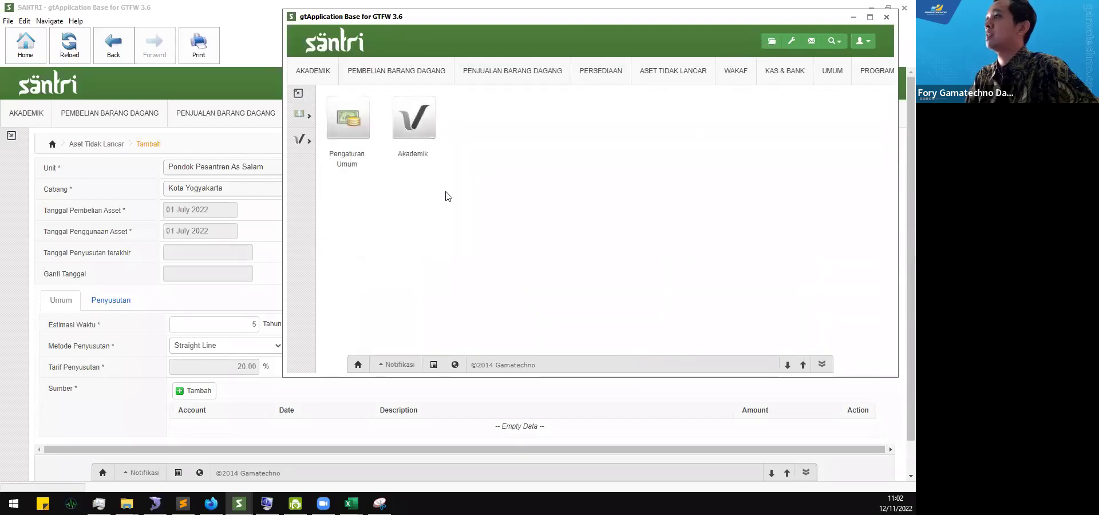
left_click(362, 145)
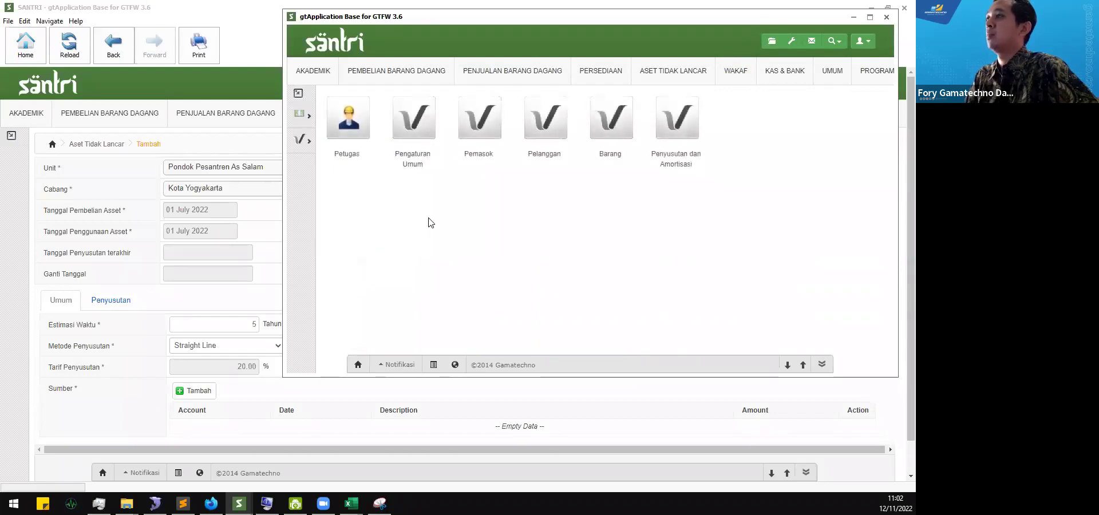
left_click(413, 138)
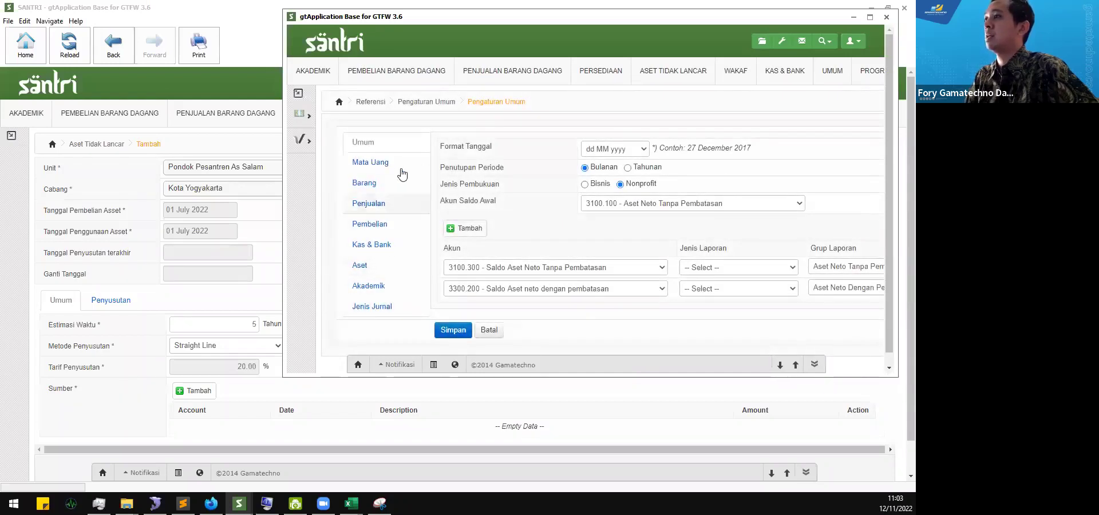
left_click(376, 269)
scroll(404, 216, "down", 4)
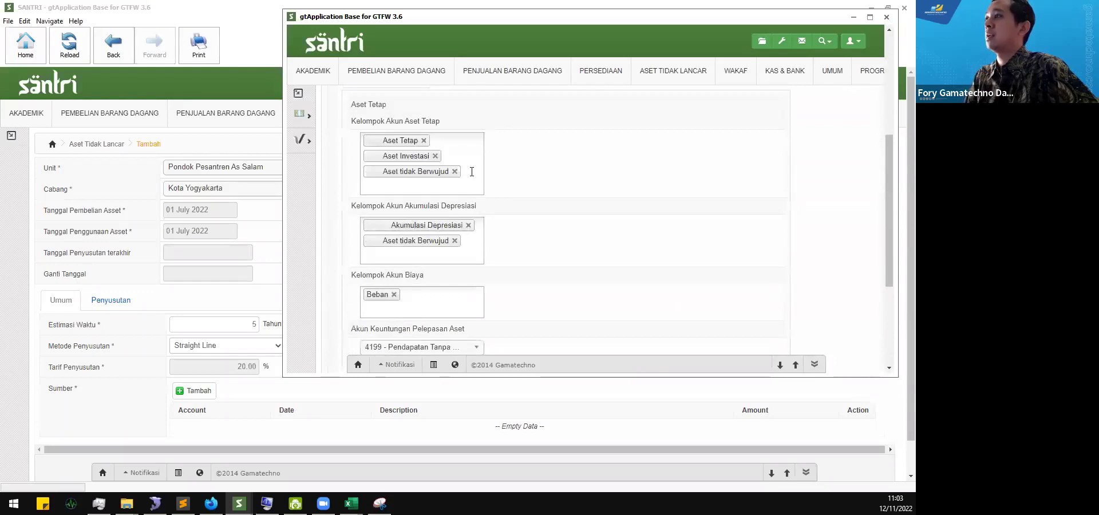
- Examine the account groups assigned to and available for Kelompok Akun Aset Tetap without changing them
left_click(472, 171)
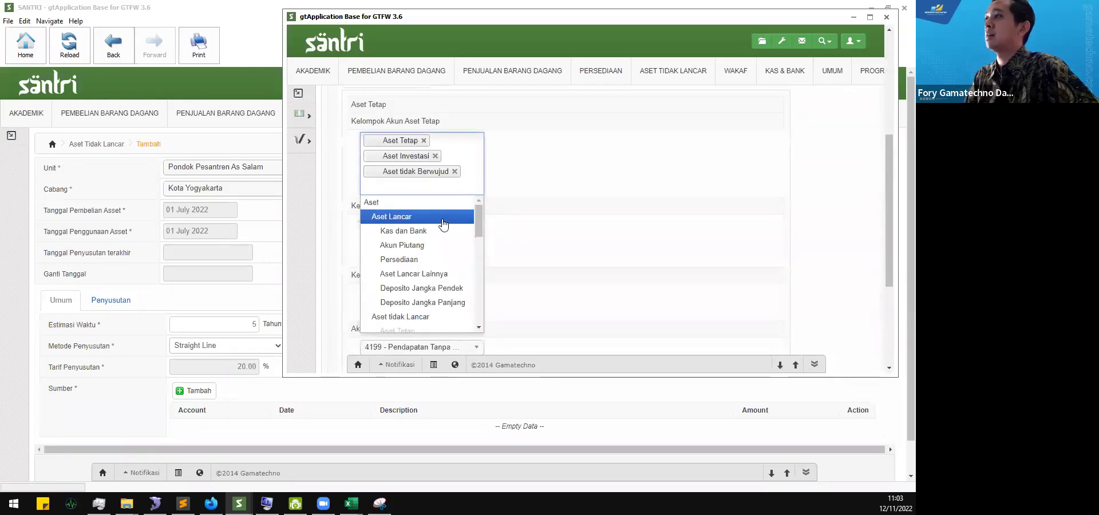
scroll(444, 224, "down", 2)
scroll(444, 223, "down", 2)
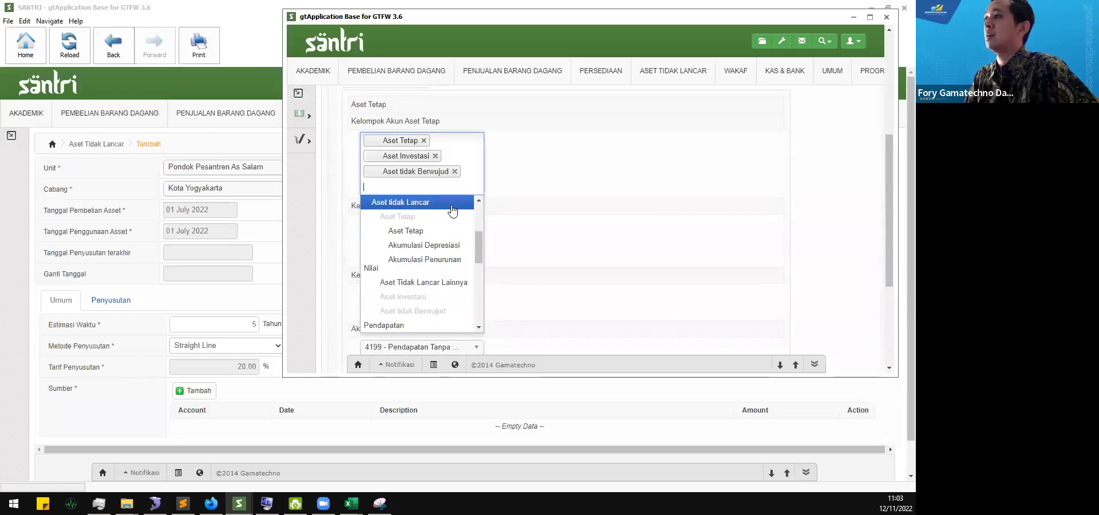
left_click(546, 226)
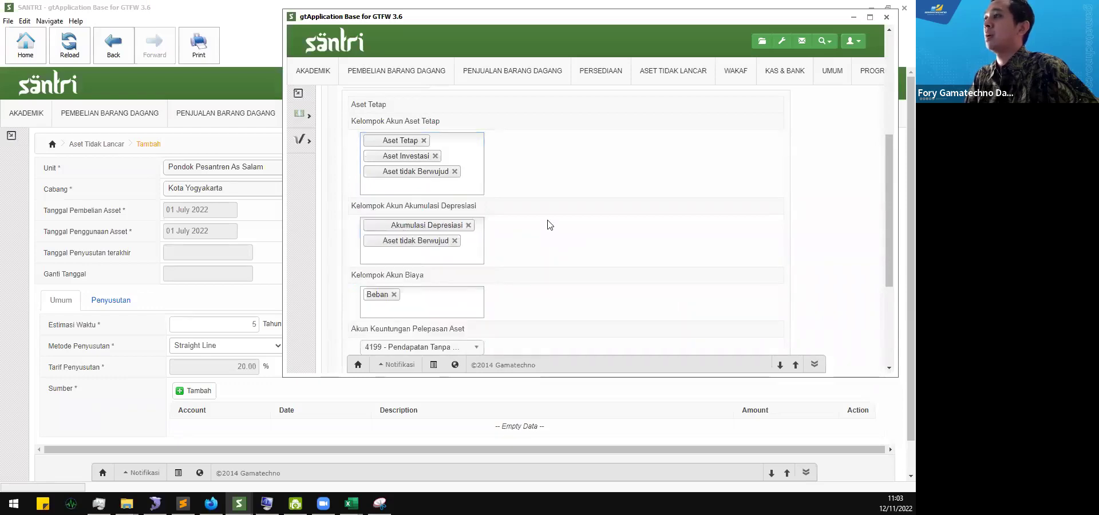
scroll(518, 223, "up", 1)
scroll(468, 216, "up", 3)
scroll(468, 215, "down", 3)
scroll(468, 215, "up", 3)
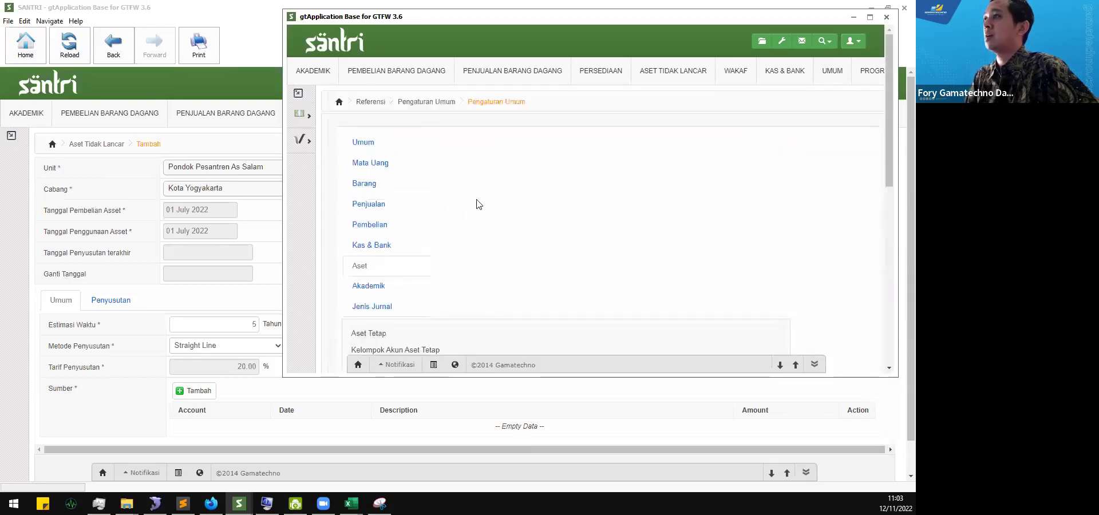
scroll(489, 275, "down", 2)
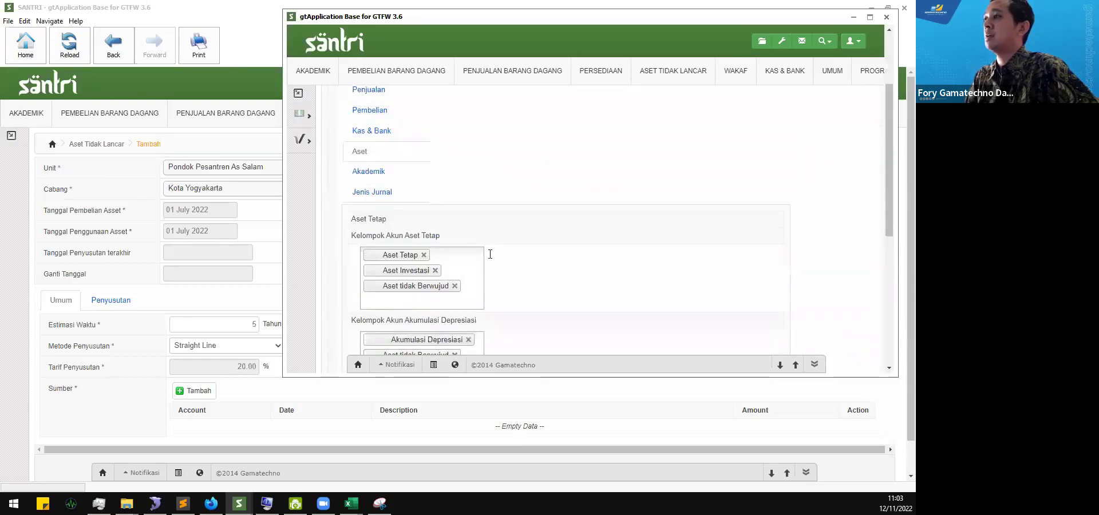
- Open the Kode Akun (COA) list and examine the Grup CoA assigned to the investment, fixed and intangible asset accounts
left_click(783, 45)
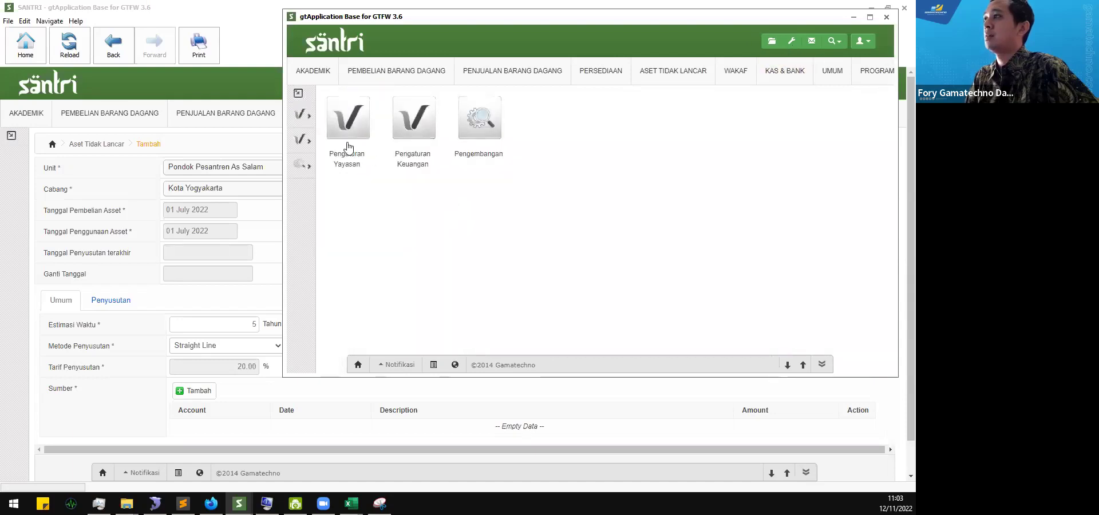
mouse_move(309, 146)
mouse_move(400, 166)
left_click(551, 170)
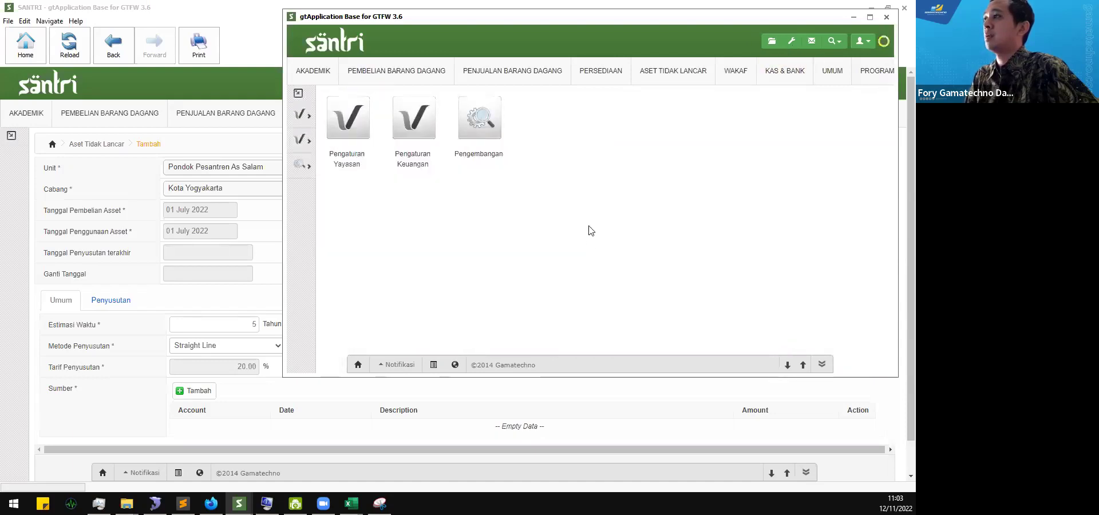
scroll(585, 228, "down", 7)
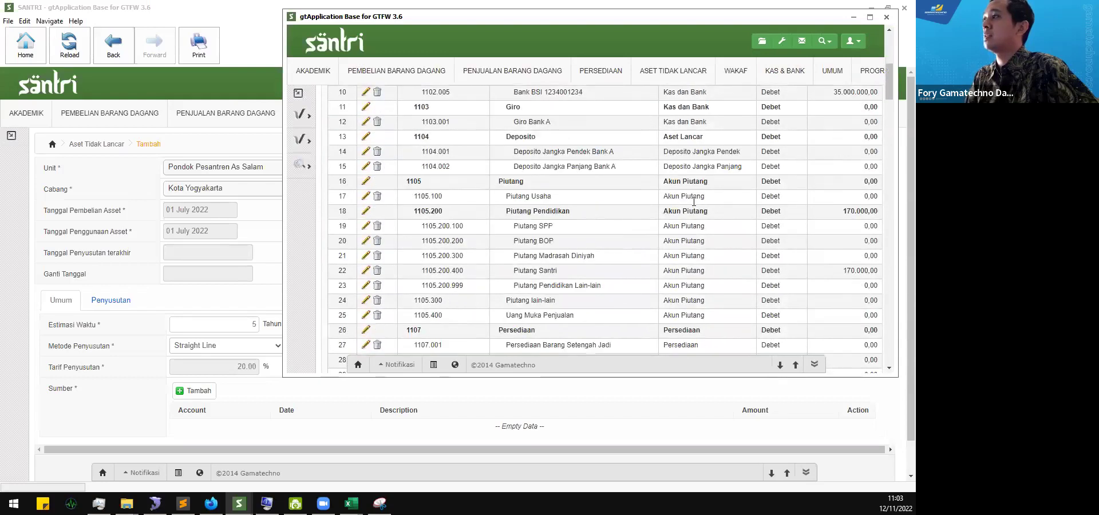
scroll(692, 203, "down", 3)
scroll(693, 229, "up", 5)
scroll(692, 239, "down", 2)
scroll(692, 239, "down", 5)
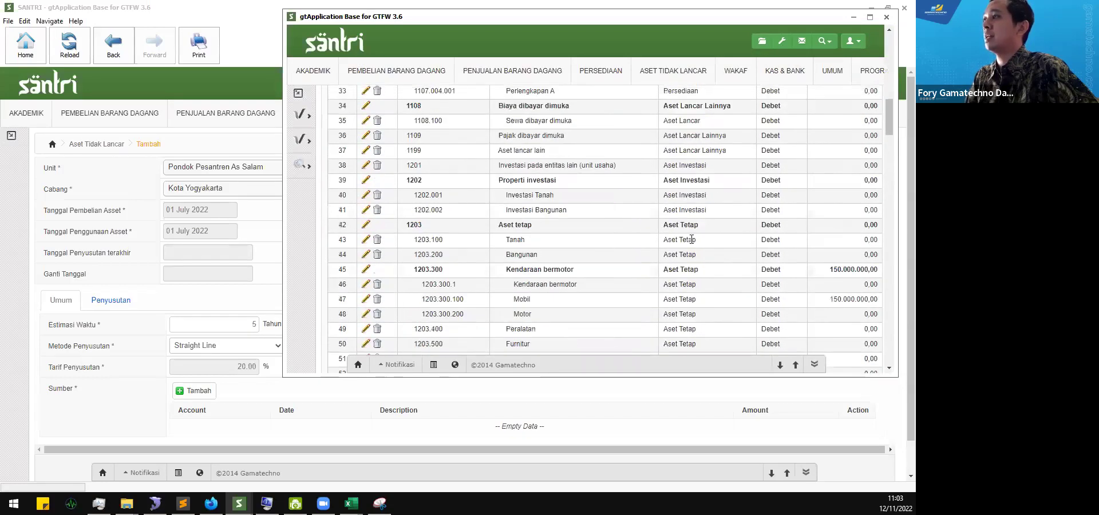
scroll(691, 239, "down", 1)
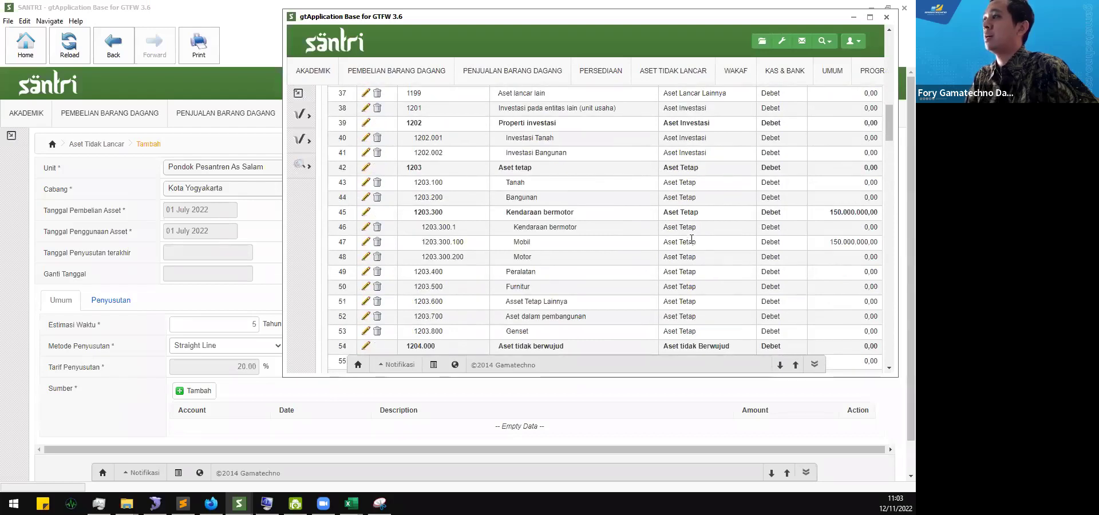
scroll(691, 240, "down", 1)
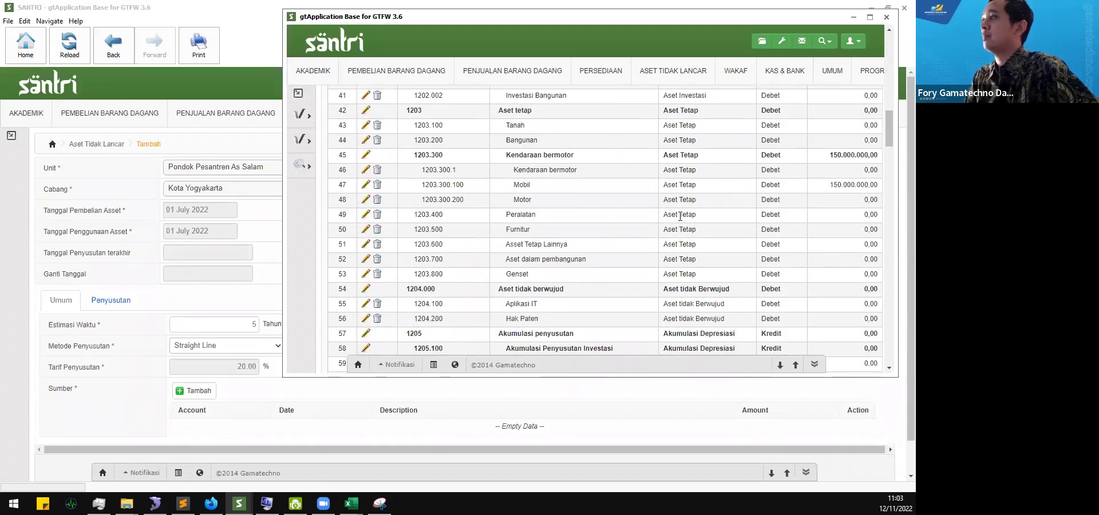
scroll(680, 216, "up", 1)
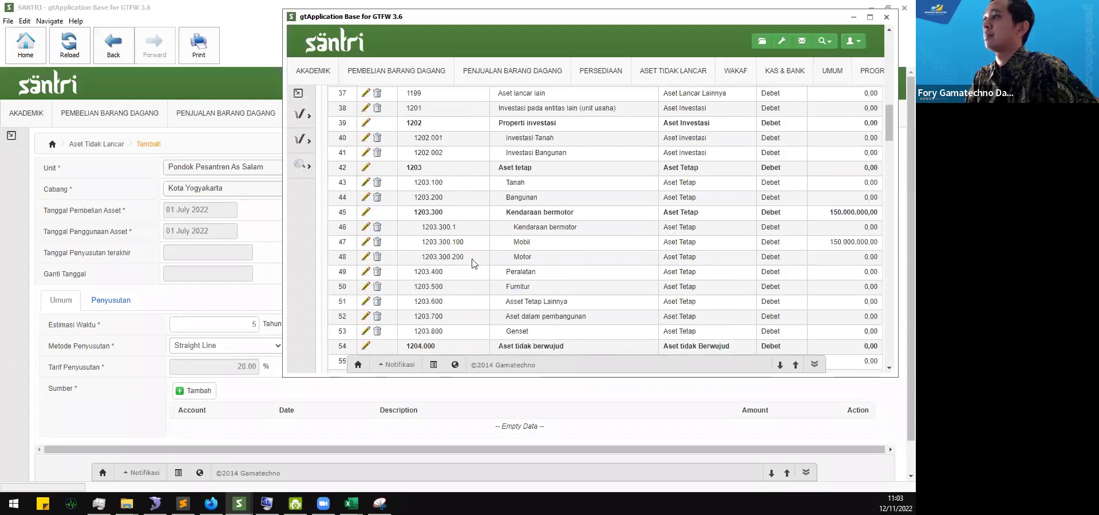
scroll(472, 262, "up", 10)
- Open the Coa Group list and examine the groups nested under Aset tidak Lancar
mouse_move(388, 172)
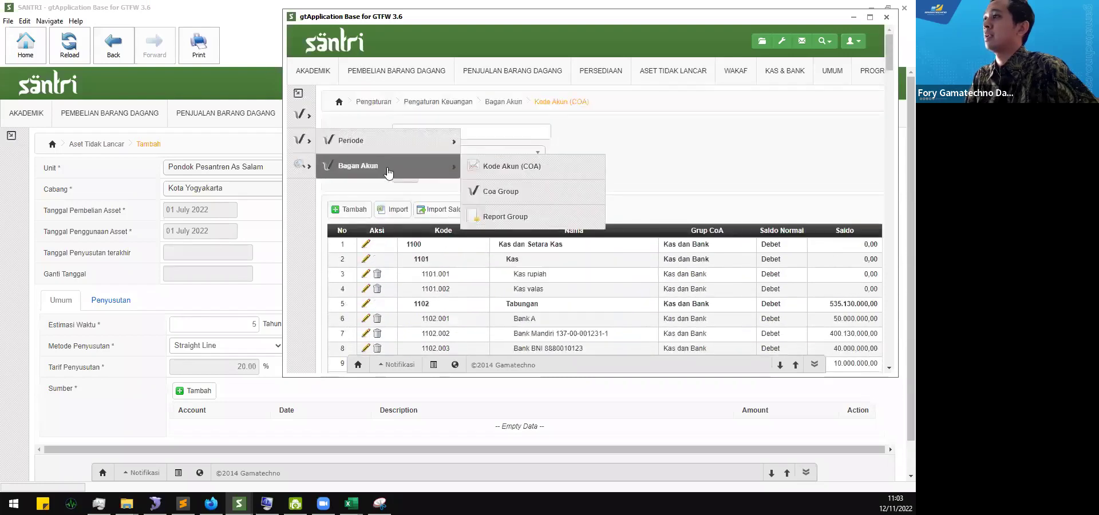
left_click(537, 194)
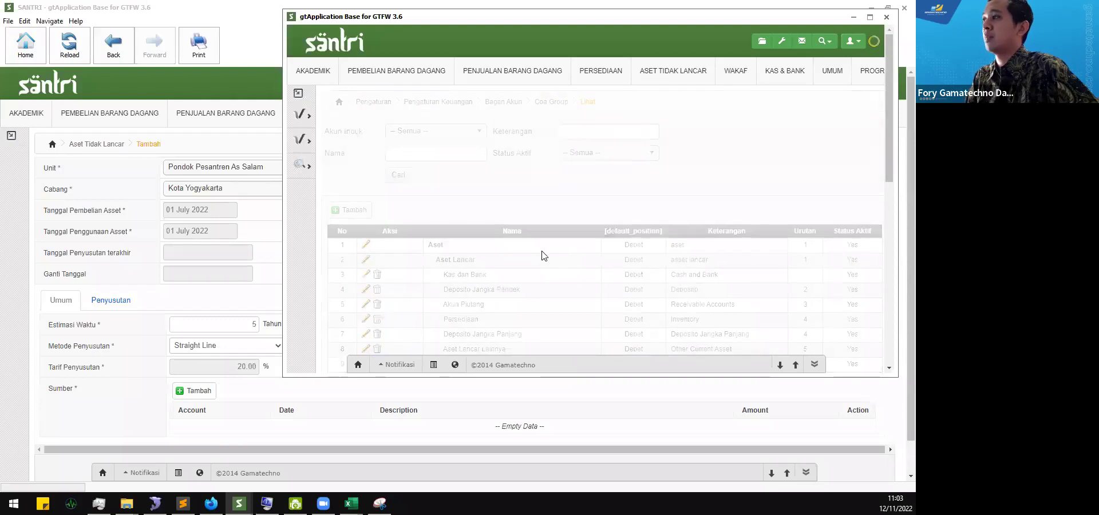
scroll(541, 251, "down", 4)
scroll(537, 244, "up", 2)
scroll(537, 244, "down", 2)
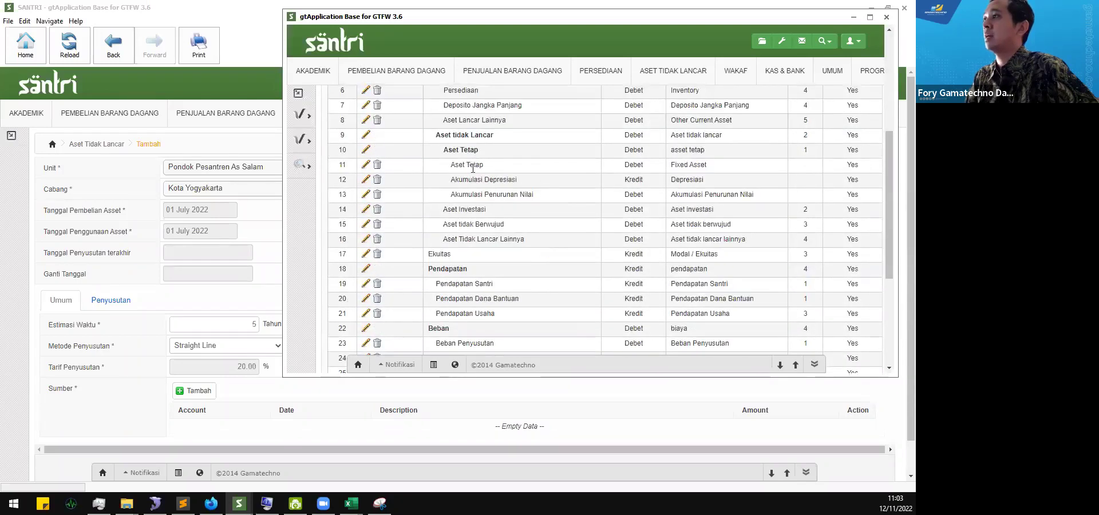
scroll(473, 168, "up", 1)
scroll(511, 225, "up", 3)
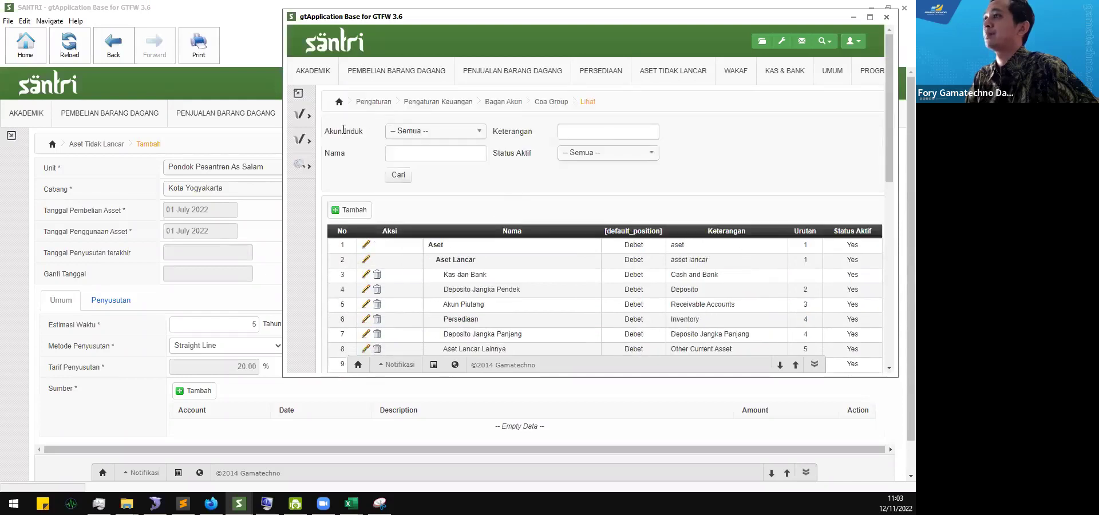
- Return to the Aset section of the Pengaturan Umum reference settings and bring Kelompok Akun Aset Tetap into view
left_click(763, 45)
left_click(361, 122)
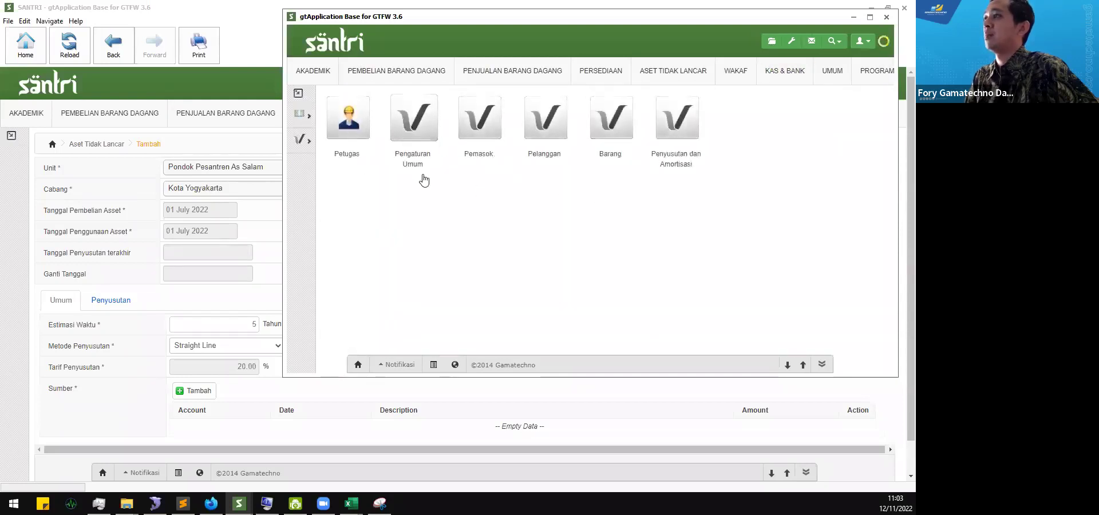
left_click(411, 148)
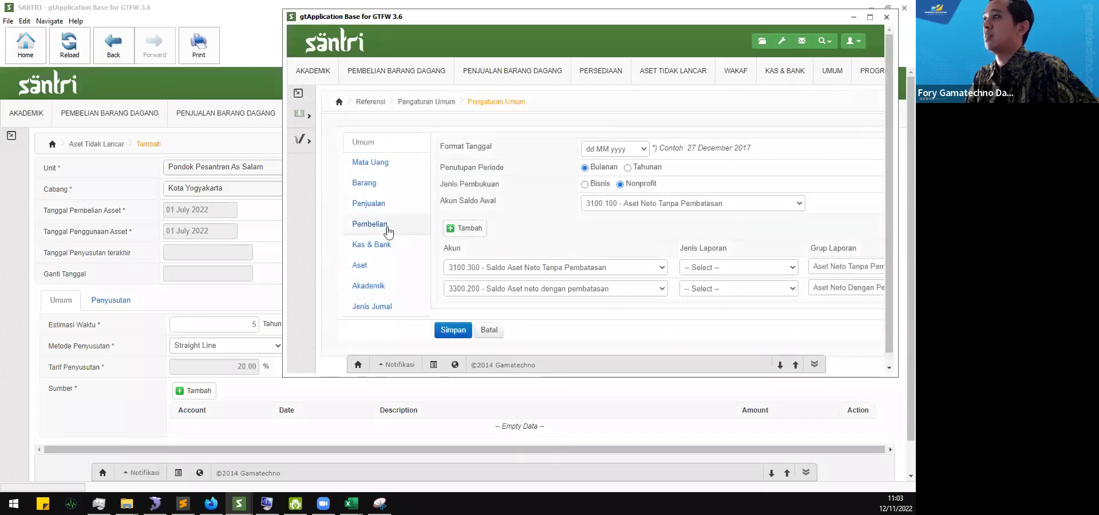
left_click(373, 262)
scroll(422, 215, "down", 2)
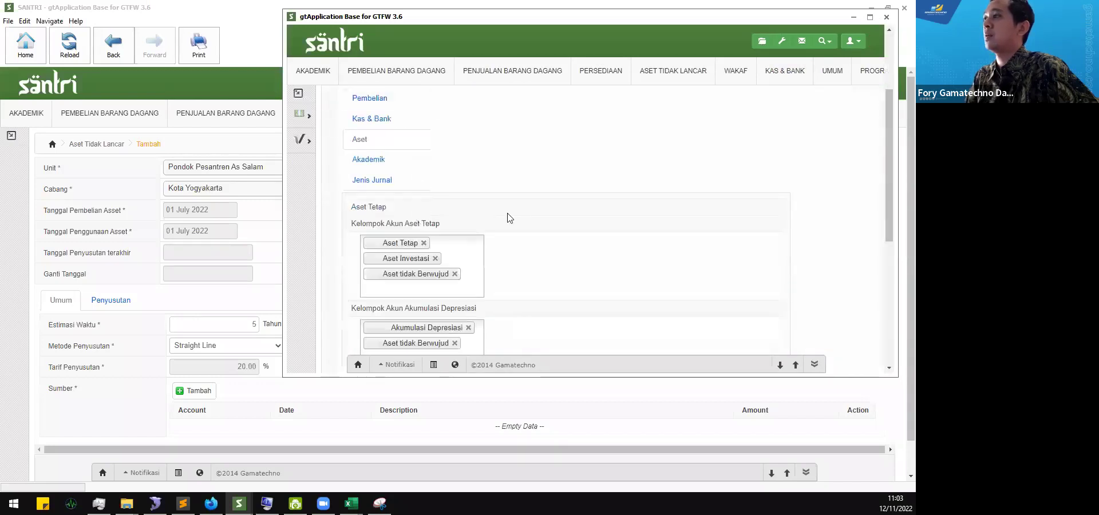
scroll(509, 217, "down", 1)
- Add the Aset Tetap subgroup nested under Aset Tetap to Kelompok Akun Aset Tetap and save the settings
left_click(472, 218)
scroll(464, 284, "down", 4)
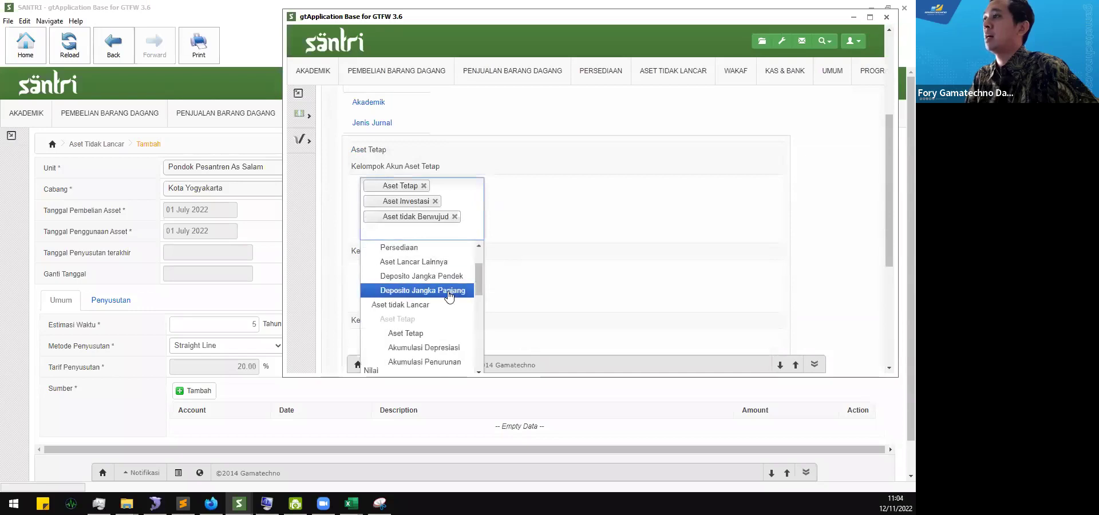
left_click(461, 275)
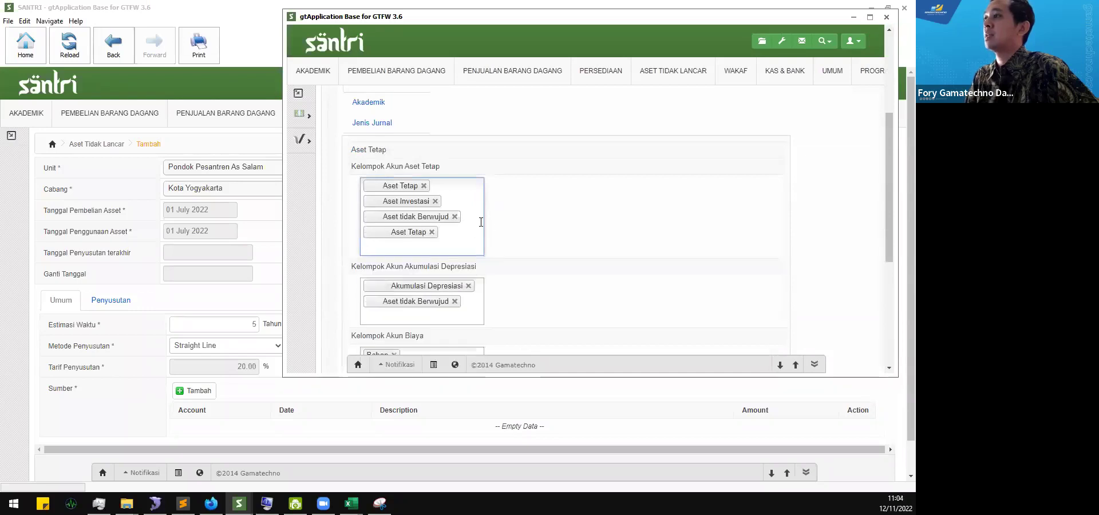
scroll(486, 223, "down", 4)
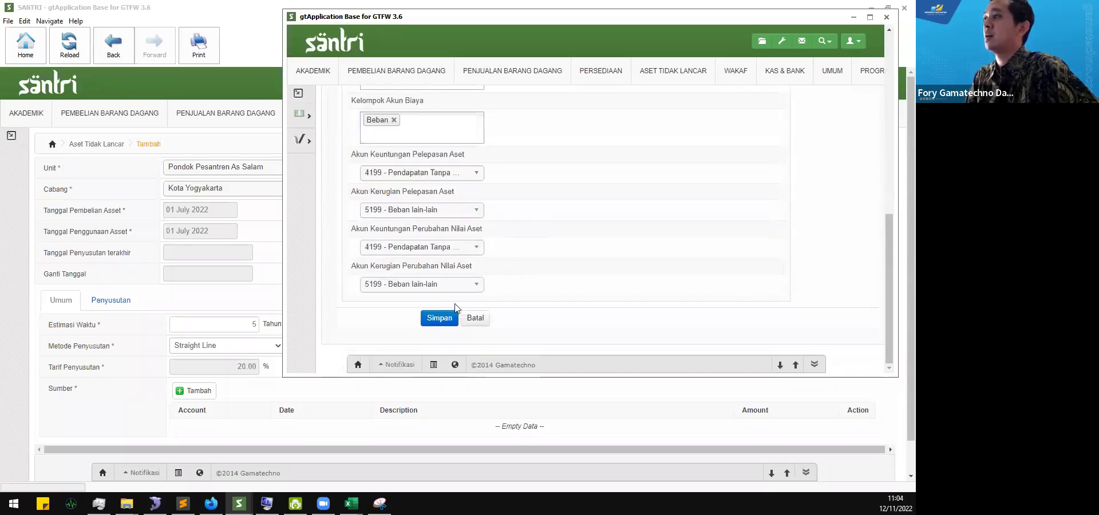
scroll(524, 278, "up", 3)
scroll(510, 226, "up", 2)
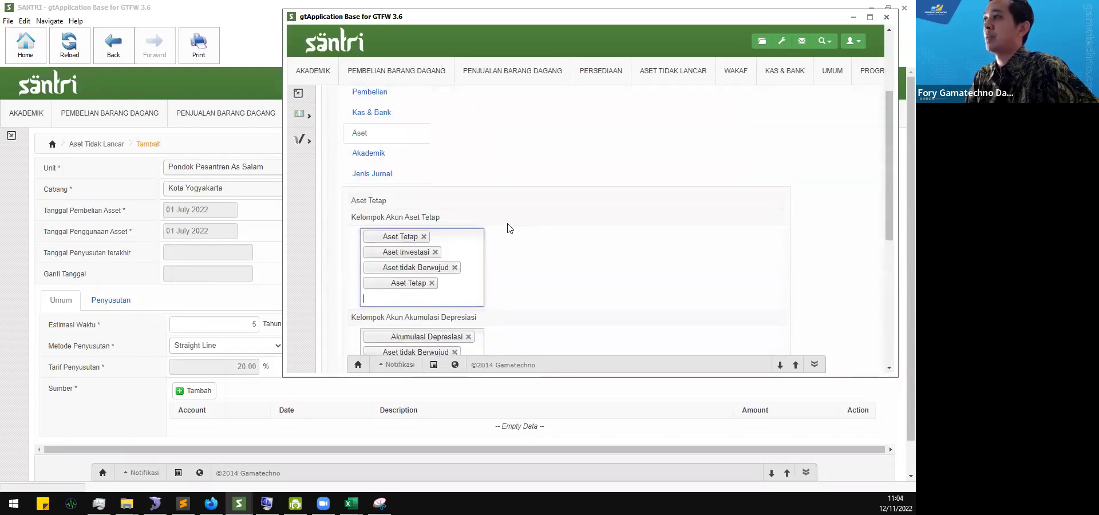
scroll(478, 244, "down", 2)
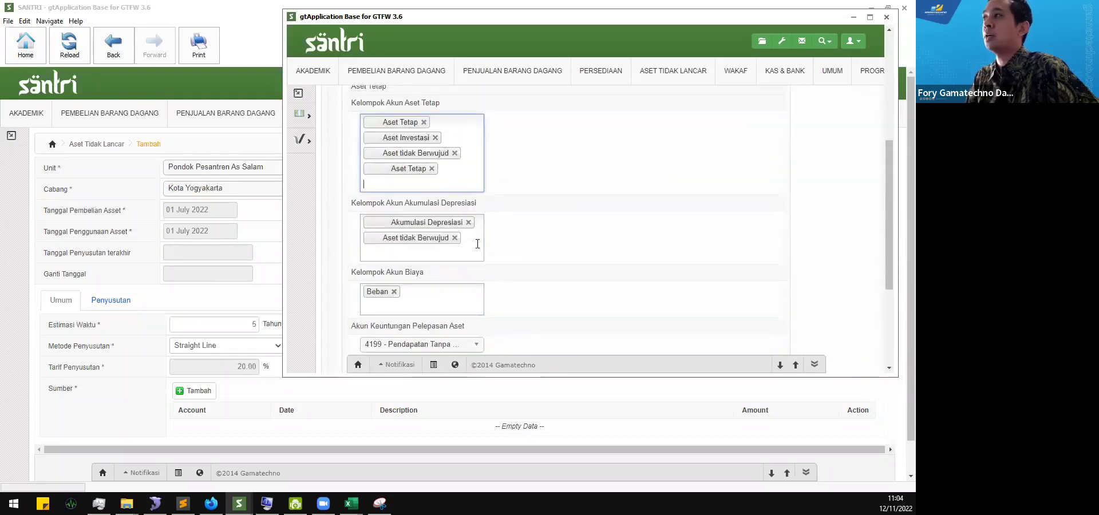
scroll(486, 189, "up", 3)
scroll(473, 199, "down", 6)
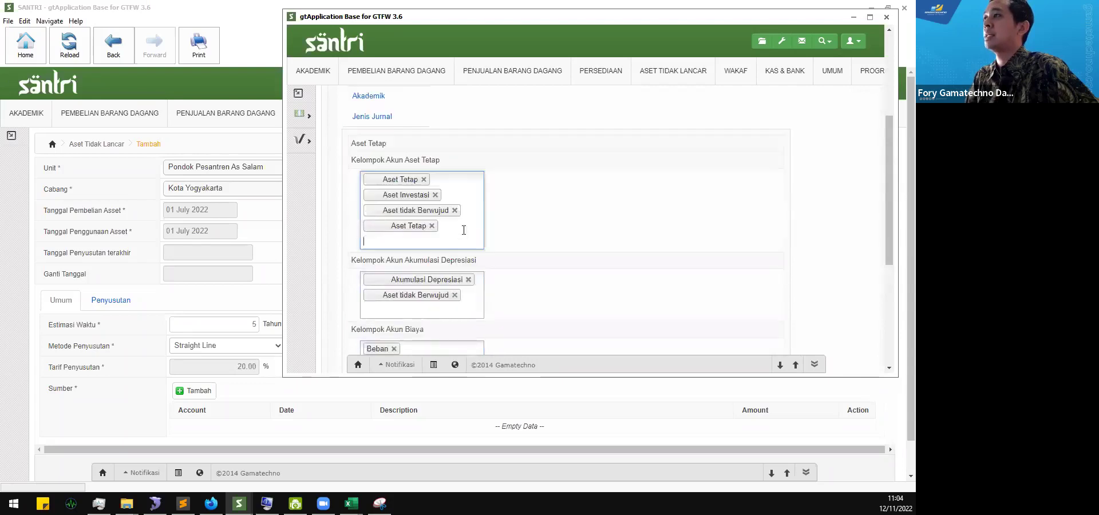
left_click(441, 320)
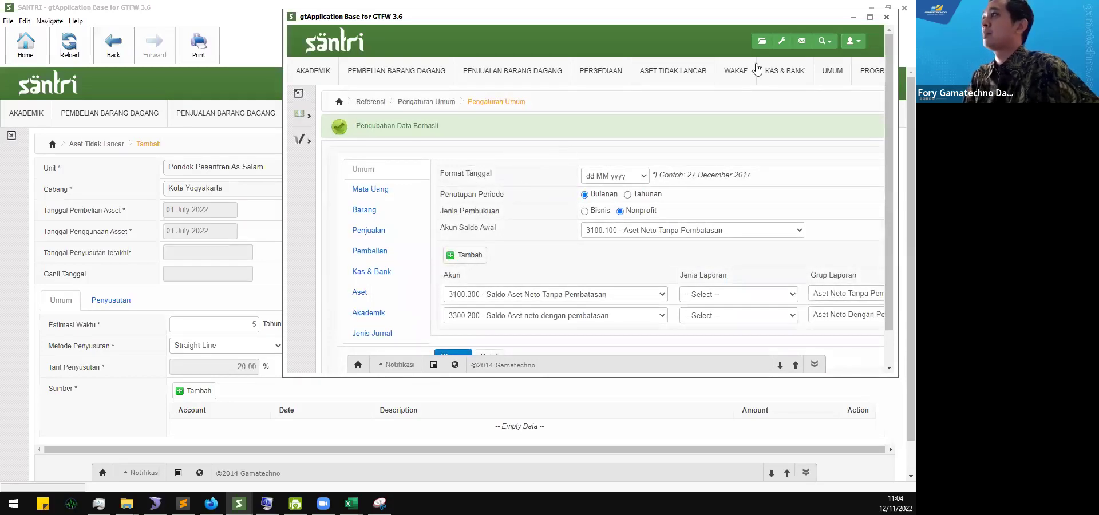
- Open the Jenis Aset reference list under Penyusutan dan Amortisasi and start adding a new asset type
left_click(310, 120)
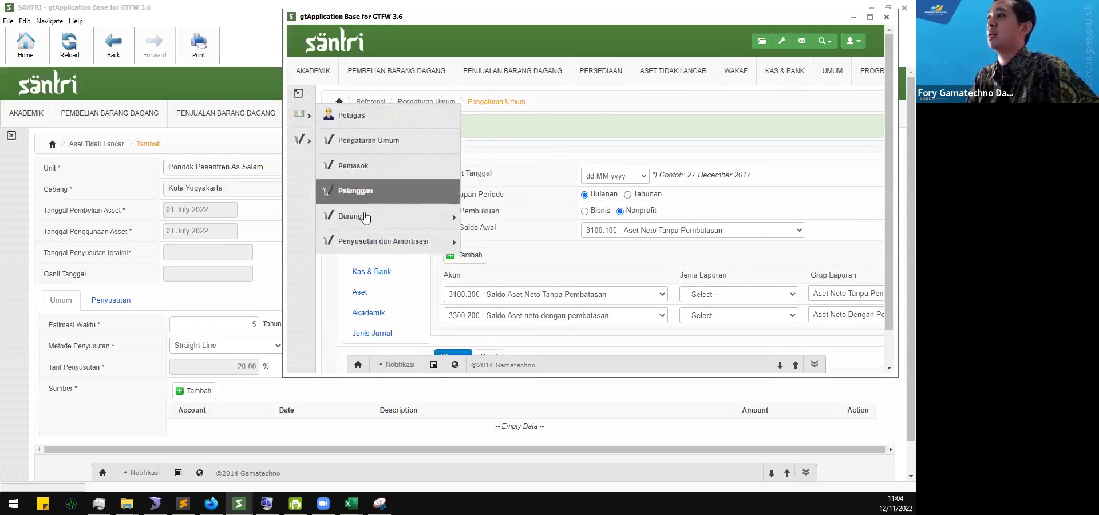
mouse_move(357, 243)
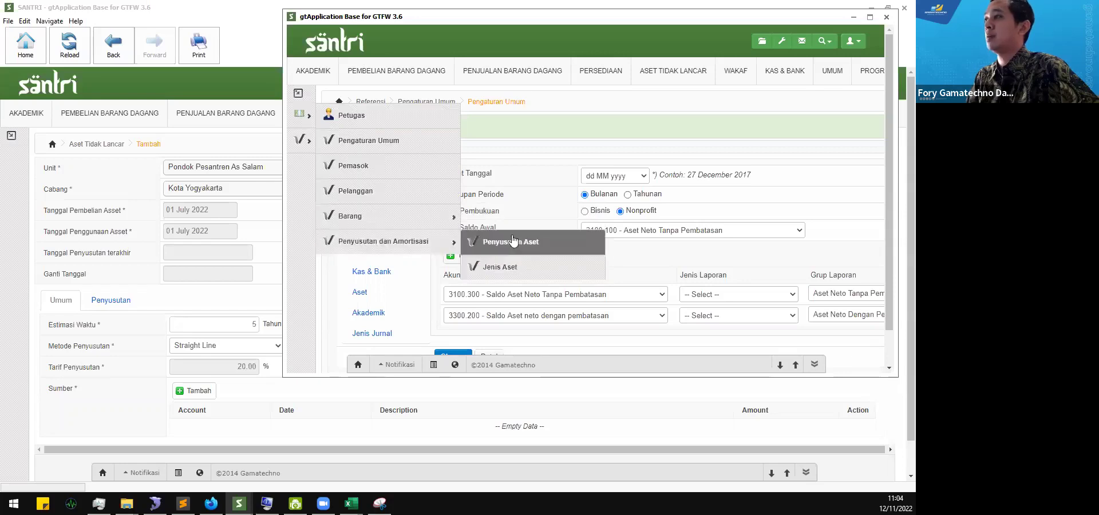
left_click(515, 267)
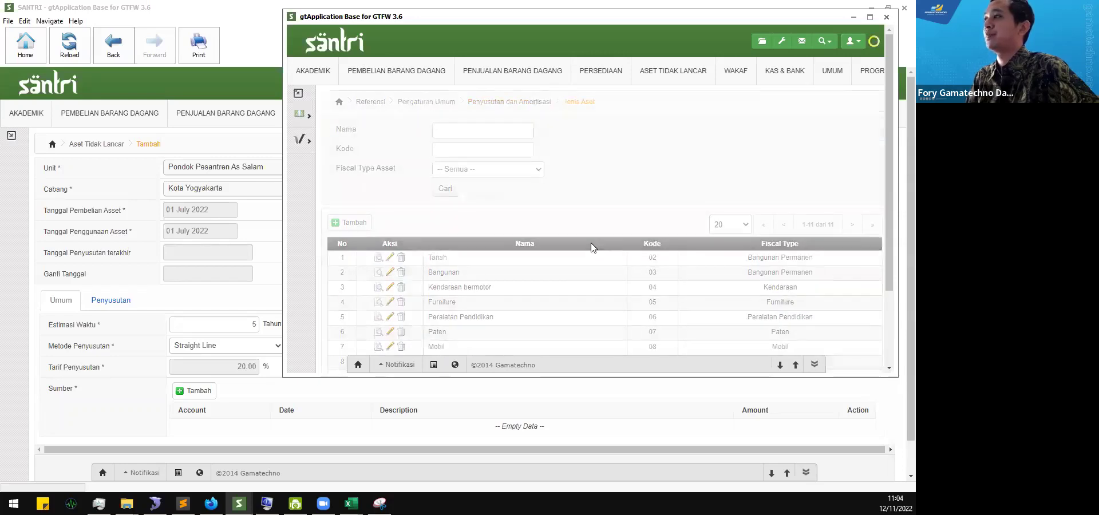
scroll(506, 243, "down", 3)
scroll(496, 230, "up", 3)
left_click(369, 224)
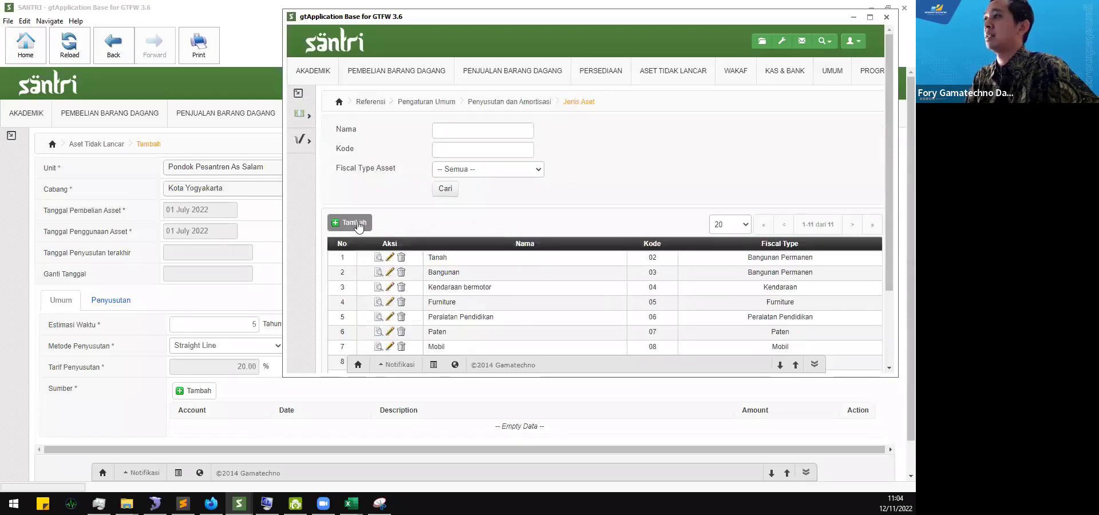
- Check which fixed, investment and intangible asset accounts are selectable for Akun Aset in the new asset type's default accounts
scroll(577, 227, "down", 3)
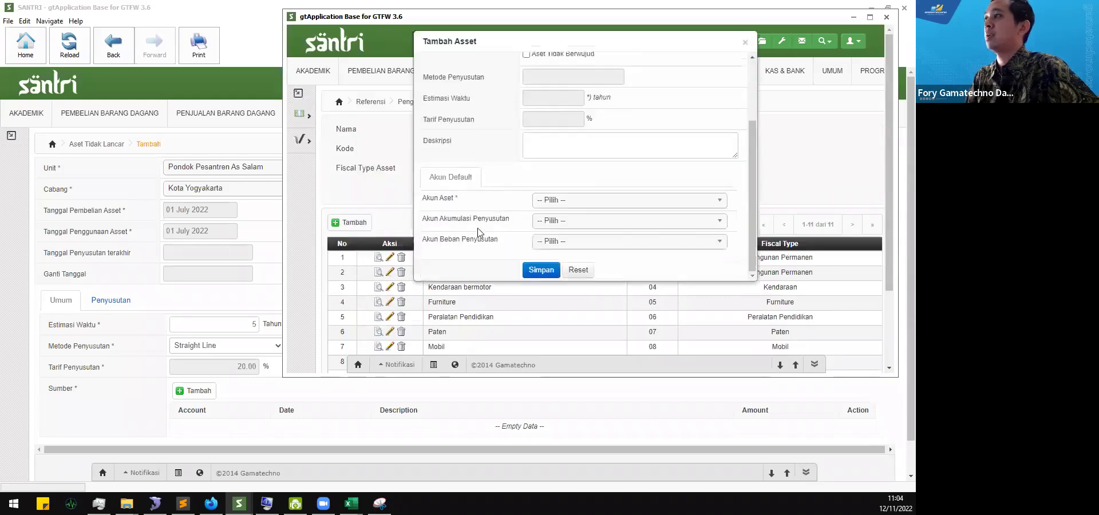
left_click(575, 207)
scroll(505, 198, "down", 2)
scroll(601, 212, "down", 3)
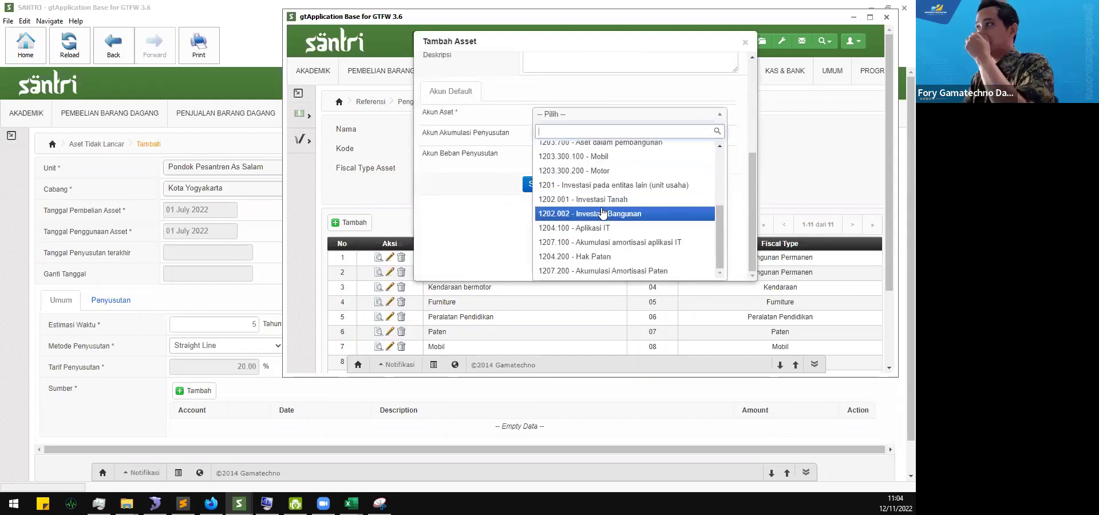
scroll(473, 196, "up", 2)
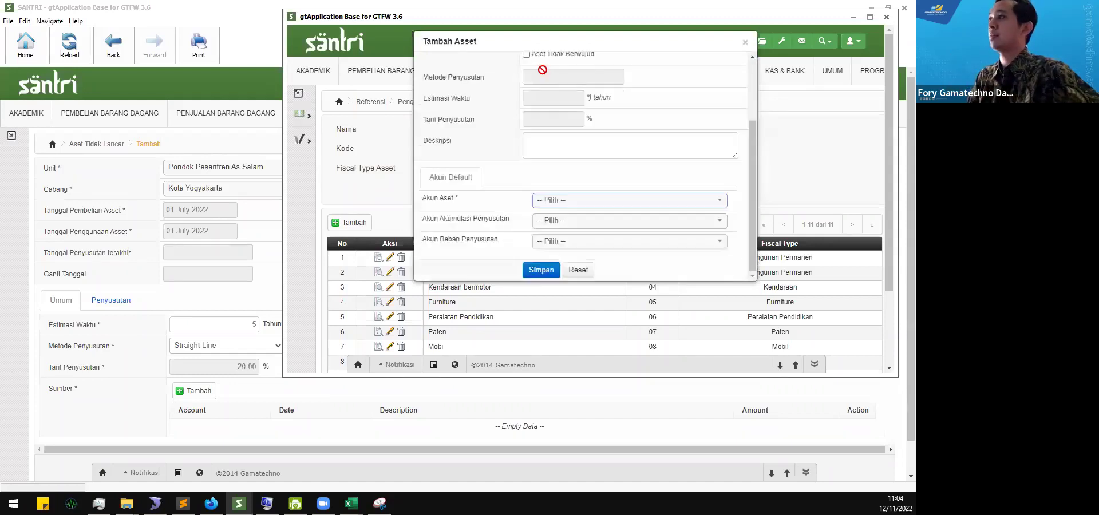
- Name the new asset type Komputer, give it the code KOMP and set its fiscal type to Furniture
scroll(507, 117, "up", 2)
left_click(540, 66)
type("Komput")
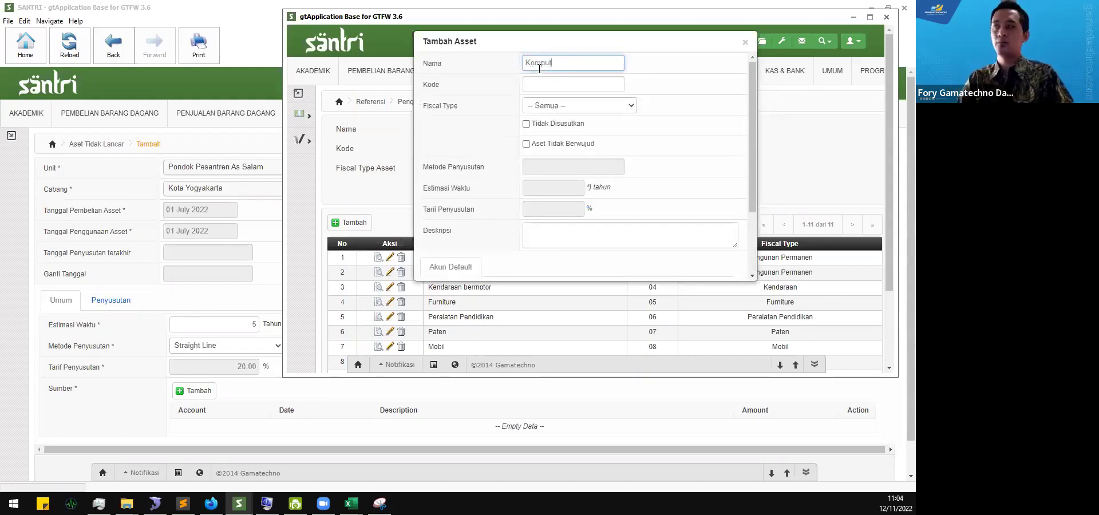
left_click(562, 86)
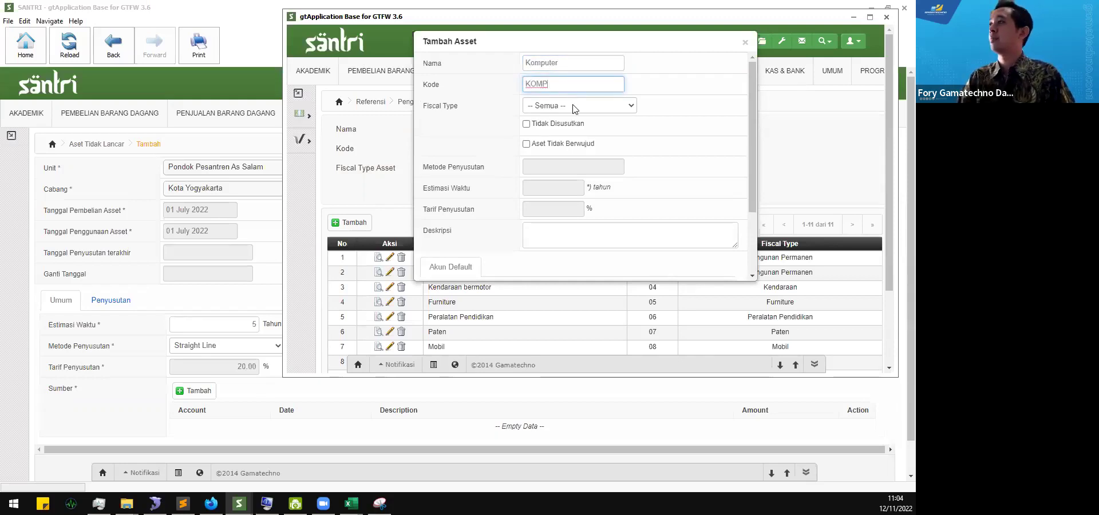
type("KOMP")
left_click(574, 106)
left_click(549, 140)
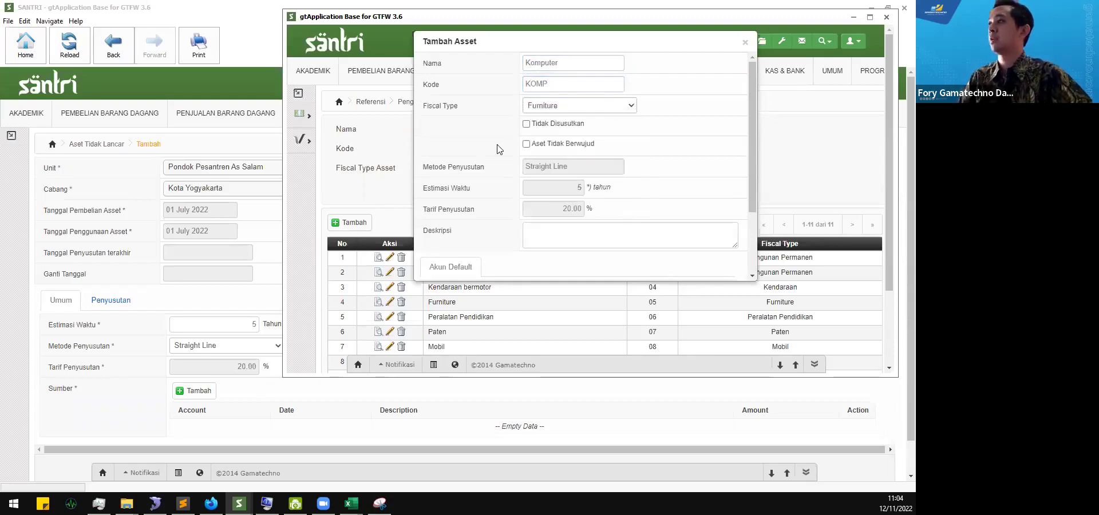
- Review the Komputer type's depreciation settings and look through the accounts offered for its default Akun Aset
scroll(498, 196, "down", 2)
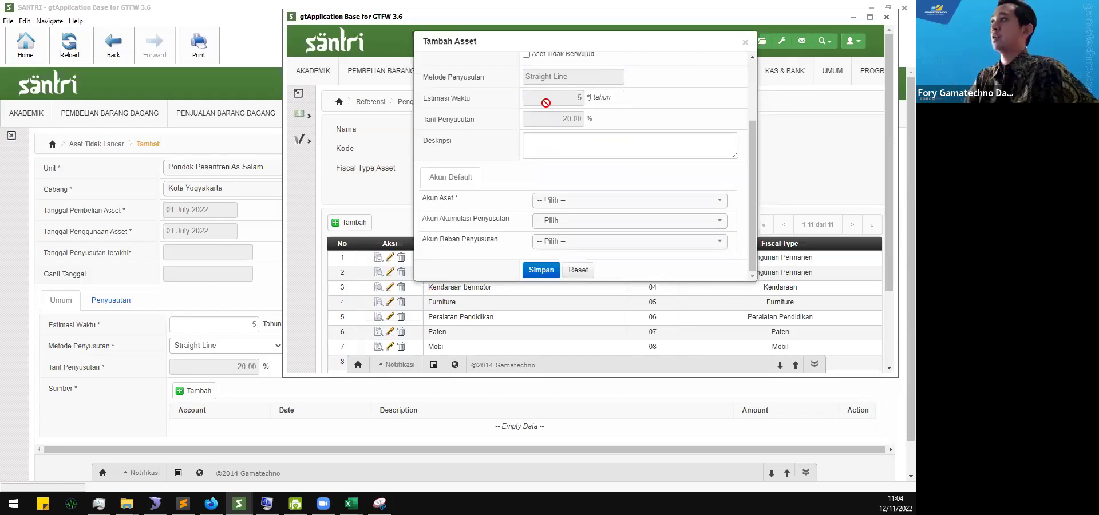
scroll(504, 178, "down", 1)
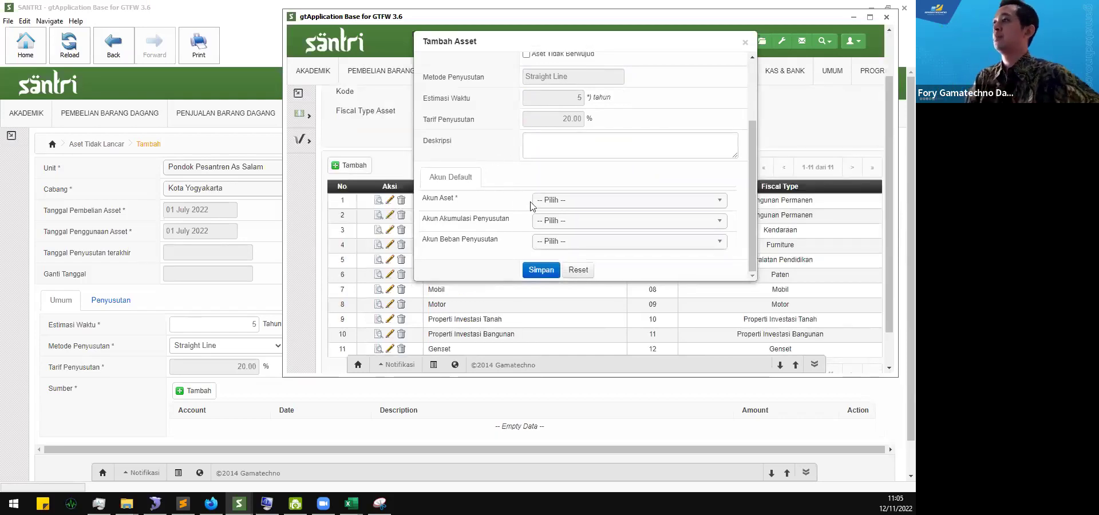
left_click(546, 202)
scroll(504, 172, "down", 2)
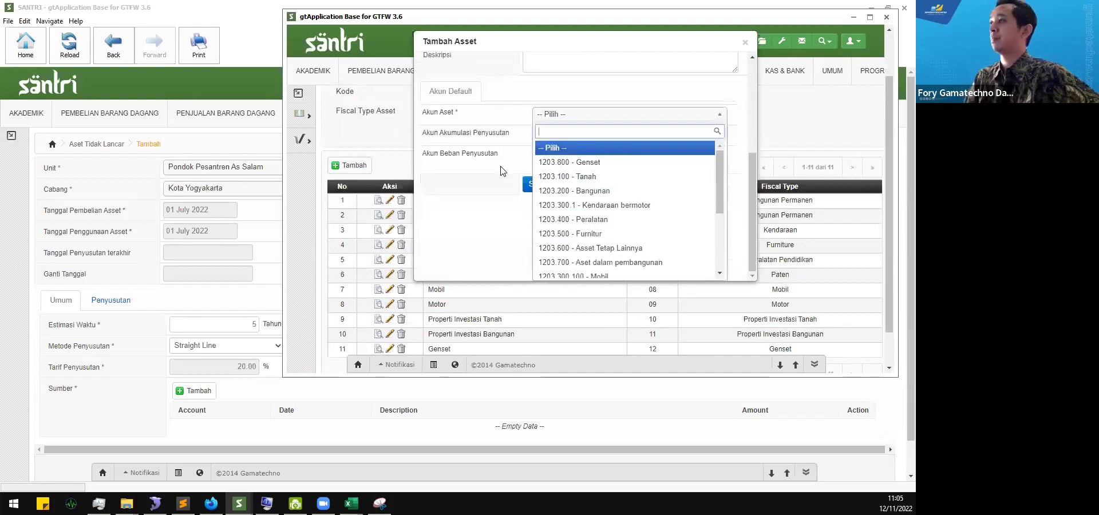
scroll(633, 217, "down", 3)
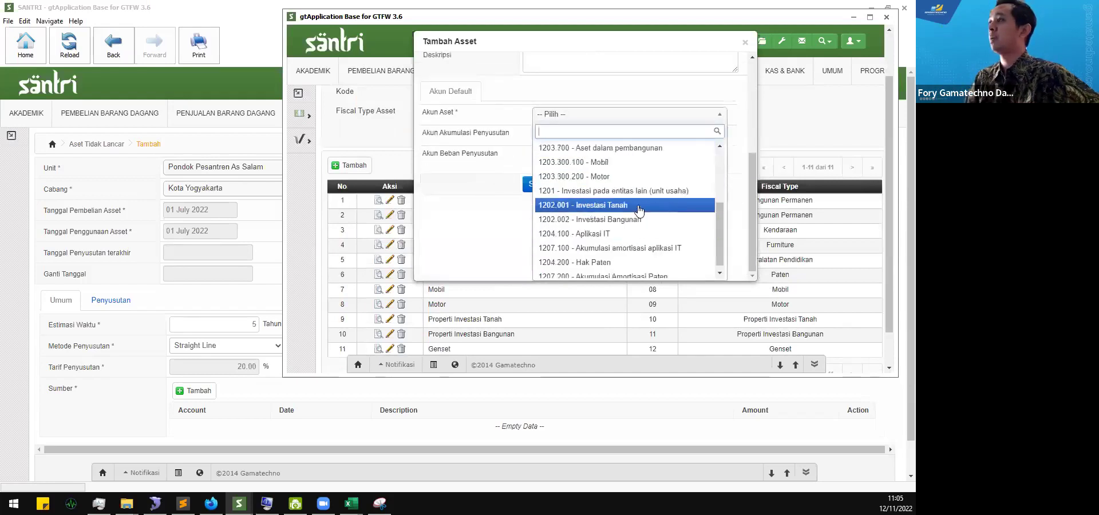
scroll(639, 210, "up", 3)
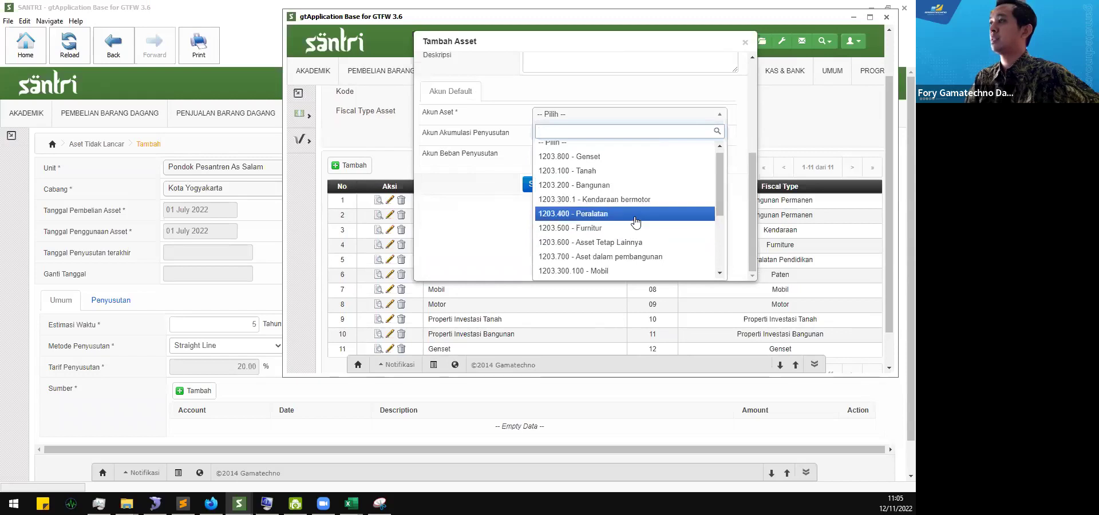
- Set the Komputer asset's Akun Aset to 1203.400 - Peralatan and its Fiscal Type to Peralatan Pendidikan
left_click(635, 221)
scroll(630, 218, "up", 5)
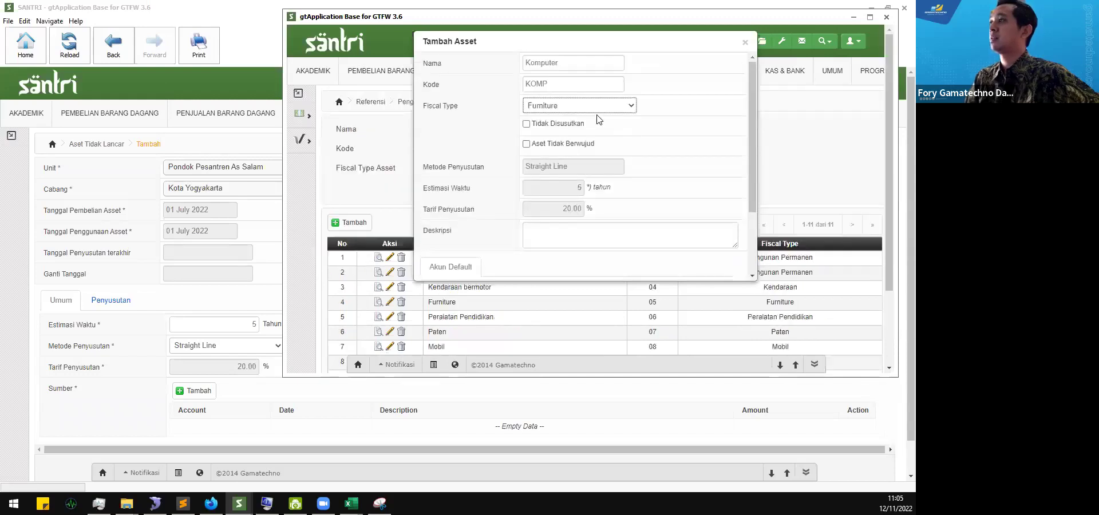
left_click(599, 108)
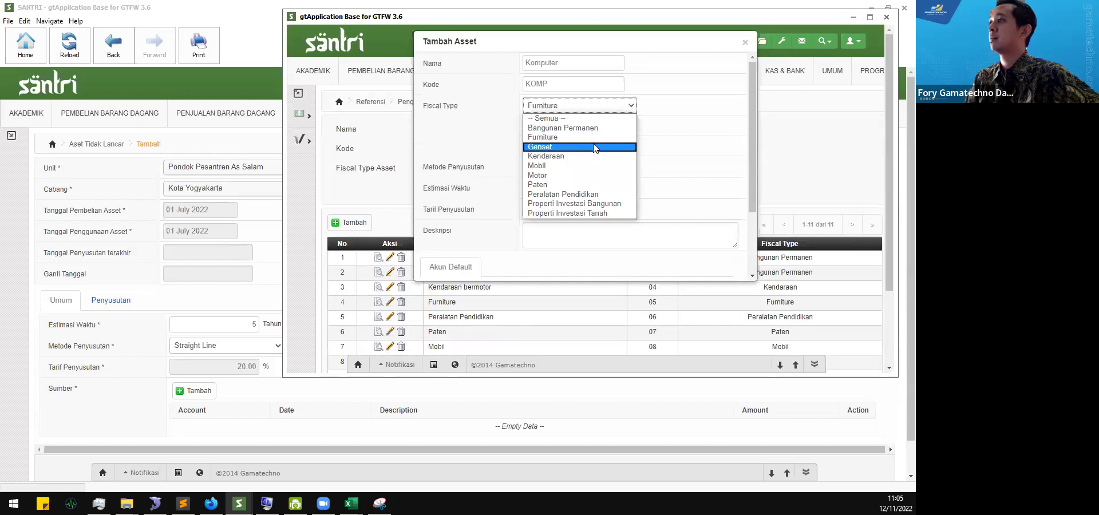
left_click(596, 195)
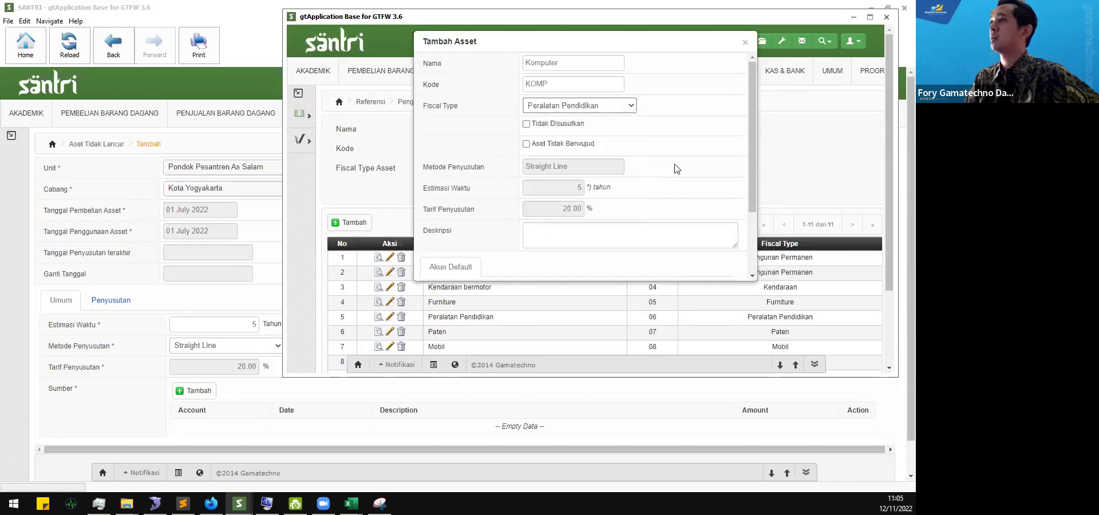
- Set the Komputer asset's Akun Akumulasi Penyusutan to 1205.200.400 - Akum. Penys. Peralatan
scroll(637, 168, "down", 3)
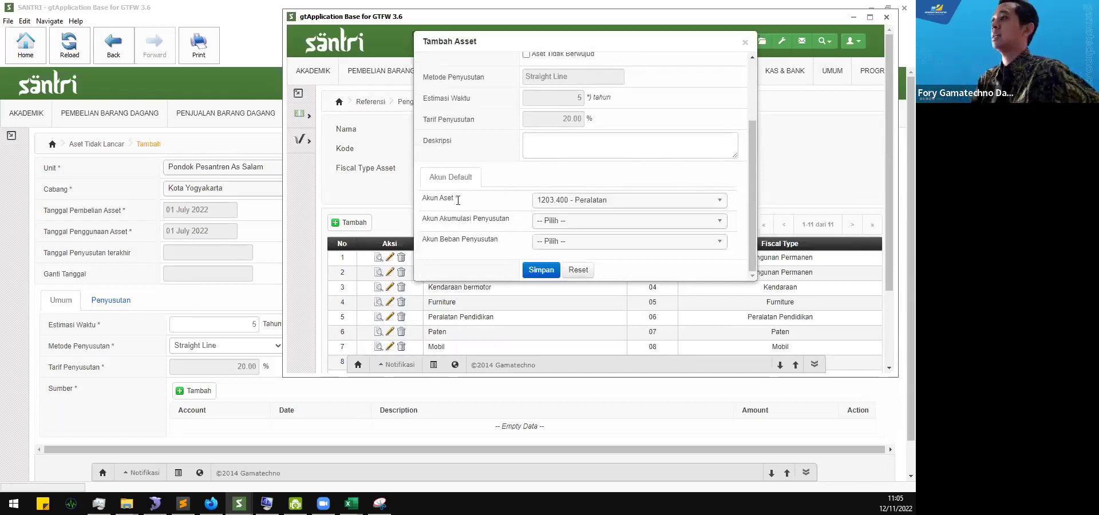
scroll(474, 165, "up", 3)
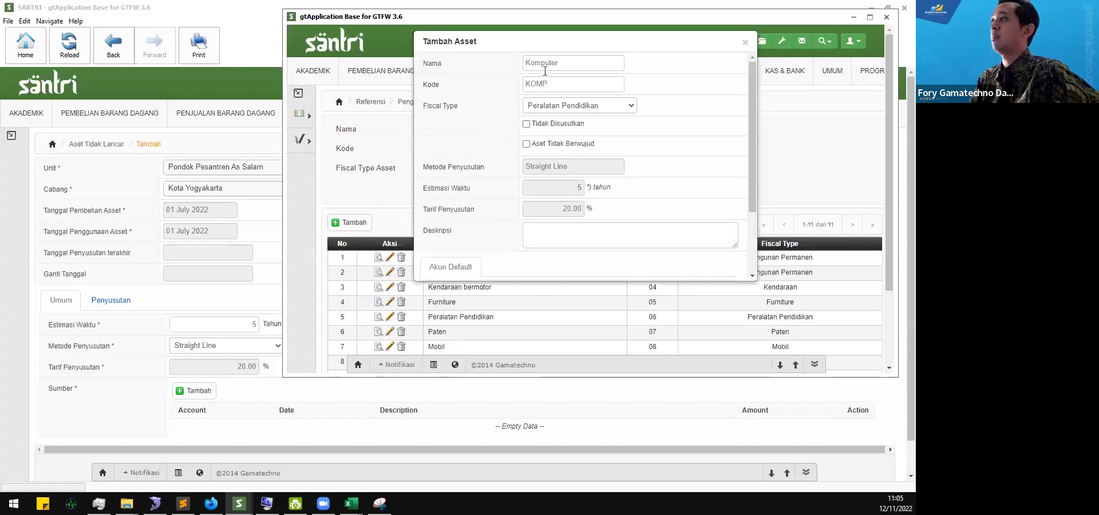
double_click(567, 60)
left_click(479, 108)
scroll(479, 115, "down", 3)
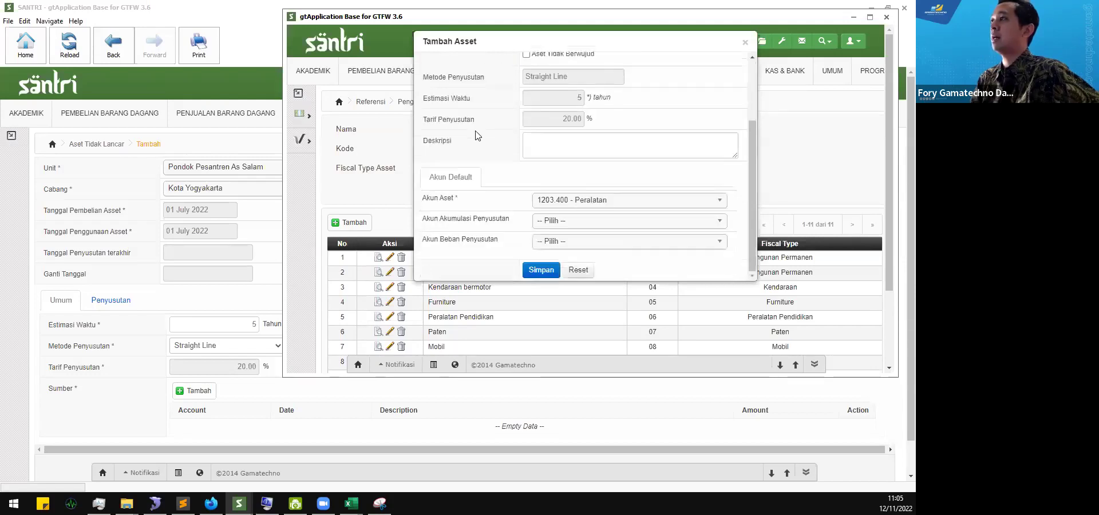
left_click_drag(423, 198, 490, 196)
left_click(494, 197)
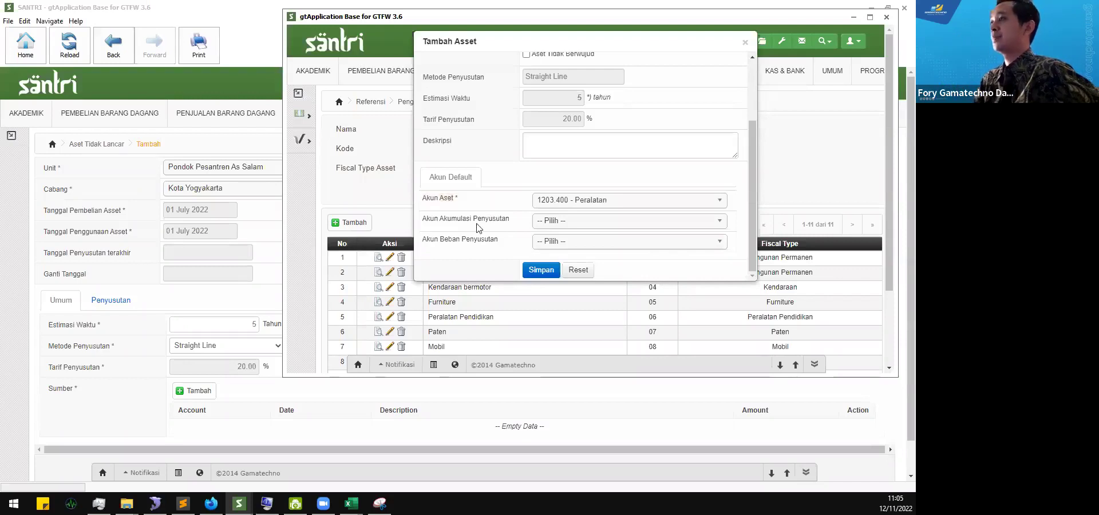
left_click(571, 226)
scroll(476, 169, "down", 1)
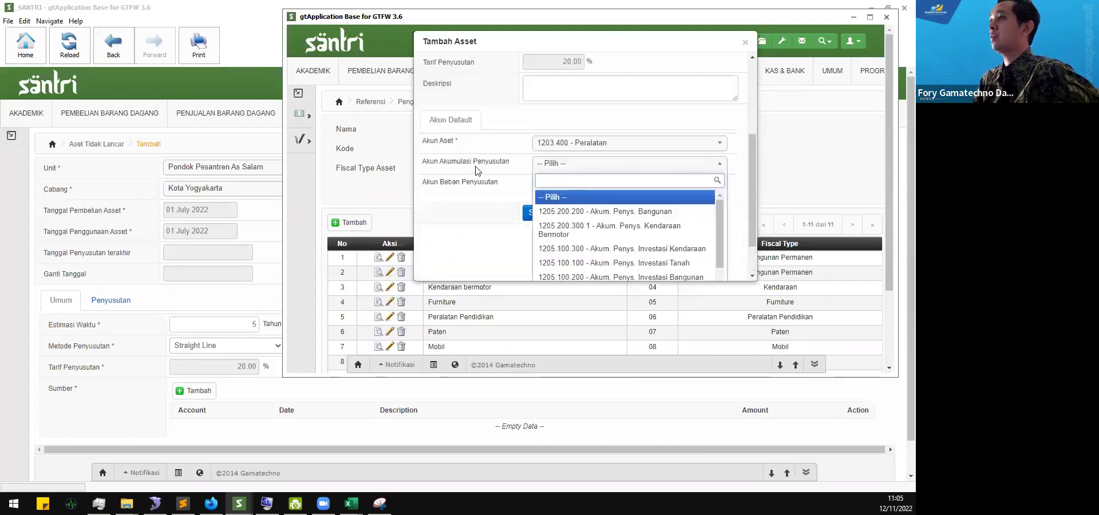
scroll(655, 208, "down", 2)
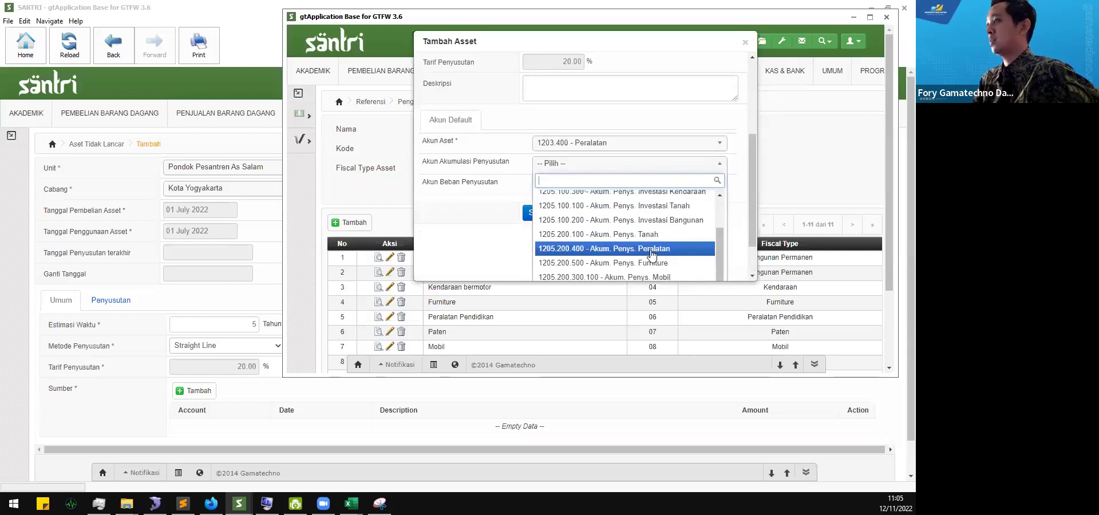
left_click(652, 250)
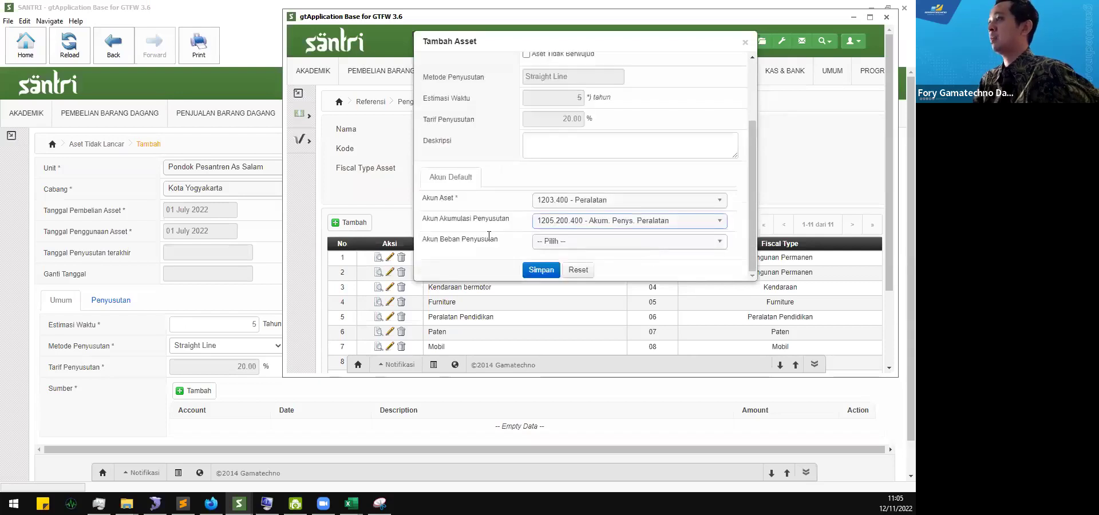
- Set the Komputer asset's Akun Beban Penyusutan to 5112.01 - Beban Penyusutan Peralatan
scroll(489, 235, "down", 2)
scroll(489, 236, "up", 2)
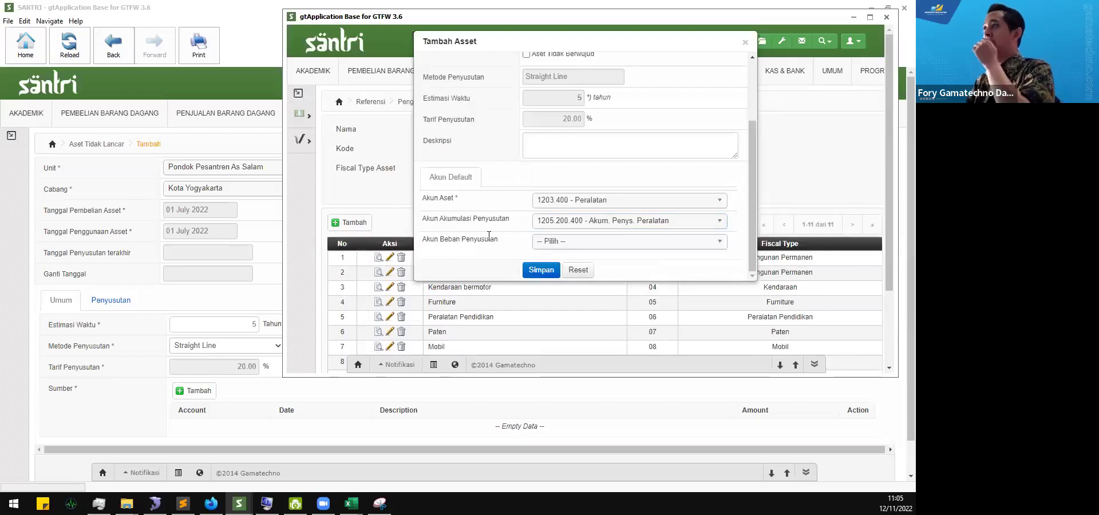
left_click(568, 243)
left_click(568, 256)
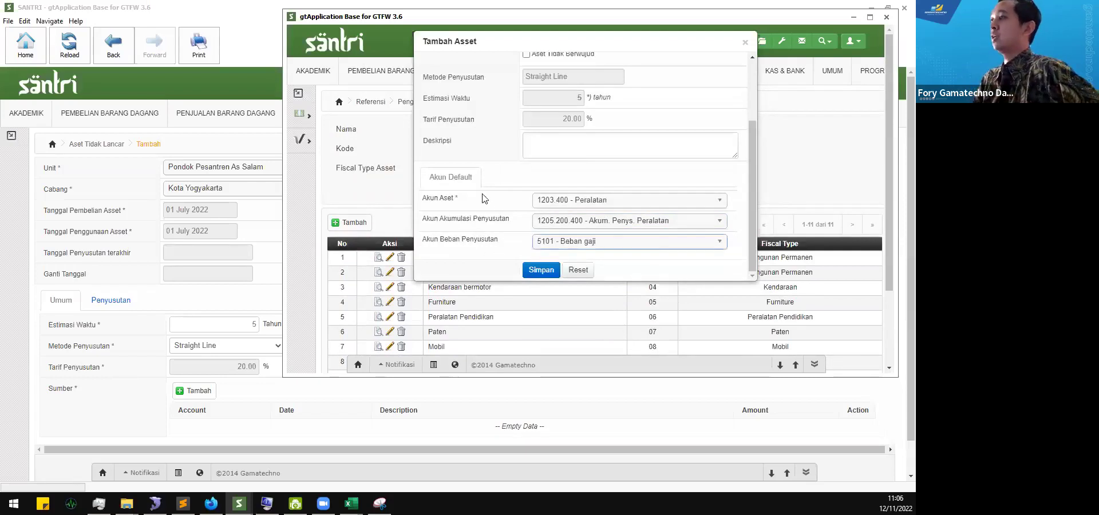
scroll(643, 245, "down", 1)
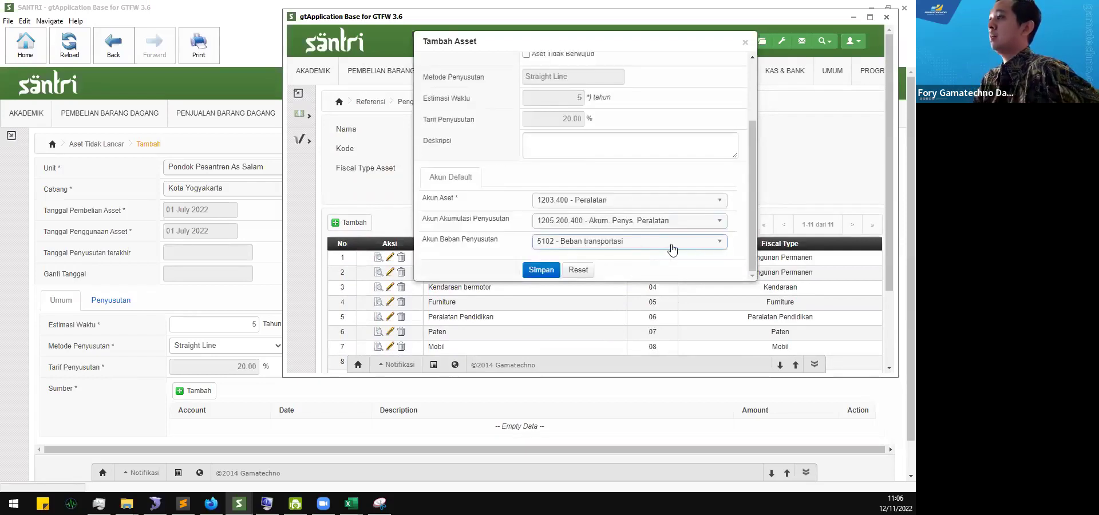
left_click(716, 243)
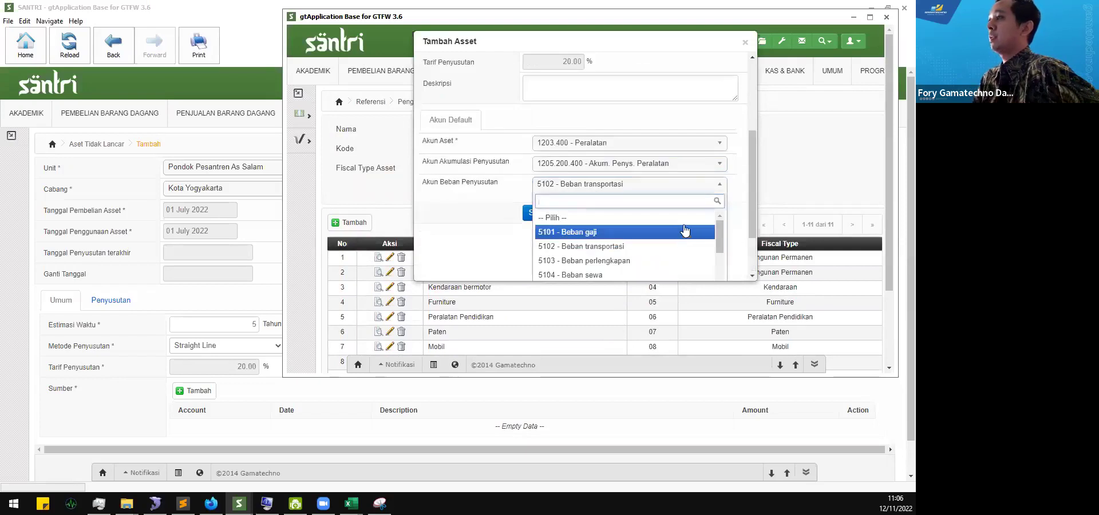
scroll(607, 231, "down", 2)
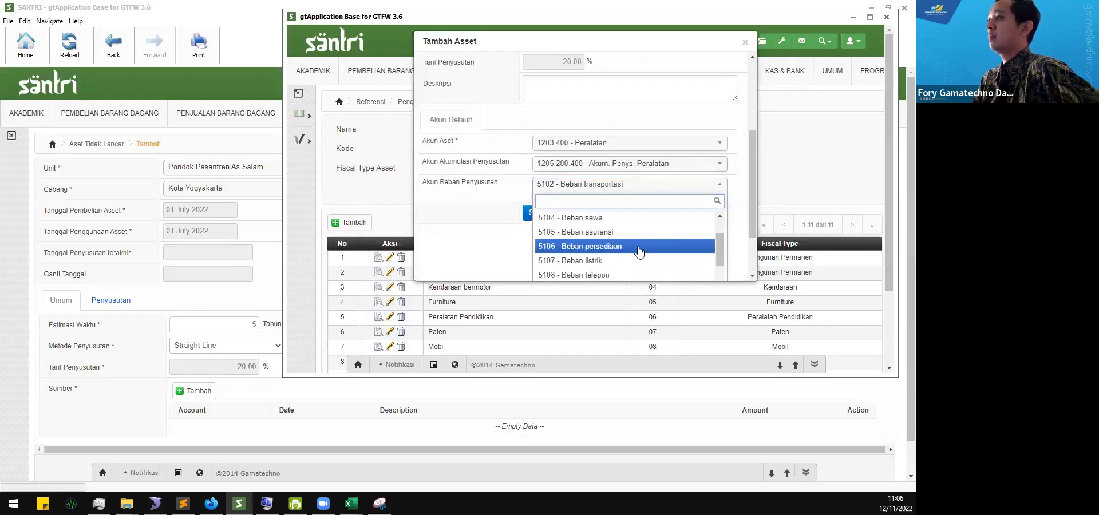
scroll(635, 251, "down", 5)
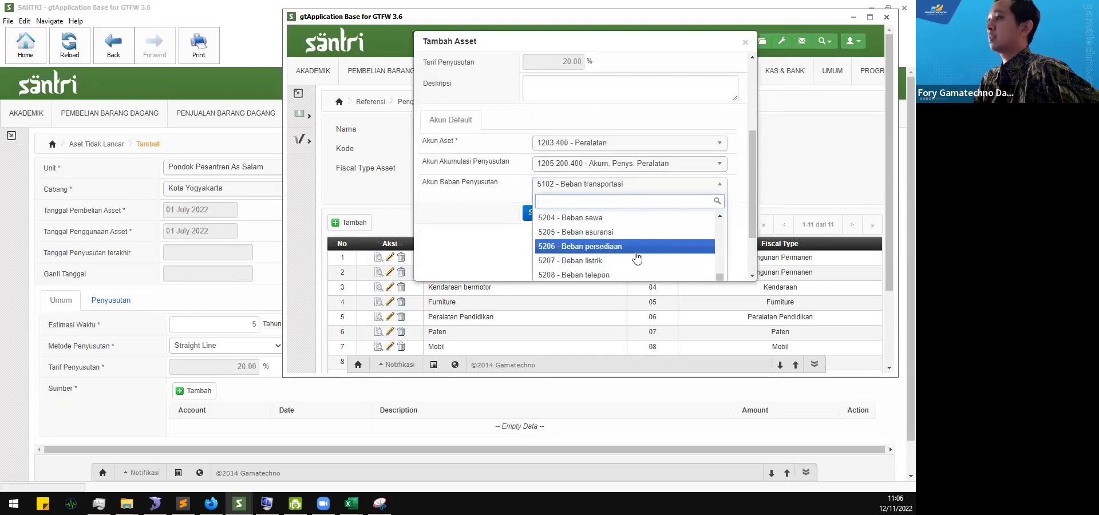
scroll(645, 168, "down", 5)
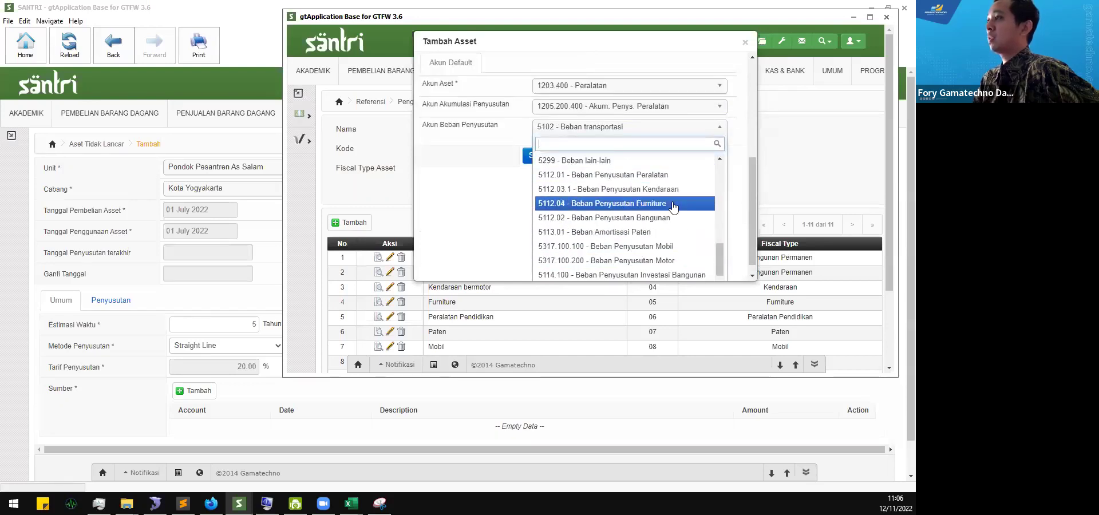
left_click(672, 181)
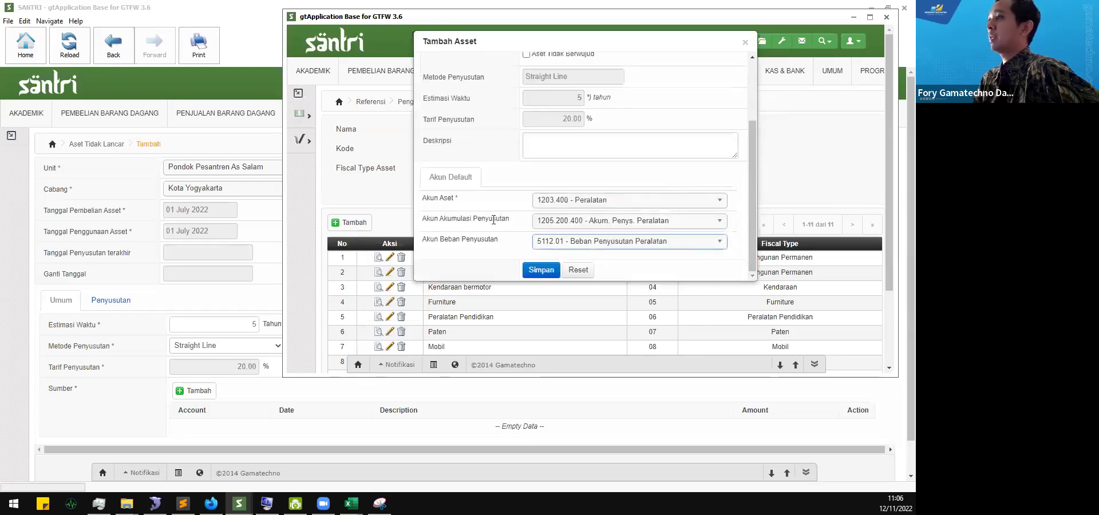
- Change the Komputer asset's Akun Beban Penyusutan to 5317.100.100 - Beban Penyusutan Mobil
left_click(718, 245)
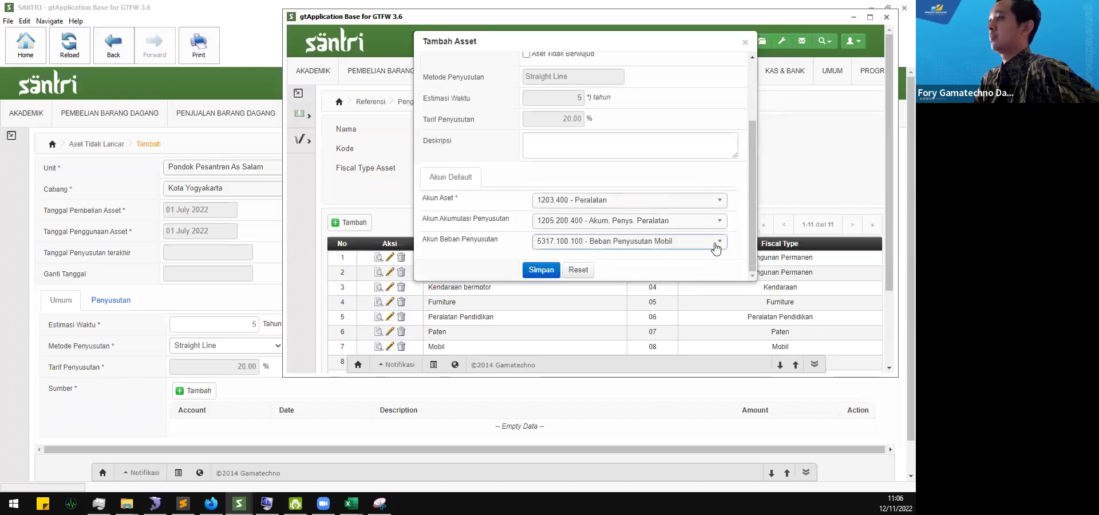
left_click(721, 242)
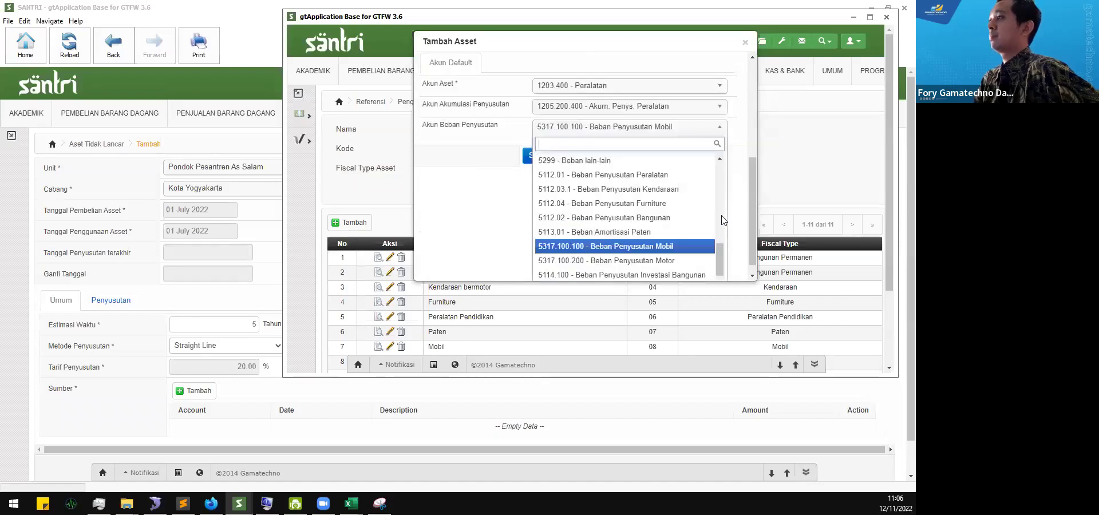
left_click(739, 221)
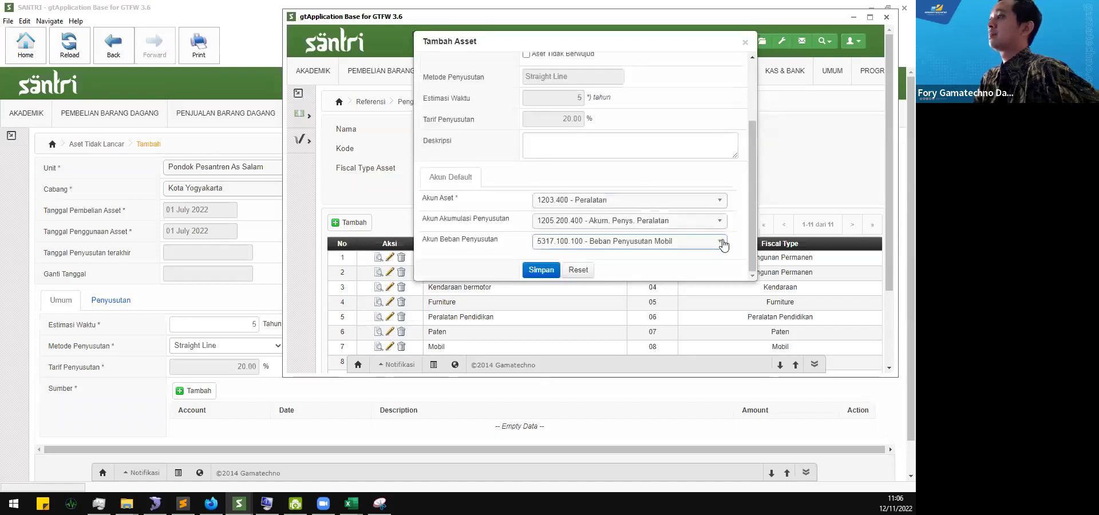
left_click(723, 244)
left_click(743, 235)
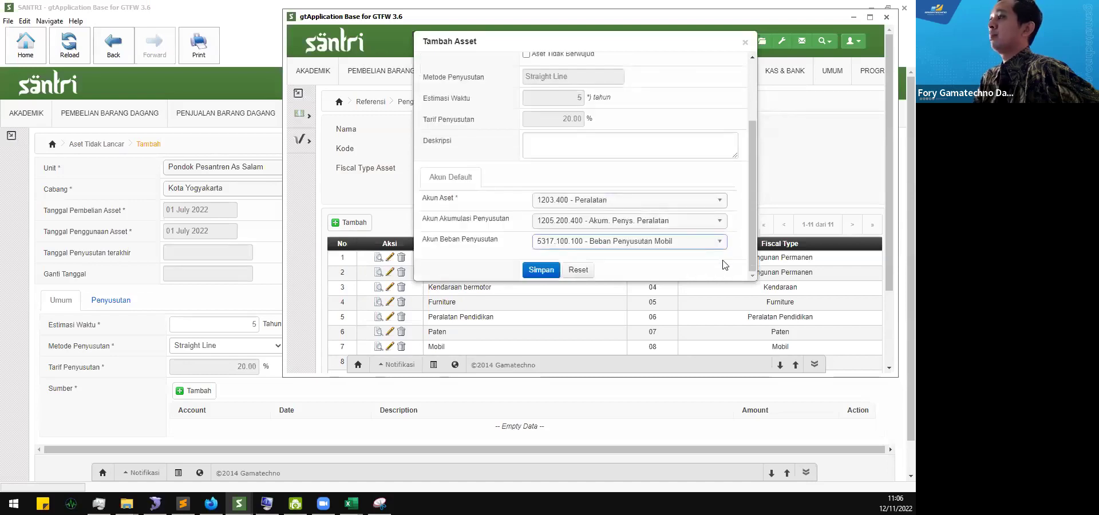
- Review the completed Tambah Asset form and save the new Komputer asset type
scroll(482, 217, "up", 3)
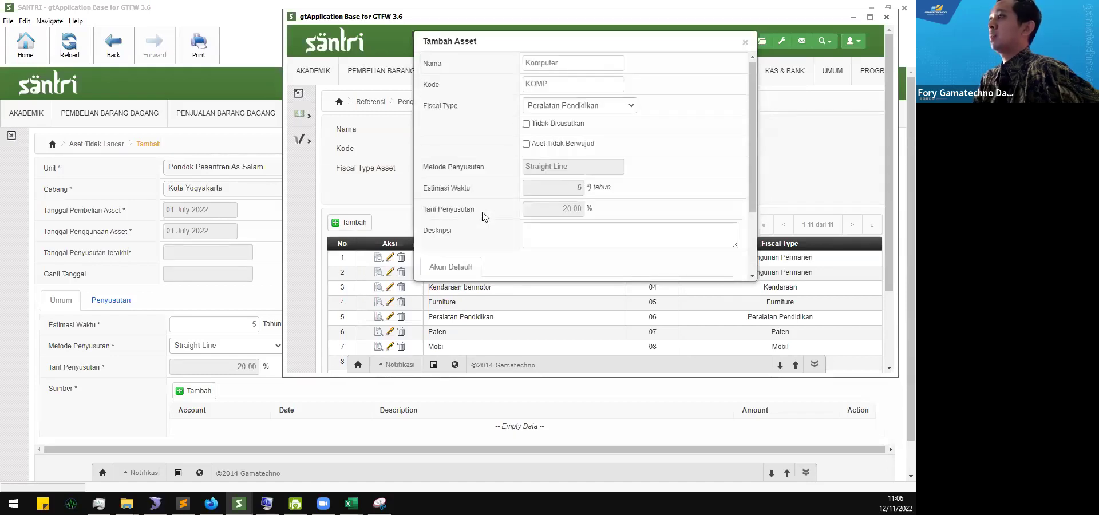
scroll(483, 217, "down", 3)
scroll(483, 216, "up", 3)
scroll(482, 216, "down", 3)
scroll(483, 216, "up", 3)
scroll(482, 217, "down", 3)
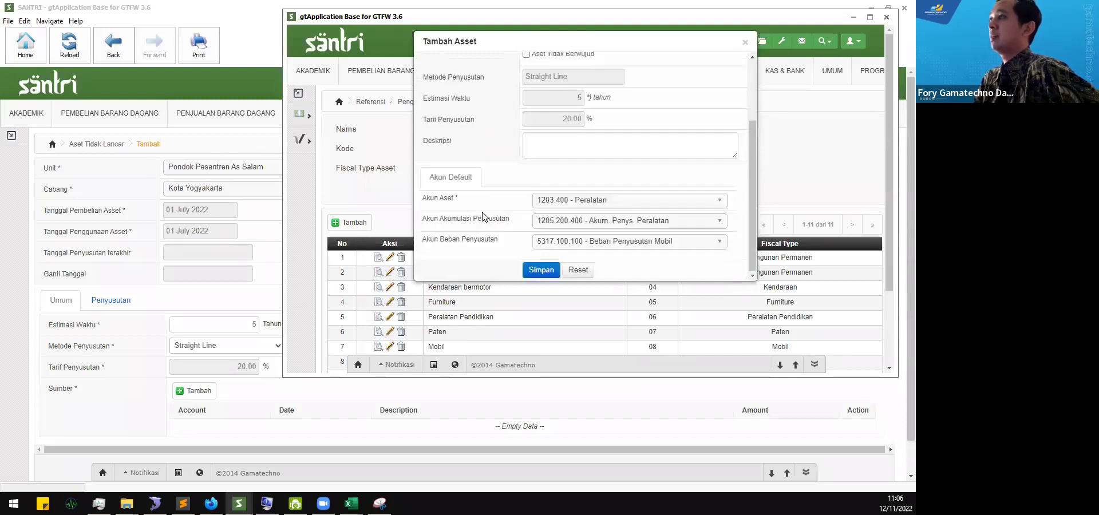
left_click(541, 270)
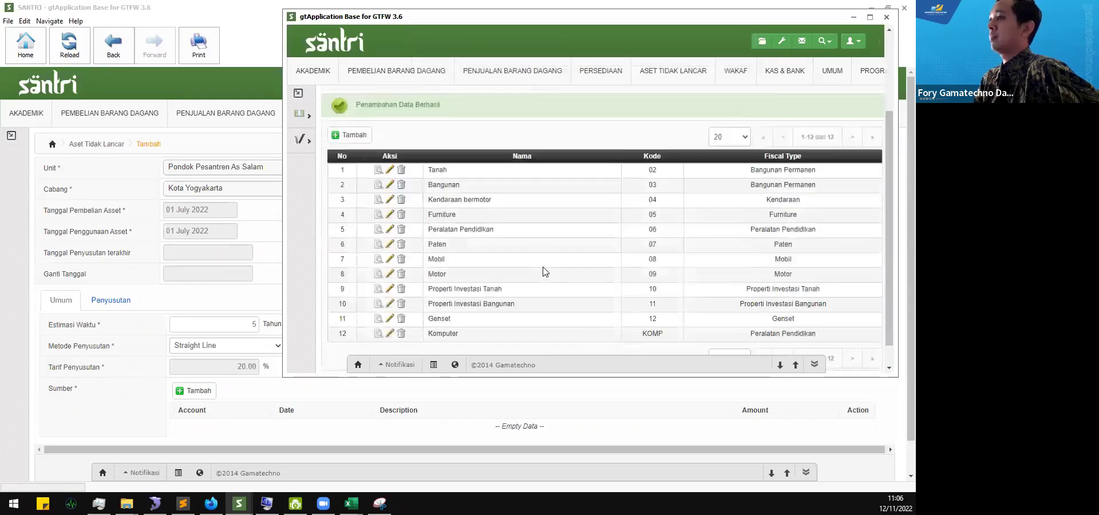
- Check the new Komputer entry's name, code and fiscal type in the asset type list
scroll(544, 272, "down", 2)
left_click_drag(429, 308, 818, 309)
left_click(612, 312)
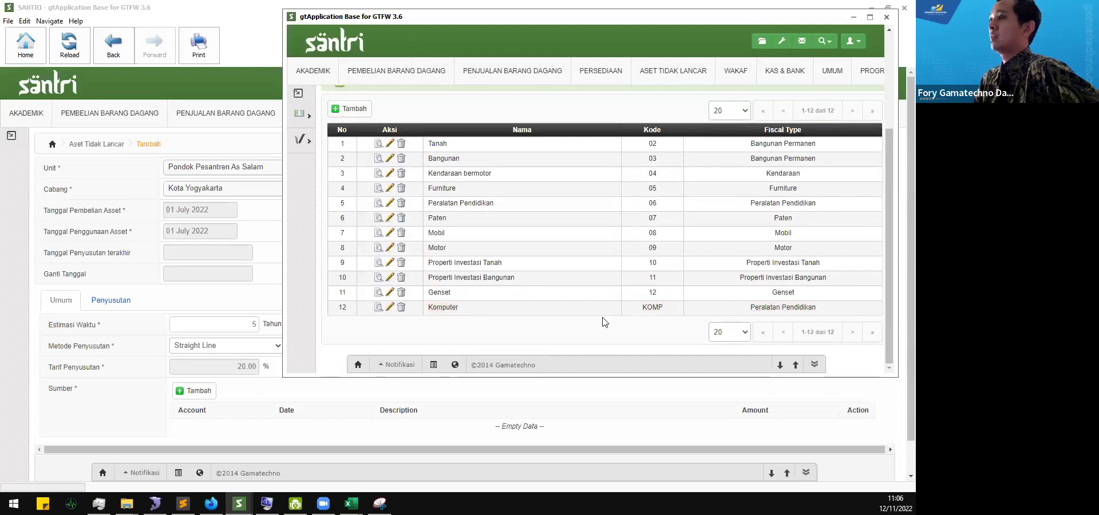
scroll(603, 322, "up", 4)
- Return to the Aset Tidak Lancar entry form and look through the available Jenis Aset options
left_click(264, 299)
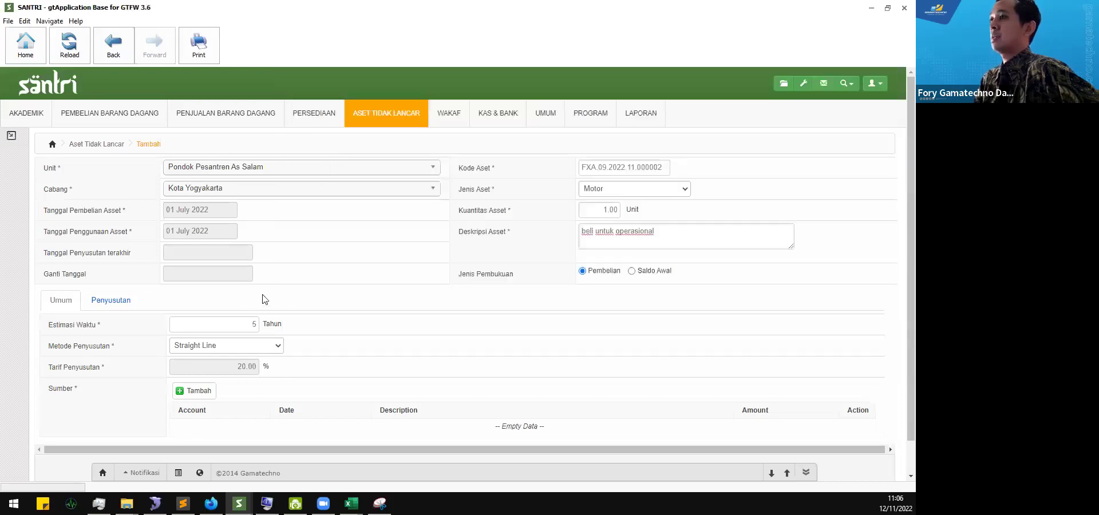
left_click(656, 191)
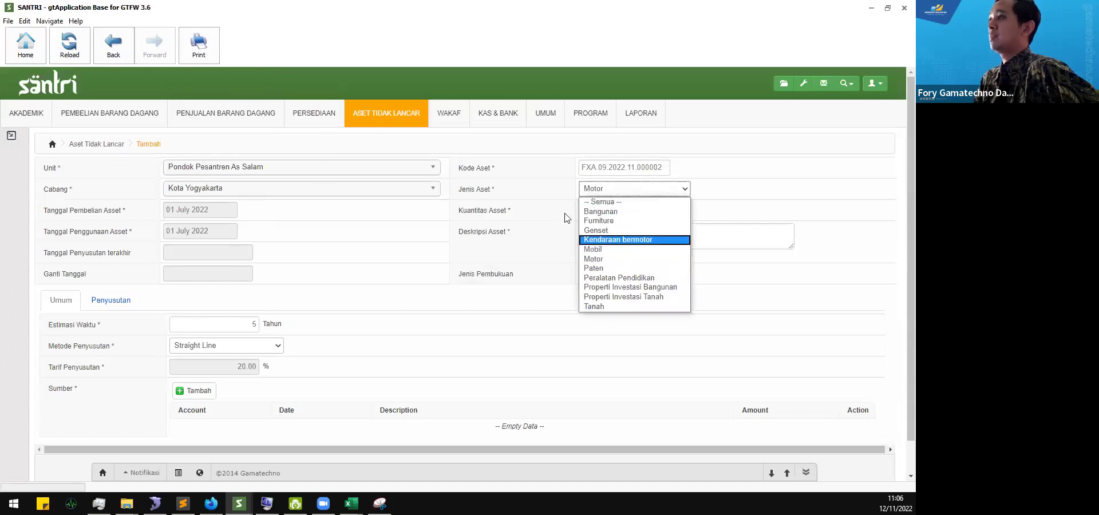
left_click(632, 192)
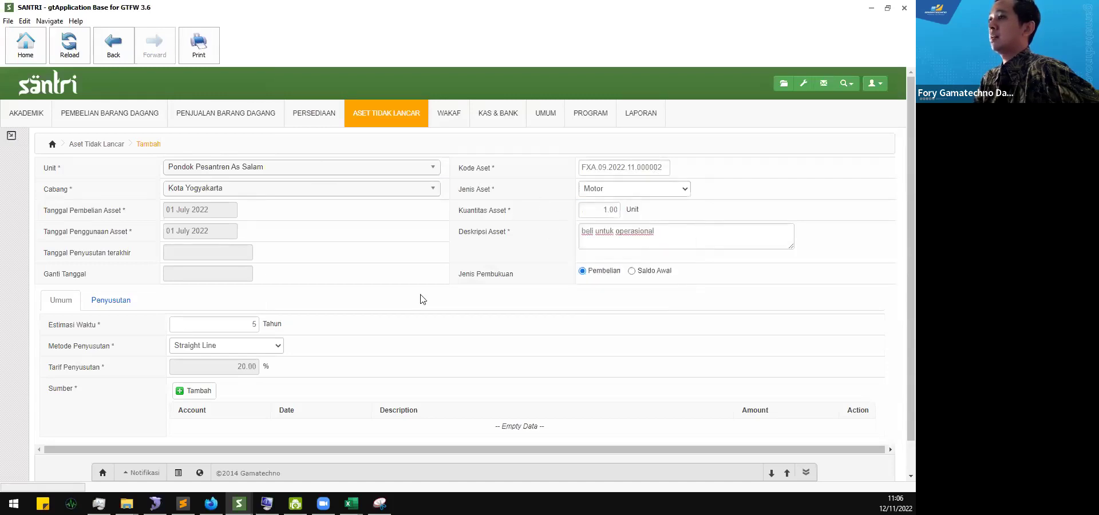
scroll(423, 300, "down", 1)
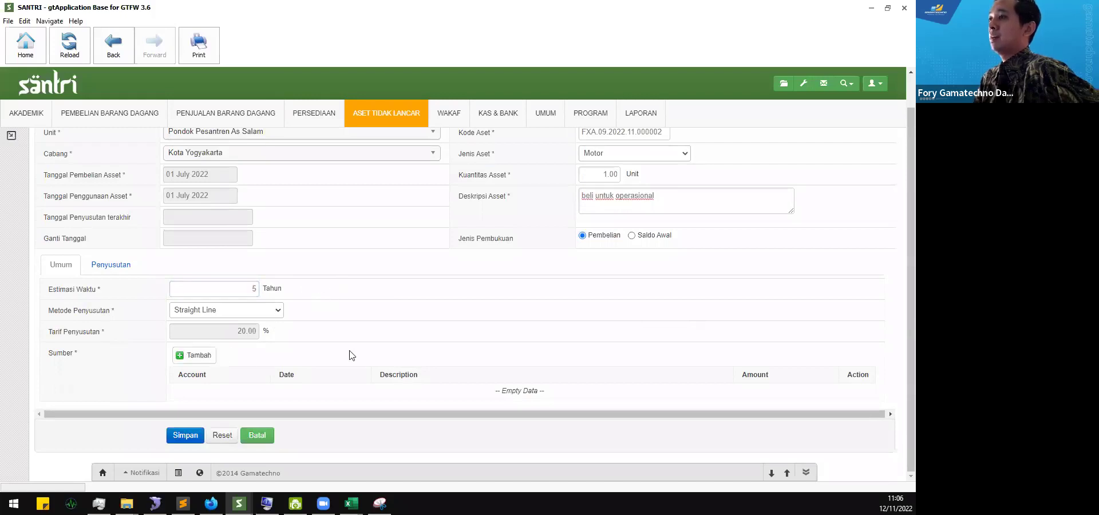
scroll(413, 304, "up", 1)
scroll(400, 312, "down", 1)
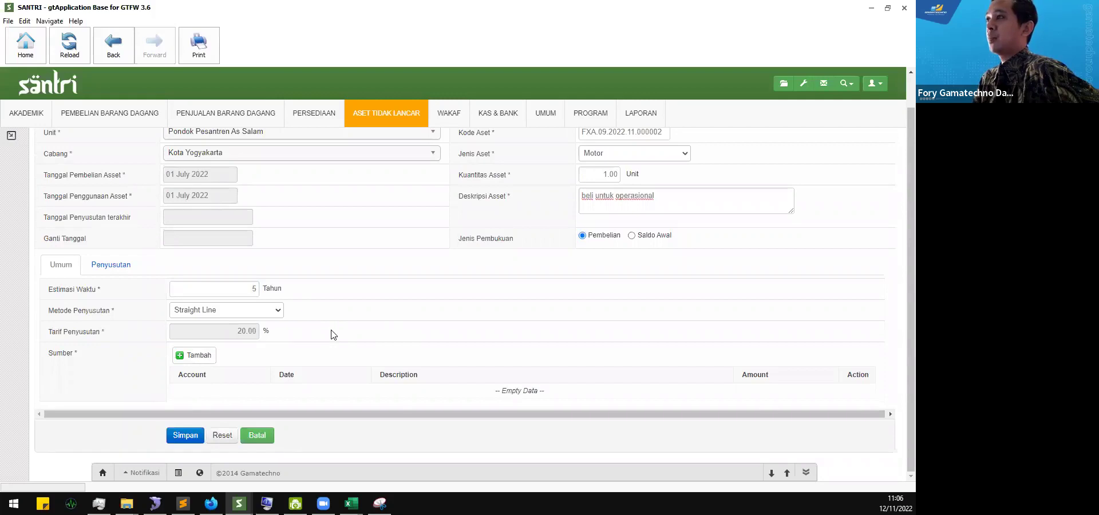
scroll(333, 334, "up", 1)
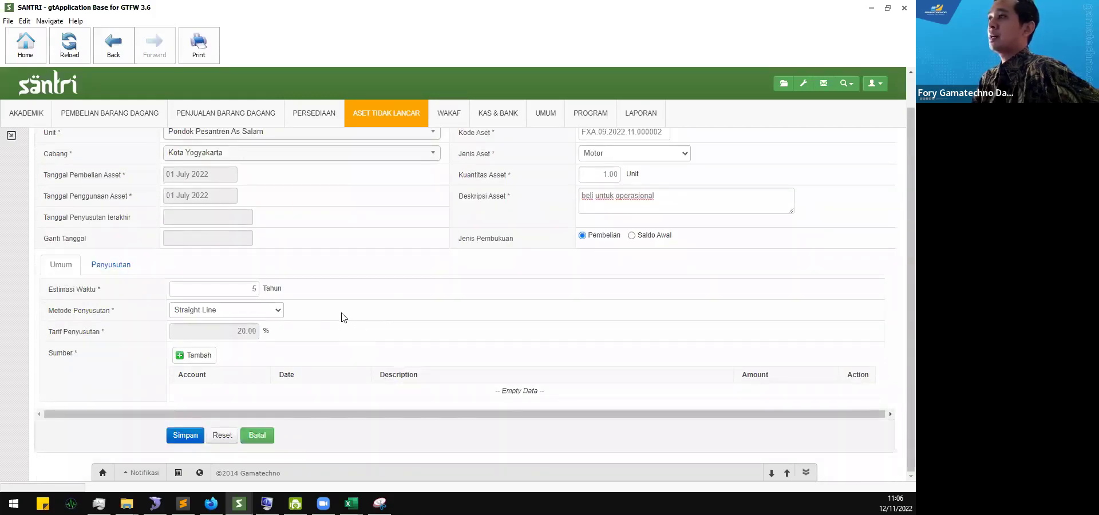
scroll(346, 317, "up", 1)
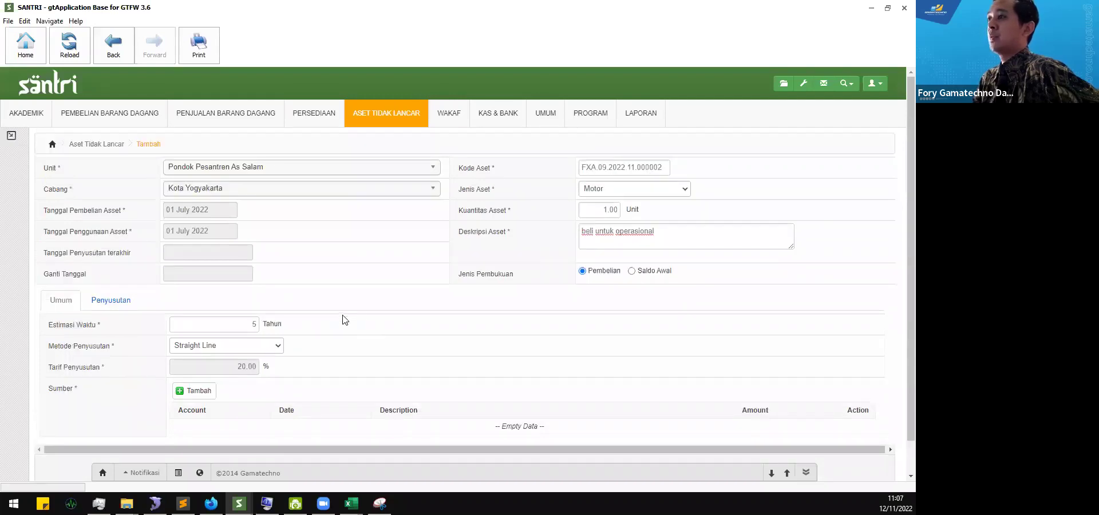
scroll(343, 319, "down", 1)
mouse_move(239, 504)
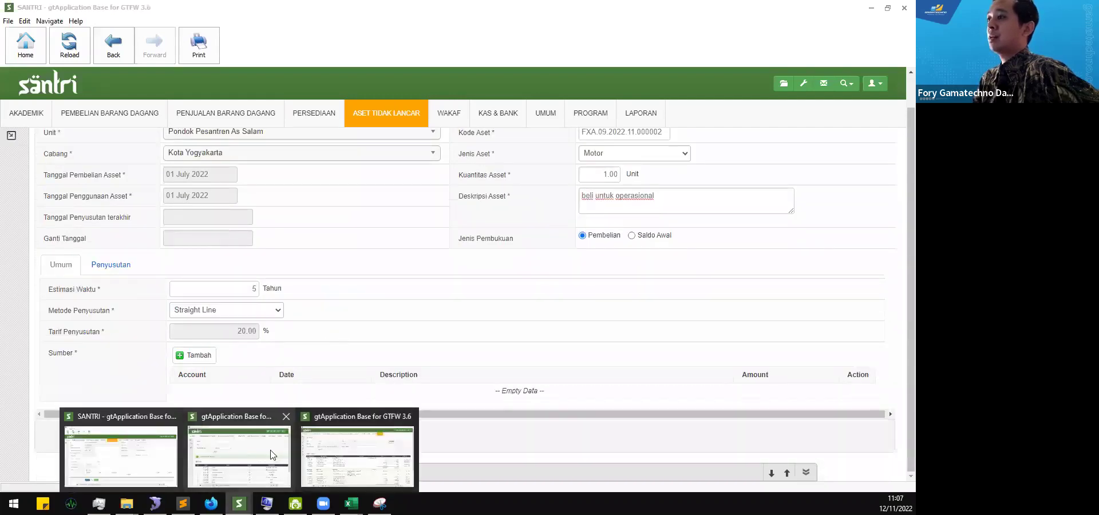
left_click(369, 280)
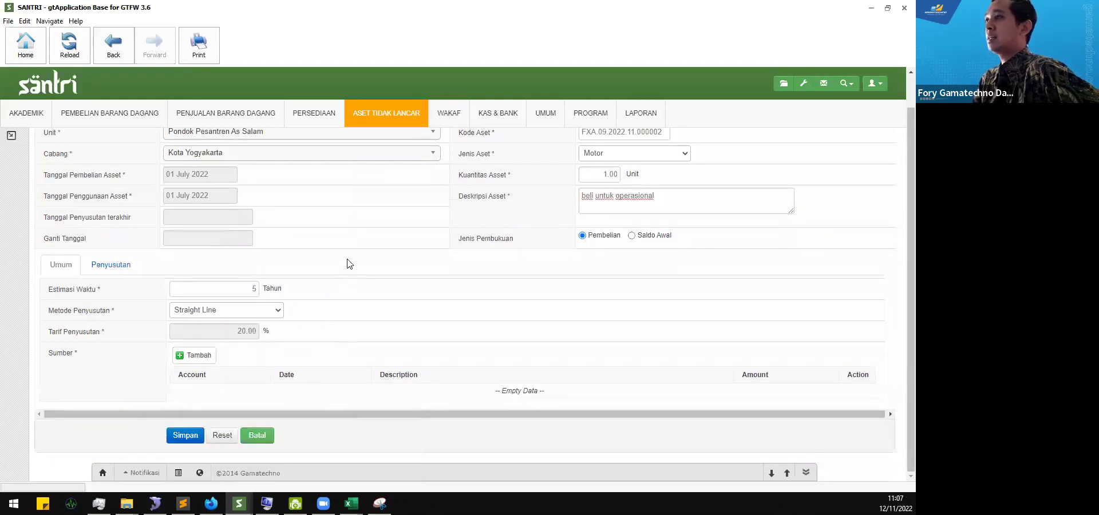
- Set the Motor asset's Estimasi Waktu to 10 Tahun
scroll(347, 263, "up", 1)
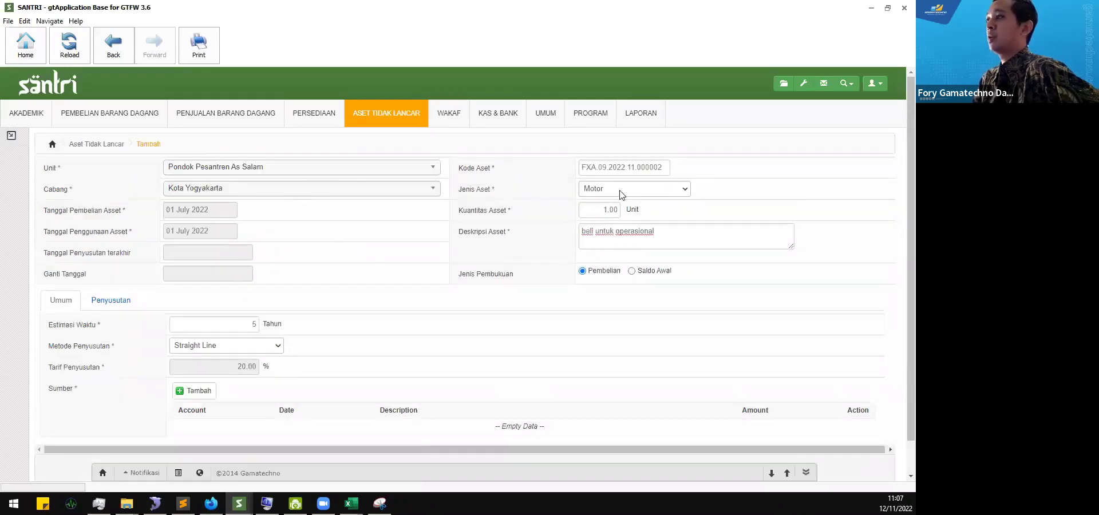
left_click(685, 195)
left_click(395, 276)
scroll(354, 318, "down", 1)
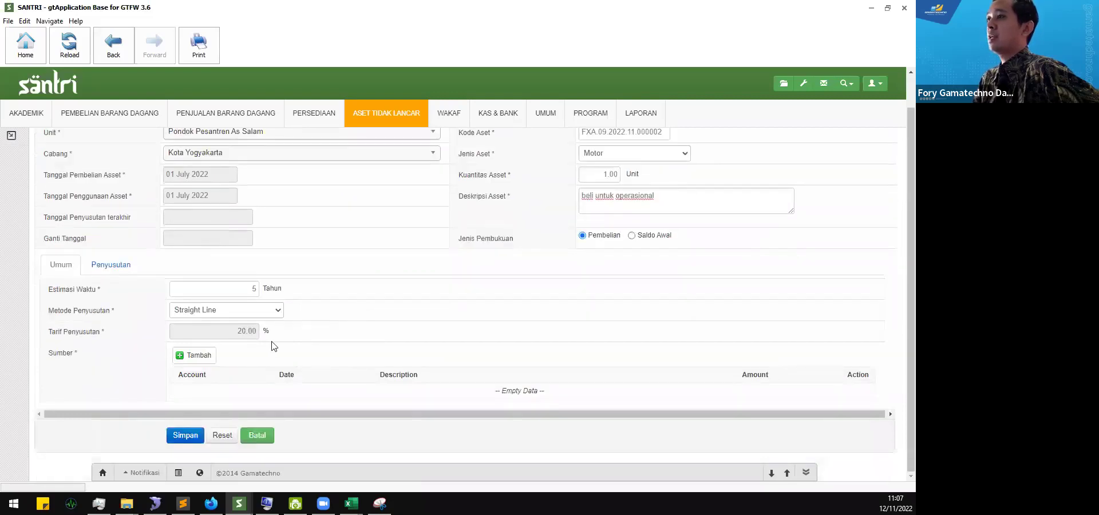
left_click_drag(53, 290, 109, 288)
left_click(116, 288)
left_click(224, 287)
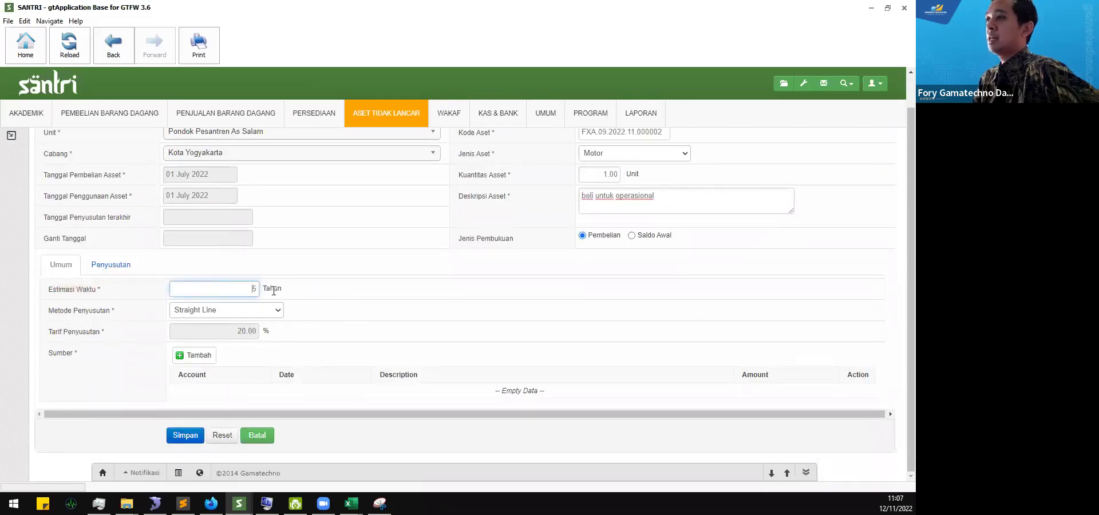
left_click_drag(249, 289, 346, 290)
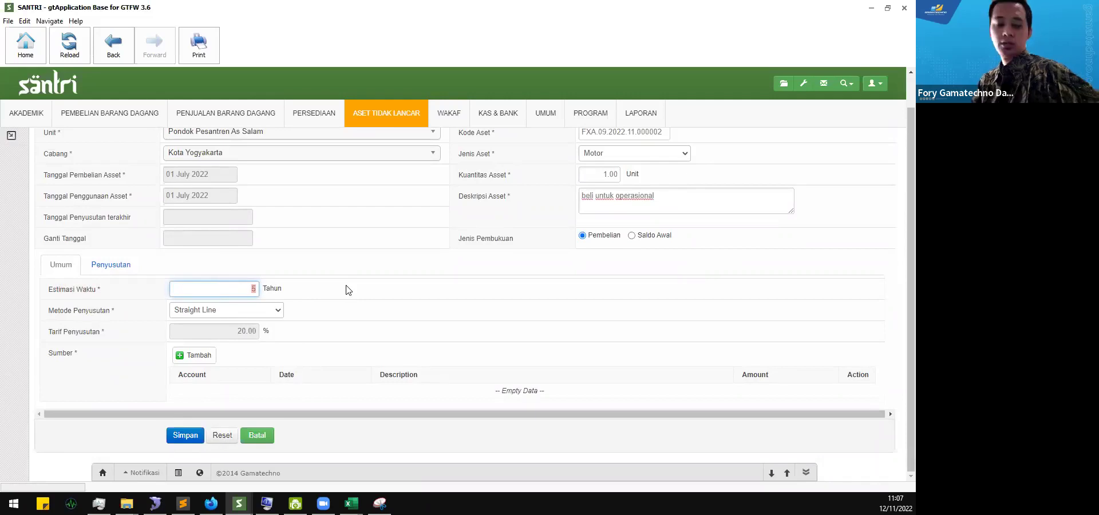
type("10")
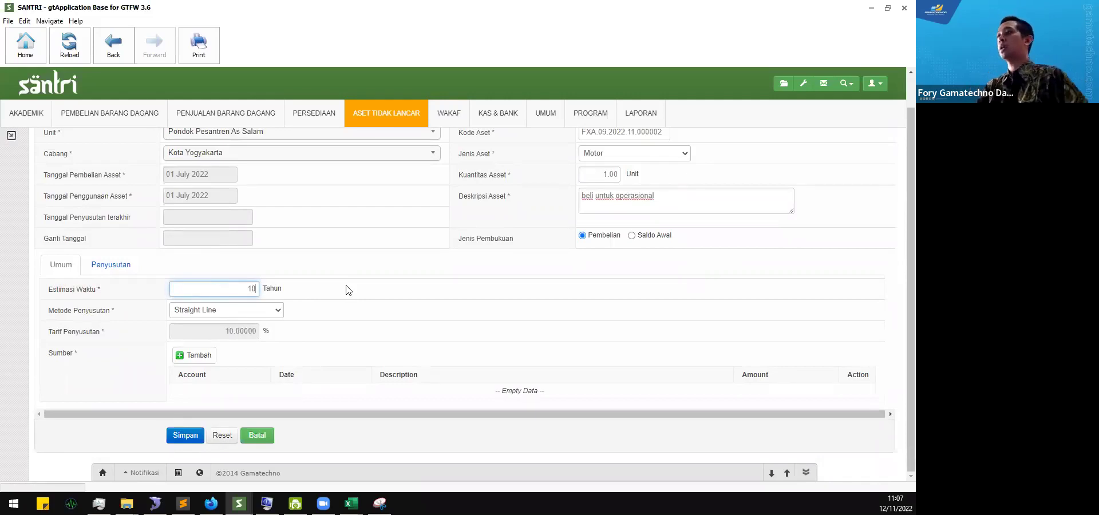
left_click(347, 290)
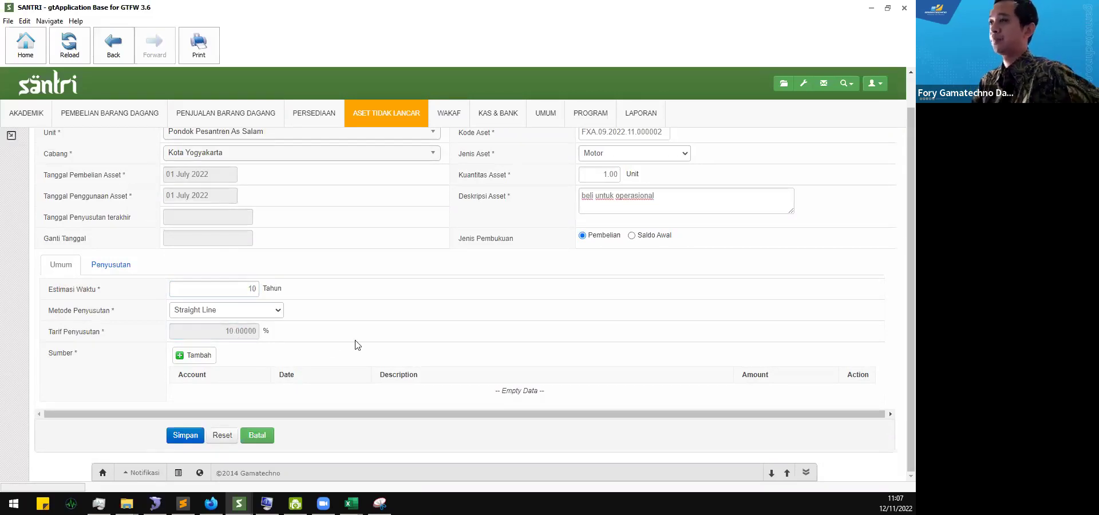
- Try an Estimasi Waktu of 5 Tahun to compare the Tarif Penyusutan, and restore it to 10 Tahun
left_click_drag(101, 332, 56, 337)
left_click(123, 338)
left_click_drag(240, 291, 282, 291)
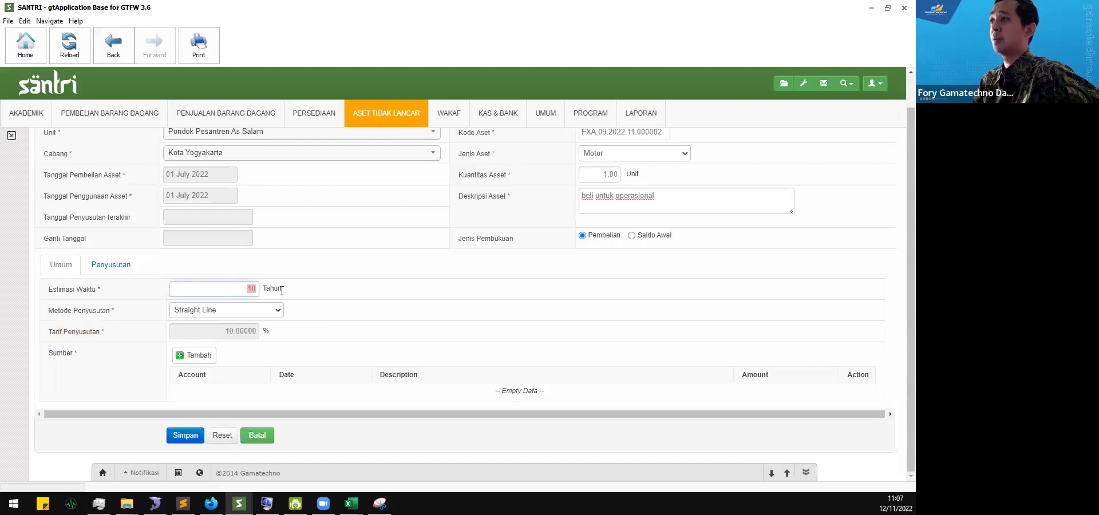
type("5")
left_click(350, 304)
double_click(257, 288)
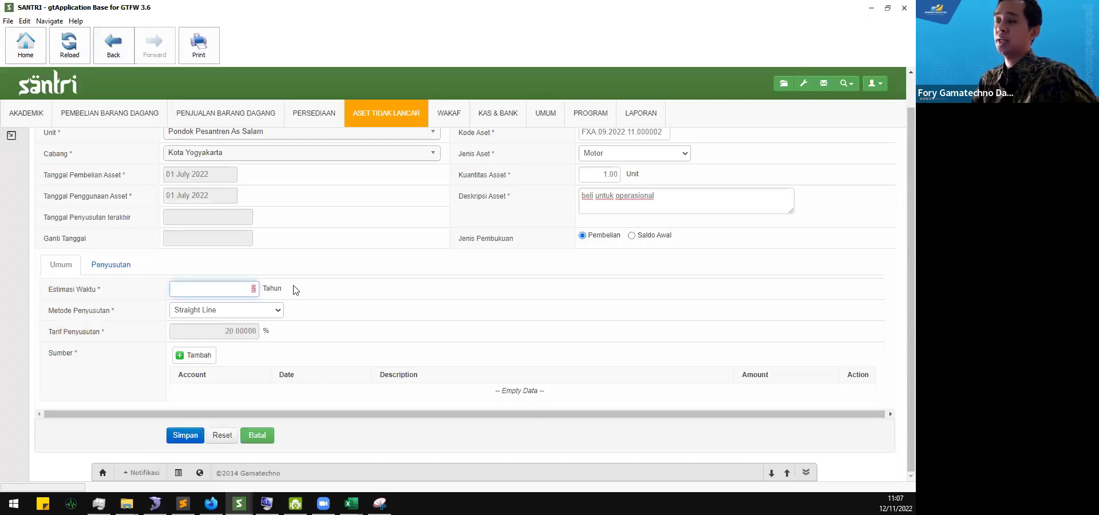
type("10")
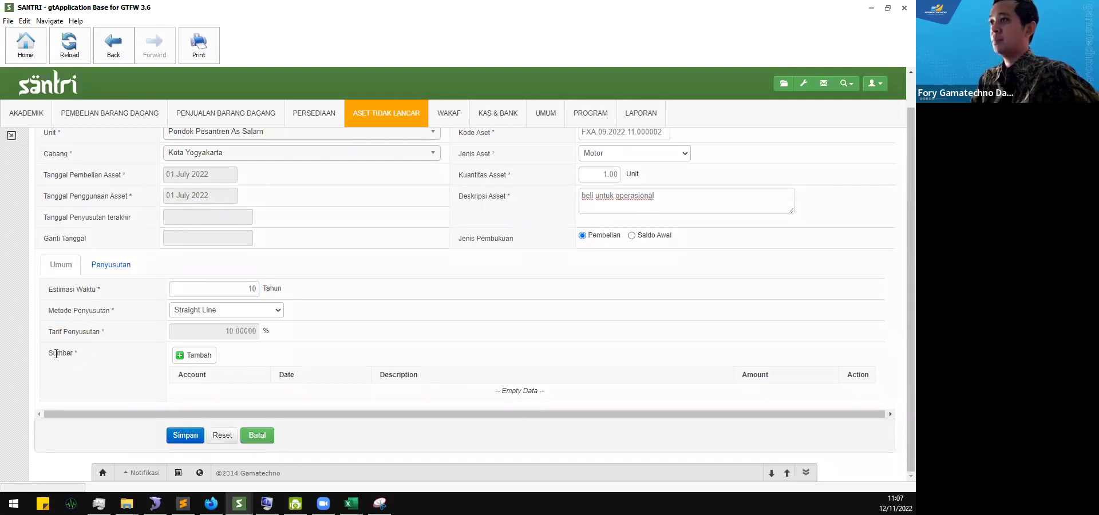
- Add the Bank Mandiri account 1102.002 as the purchase's Sumber with an amount of 15,000,000.00
left_click_drag(54, 354, 104, 360)
left_click(110, 360)
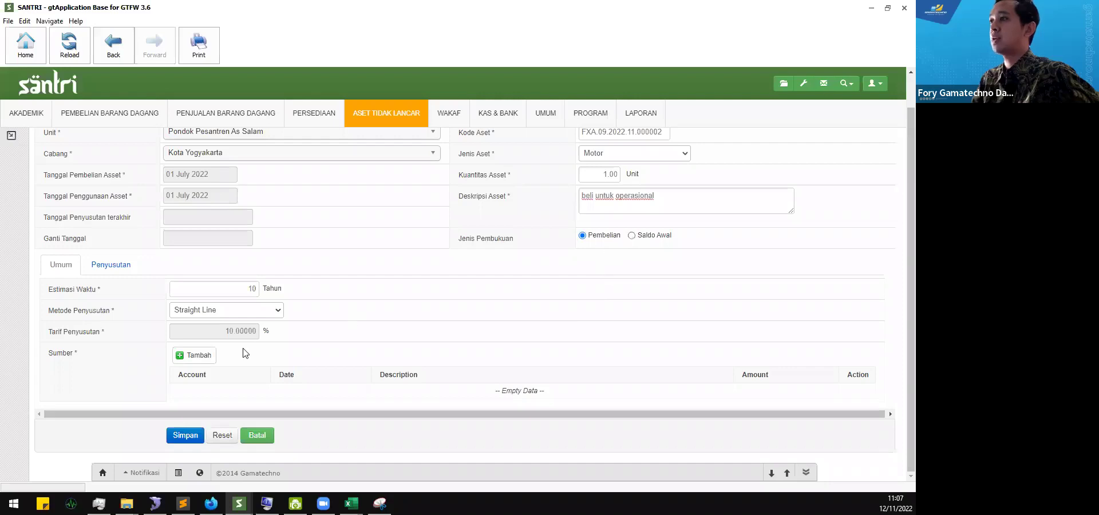
left_click(205, 360)
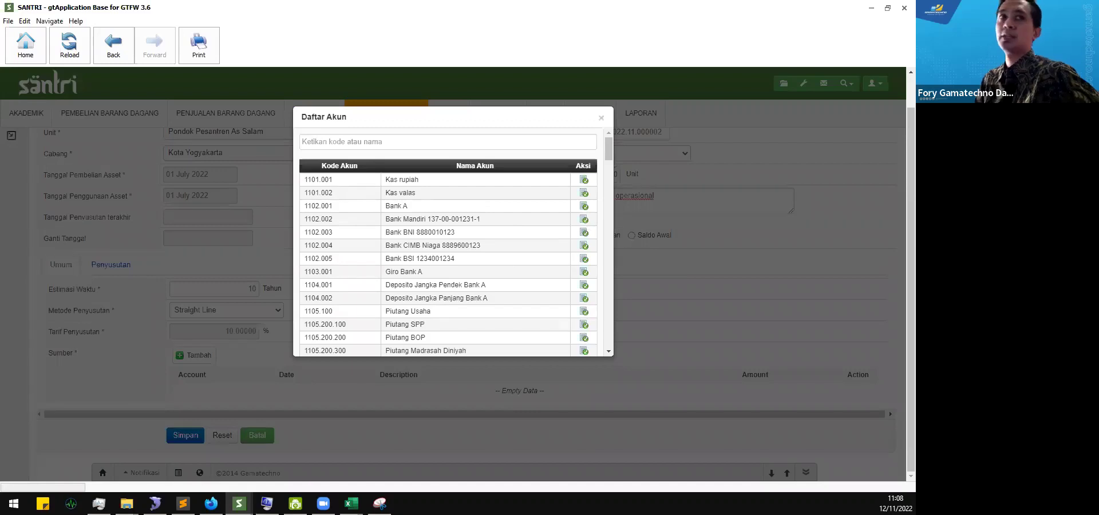
key("alt+Tab")
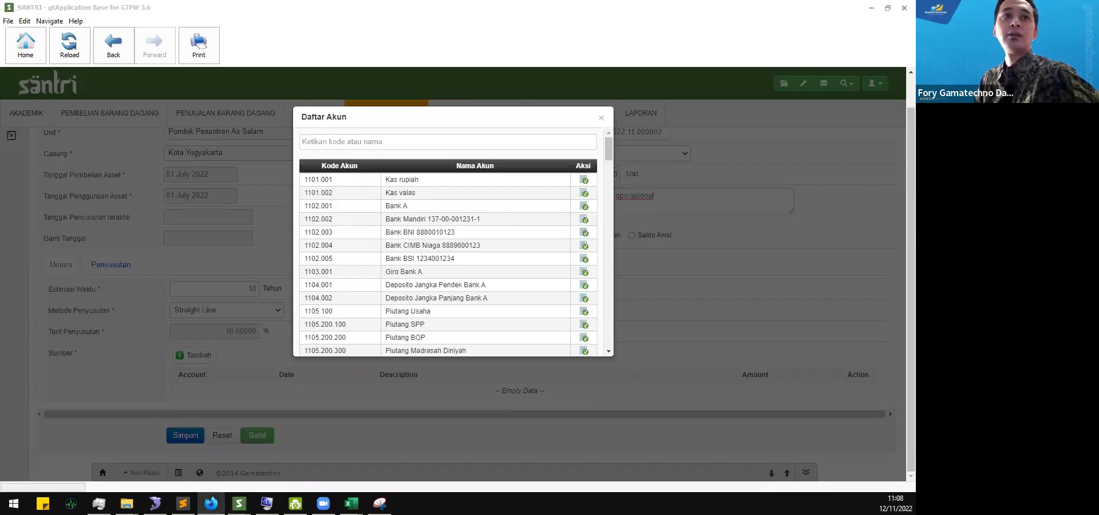
left_click(584, 221)
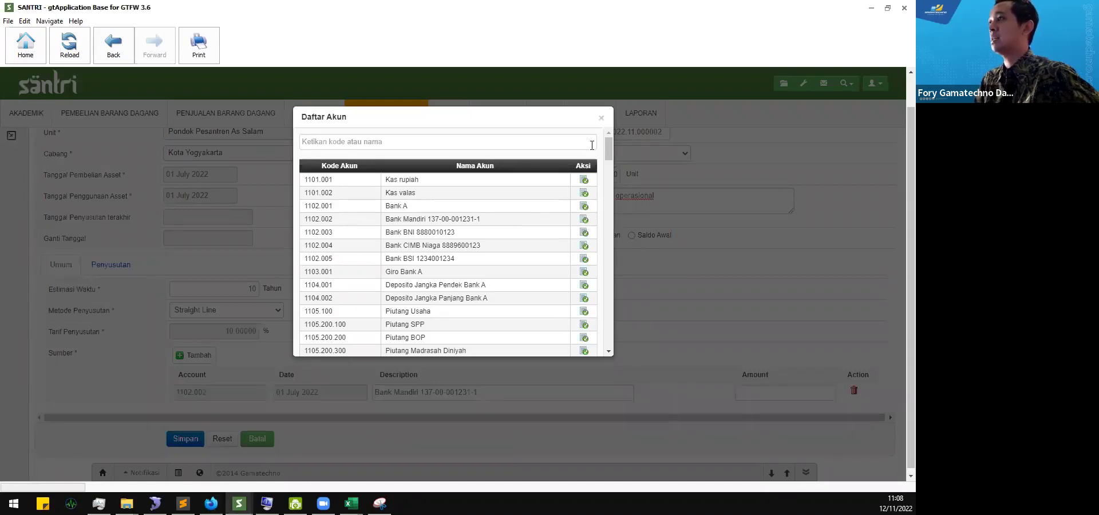
left_click(602, 122)
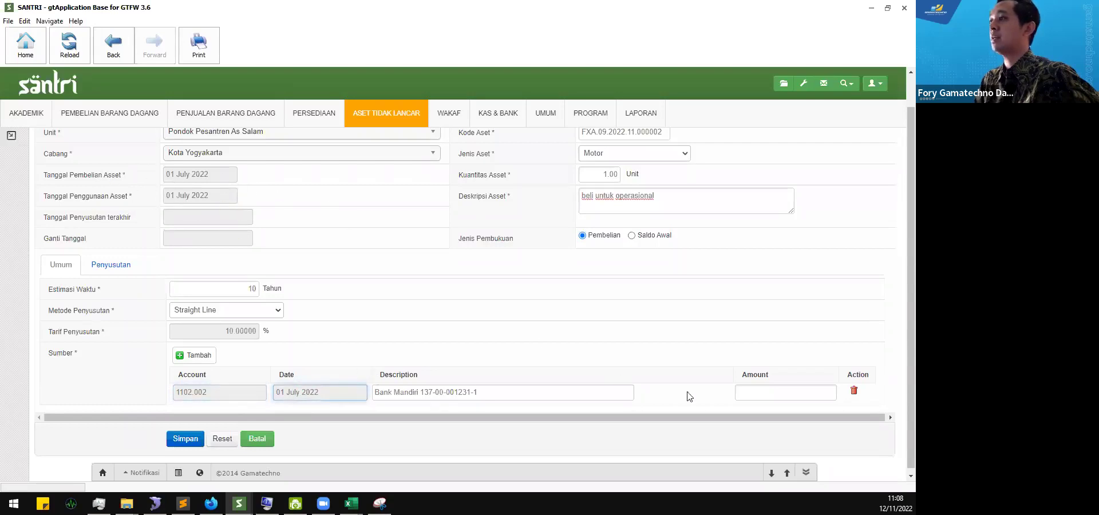
left_click(780, 392)
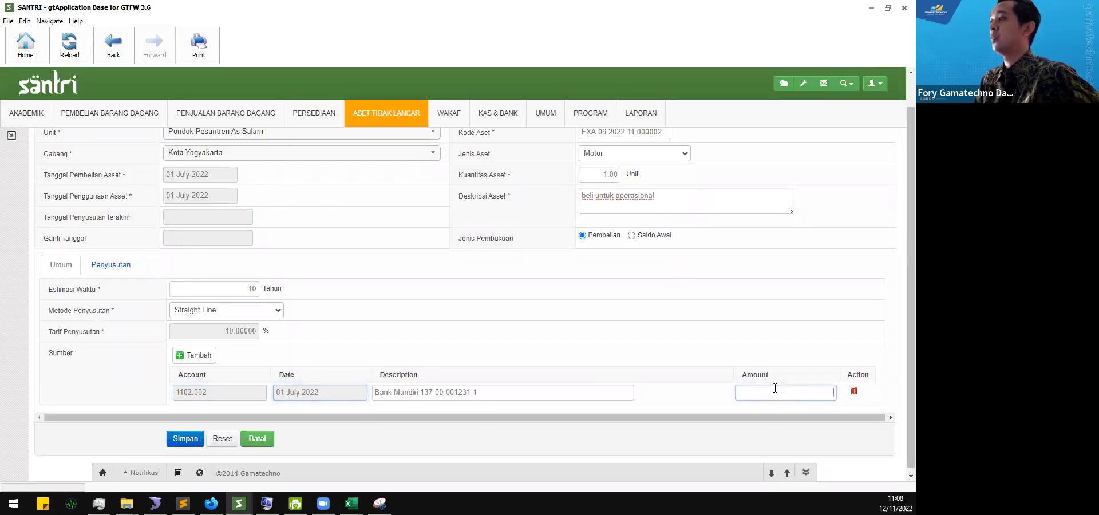
left_click(721, 348)
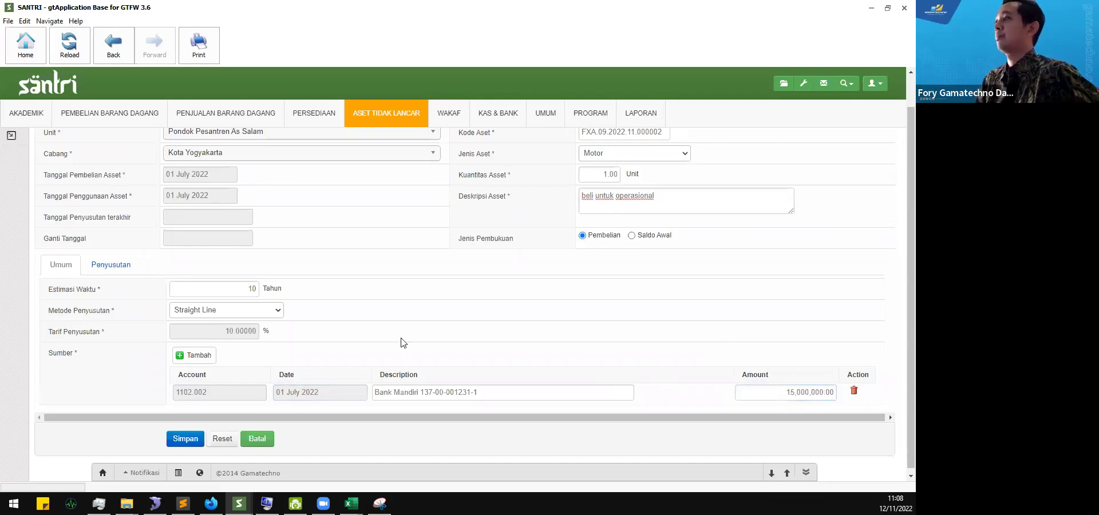
- Open the Aset Tidak Lancar list in a separate window to view the recorded assets
scroll(425, 329, "up", 1)
scroll(425, 330, "down", 1)
scroll(425, 329, "up", 1)
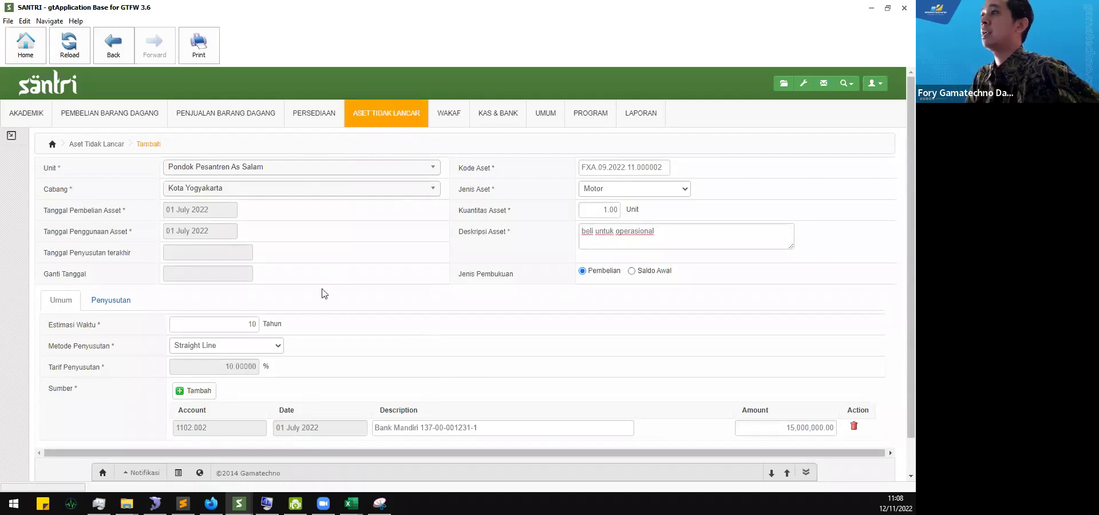
right_click(382, 117)
left_click(402, 122)
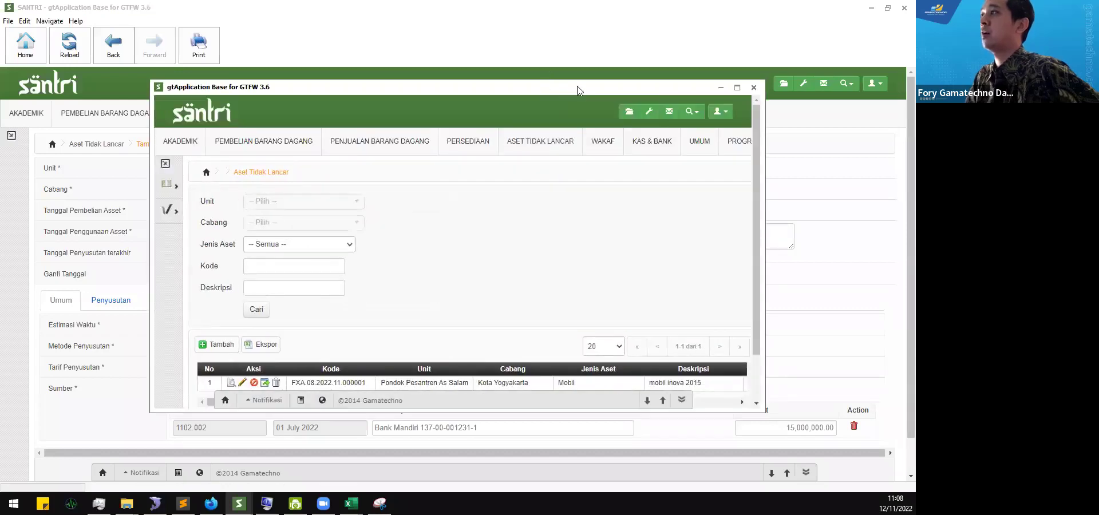
left_click(737, 87)
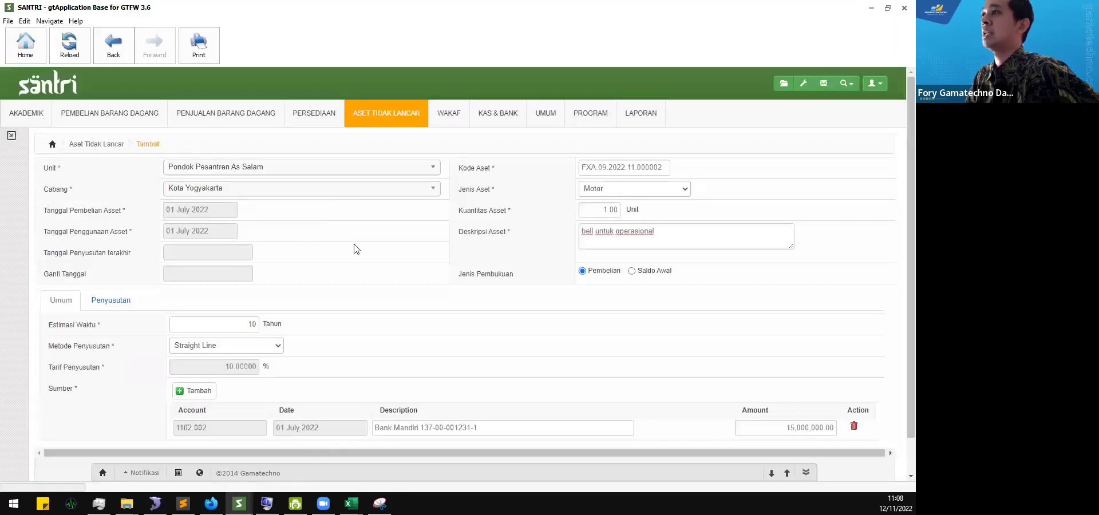
- Review the entry form's Unit and Cabang options and its purchase and usage date fields
left_click(198, 166)
left_click(118, 173)
left_click(184, 186)
left_click(129, 191)
left_click(171, 172)
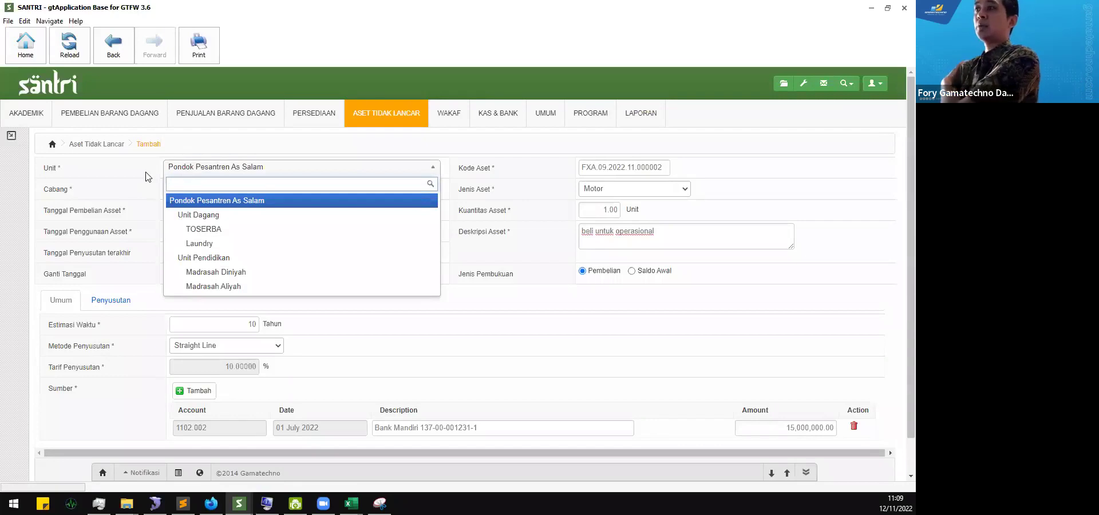
left_click(146, 177)
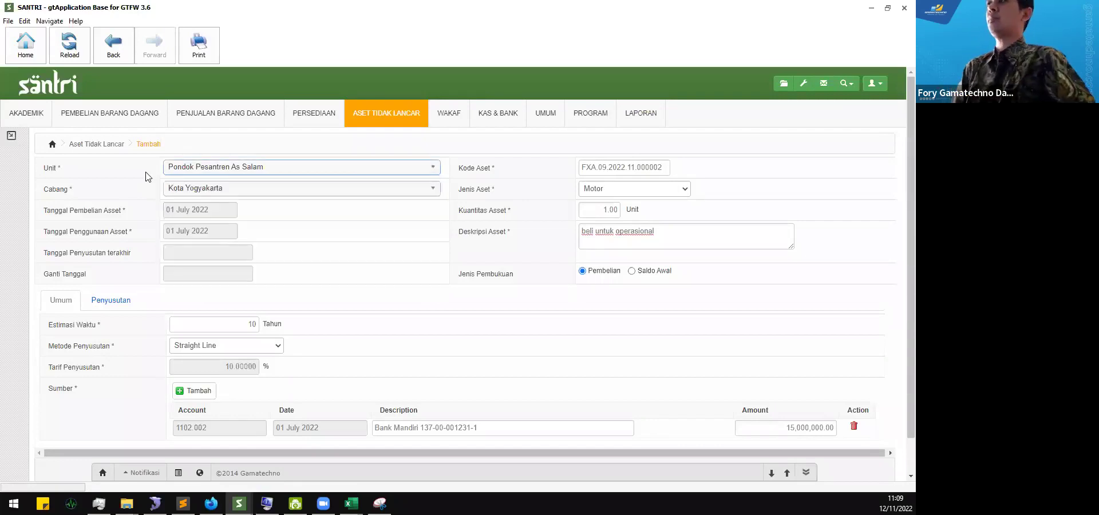
left_click(207, 212)
left_click(263, 268)
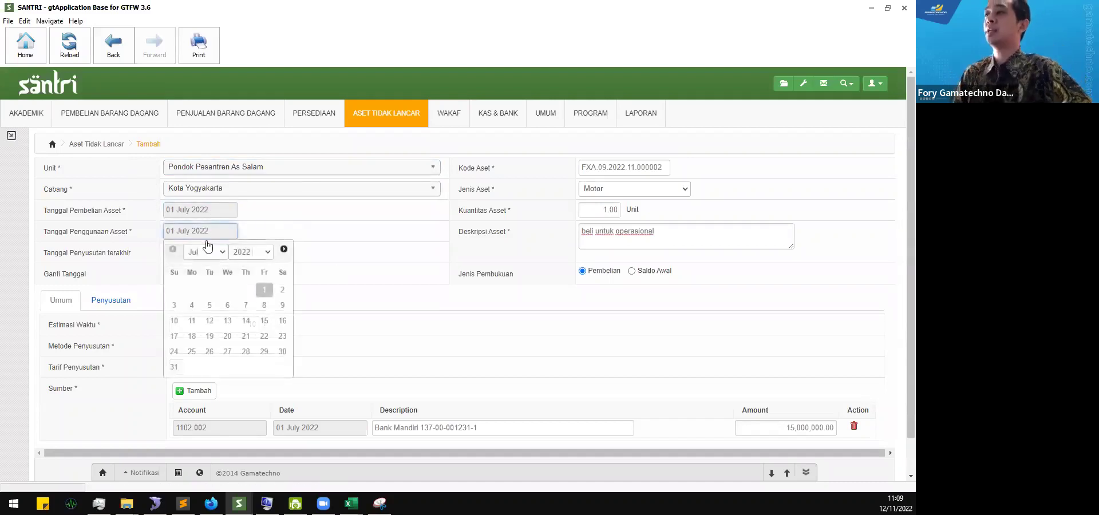
left_click(377, 298)
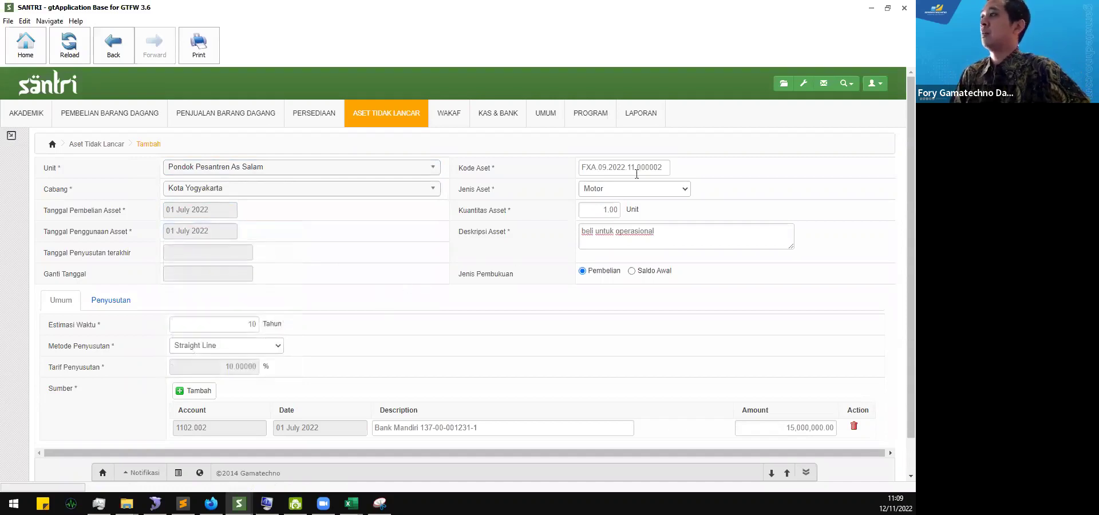
- Review the asset's Kode Aset, Jenis Aset options, Kuantitas Aset and Deskripsi Aset fields
left_click(667, 166)
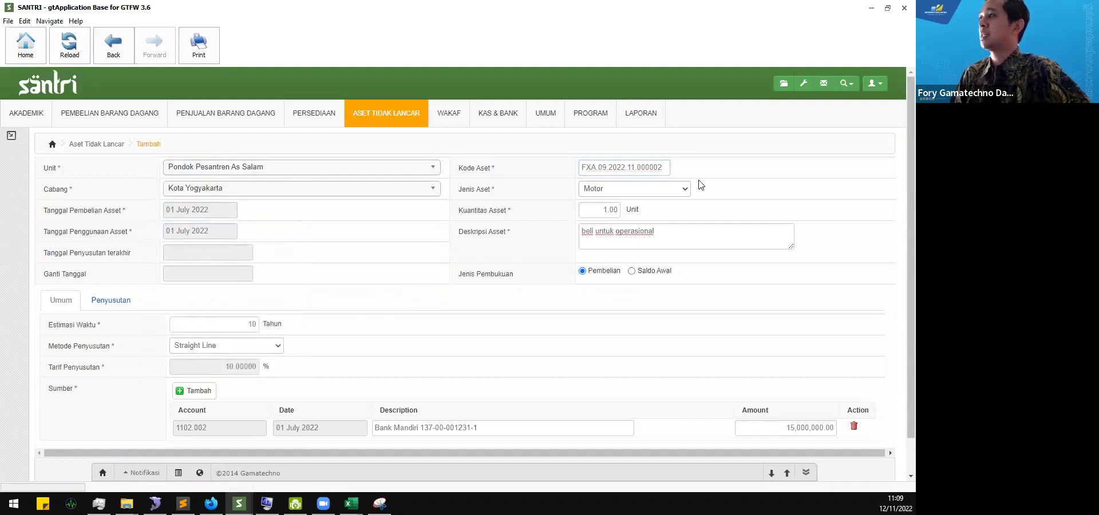
left_click(651, 191)
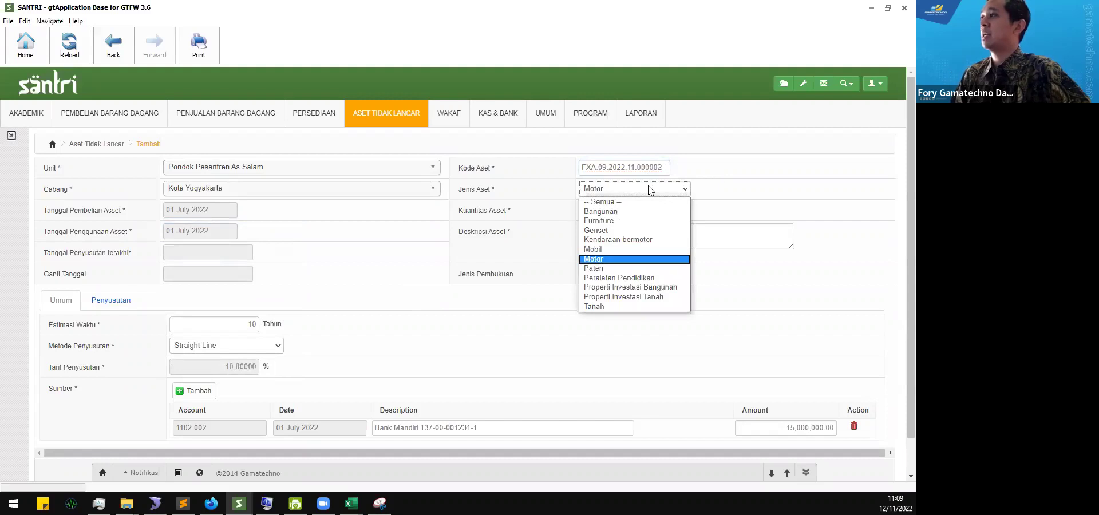
left_click(532, 256)
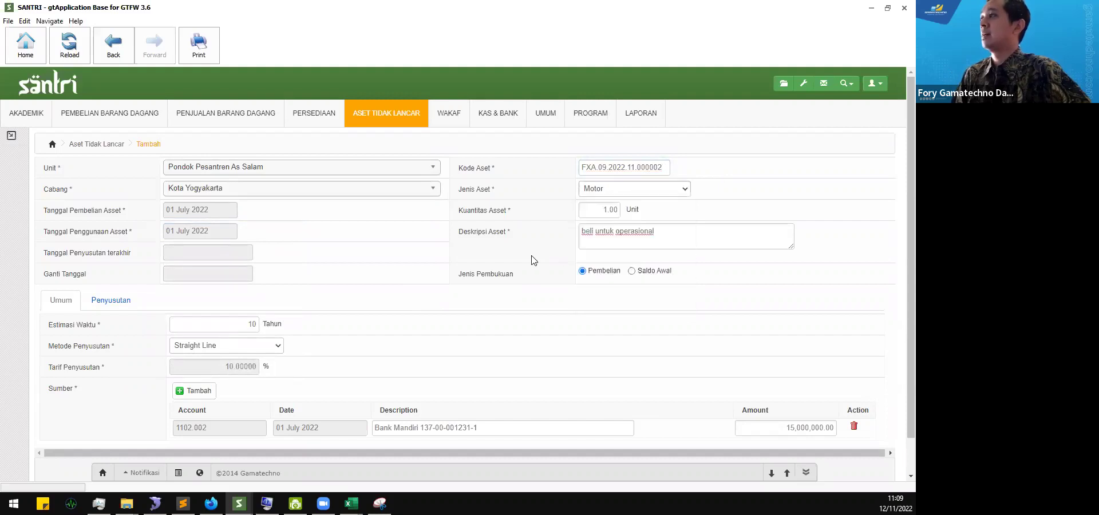
left_click(632, 191)
left_click(538, 215)
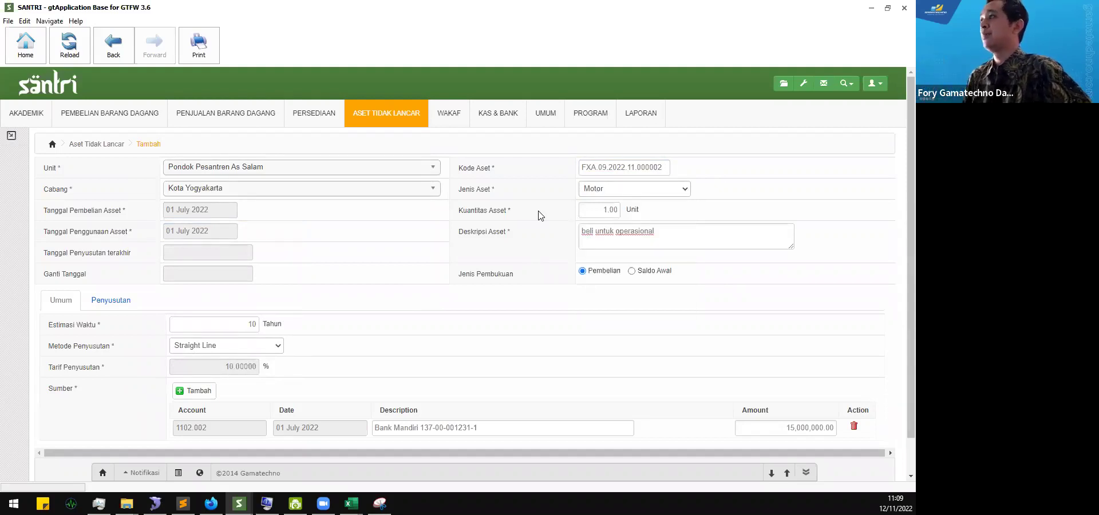
left_click(590, 212)
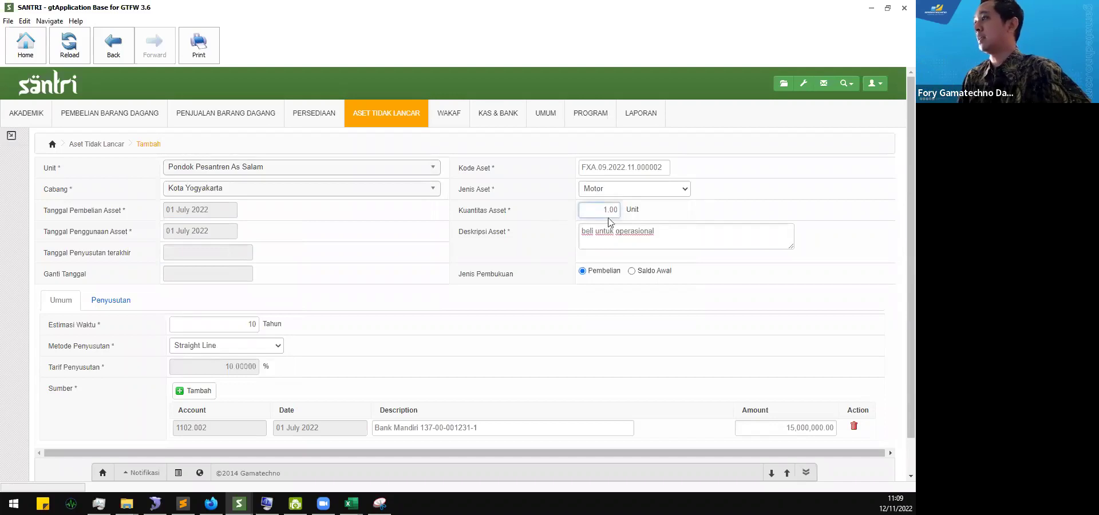
left_click(674, 233)
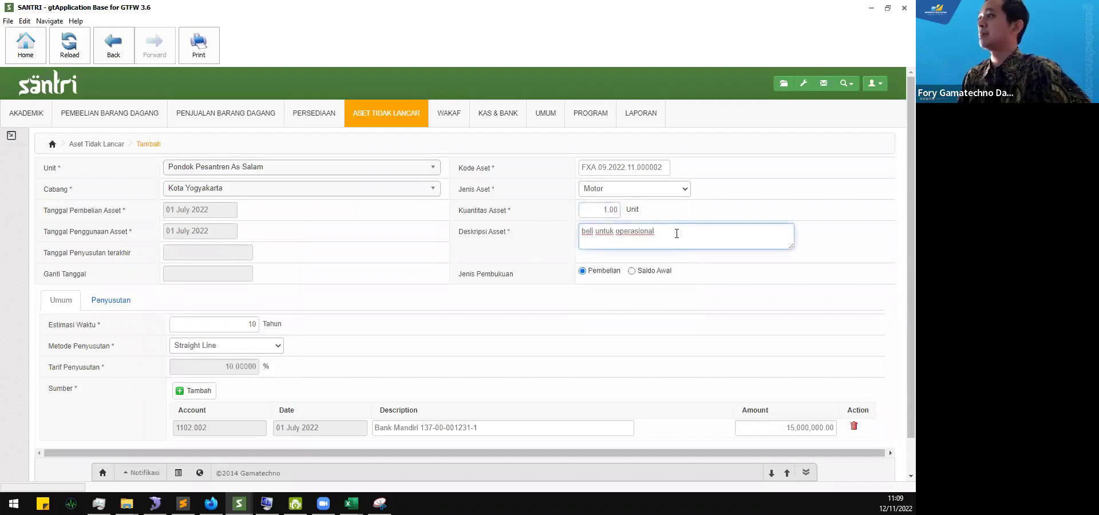
left_click(517, 258)
- Review the Jenis Pembukuan choice and the Estimasi Waktu under the asset's general details
scroll(517, 258, "down", 1)
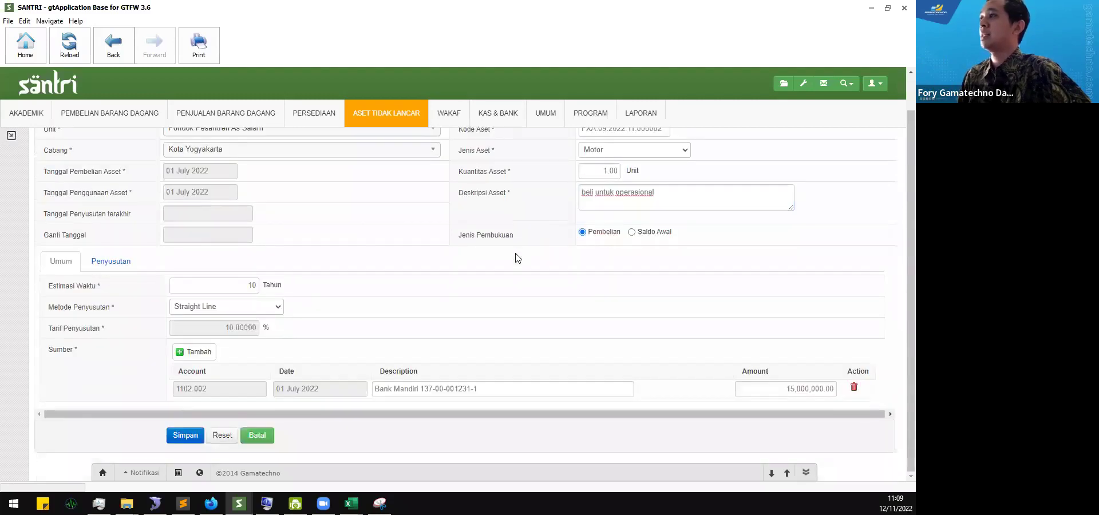
left_click_drag(458, 239, 517, 238)
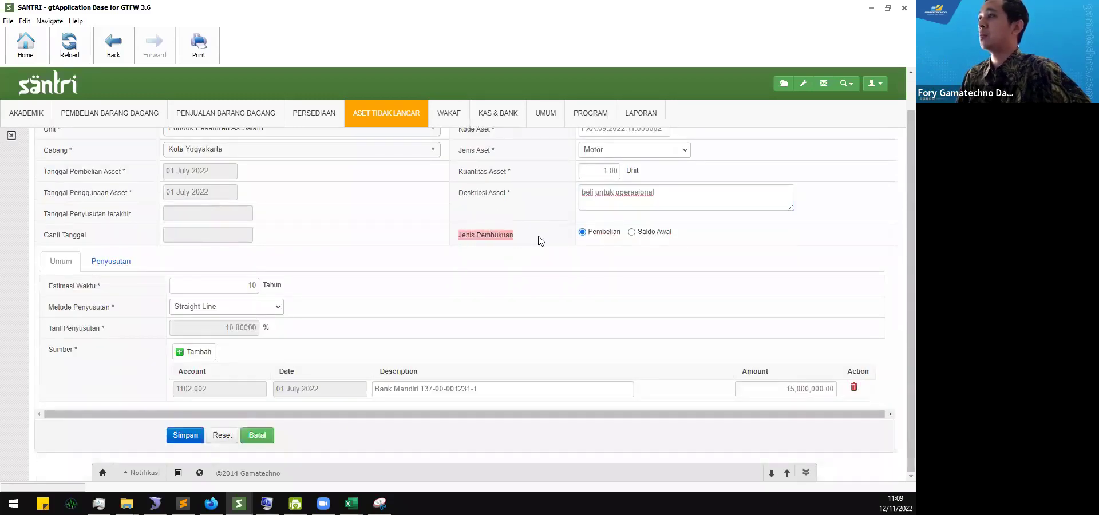
left_click(544, 245)
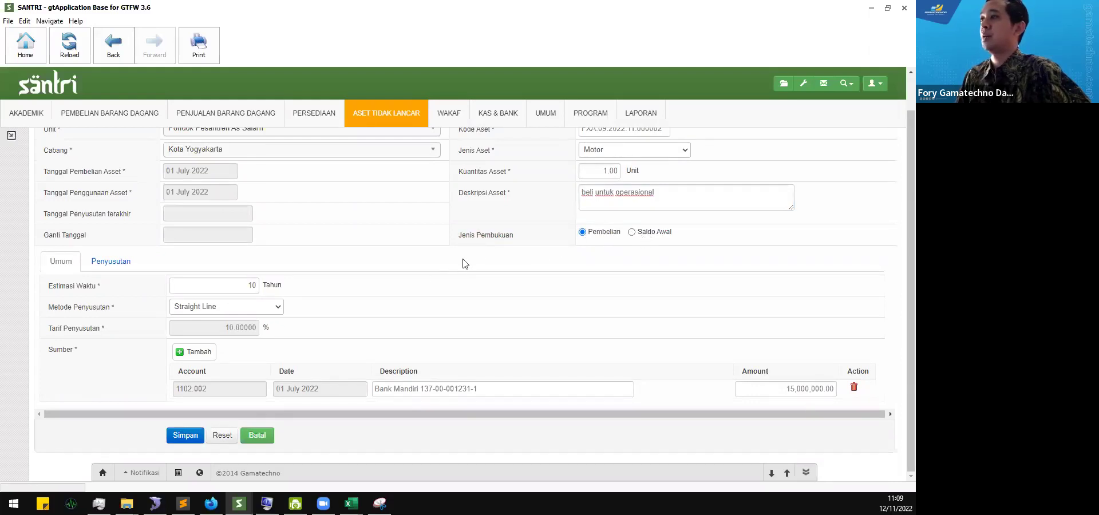
left_click(238, 284)
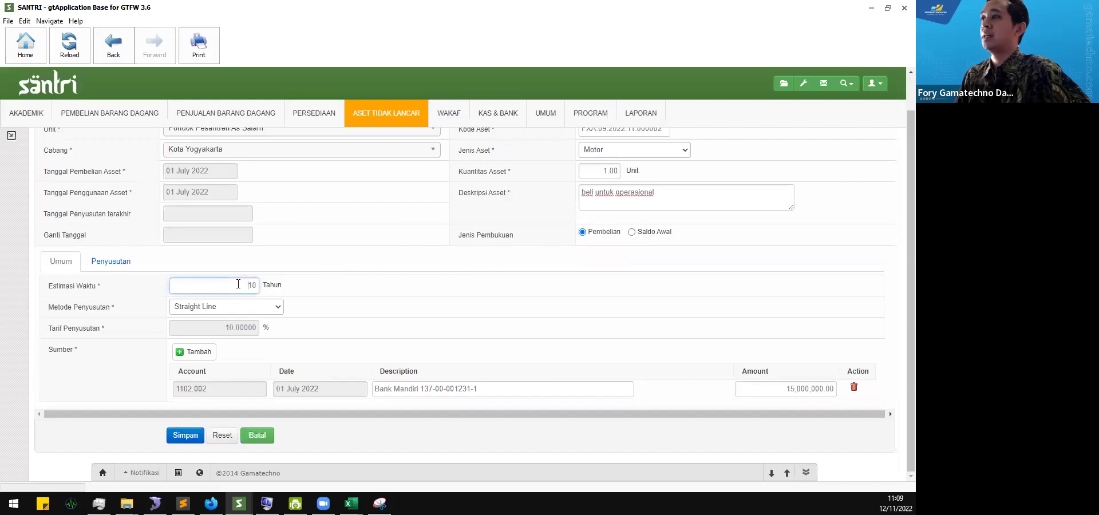
left_click(310, 266)
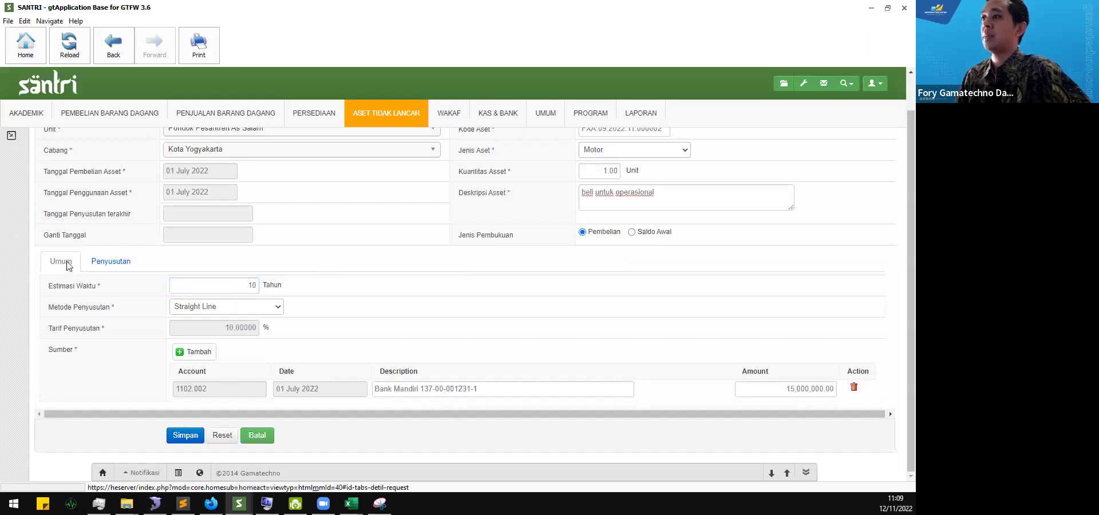
left_click(198, 289)
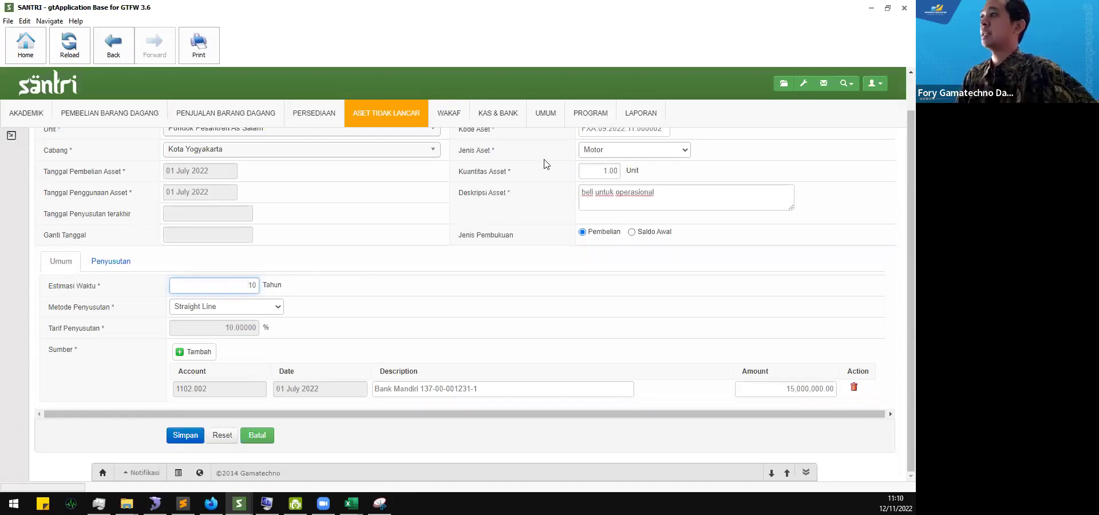
- Review the Jenis Aset options and the asset's depreciation period, Metode Penyusutan options and Tarif Penyusutan field
left_click(595, 149)
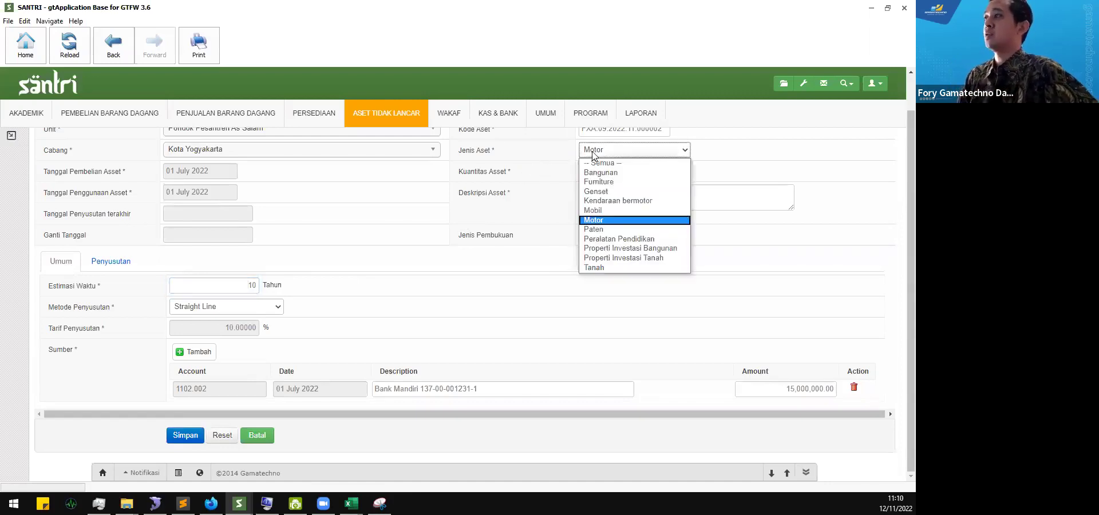
left_click(551, 155)
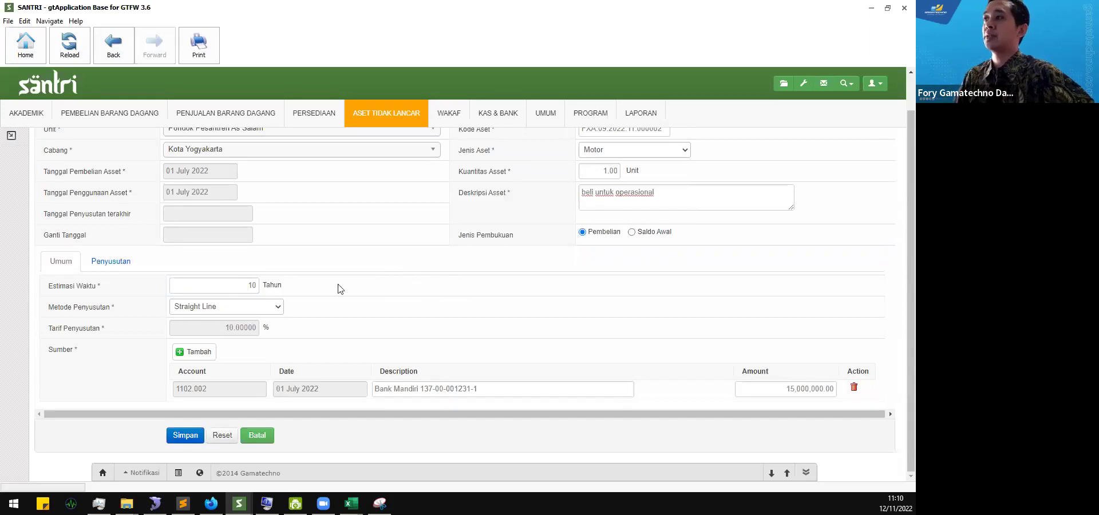
left_click(223, 287)
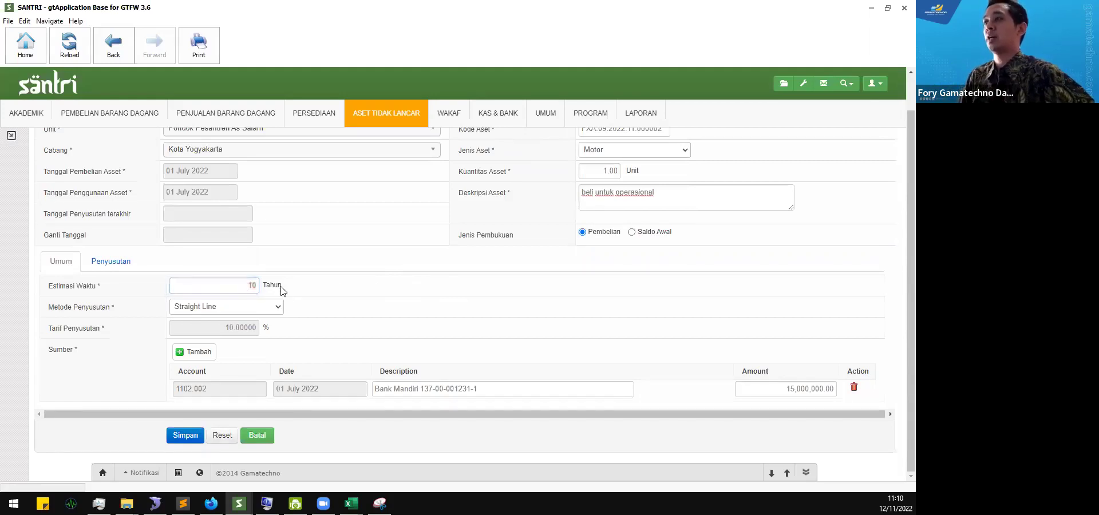
left_click(277, 310)
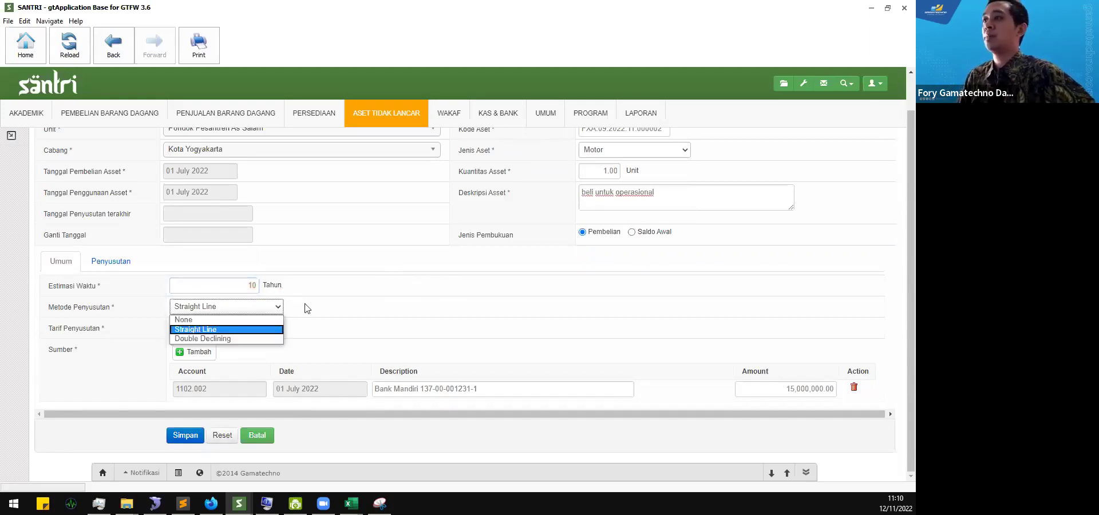
left_click(391, 297)
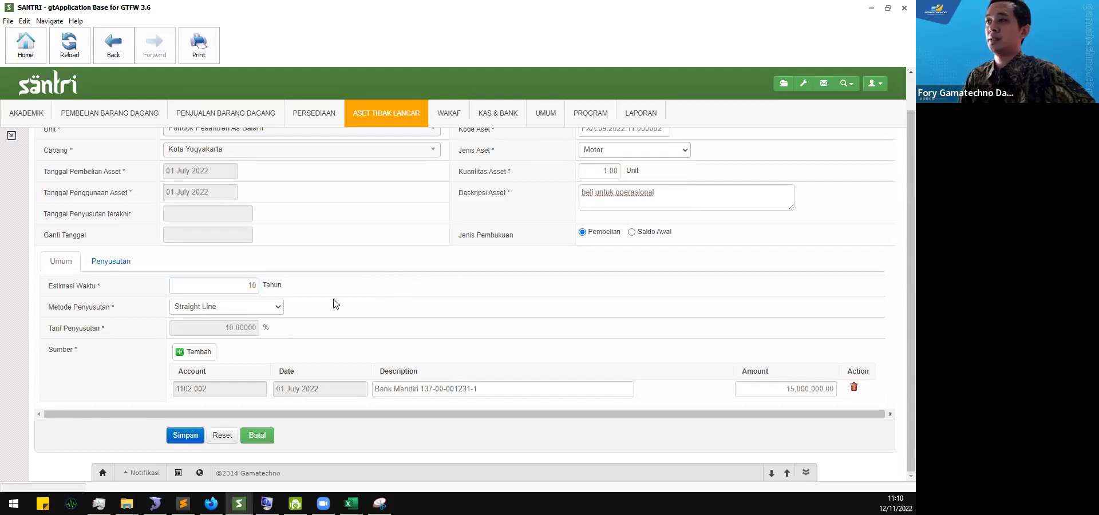
left_click(272, 310)
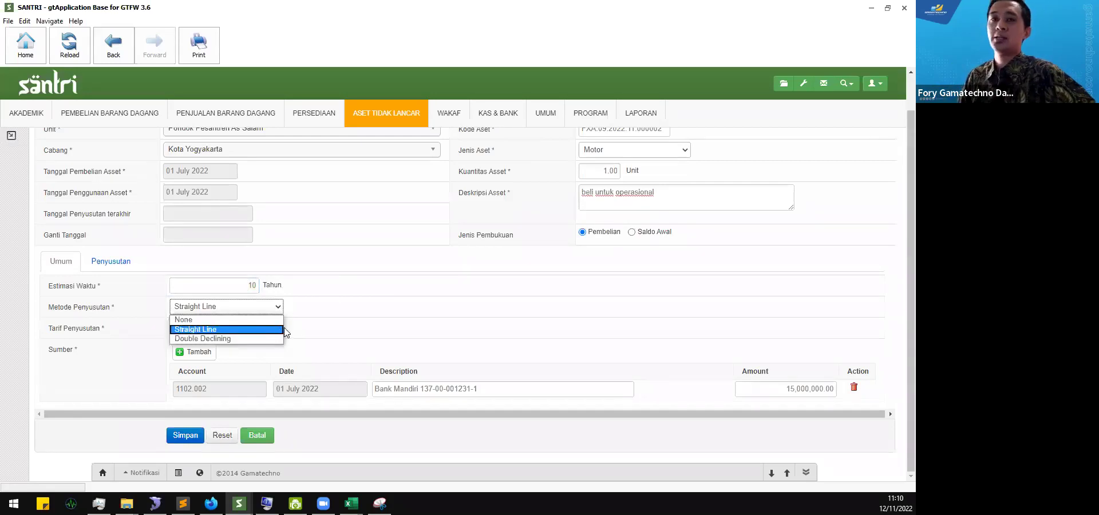
left_click(395, 319)
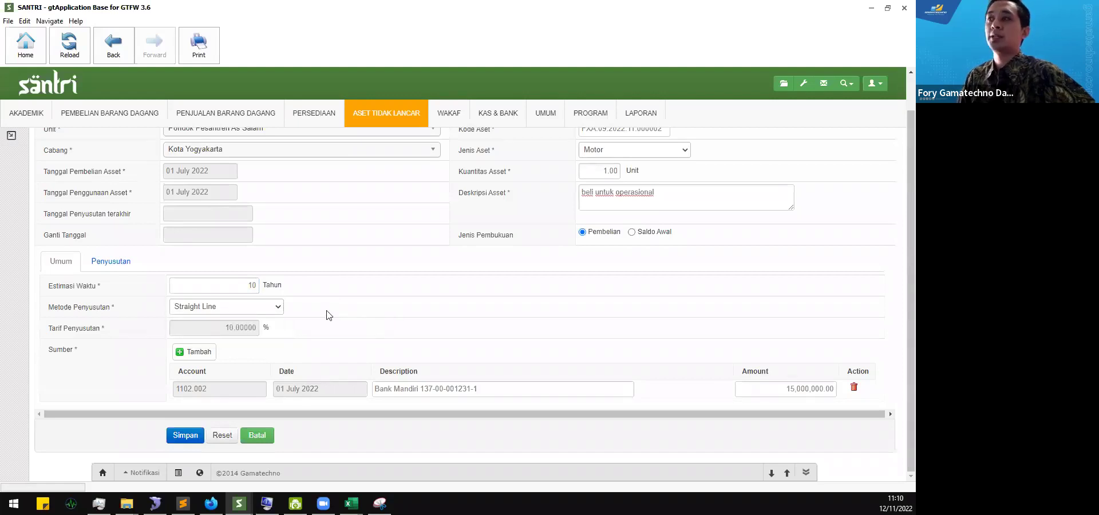
left_click(212, 324)
left_click(342, 322)
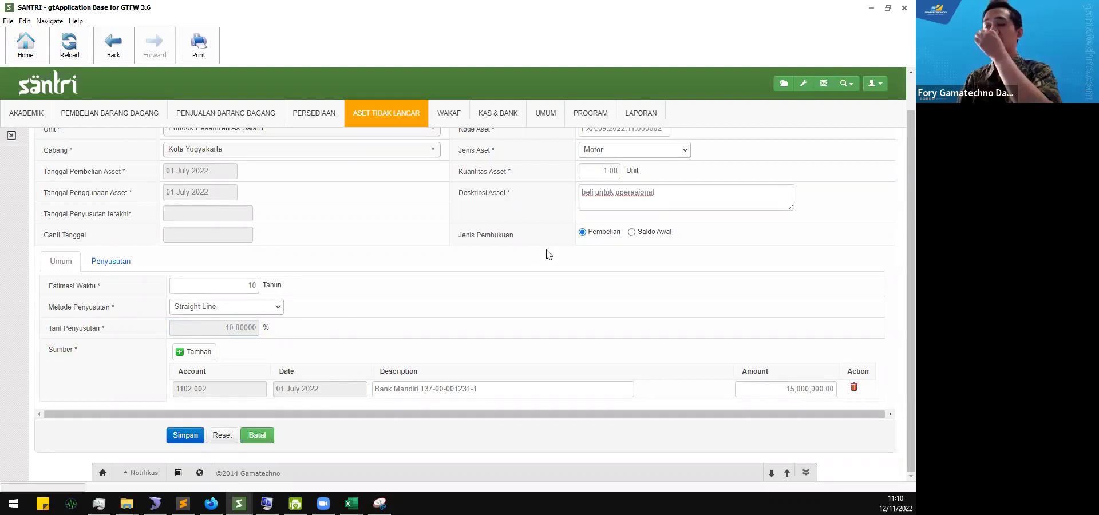
- Add the Bank BNI account as a second funding source for the asset with an amount of 1,000,000
left_click(210, 355)
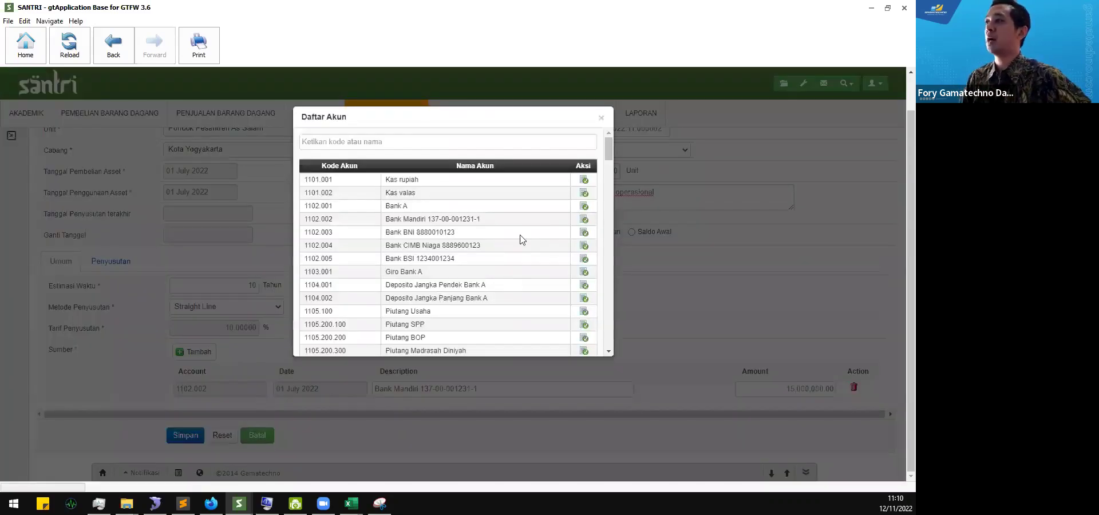
left_click(581, 234)
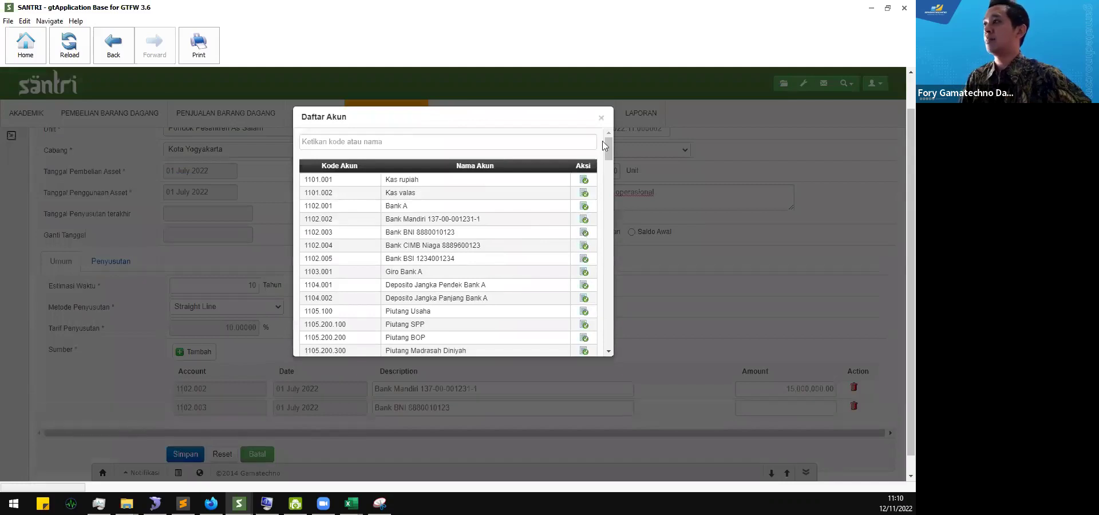
left_click(601, 118)
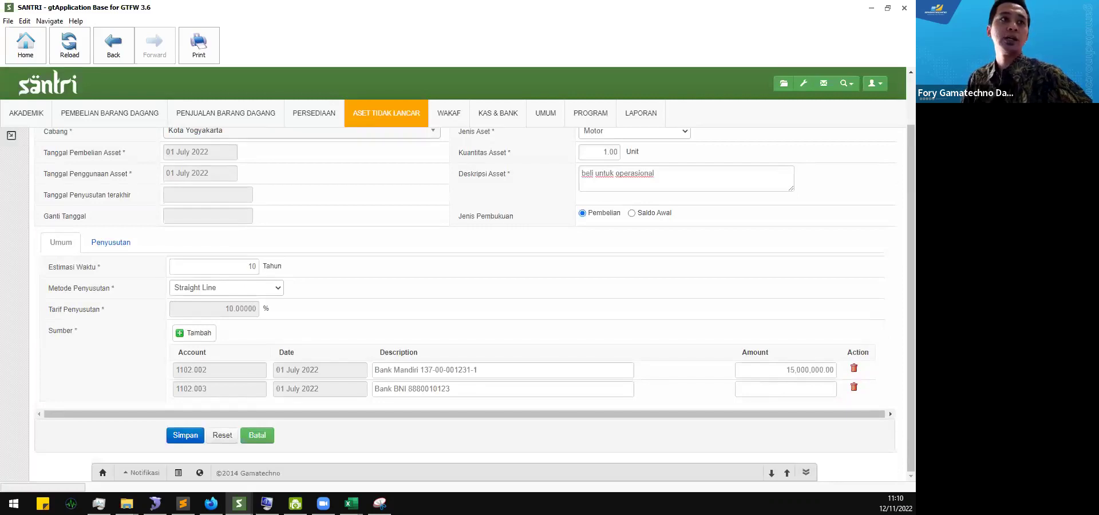
key("alt+Tab")
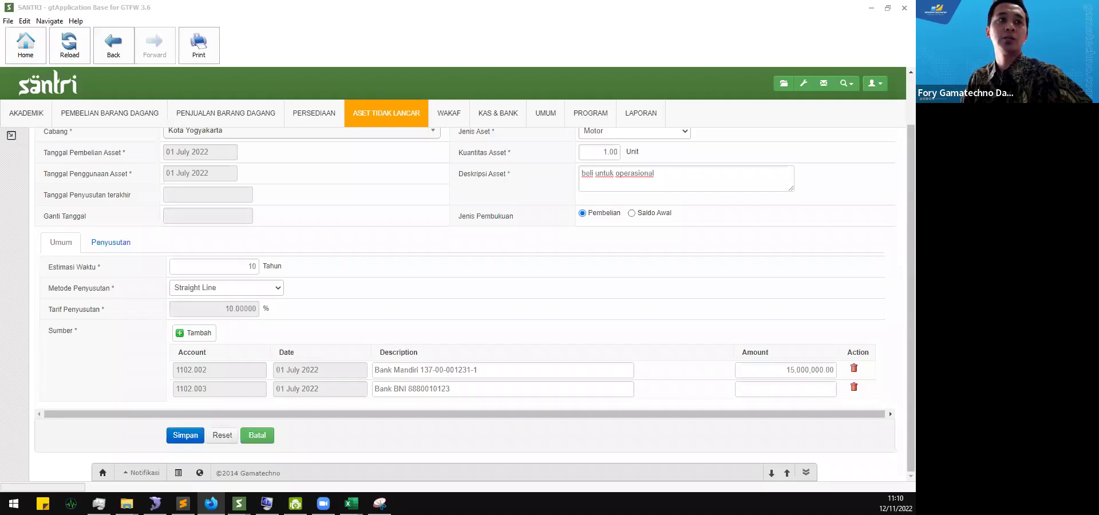
left_click(800, 388)
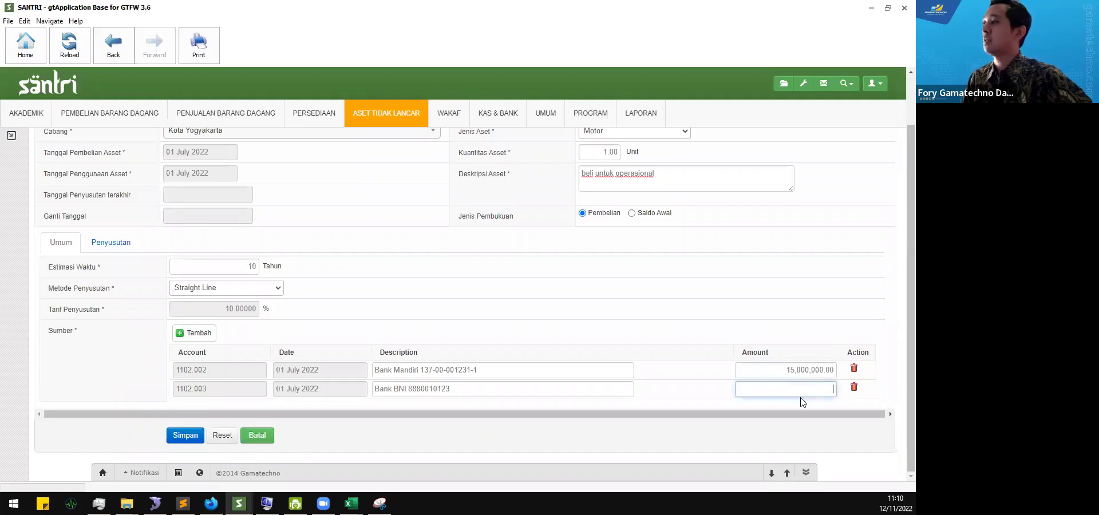
type("1,000,00")
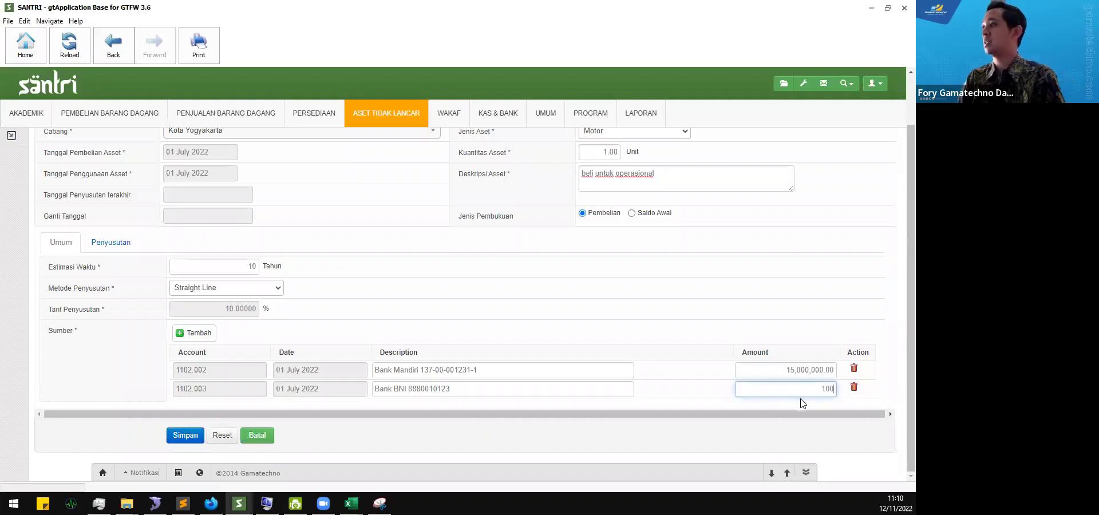
type("0")
left_click(675, 353)
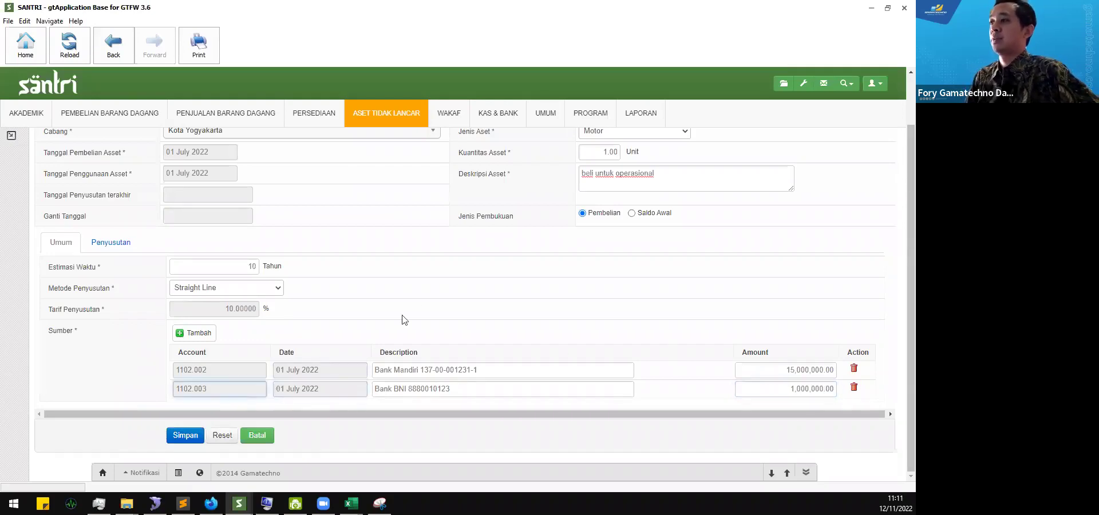
- Browse the account list for another funding source and search it for "hut", clearing the search term again
left_click(198, 334)
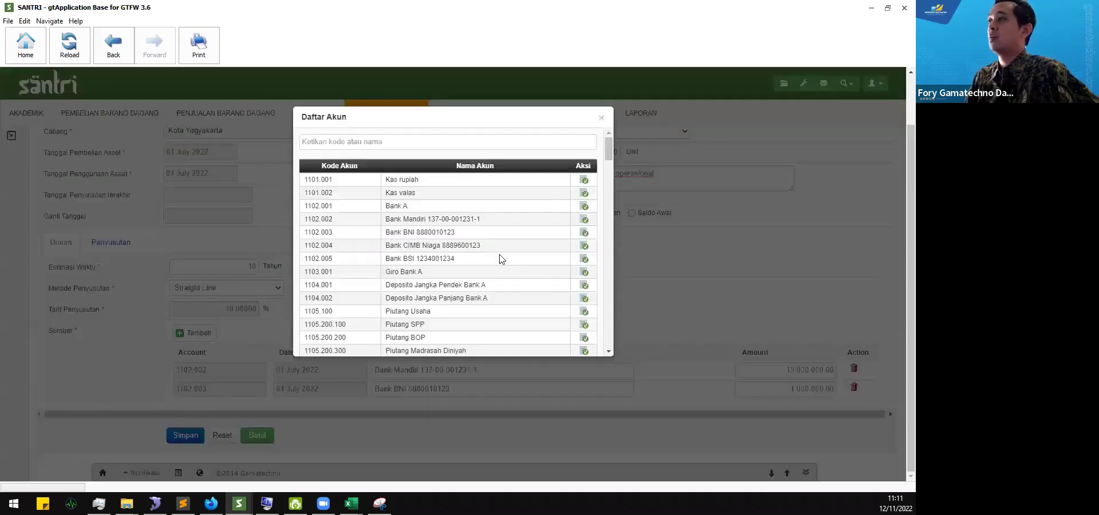
scroll(499, 259, "down", 2)
scroll(506, 258, "down", 3)
scroll(507, 258, "down", 15)
scroll(511, 259, "up", 20)
left_click(411, 148)
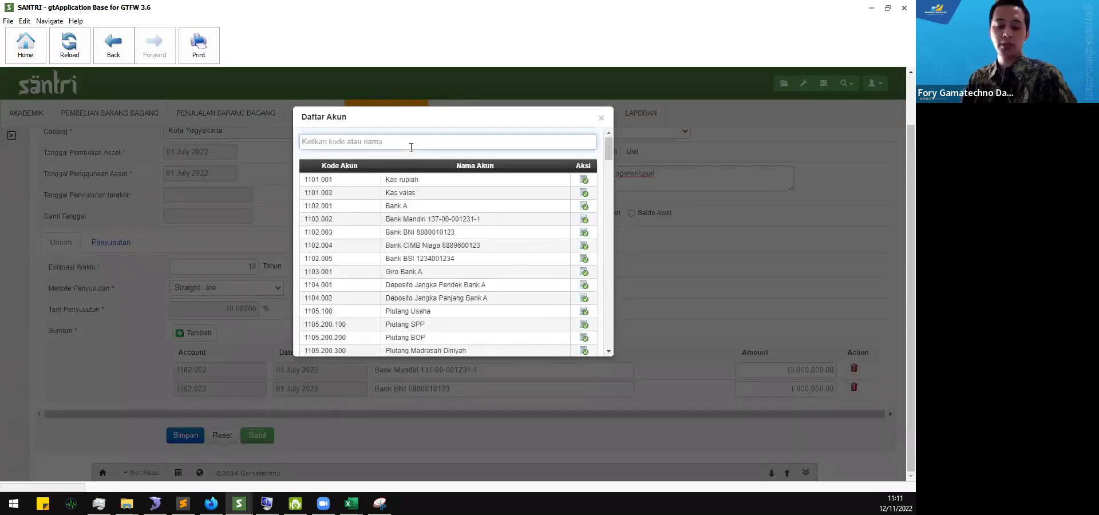
type("hut")
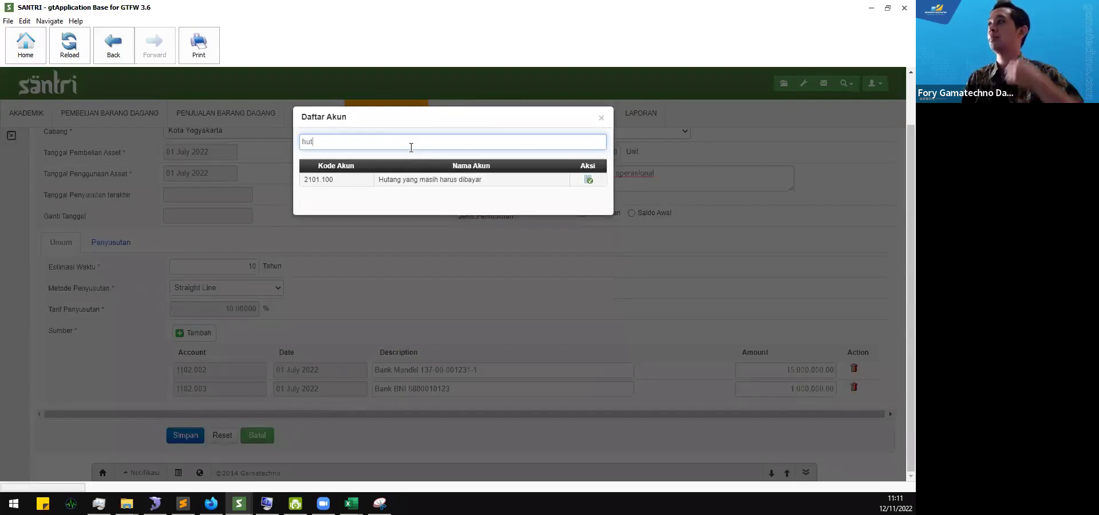
key("BackSpace")
key("BackSpace")
key("BackSpace")
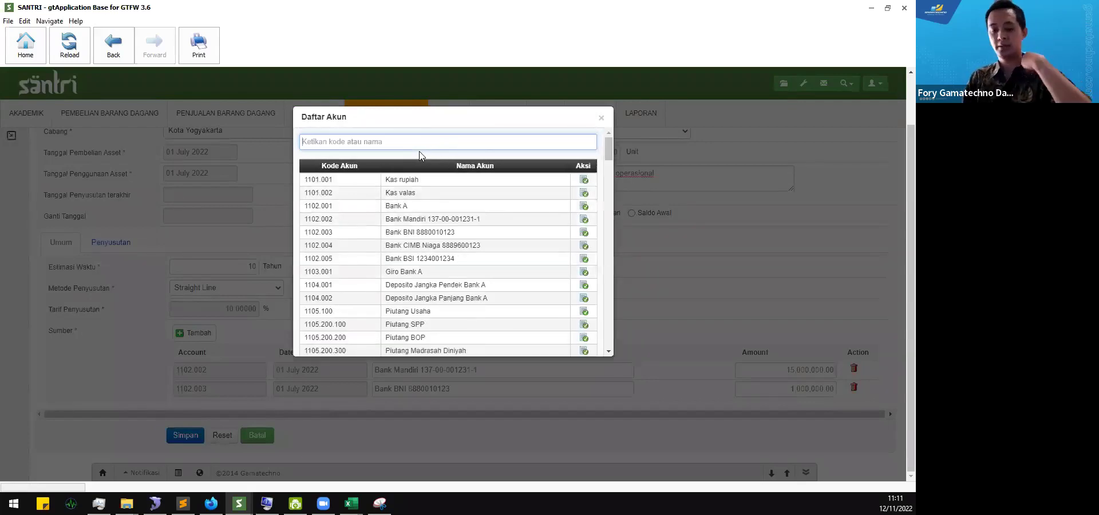
- Search the account list for "utang" and examine the Utang usaha, Utang Jangka Pendek and Utang Jangka Panjang accounts without adding one
type("utang")
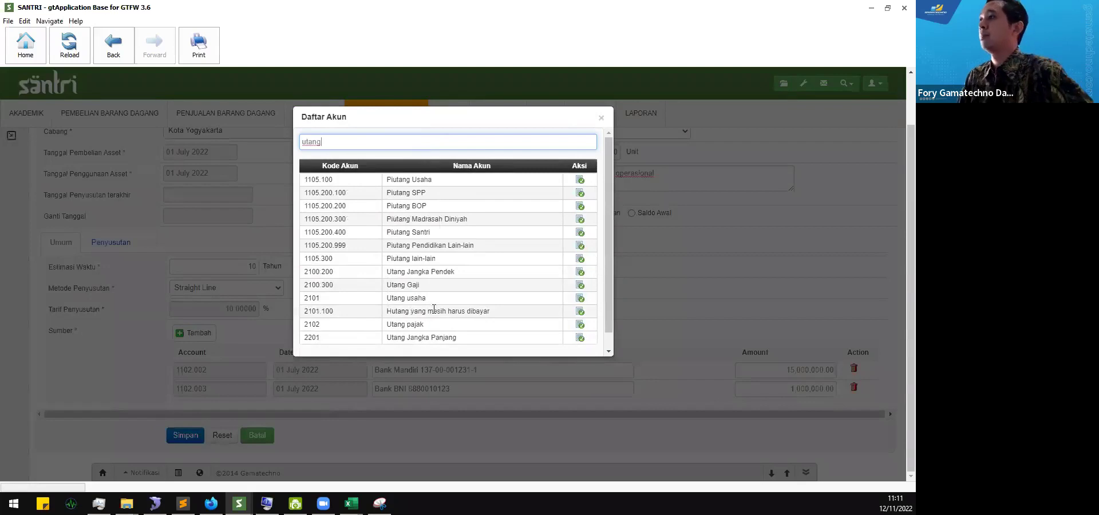
left_click_drag(389, 297, 446, 304)
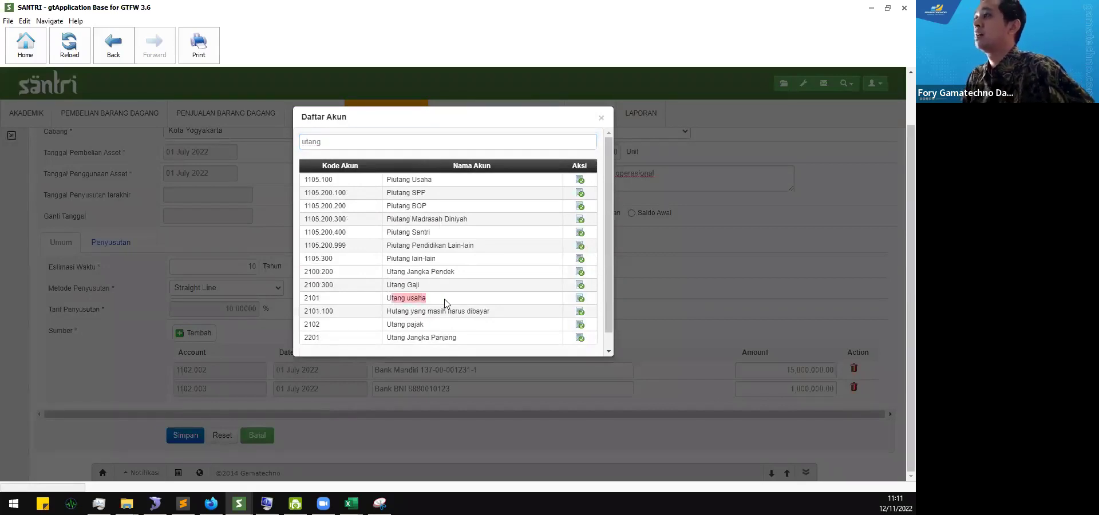
left_click_drag(393, 272, 457, 273)
left_click(393, 299)
left_click_drag(393, 297, 454, 303)
left_click_drag(398, 338, 459, 341)
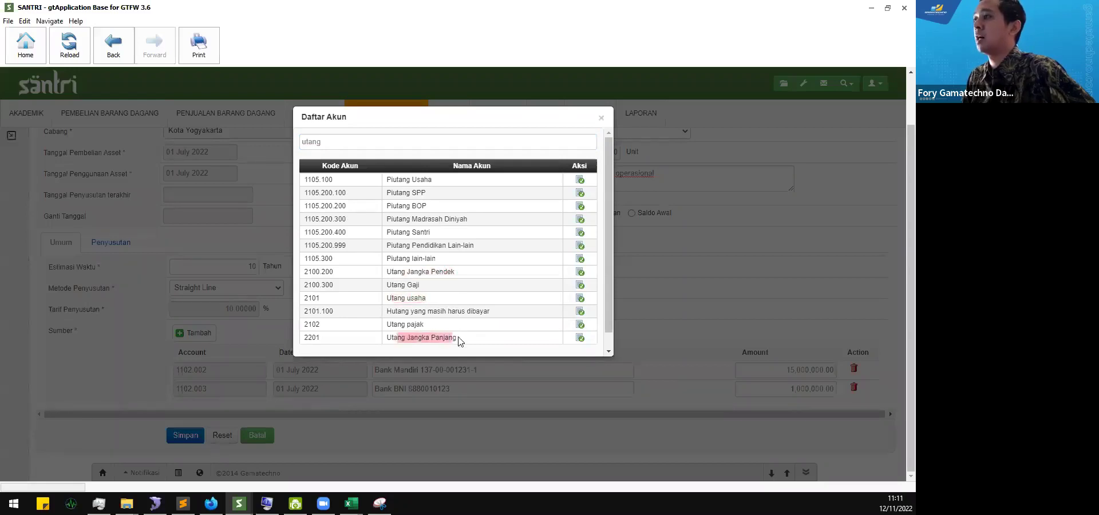
left_click(475, 339)
left_click(602, 119)
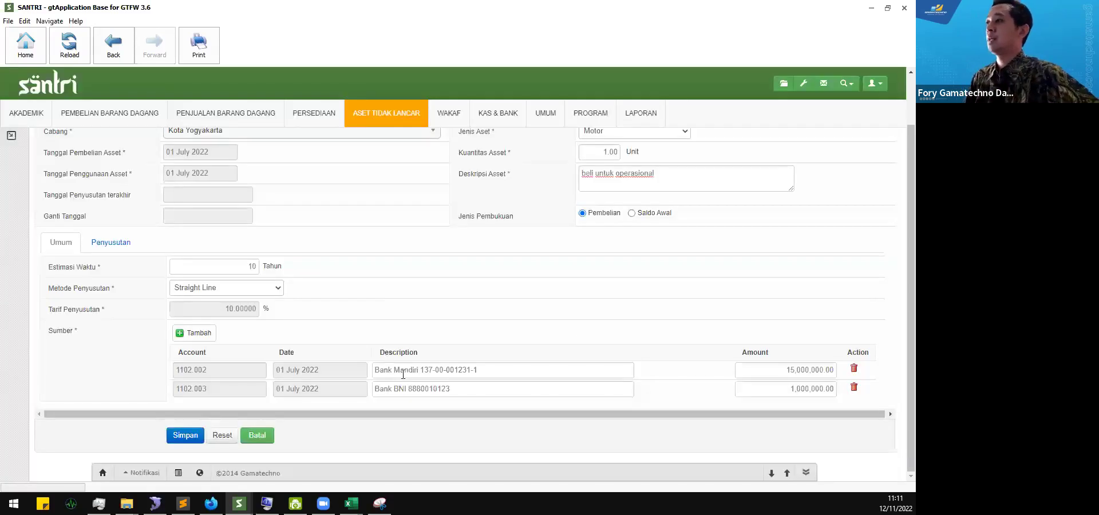
scroll(411, 359, "up", 1)
scroll(410, 359, "down", 1)
scroll(401, 360, "up", 1)
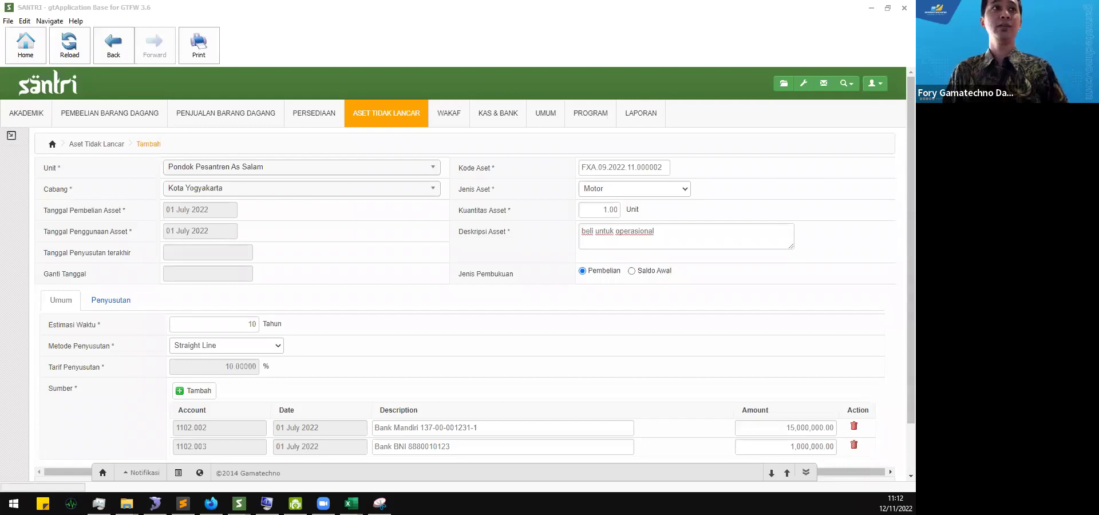
left_click(413, 337)
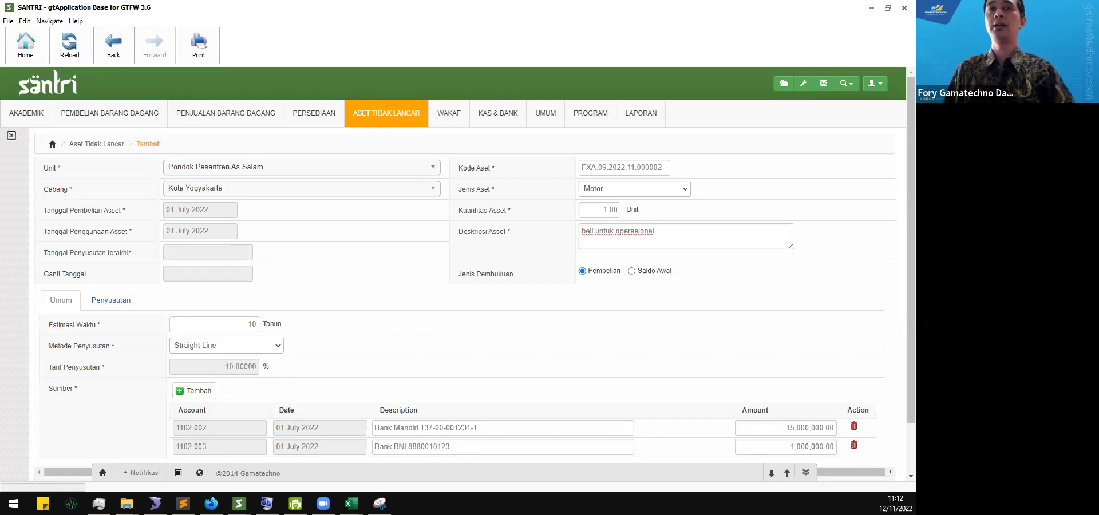
left_click(373, 273)
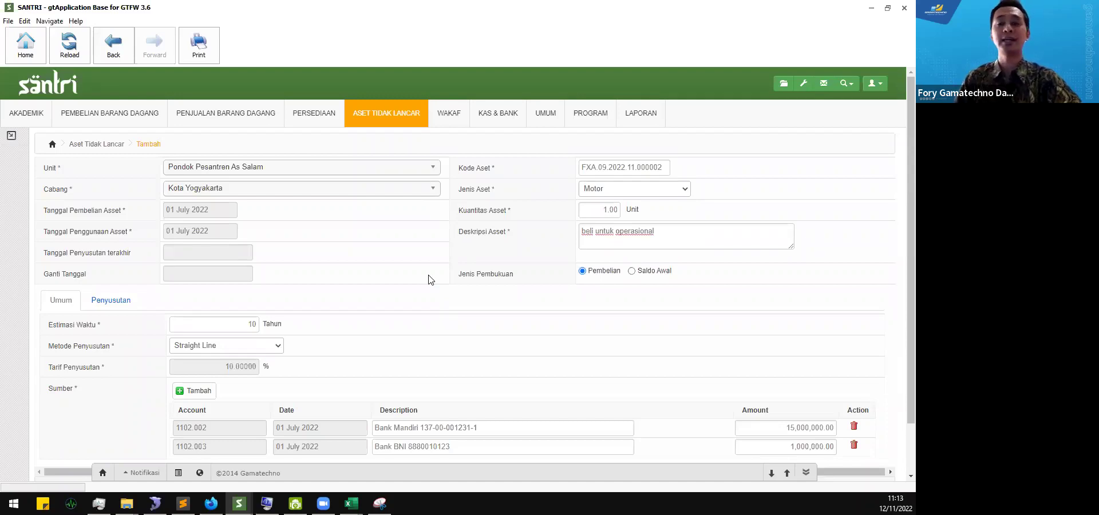
right_click(448, 114)
left_click(473, 286)
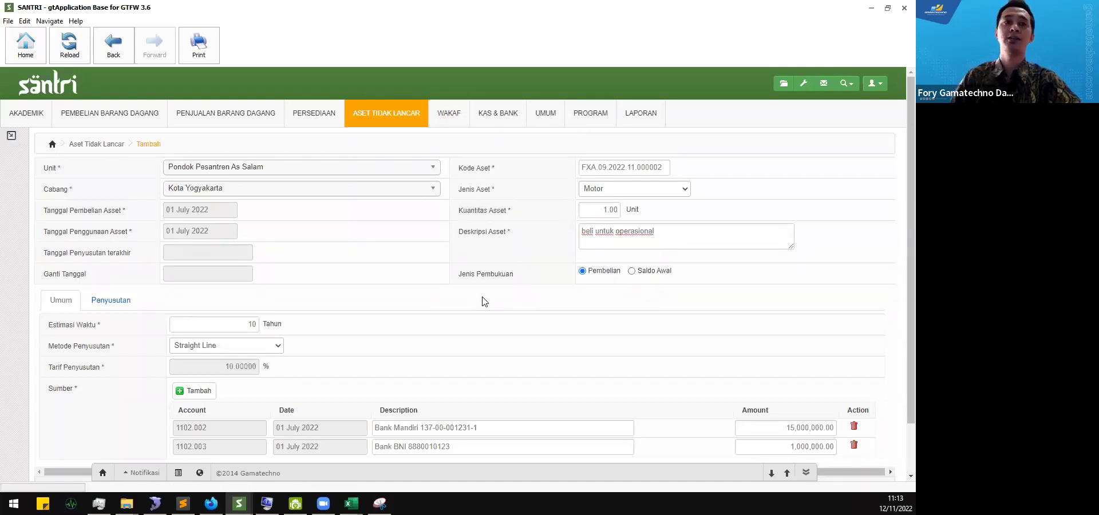
scroll(483, 301, "down", 2)
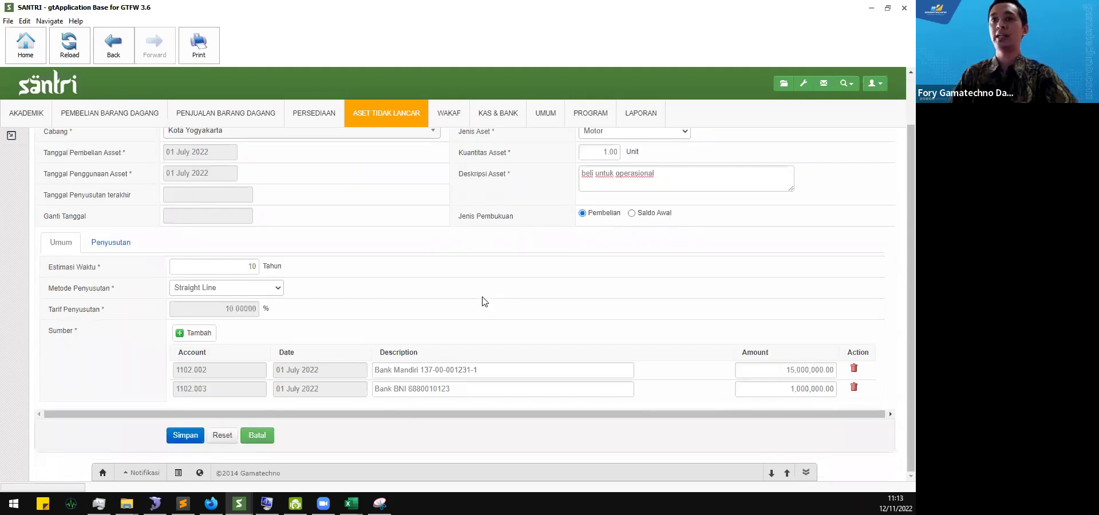
scroll(482, 302, "up", 1)
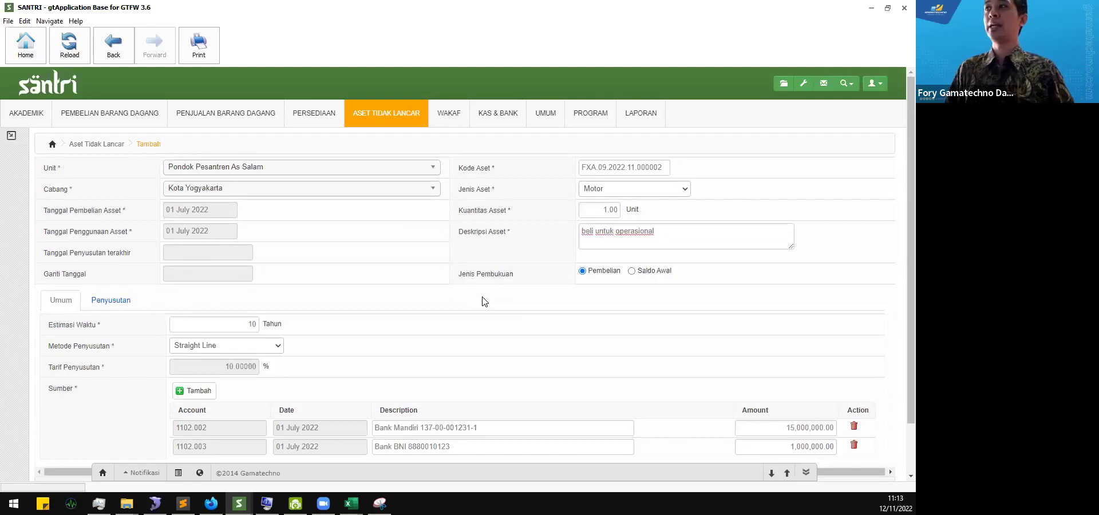
- Review the Jenis Pembukuan field and its Pembelian and Saldo Awal choices
left_click_drag(515, 278, 459, 274)
left_click(452, 290)
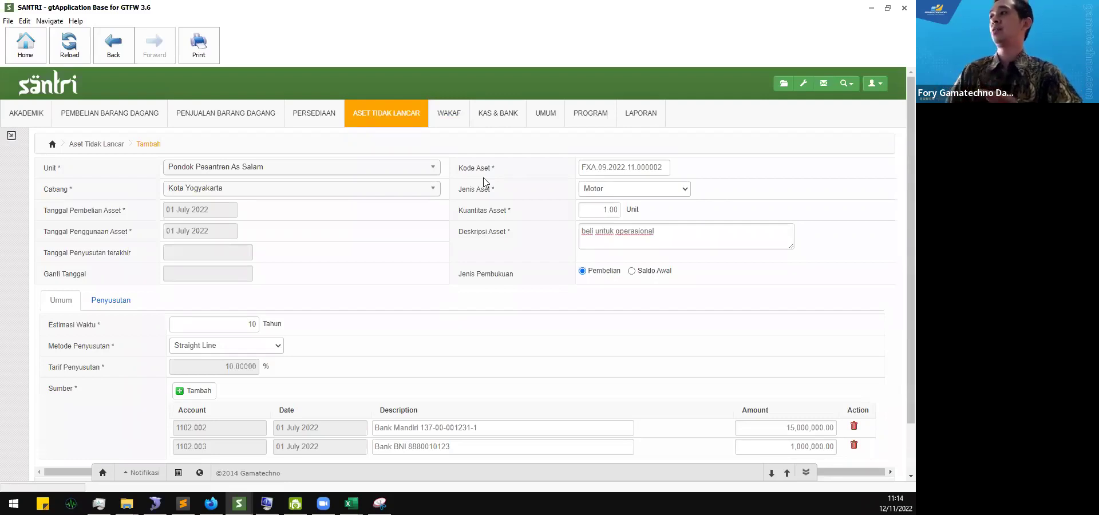
left_click_drag(459, 274, 529, 280)
left_click(536, 284)
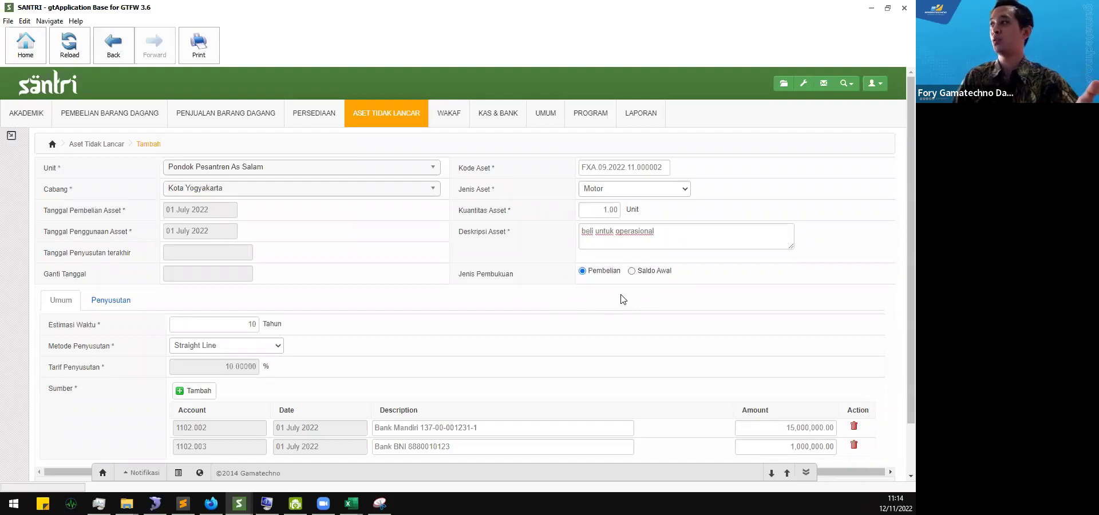
- Recheck the Jenis Pembukuan setting and save the new Motor asset purchase
scroll(623, 299, "down", 1)
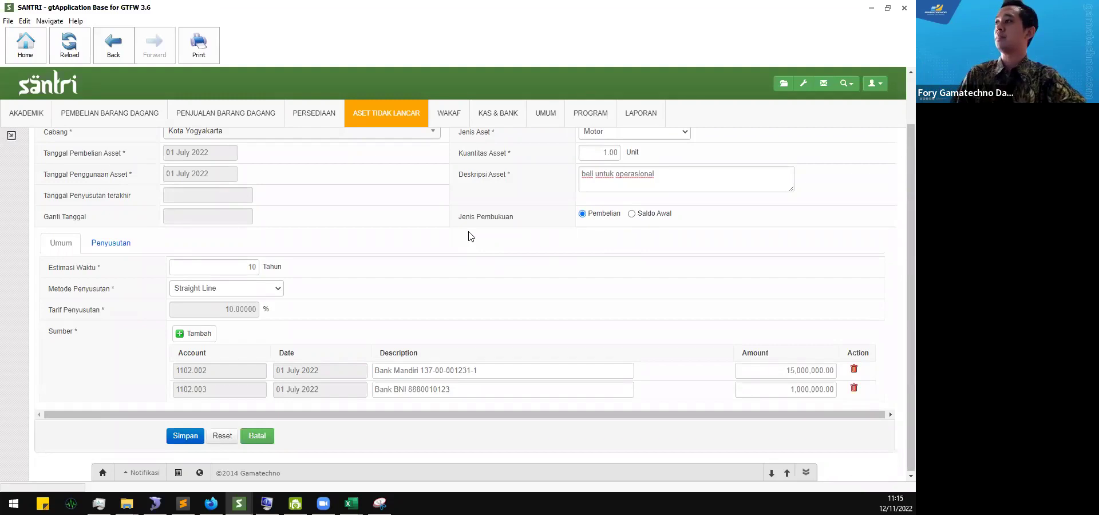
left_click_drag(464, 214, 522, 222)
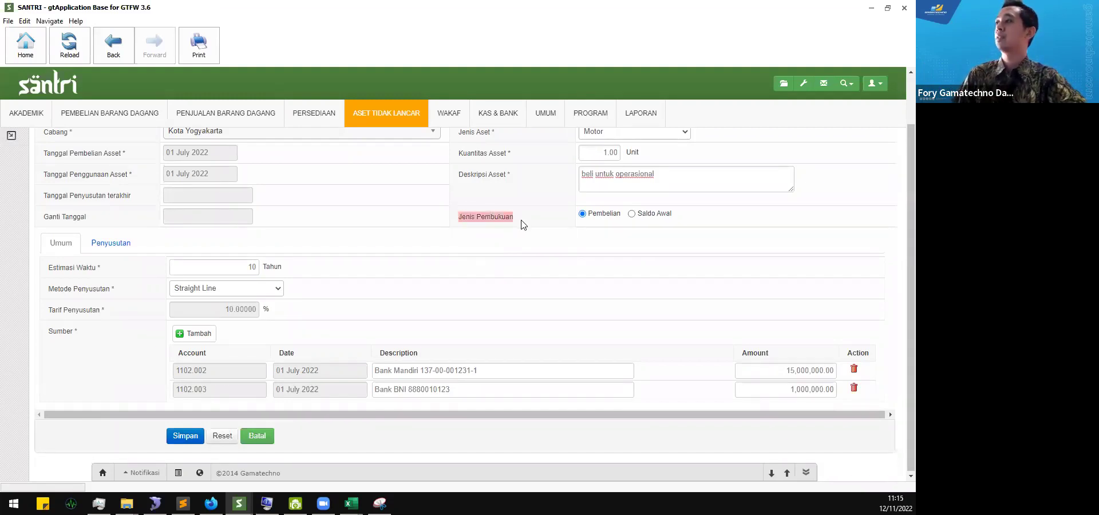
left_click(497, 246)
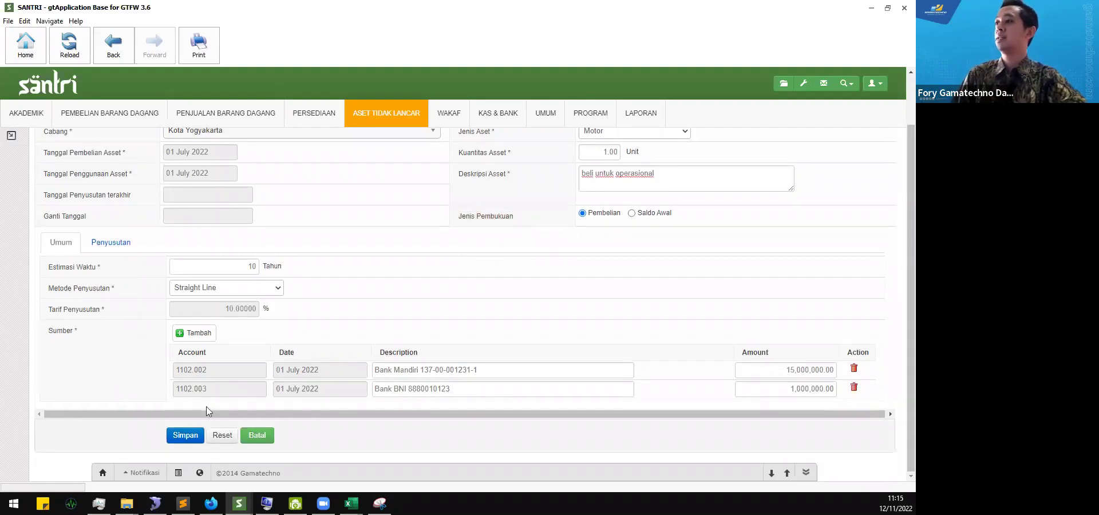
left_click(186, 441)
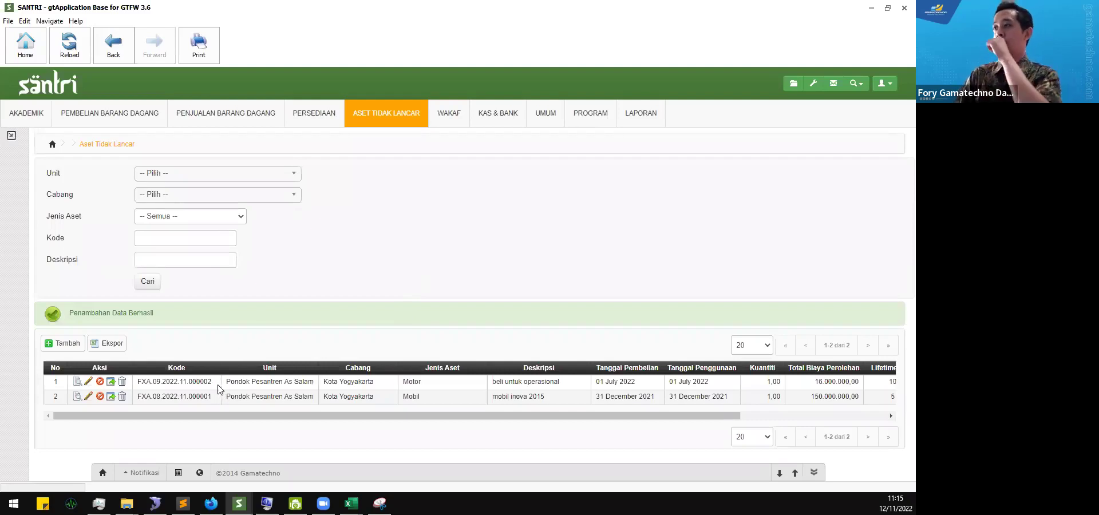
- Examine the new Motor asset's row in the asset list, from its code and dates to its acquisition cost and depreciation columns
double_click(197, 383)
left_click_drag(236, 418, 518, 421)
left_click_drag(633, 382, 681, 382)
left_click(684, 381)
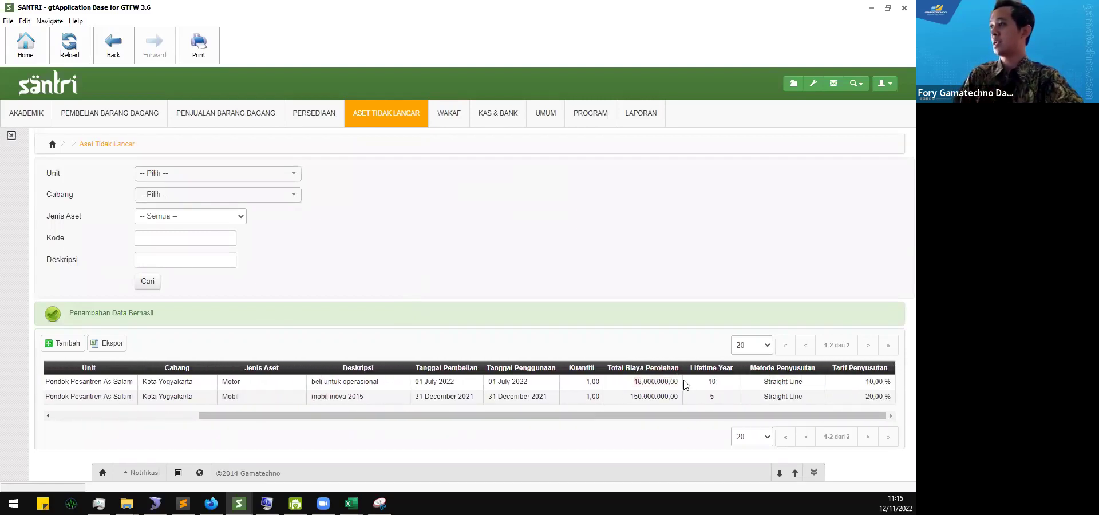
left_click_drag(730, 417, 539, 419)
left_click_drag(504, 382, 659, 387)
left_click(580, 385)
left_click(660, 388)
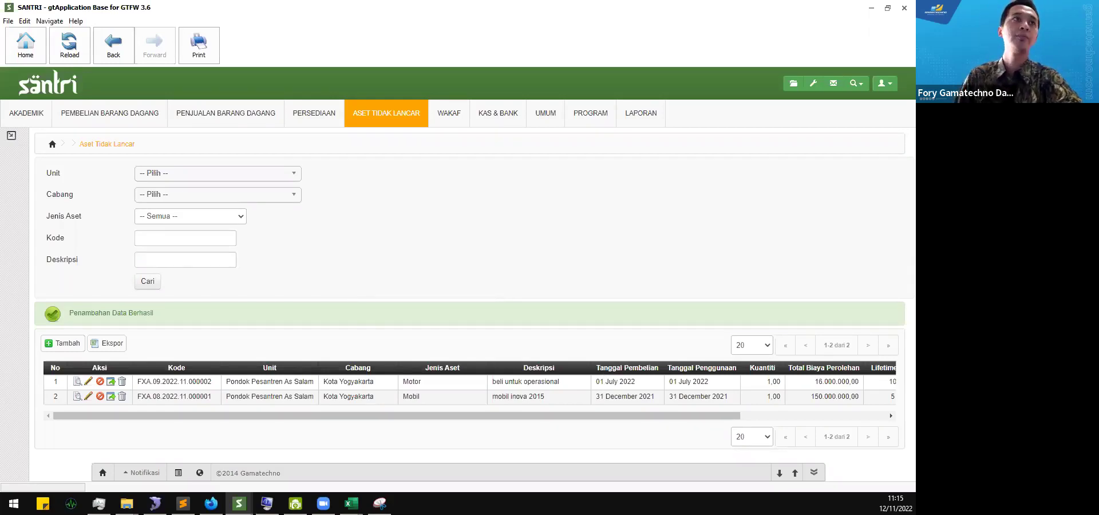
key("alt+Tab")
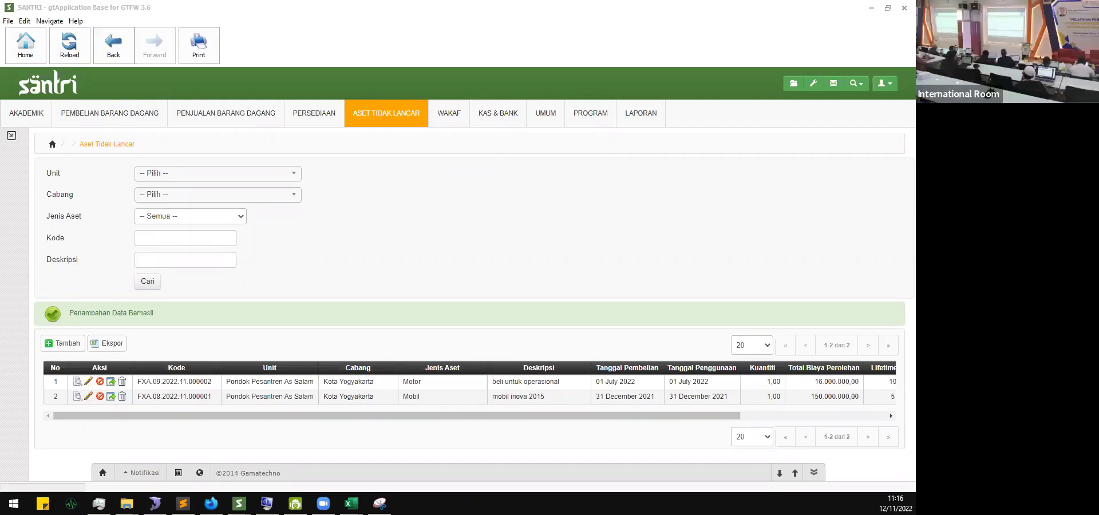
left_click(309, 314)
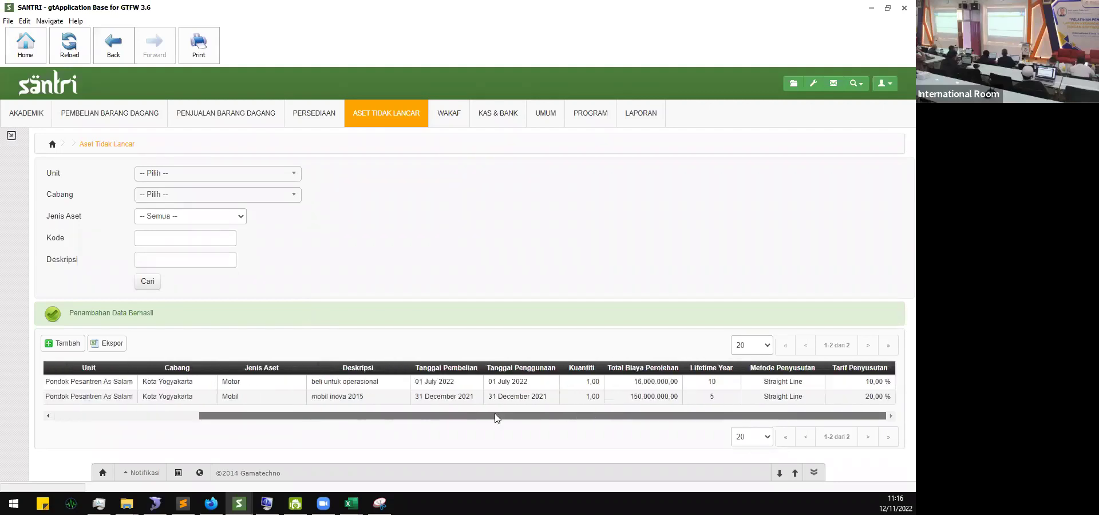
left_click_drag(498, 417, 237, 352)
left_click(63, 344)
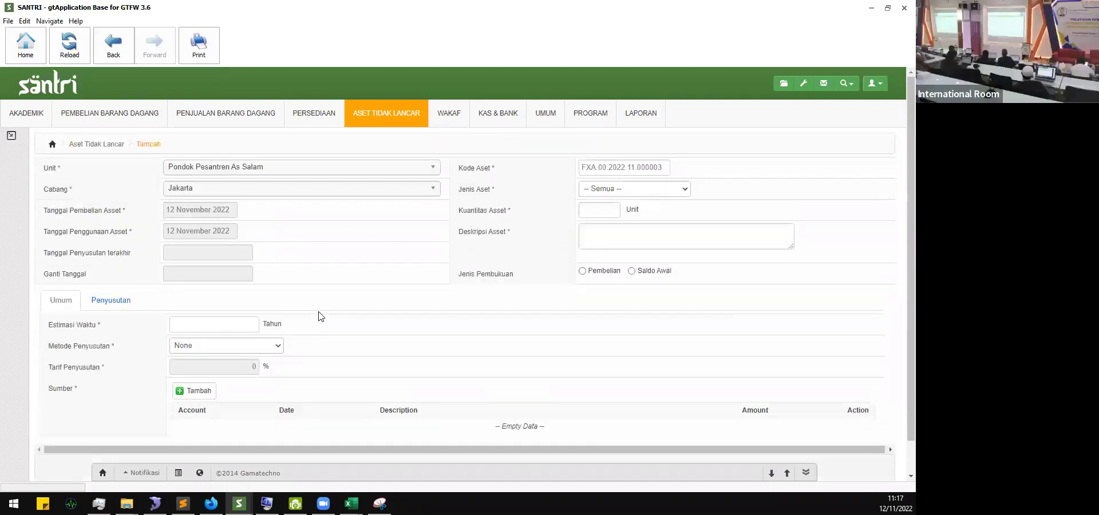
left_click(97, 144)
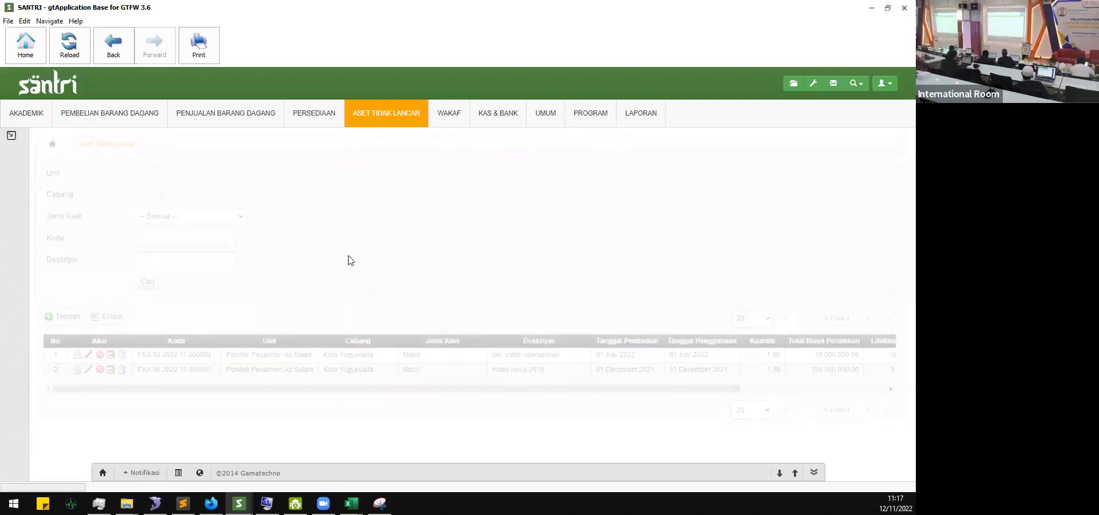
- View the Motor asset's detail page and return to the asset list
left_click_drag(338, 394, 150, 379)
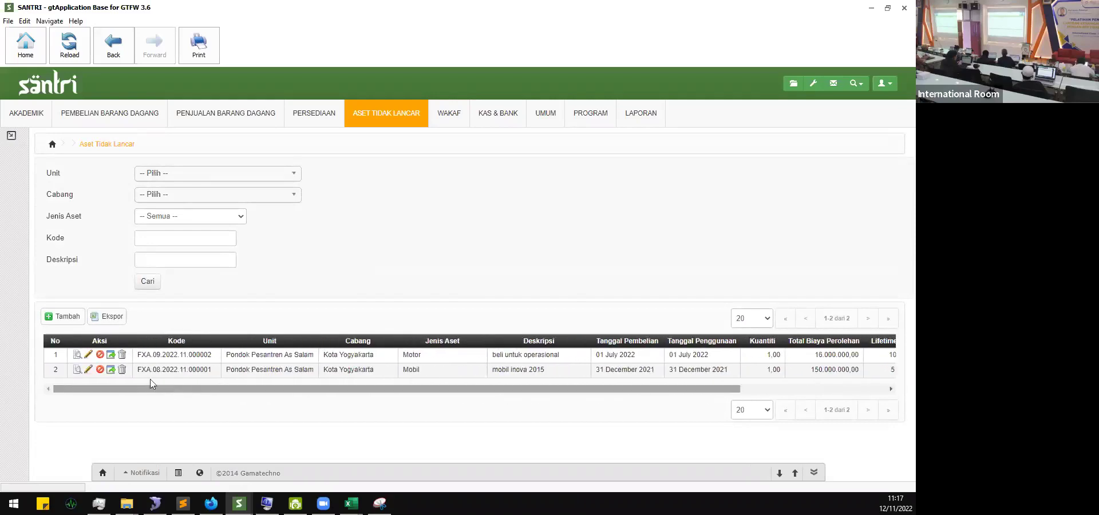
left_click(77, 356)
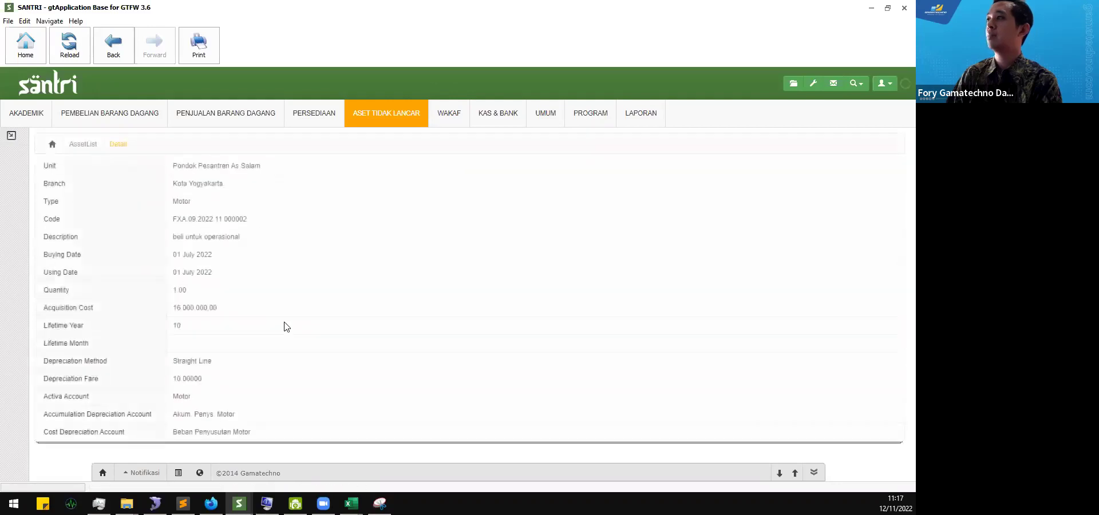
left_click(83, 144)
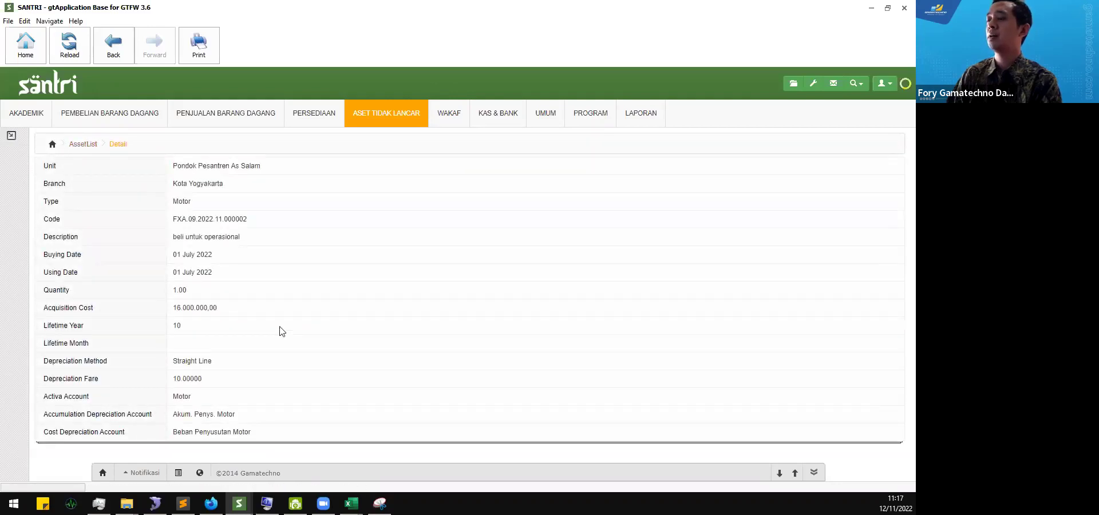
- Review the Motor and Mobil entries in the Aset Tidak Lancar list
left_click_drag(226, 355, 478, 367)
left_click(478, 367)
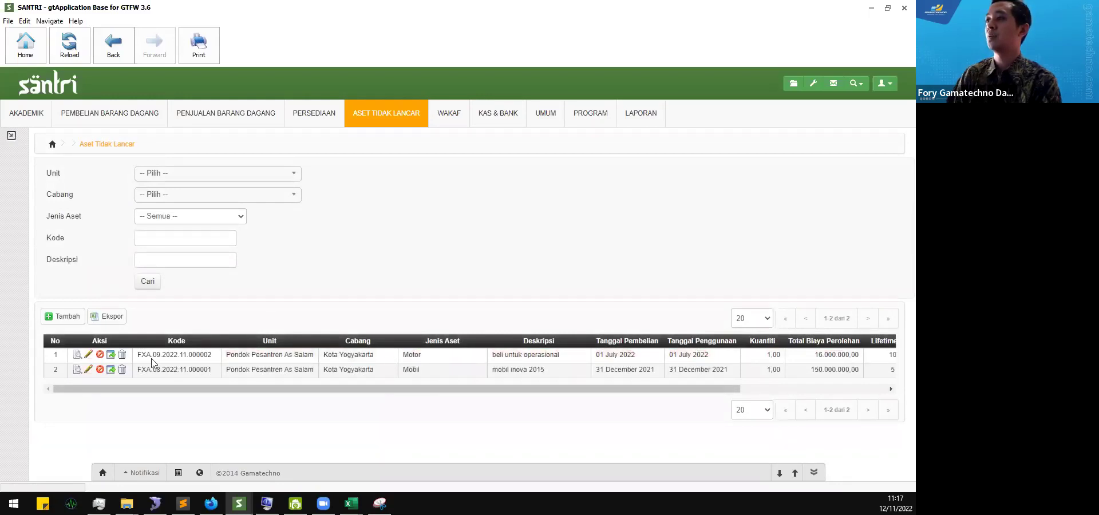
left_click_drag(137, 354, 718, 363)
left_click(717, 362)
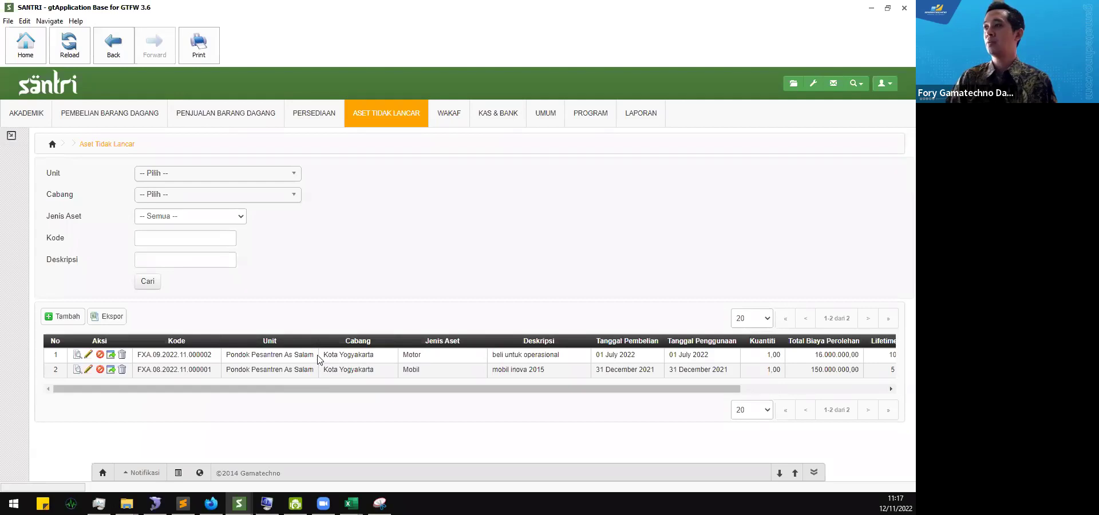
left_click_drag(305, 355, 239, 343)
left_click(296, 315)
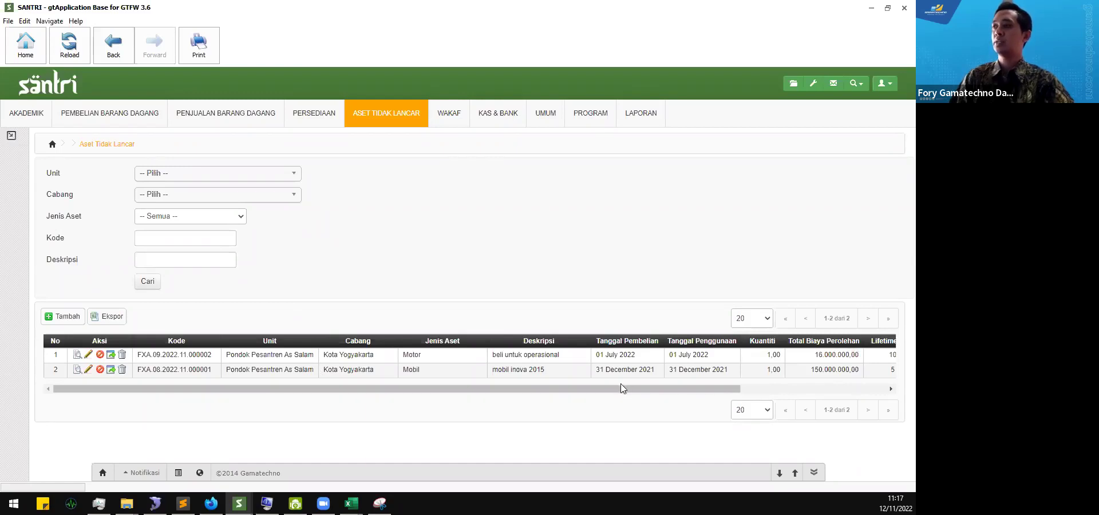
left_click_drag(623, 393, 558, 412)
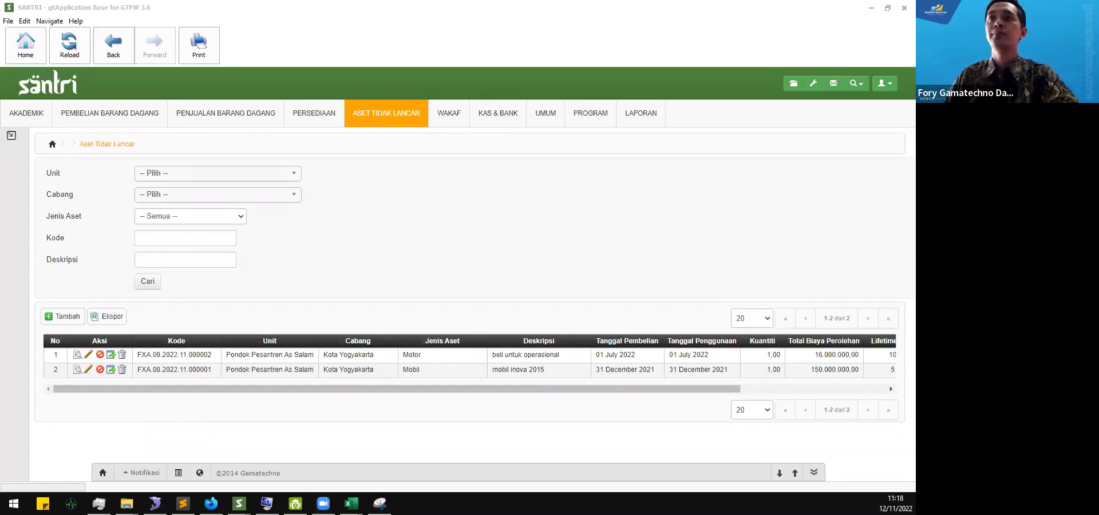
left_click(506, 295)
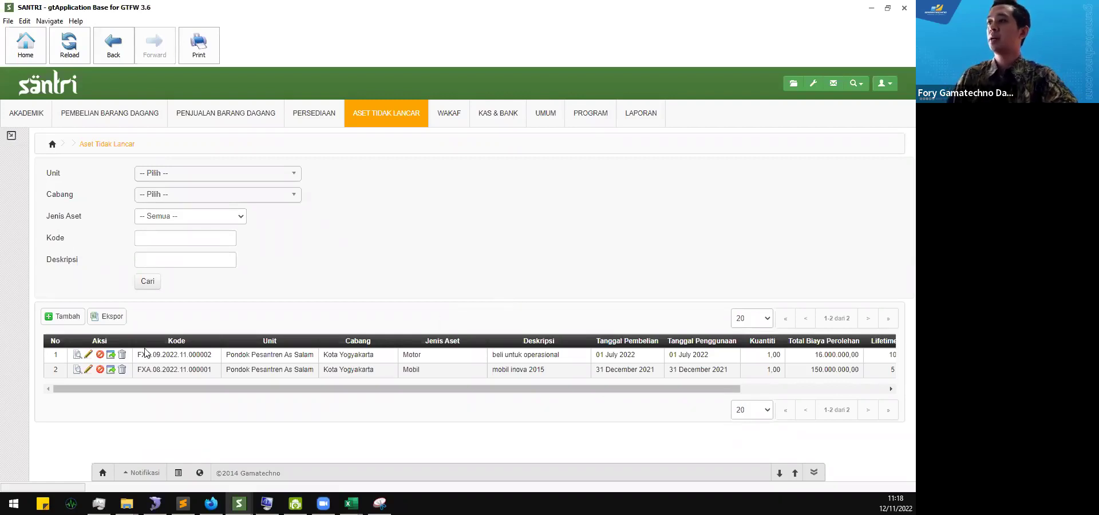
left_click_drag(141, 354, 324, 371)
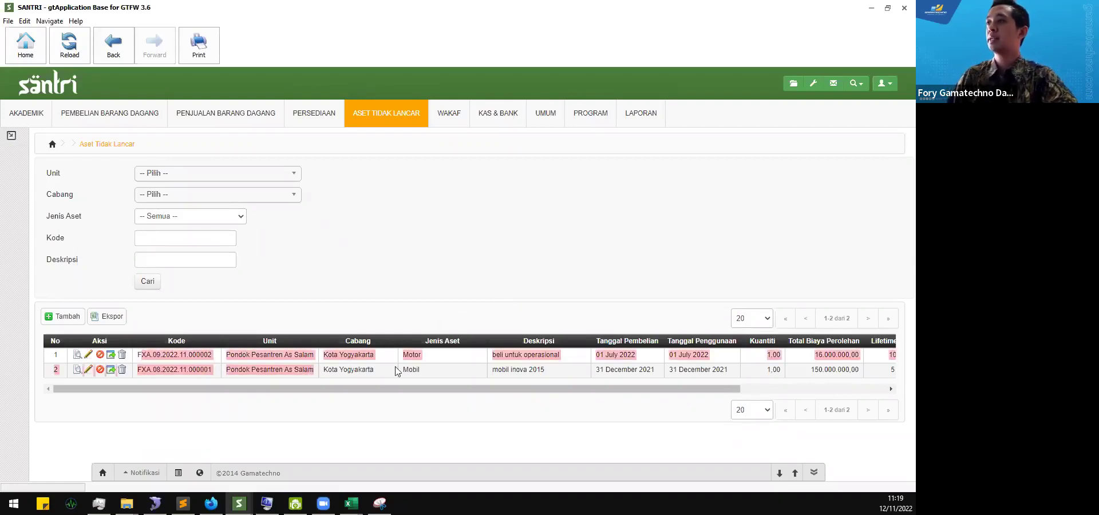
left_click(424, 371)
left_click_drag(140, 354, 455, 378)
left_click(455, 378)
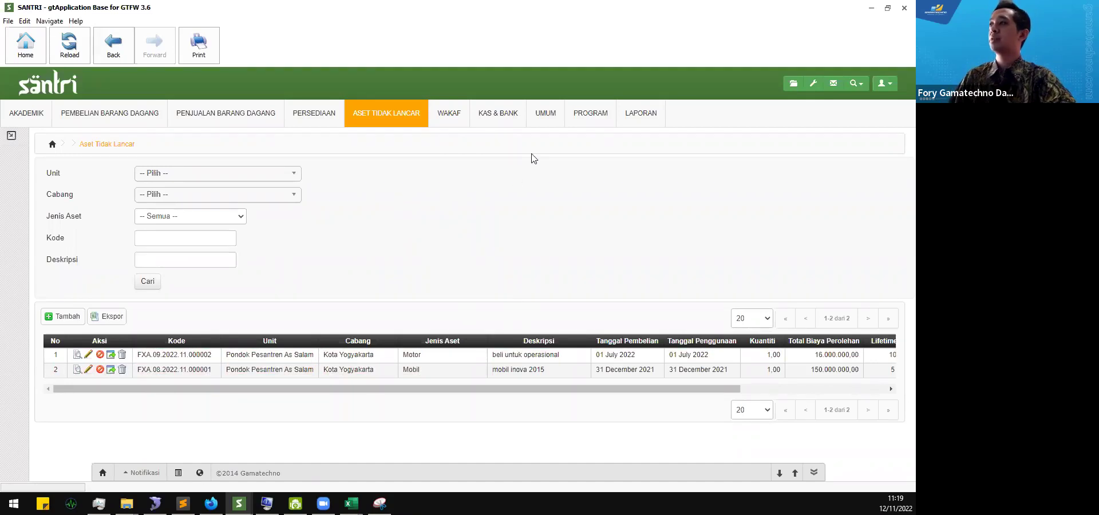
- Open the Proses Akhir Bulan page among the general Closing / Penutupan functions, with the side navigation expanded
left_click(544, 115)
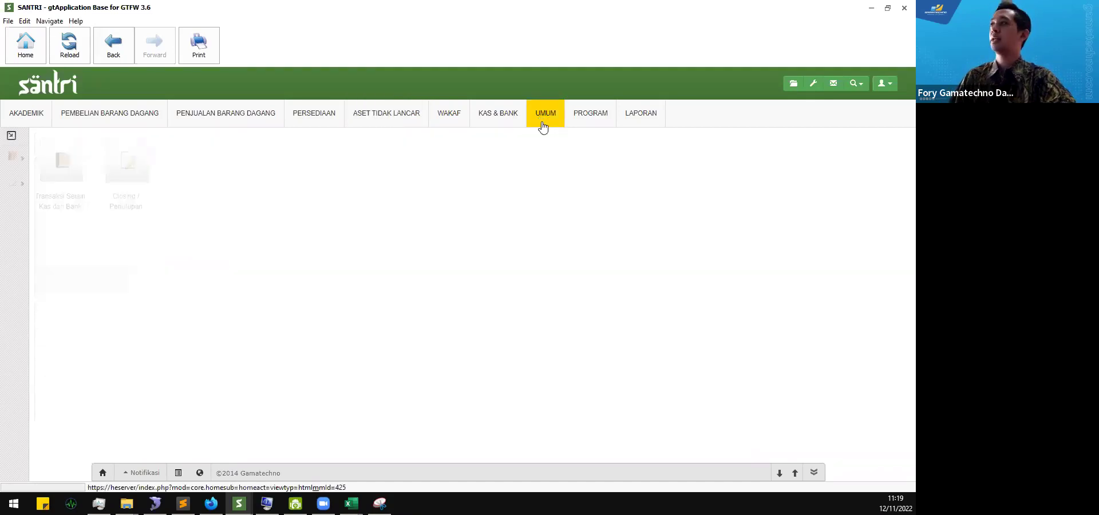
left_click(373, 114)
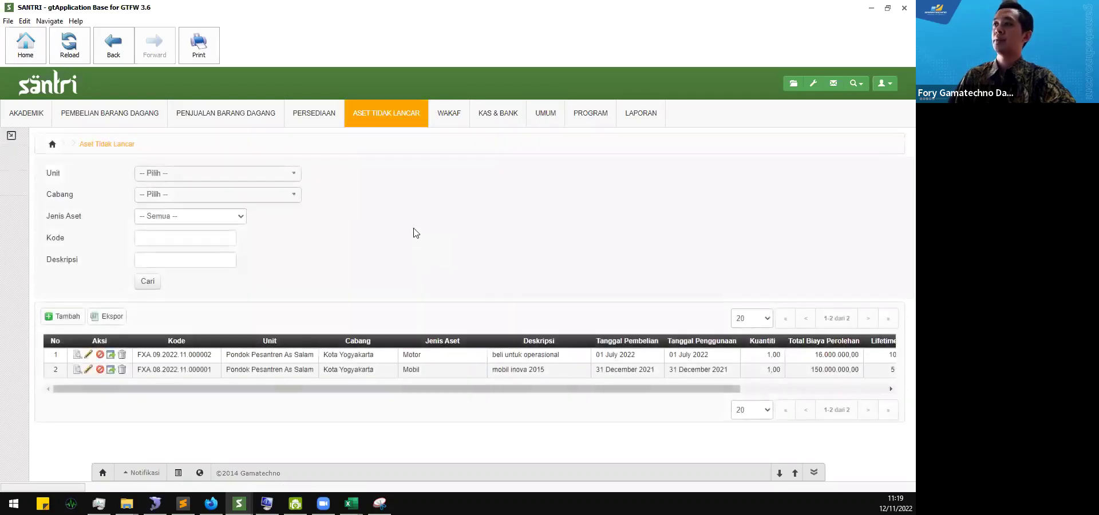
left_click(547, 117)
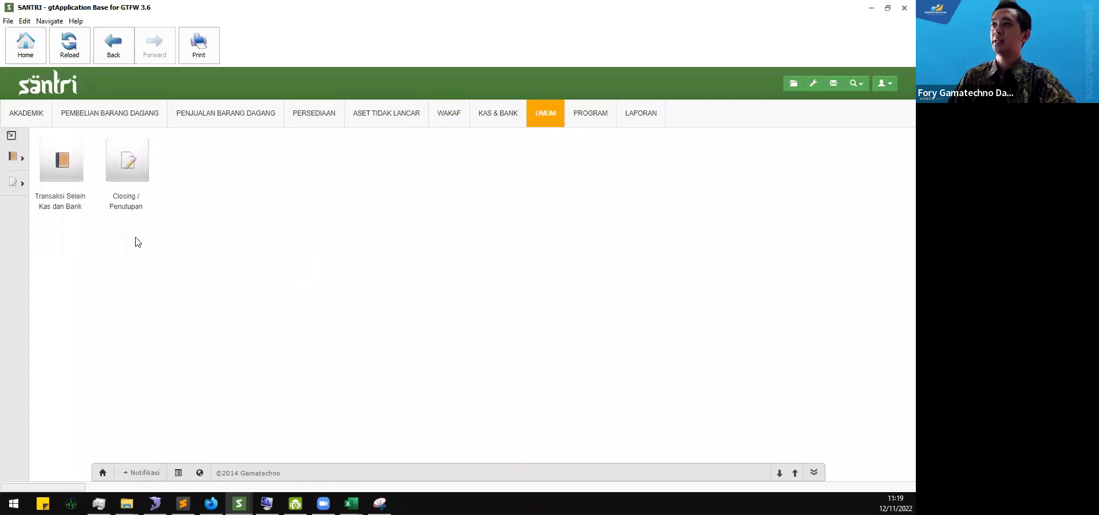
left_click(135, 166)
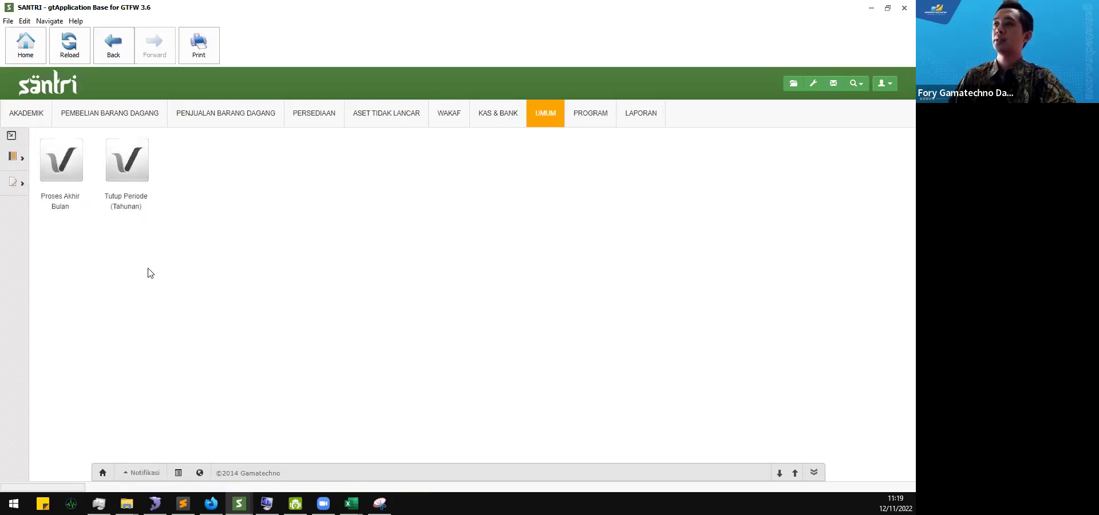
left_click(11, 135)
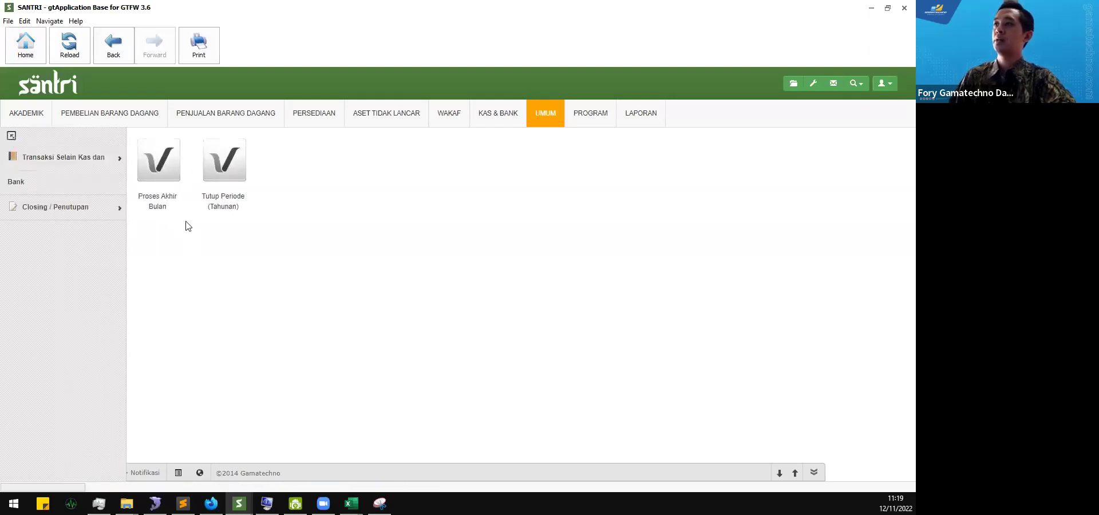
left_click(169, 166)
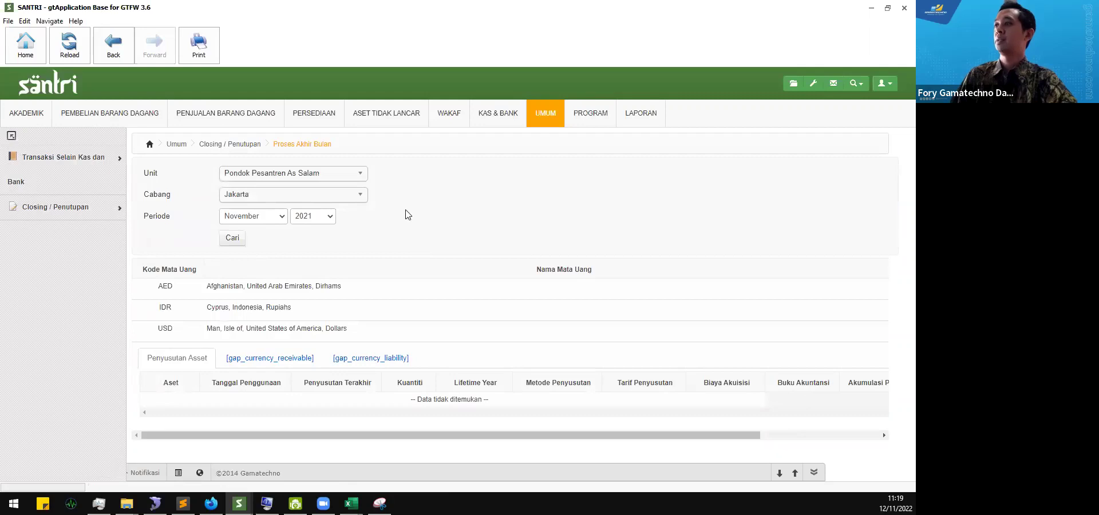
- Set the month-end process branch to Kota Yogyakarta, keeping the unit Pondok Pesantren As Salam
left_click(320, 194)
left_click(374, 191)
left_click(262, 175)
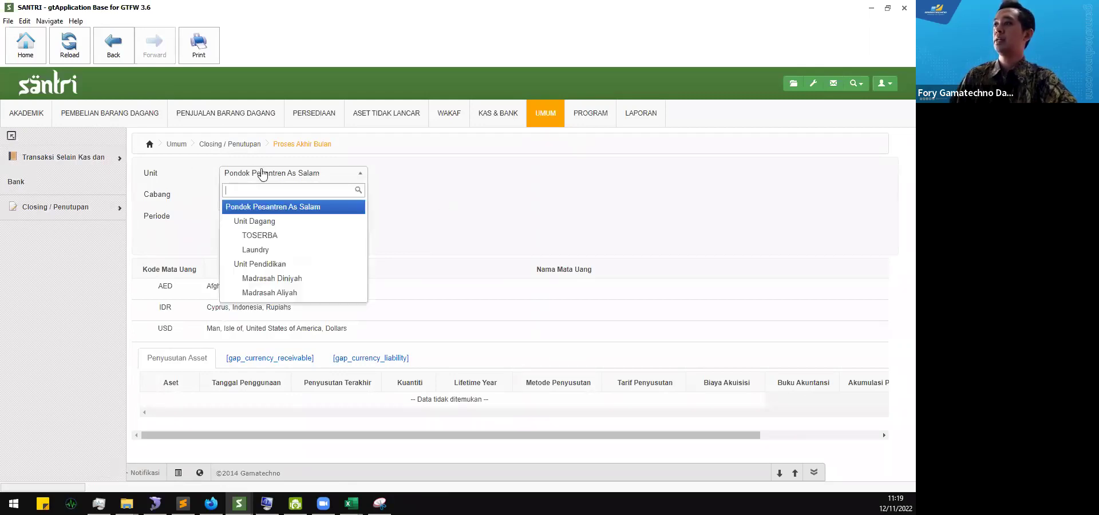
left_click(258, 195)
left_click(255, 242)
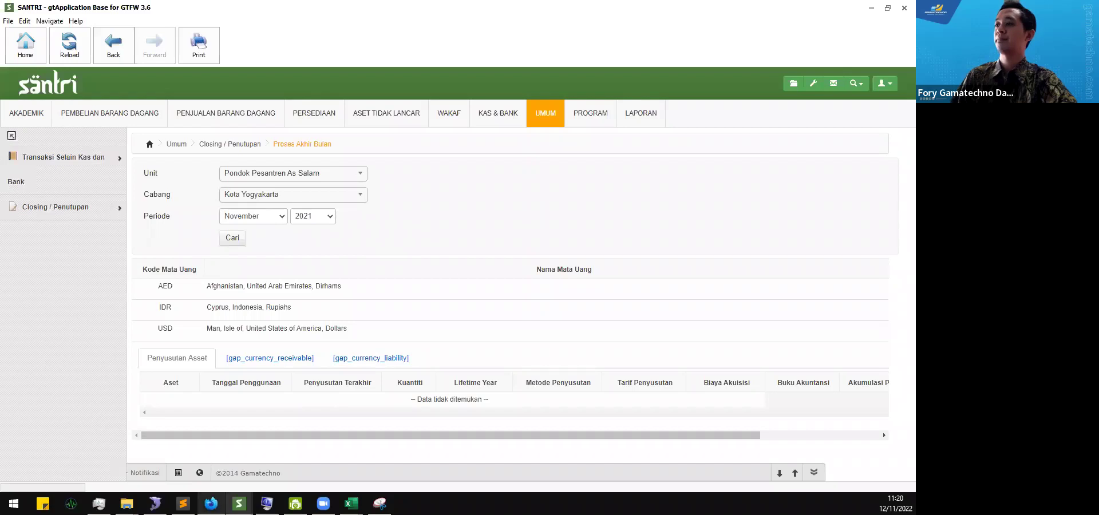
- Set the month-end period to July 2022 and search for the assets to depreciate
left_click(239, 504)
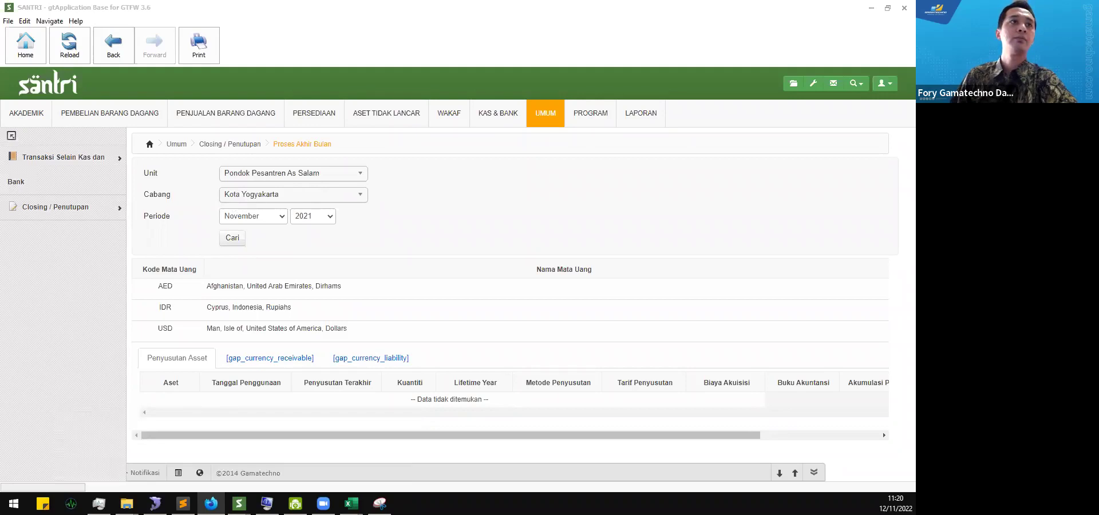
left_click(315, 216)
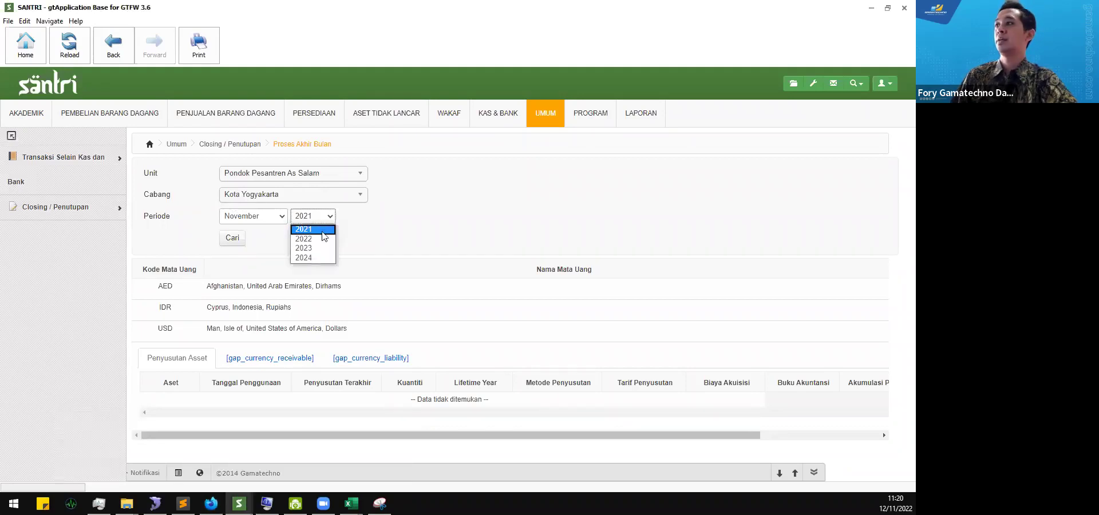
left_click(324, 241)
left_click(277, 215)
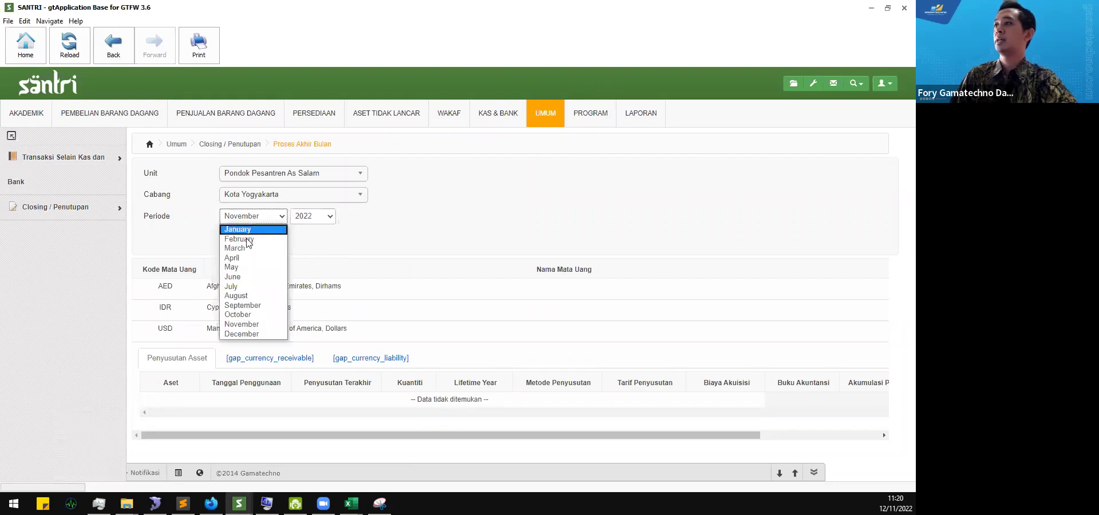
left_click(250, 280)
left_click(264, 216)
left_click(260, 286)
left_click(239, 243)
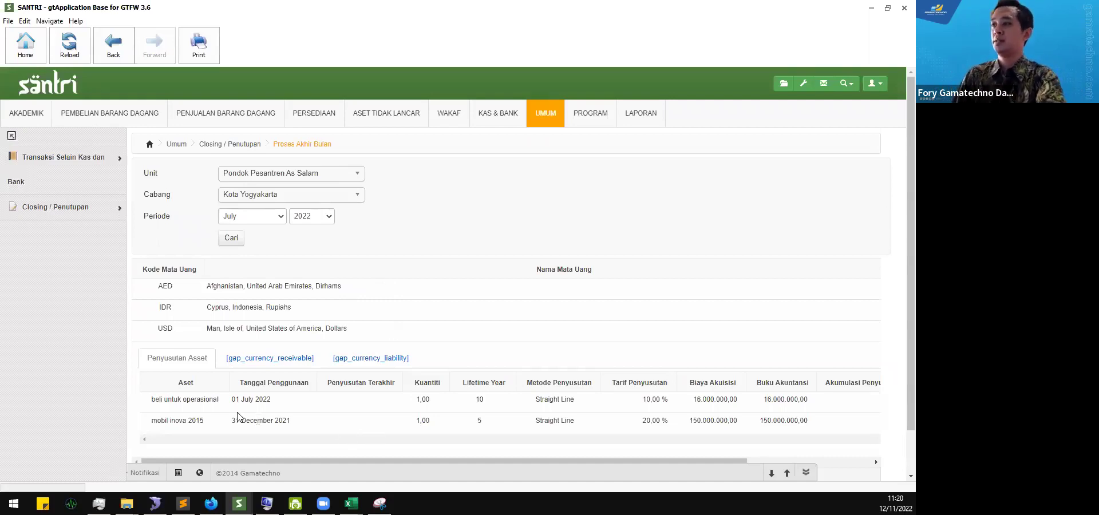
- Examine the usage dates of the beli untuk operasional and mobil inova 2015 assets in the depreciation list
left_click_drag(153, 400, 345, 422)
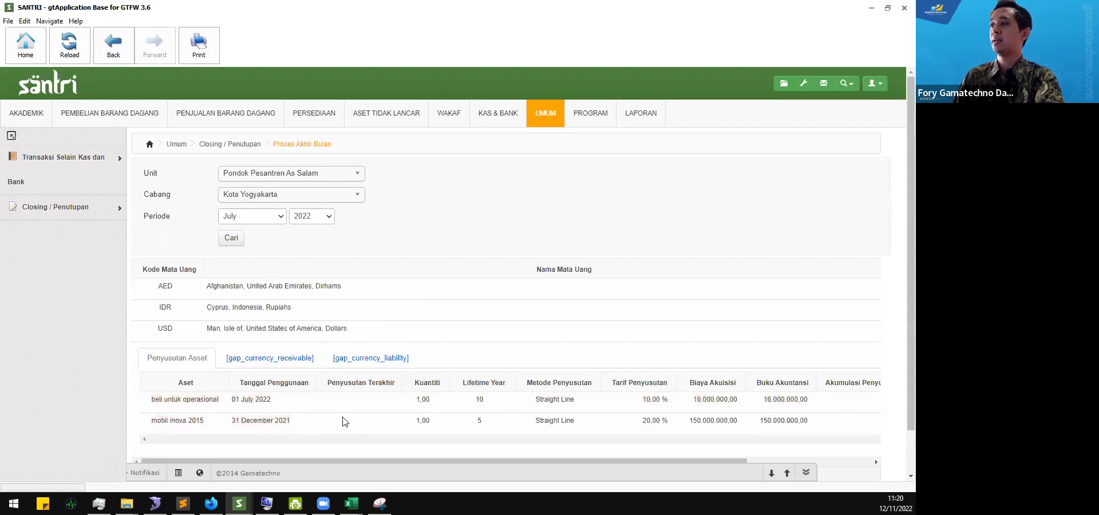
scroll(344, 421, "down", 1)
scroll(345, 421, "up", 1)
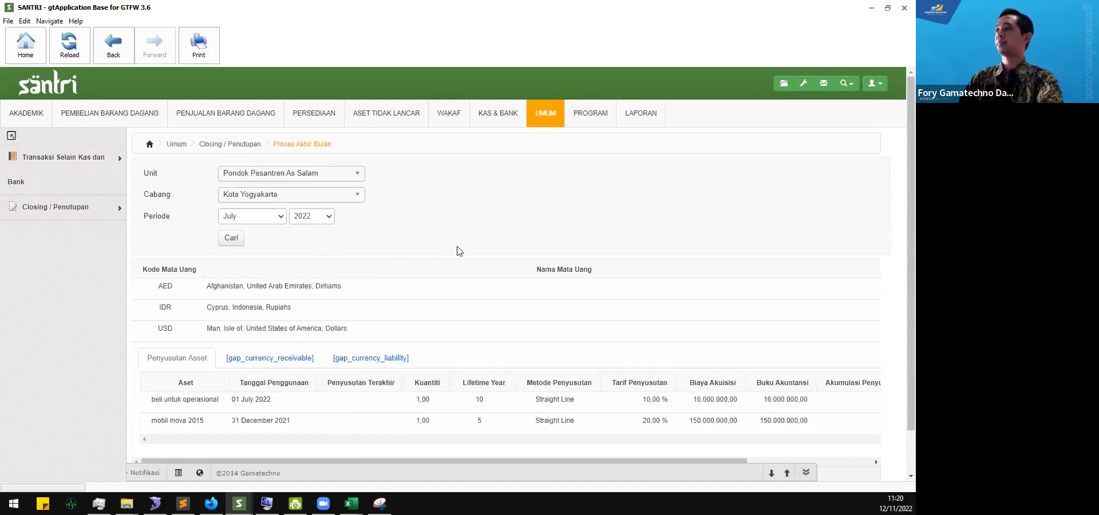
left_click_drag(159, 421, 336, 428)
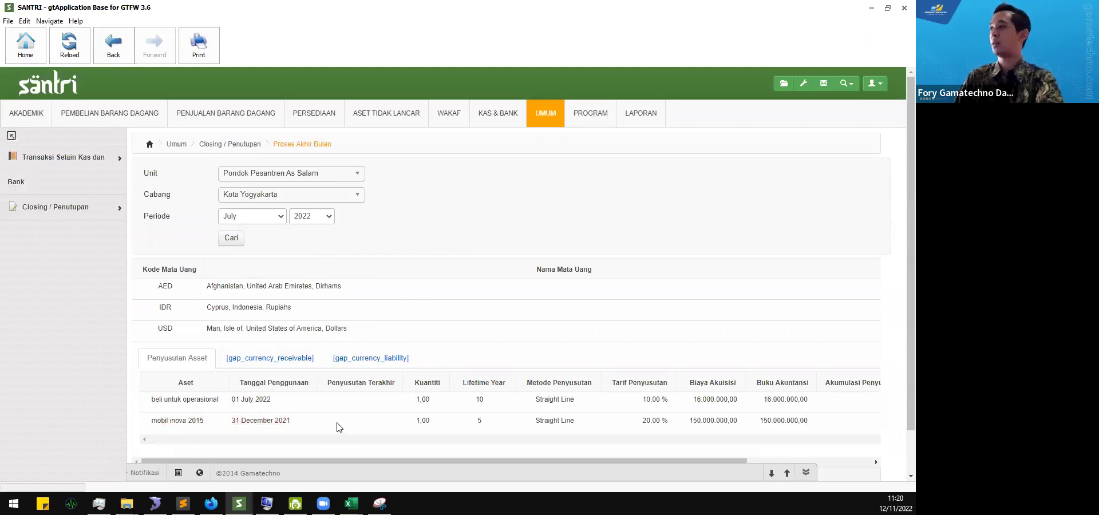
left_click_drag(154, 399, 320, 409)
left_click(240, 397)
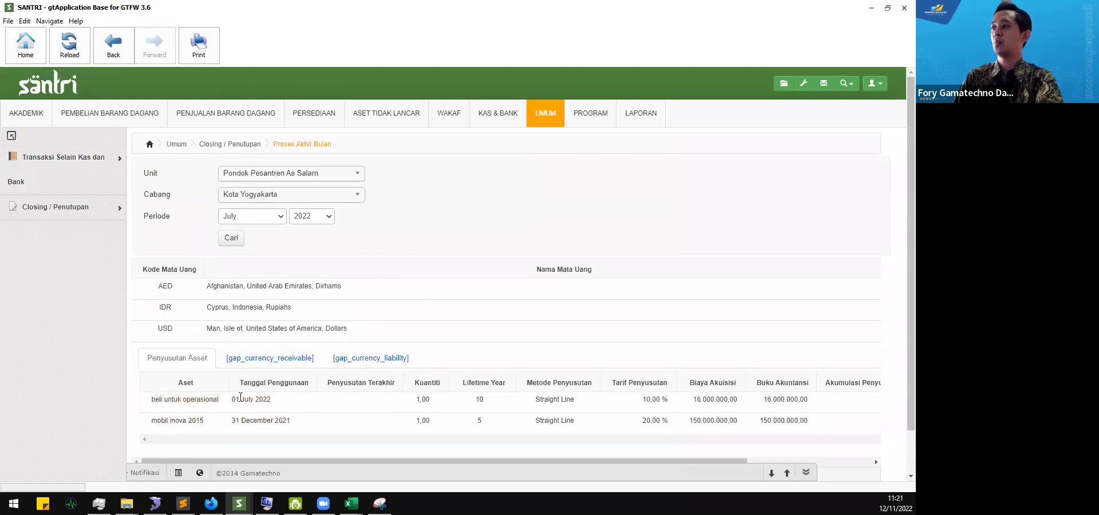
left_click_drag(233, 399, 283, 400)
left_click(284, 404)
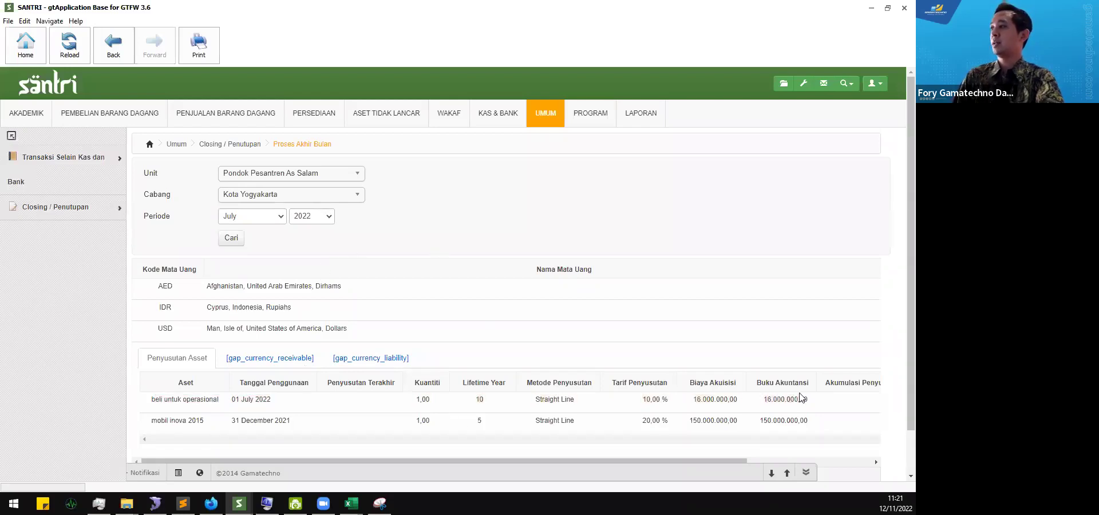
- Examine the acquisition cost, book value, accumulated depreciation and monthly depreciation value of the beli untuk operasional asset
scroll(696, 462, "down", 2)
left_click_drag(675, 415, 825, 405)
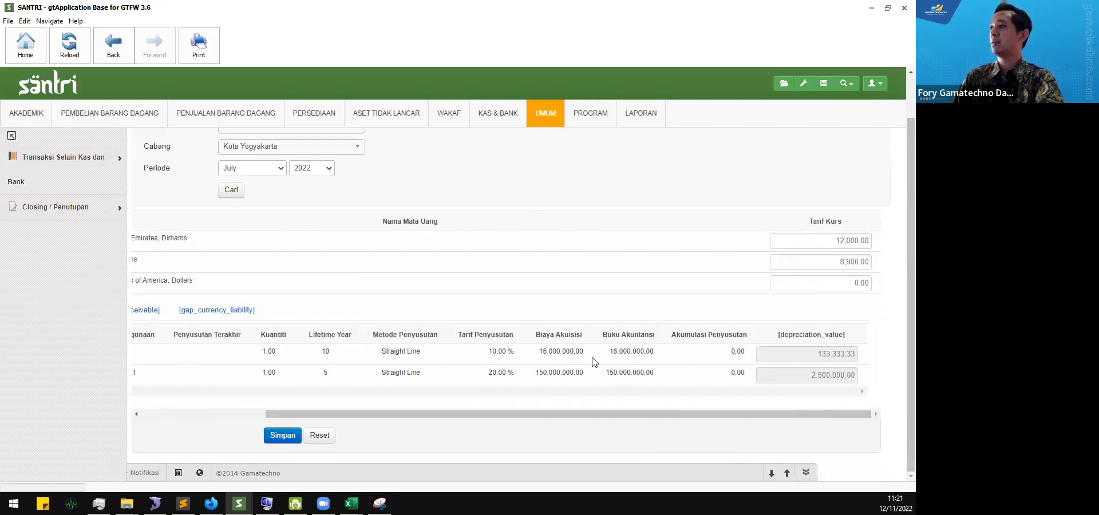
left_click_drag(540, 356, 605, 358)
left_click(682, 355)
left_click_drag(733, 351, 747, 353)
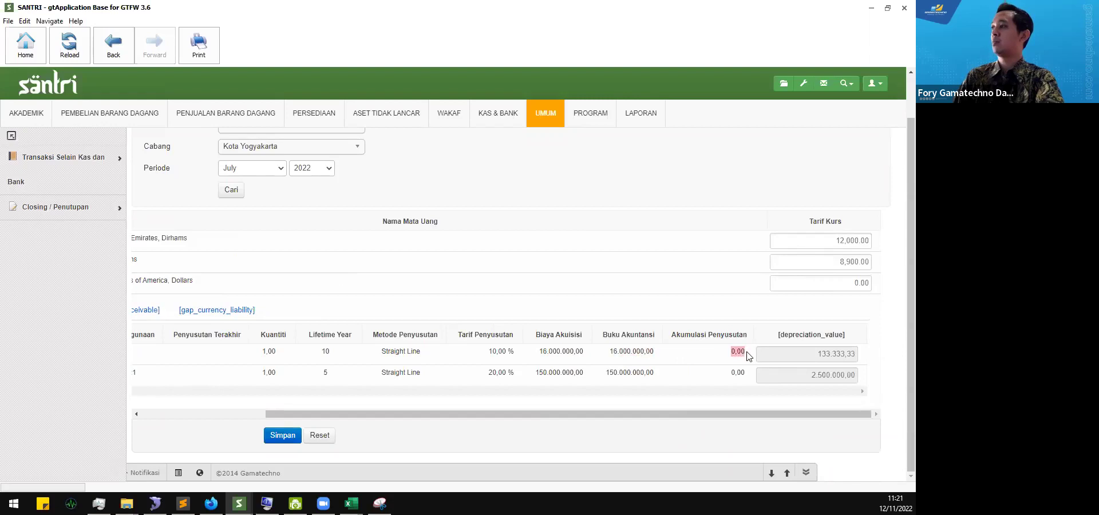
- Examine the accumulated depreciation and depreciation value columns for the listed assets
left_click(747, 355)
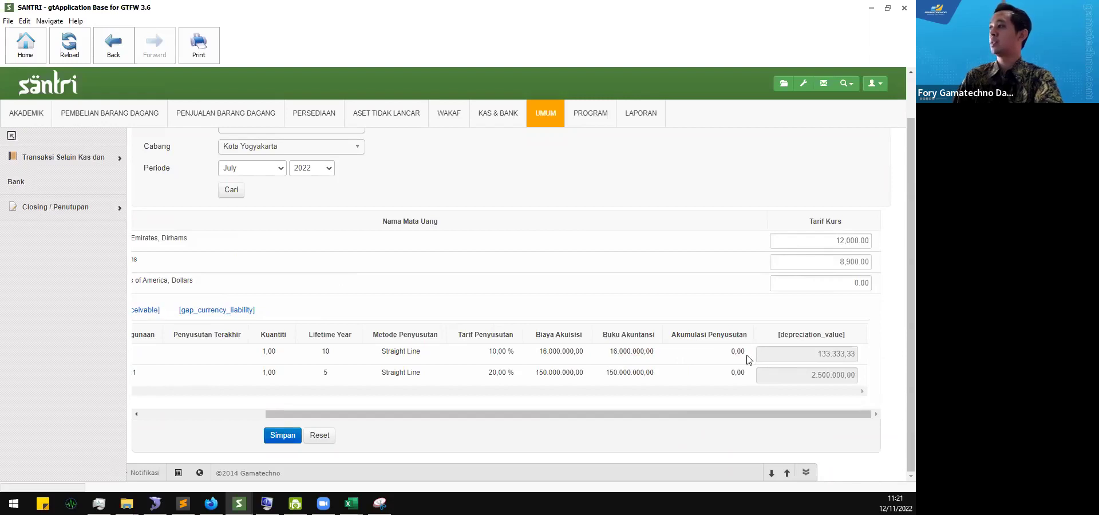
double_click(796, 335)
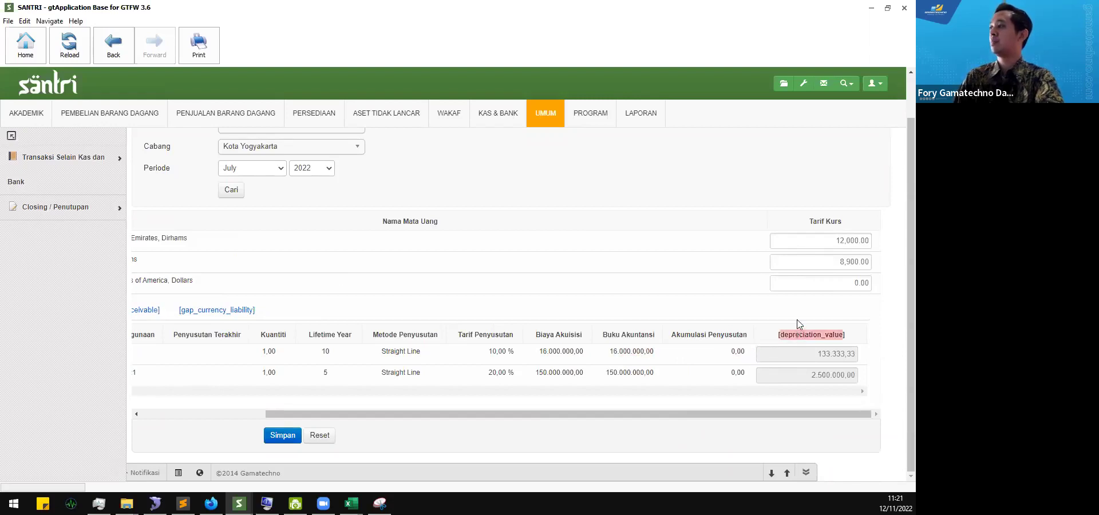
left_click(799, 324)
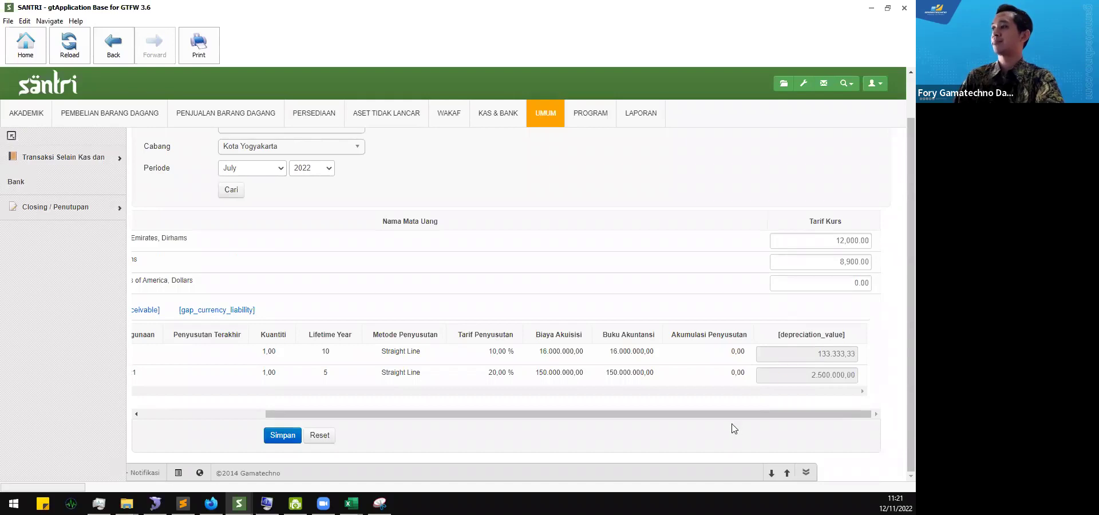
left_click_drag(742, 415, 598, 419)
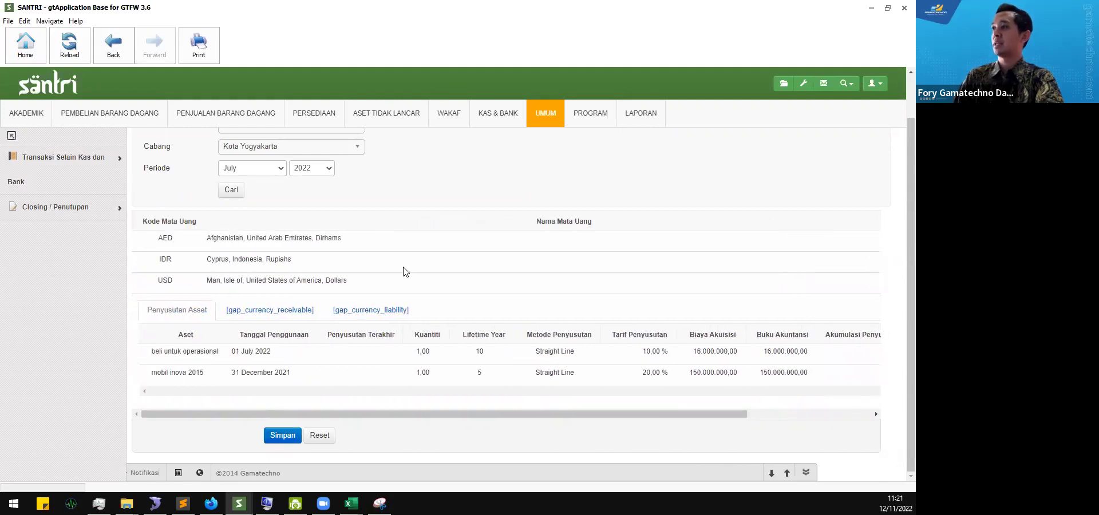
- Reopen the month-end process (Proses Akhir Bulan) and set its branch to Kota Yogyakarta
scroll(423, 264, "up", 1)
left_click(546, 114)
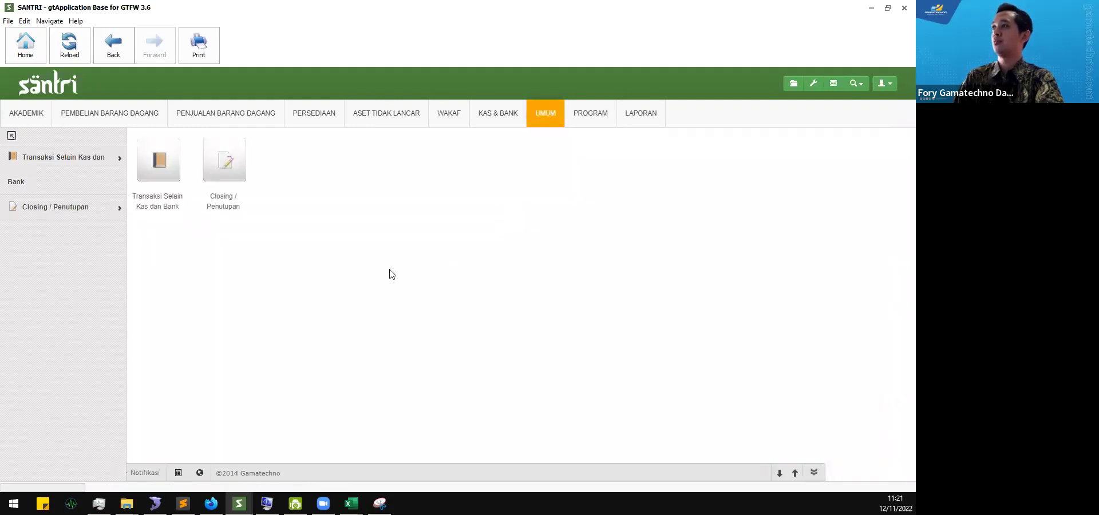
left_click(230, 168)
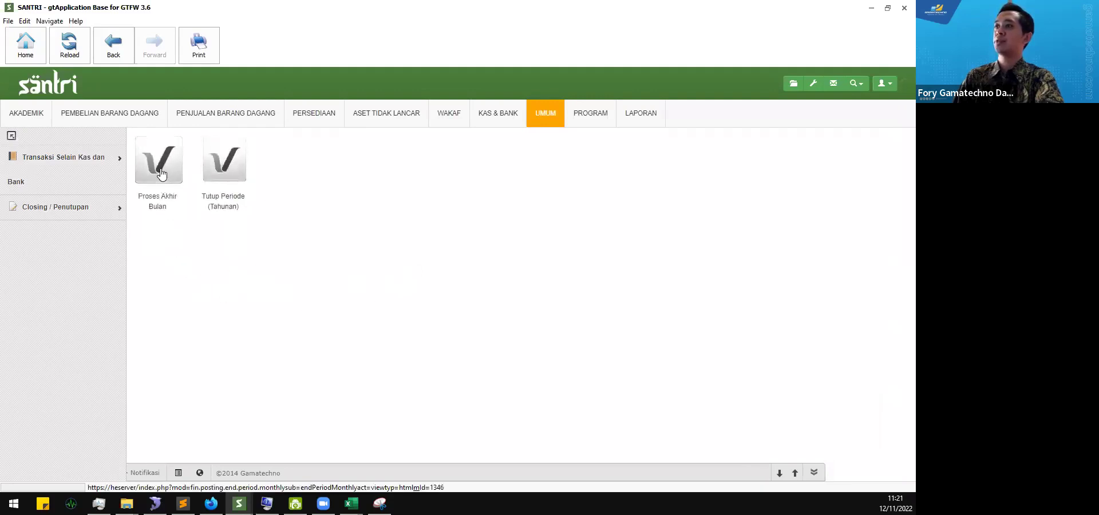
left_click(161, 173)
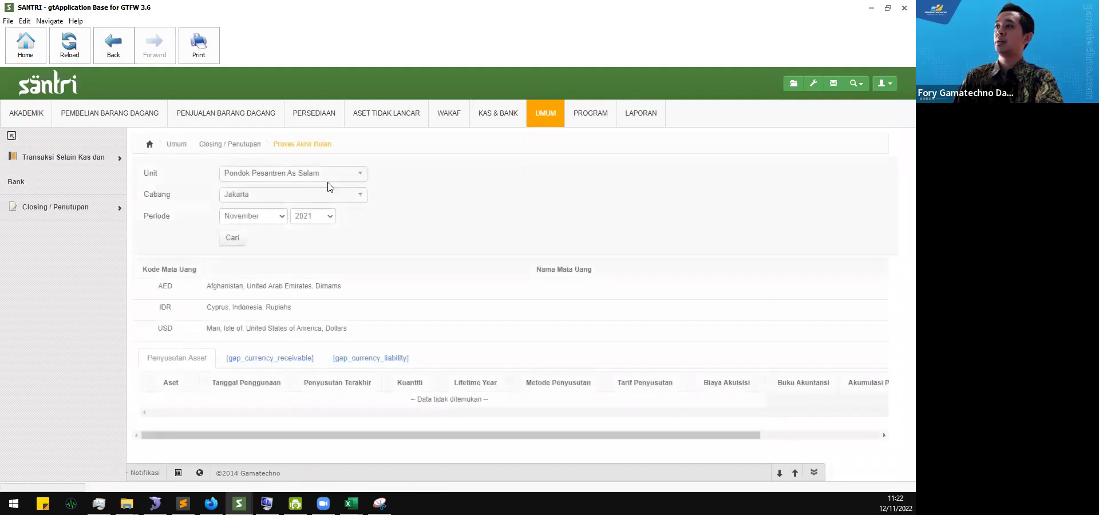
left_click(306, 197)
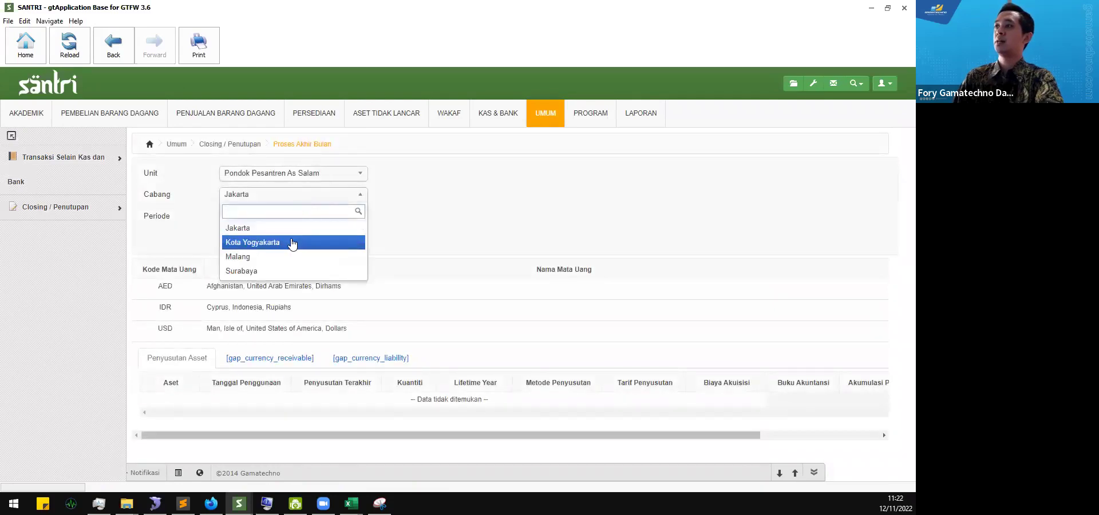
left_click(292, 243)
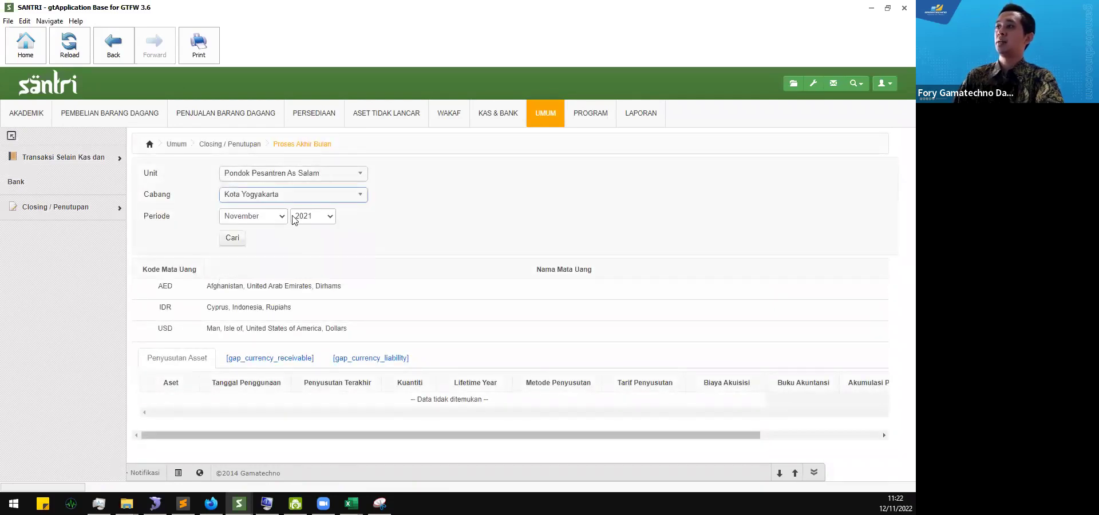
- Set the month-end period to July 2022 and list the assets due for depreciation
left_click(312, 218)
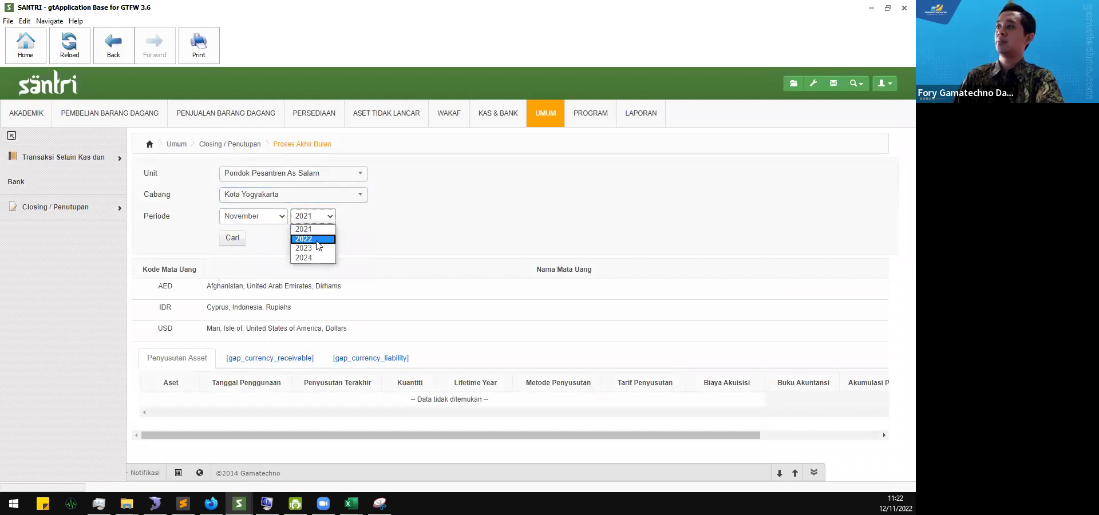
left_click(270, 218)
left_click(253, 288)
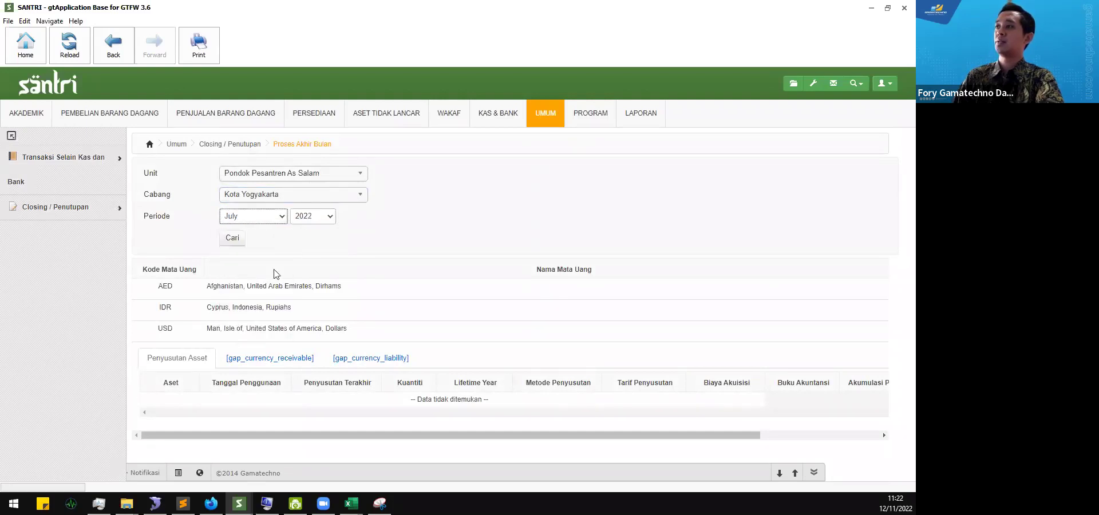
left_click(231, 238)
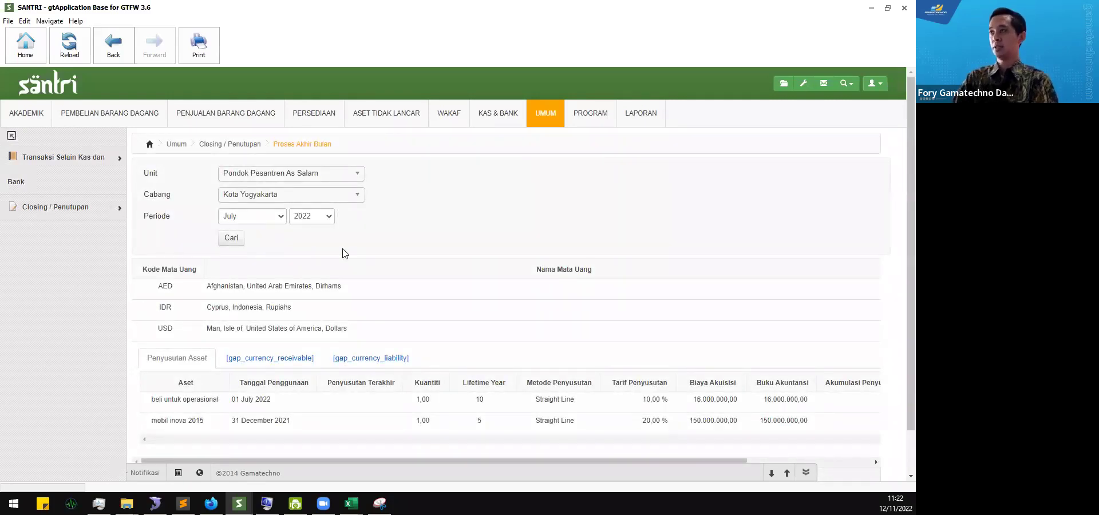
scroll(343, 253, "down", 2)
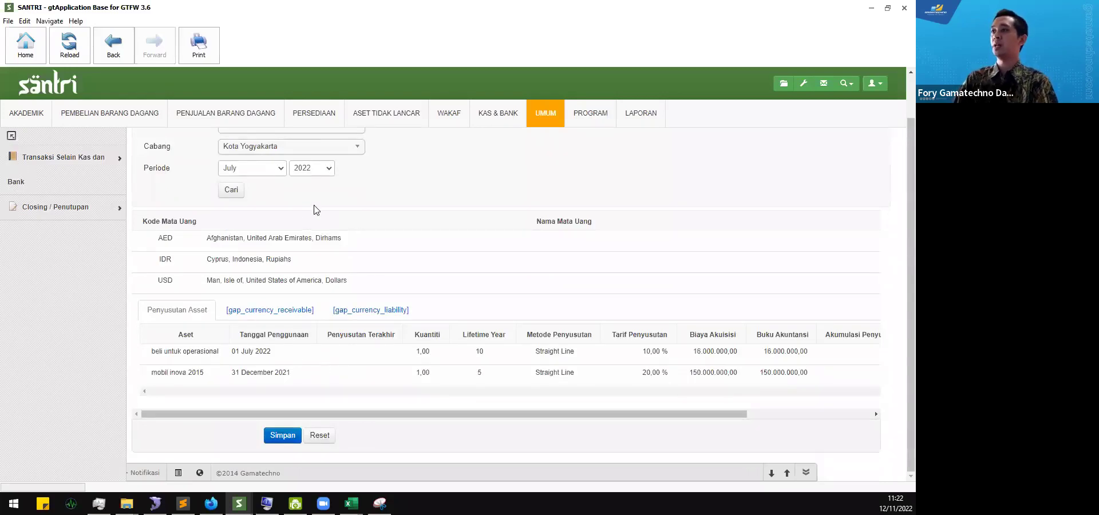
- Search the June 2022 period and examine the depreciation entry of the mobil inova 2015 asset
left_click(269, 170)
left_click(263, 226)
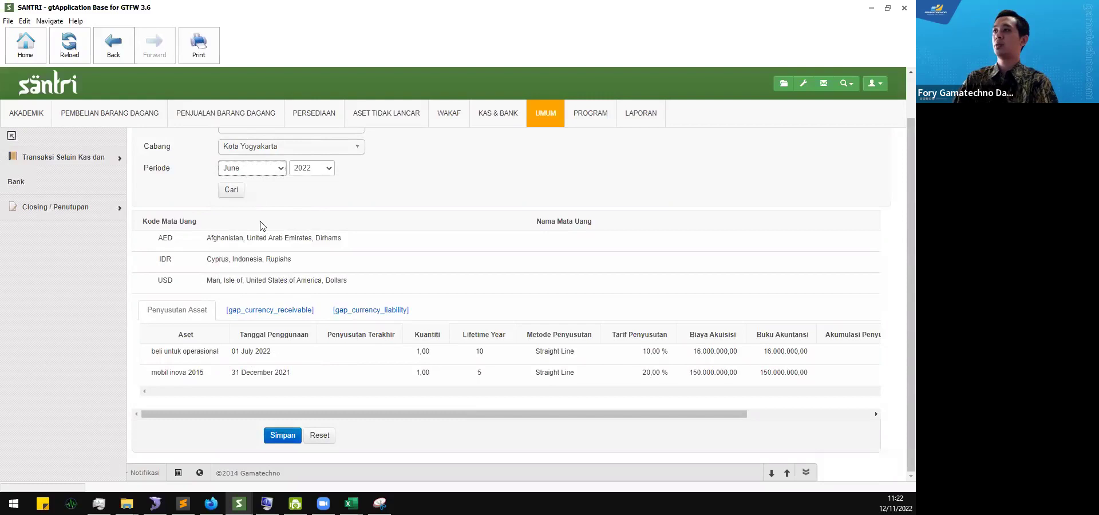
left_click(232, 191)
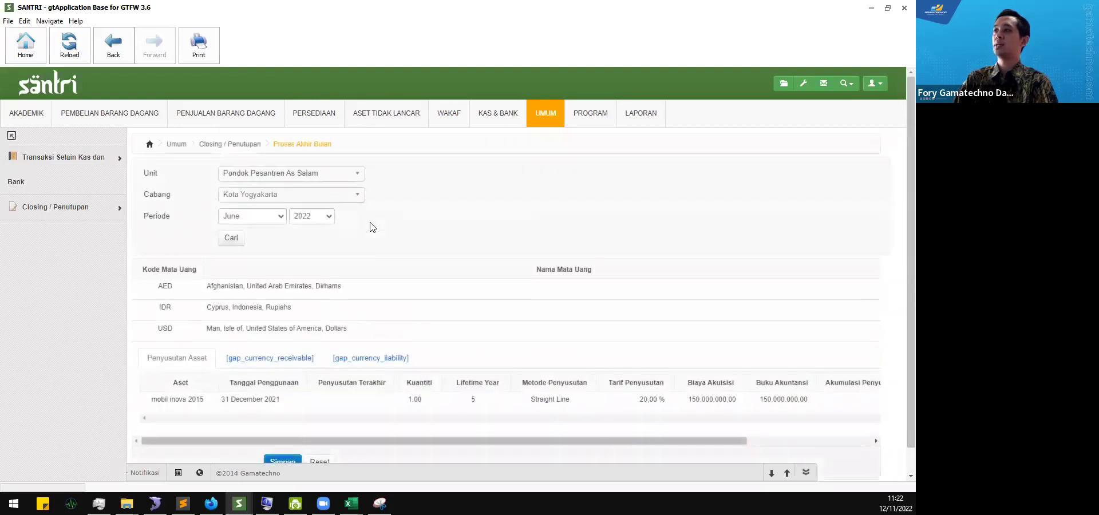
left_click_drag(152, 372, 344, 373)
left_click(344, 373)
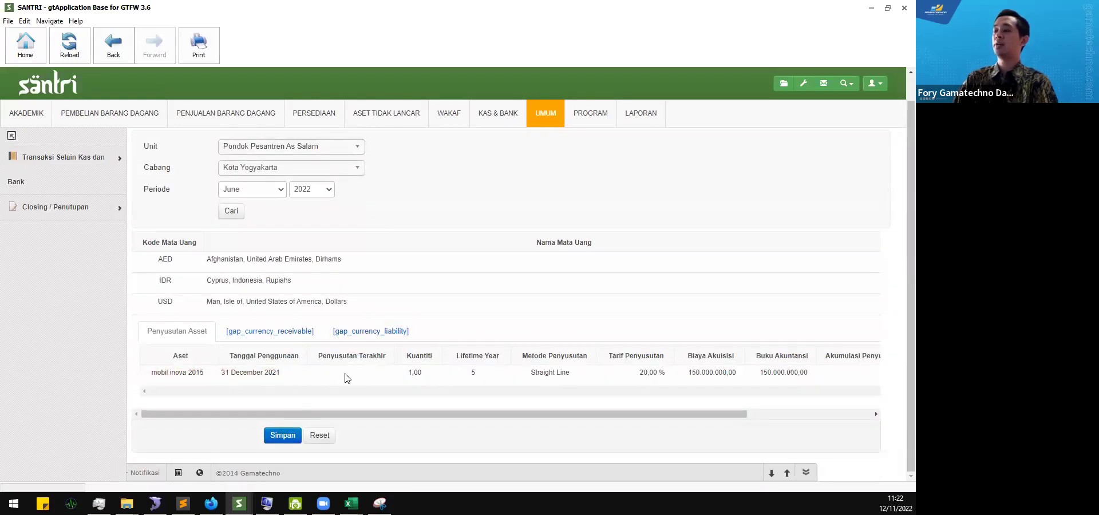
- Return the month-end period to July 2022 and search the assets again
left_click(273, 194)
left_click(260, 251)
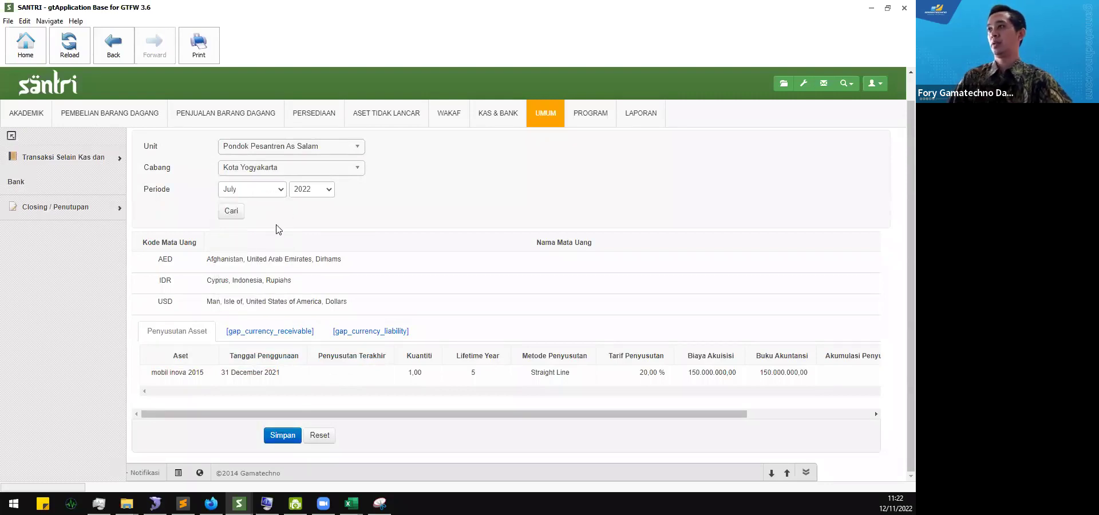
left_click(232, 212)
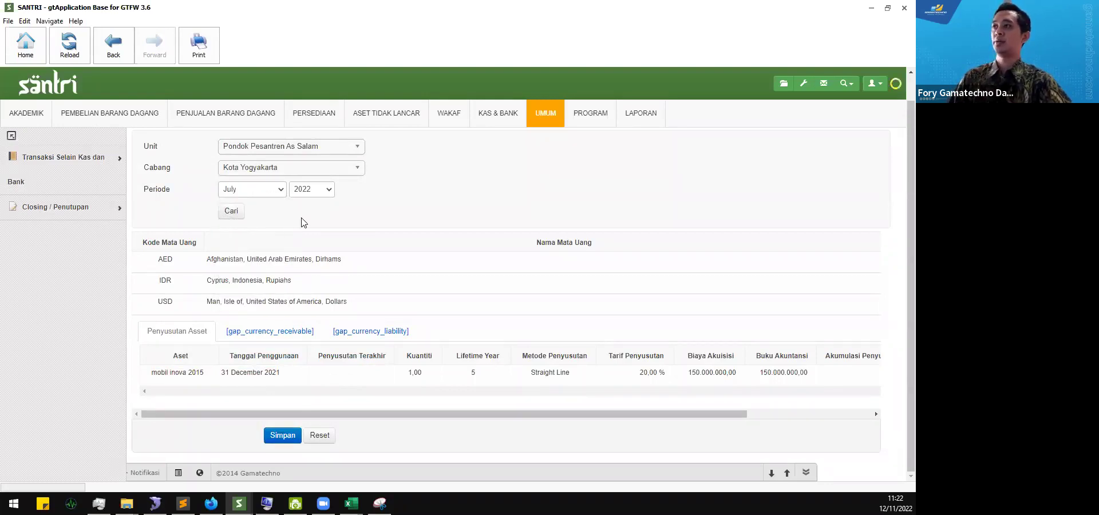
scroll(381, 232, "down", 2)
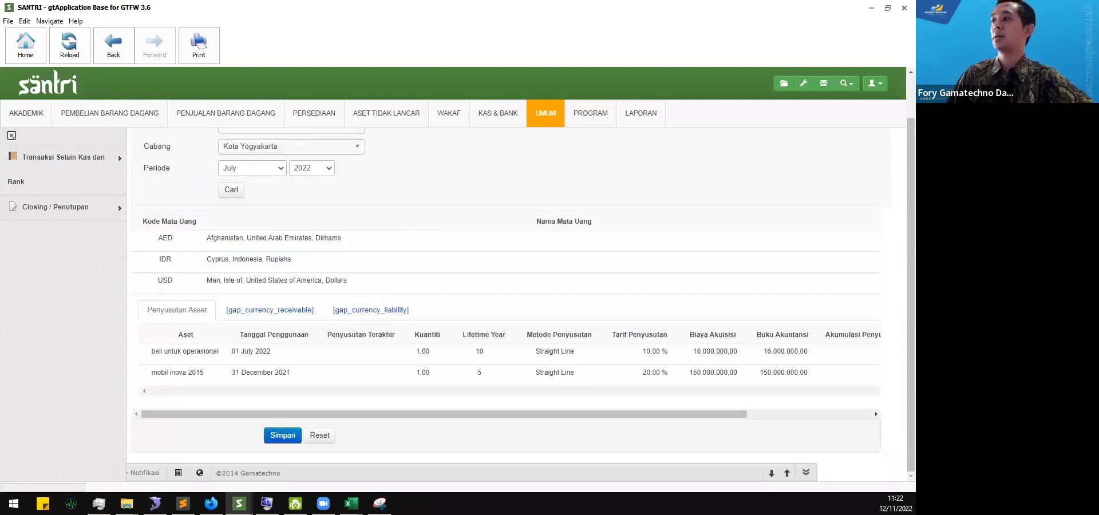
- Switch to the second gtApplication window and open a new fixed asset entry form under Aset Tidak Lancar
left_click(239, 503)
left_click(272, 463)
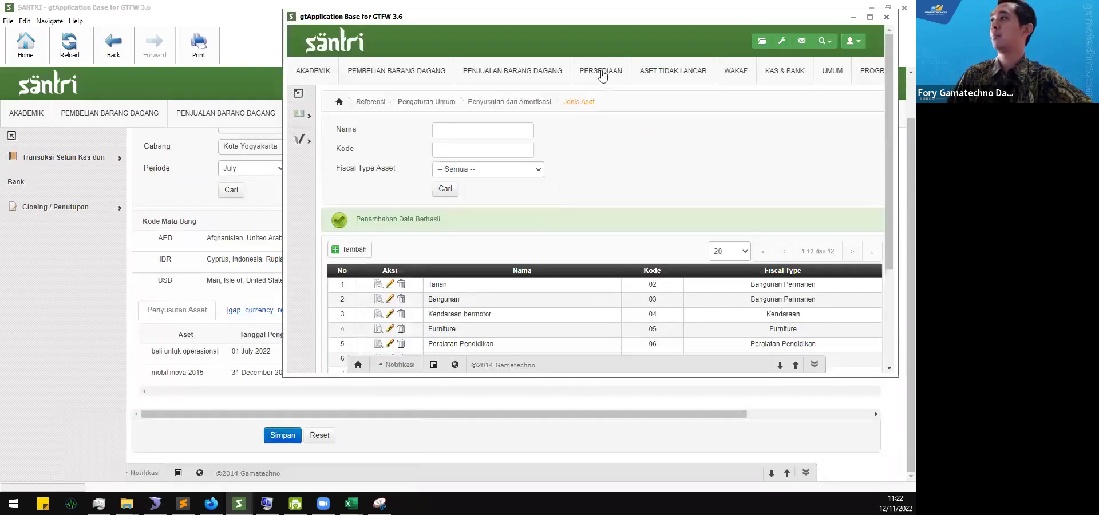
left_click(676, 72)
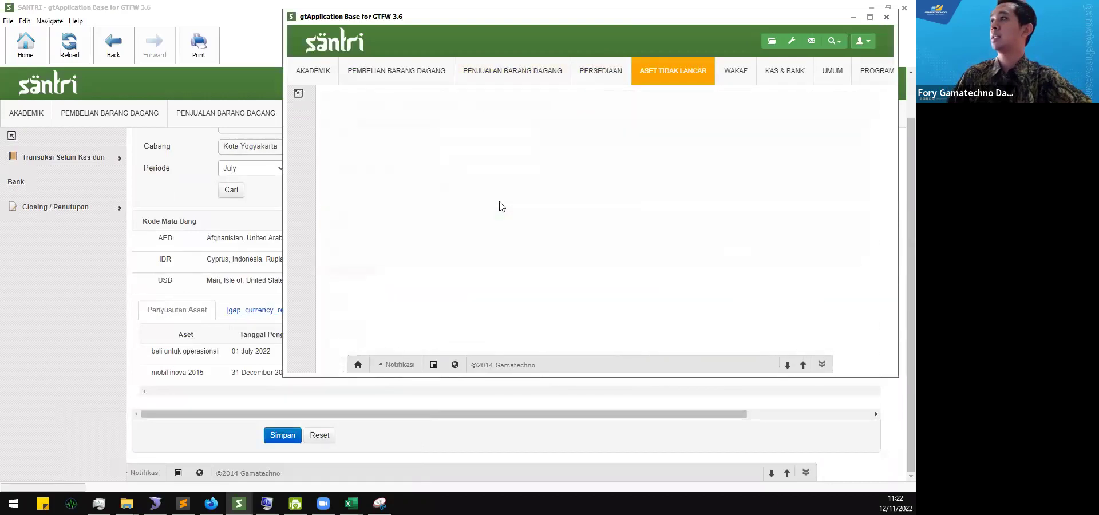
left_click(359, 276)
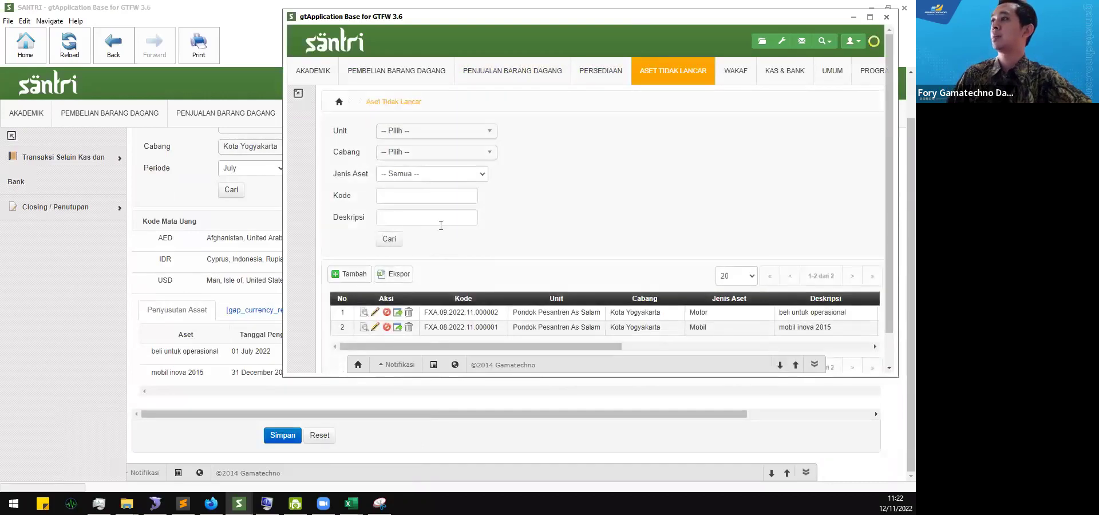
- Examine the available branch and unit options of the new fixed asset
left_click(429, 146)
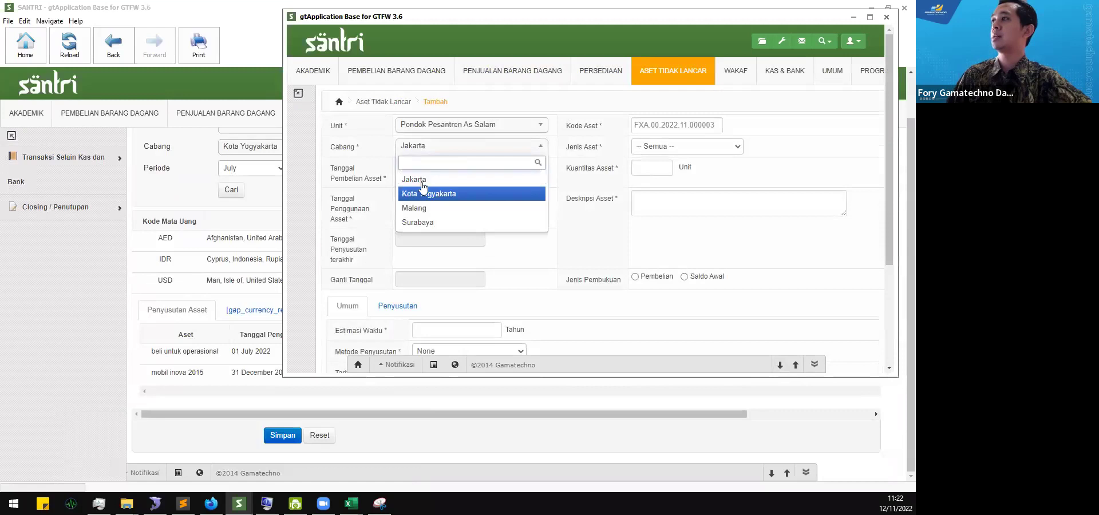
left_click(384, 146)
left_click(415, 150)
left_click(399, 132)
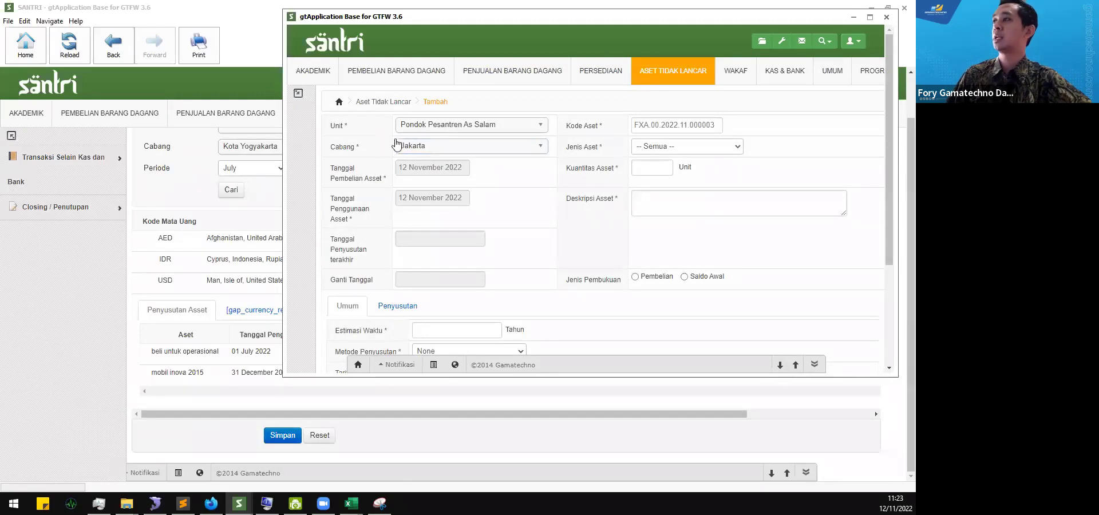
left_click(431, 133)
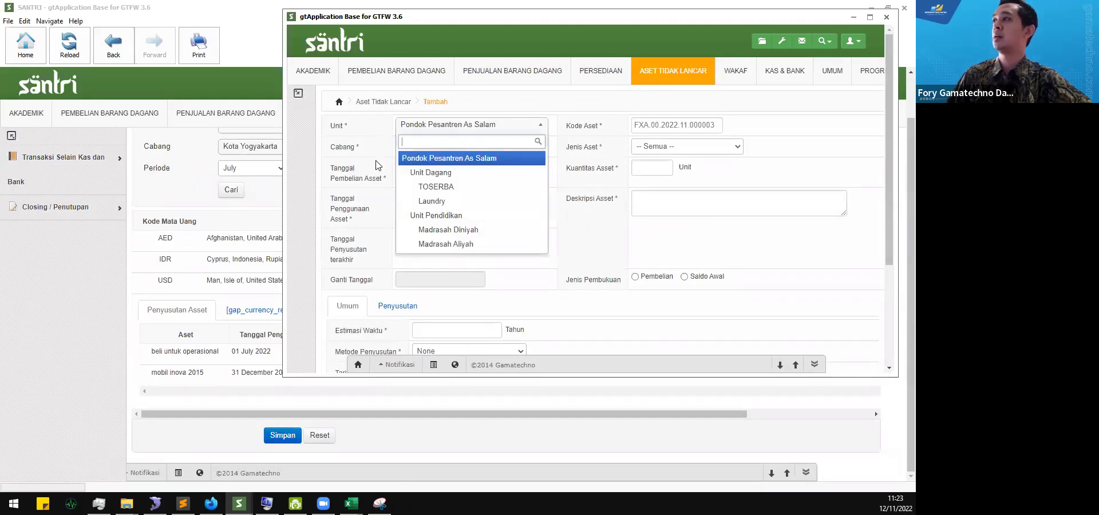
left_click(350, 143)
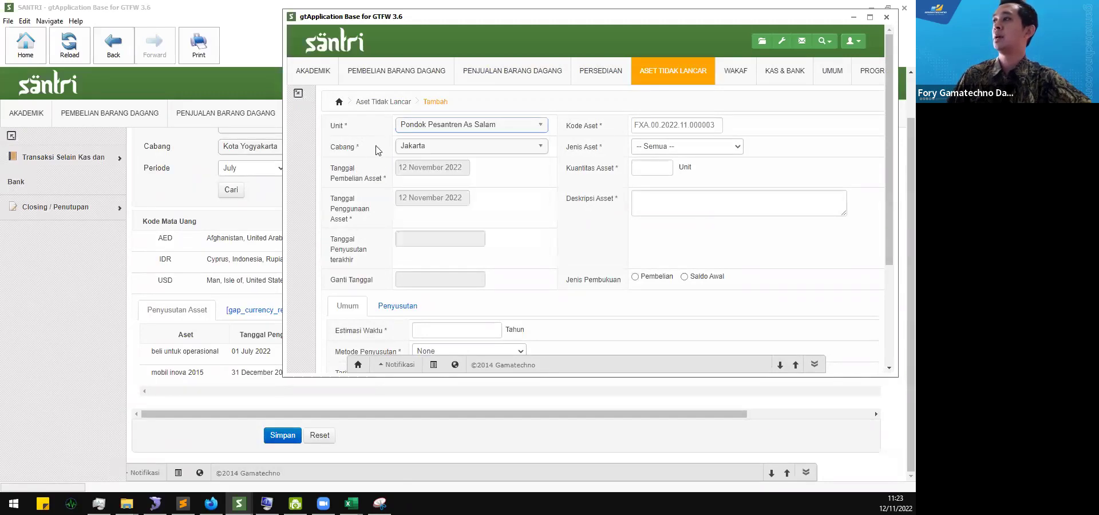
left_click(416, 148)
left_click(341, 148)
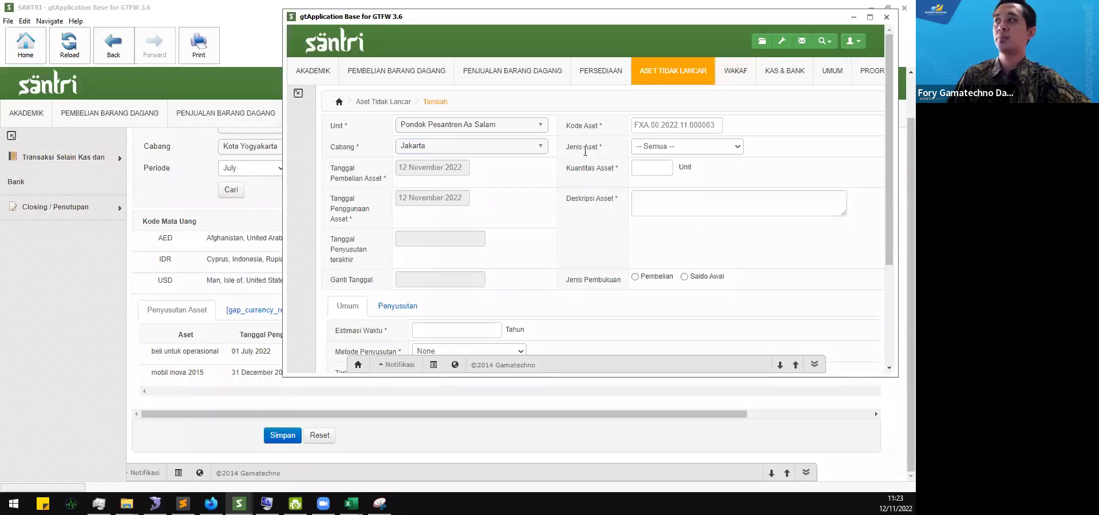
- Set the new fixed asset's branch to Kota Yogyakarta
left_click(525, 147)
left_click(583, 187)
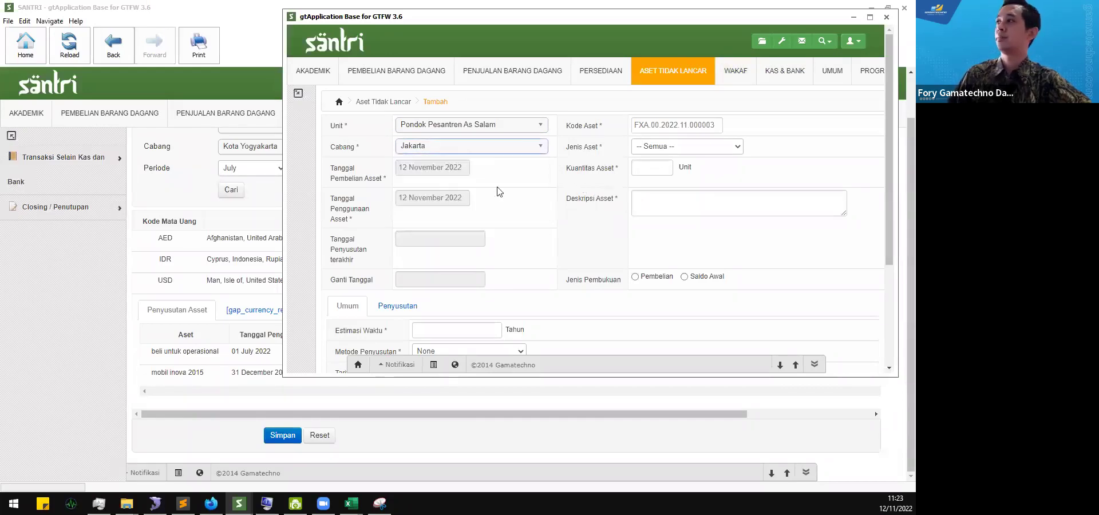
left_click(431, 156)
left_click(355, 168)
left_click(405, 147)
left_click(421, 191)
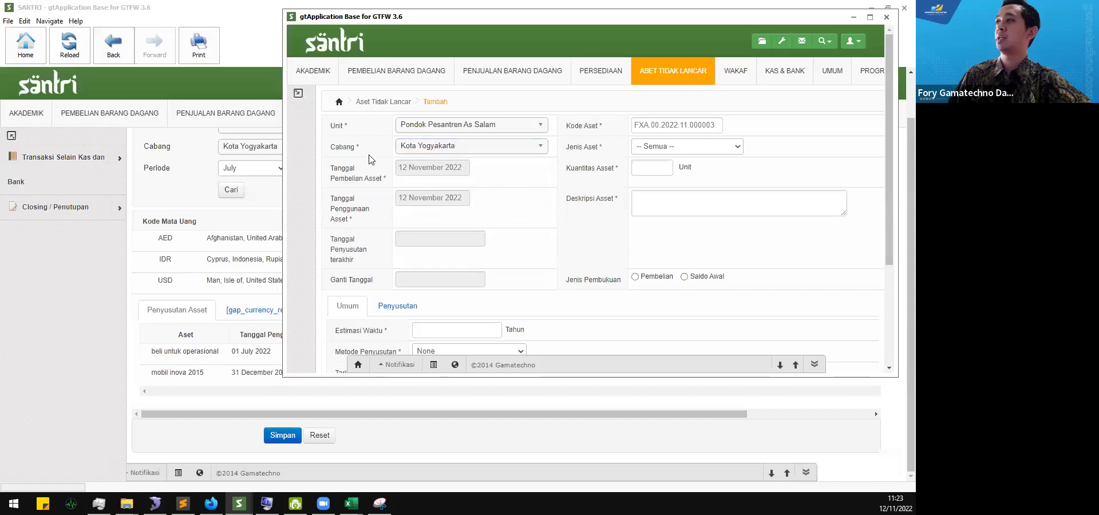
- Return to the month-end process window and review the July 2022 filters and asset depreciation list for Kota Yogyakarta
left_click(225, 223)
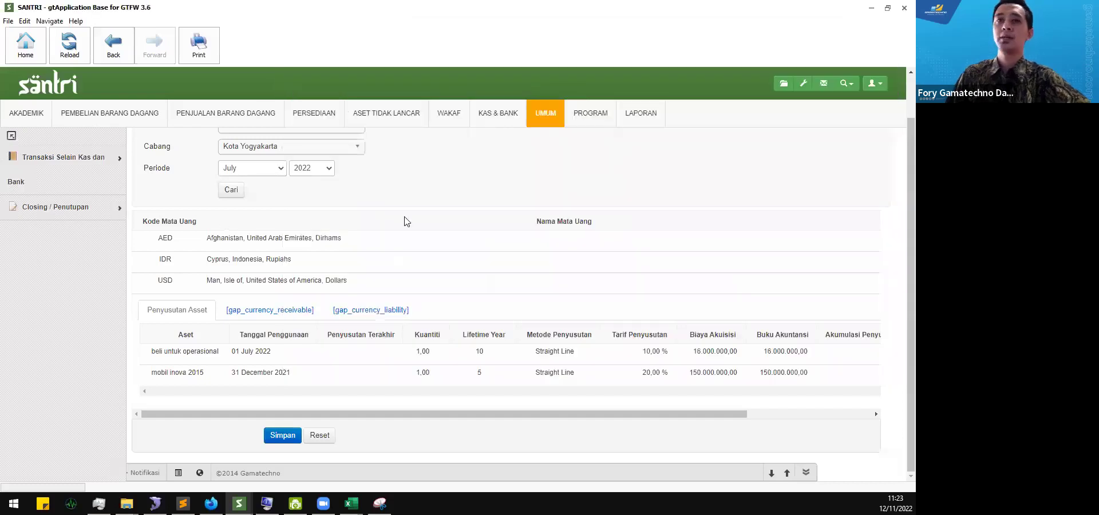
scroll(406, 222, "down", 2)
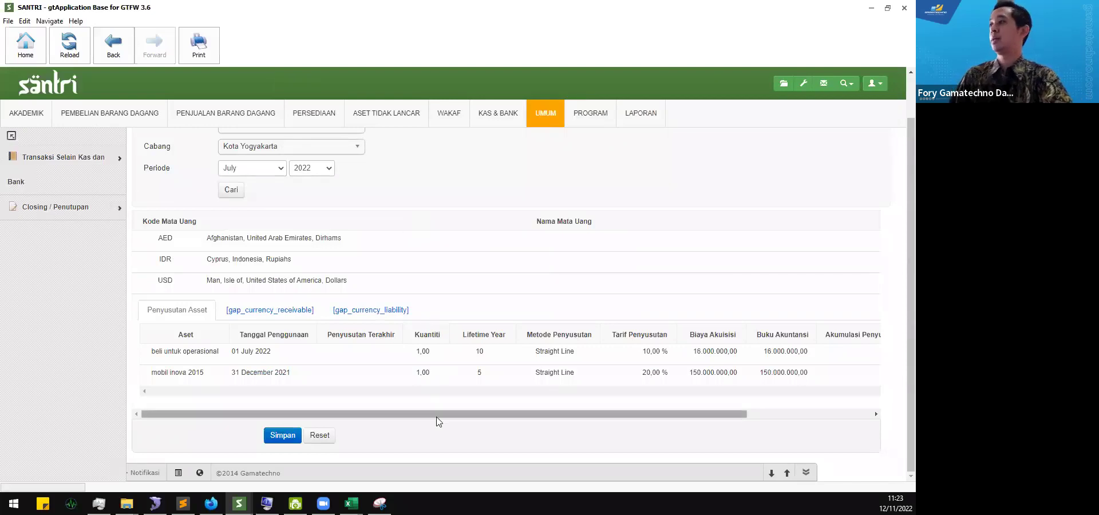
left_click_drag(441, 416, 413, 406)
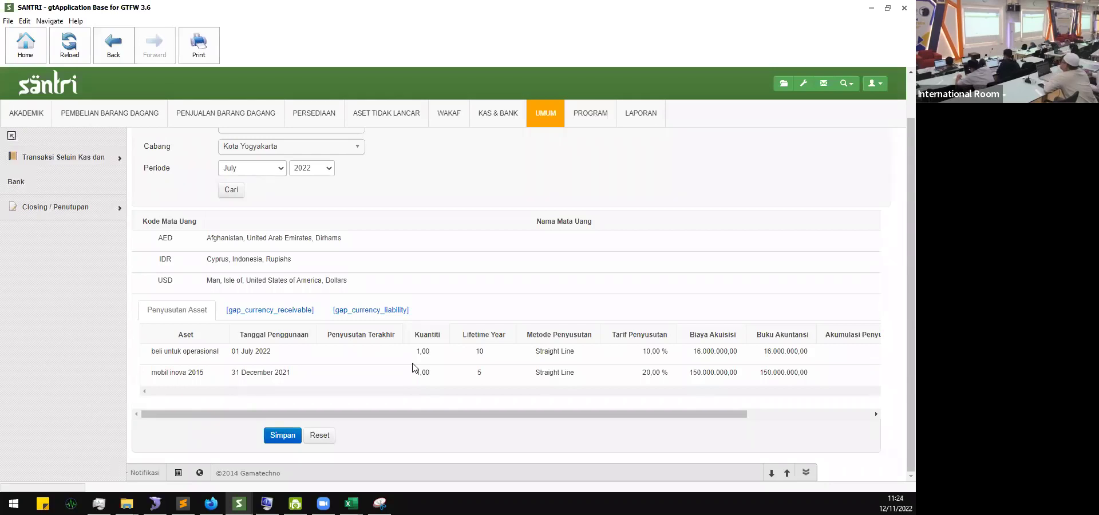
scroll(415, 369, "up", 1)
scroll(344, 255, "down", 1)
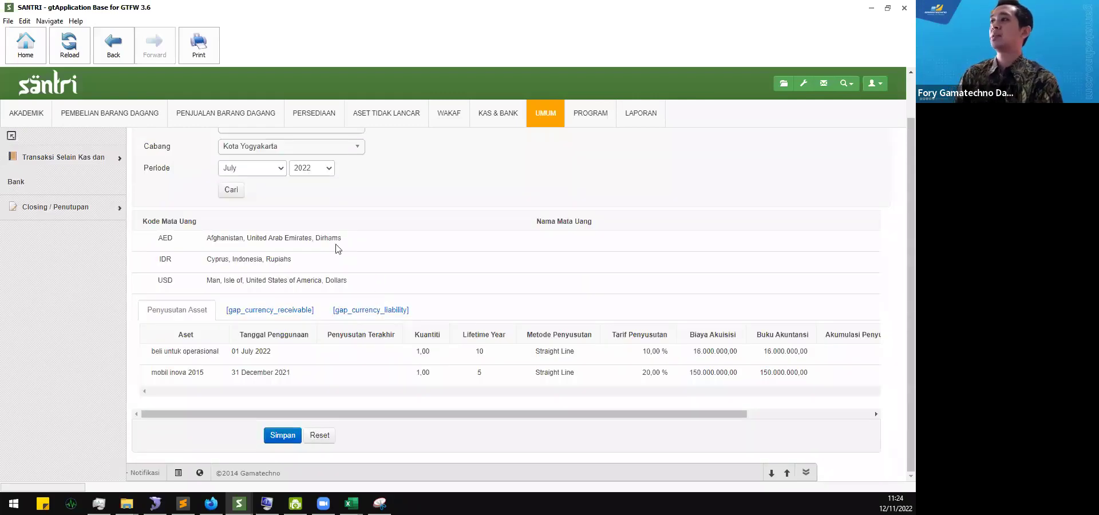
scroll(386, 186, "up", 1)
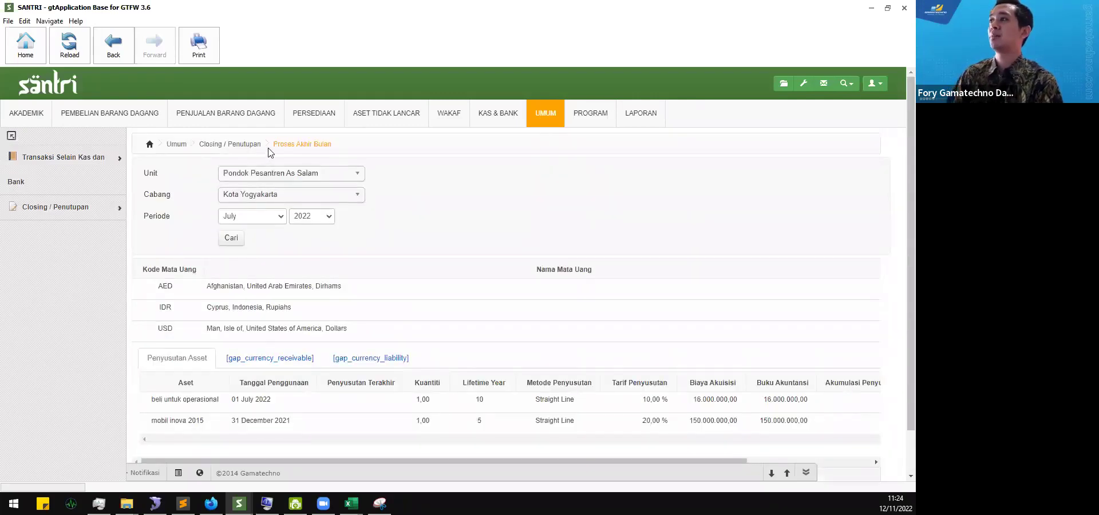
scroll(395, 272, "down", 1)
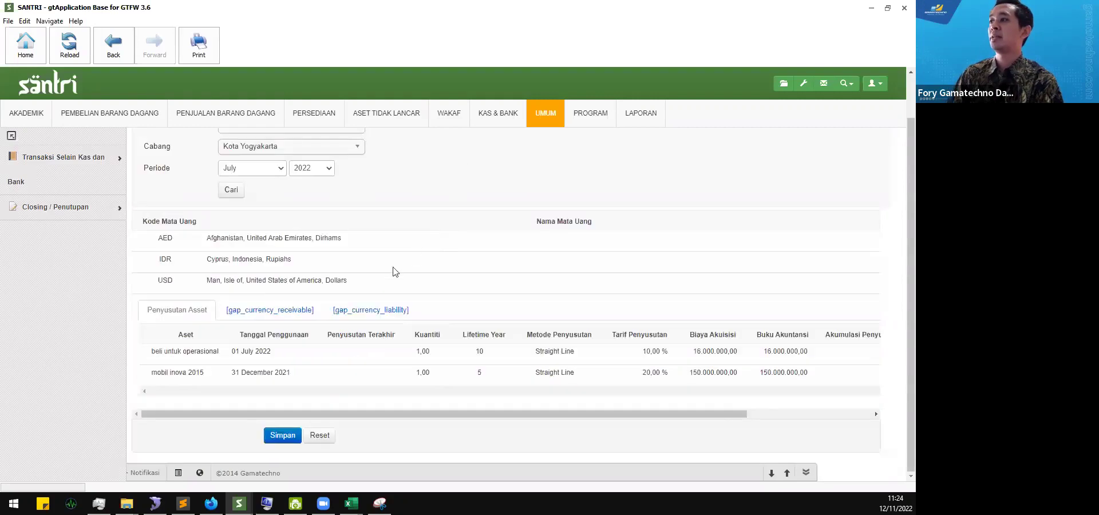
- Review the asset depreciation list and save the July 2022 month-end process for Kota Yogyakarta
mouse_move(502, 415)
left_mouse_down()
mouse_move(526, 423)
mouse_move(487, 420)
left_mouse_up()
scroll(357, 352, "up", 1)
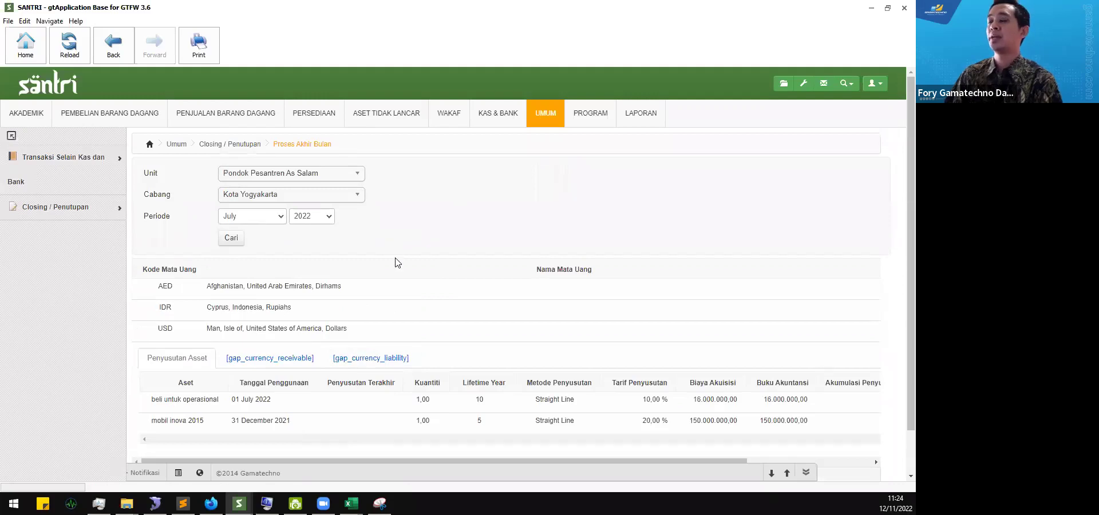
scroll(397, 263, "down", 1)
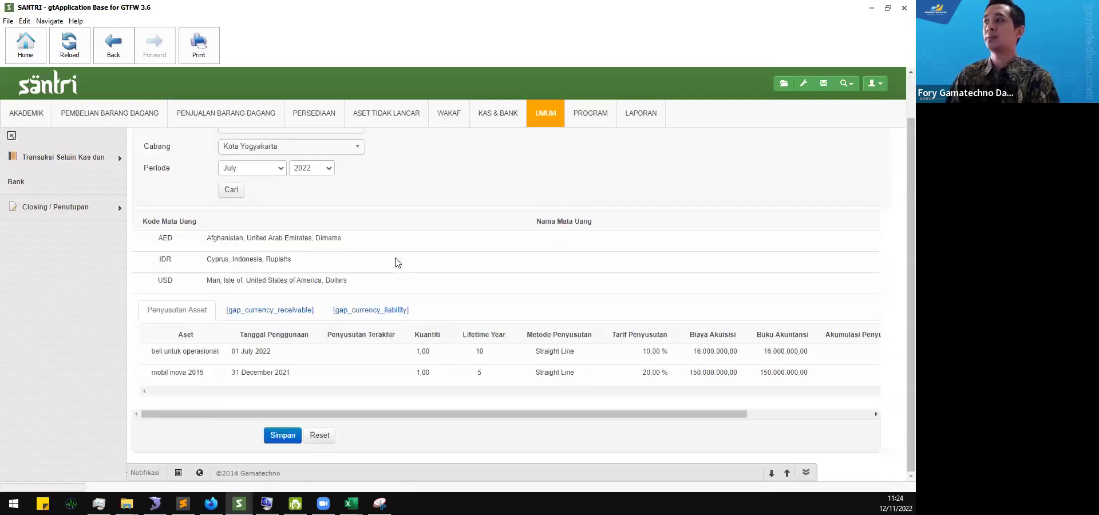
scroll(397, 262, "up", 1)
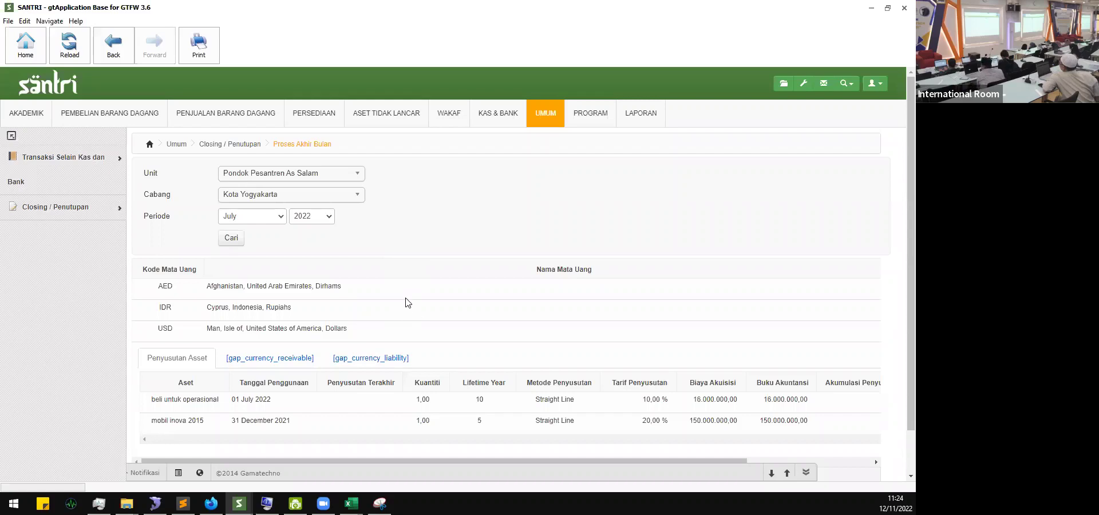
scroll(407, 303, "down", 2)
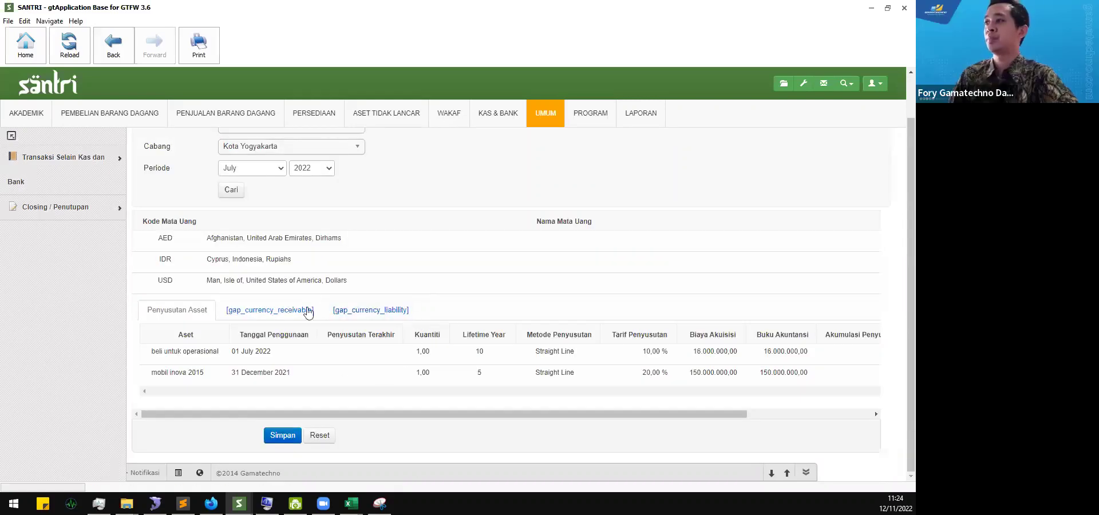
left_click_drag(362, 414, 262, 410)
scroll(347, 369, "up", 2)
scroll(347, 369, "down", 2)
left_click(278, 438)
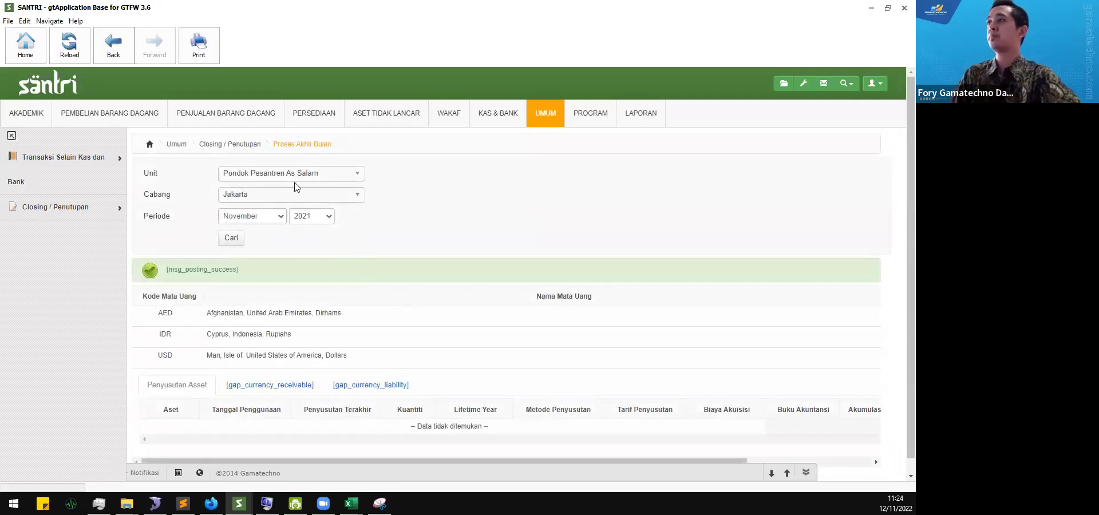
- Filter the month-end process by branch Kota Yogyakarta and period July 2022, and run the search
left_click(295, 199)
left_click(287, 245)
left_click(304, 221)
left_click(304, 248)
left_click(267, 219)
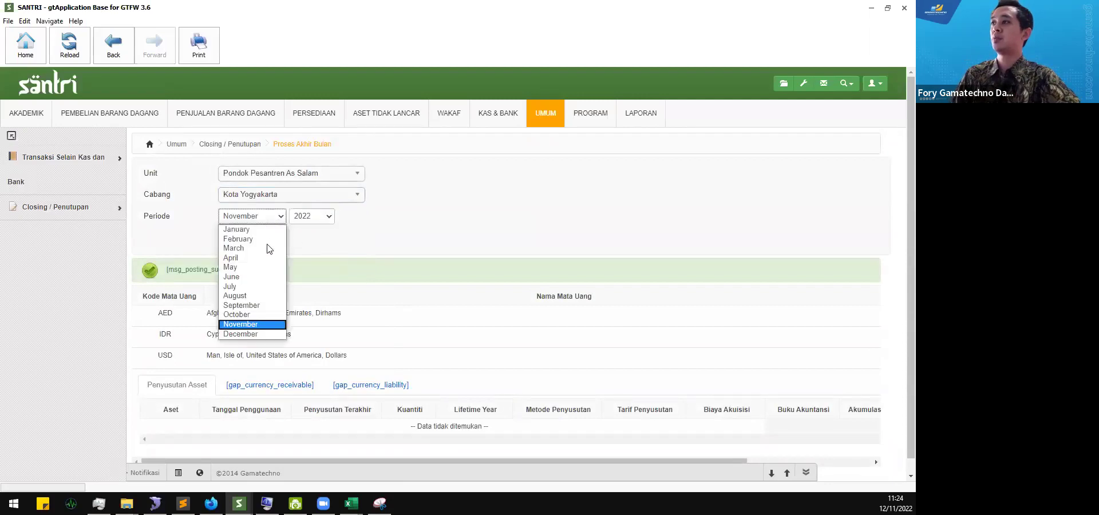
left_click(265, 286)
left_click(231, 238)
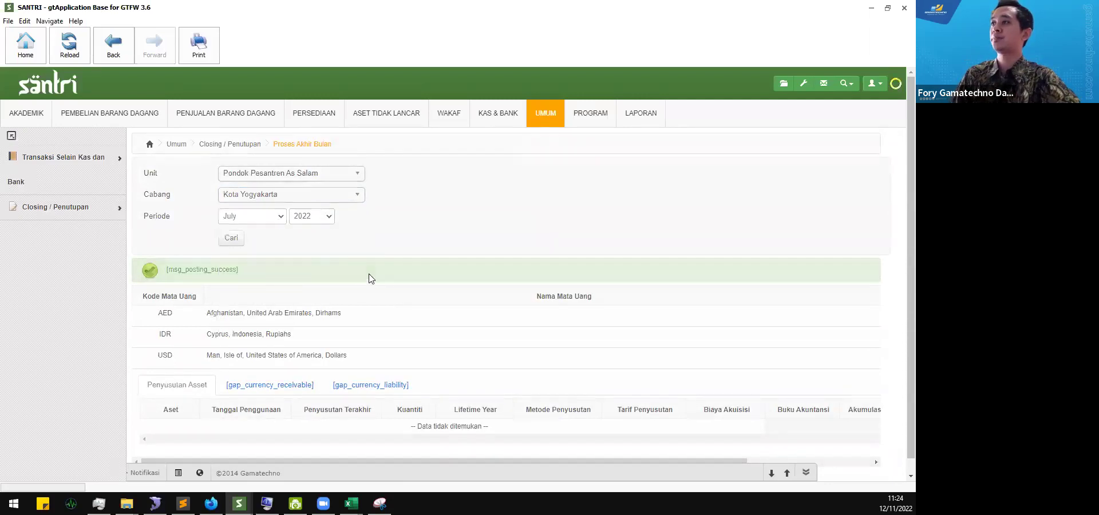
- Examine the last depreciation date, book value, accumulated depreciation and depreciation value of both Kota Yogyakarta assets
scroll(376, 289, "down", 1)
left_click_drag(412, 415, 640, 417)
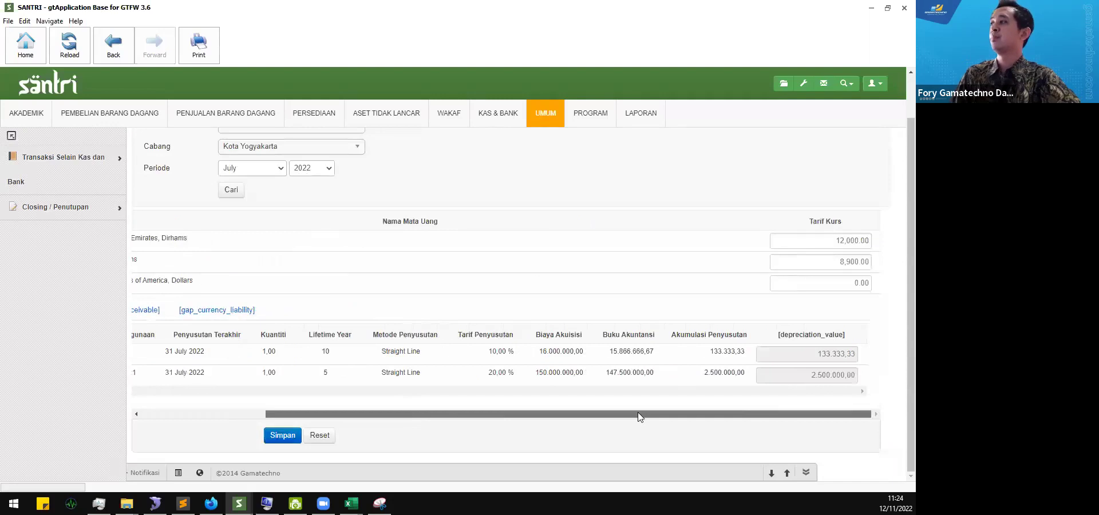
left_click_drag(710, 352, 744, 376)
left_click(750, 382)
left_click_drag(723, 414, 662, 417)
double_click(720, 355)
left_click(753, 360)
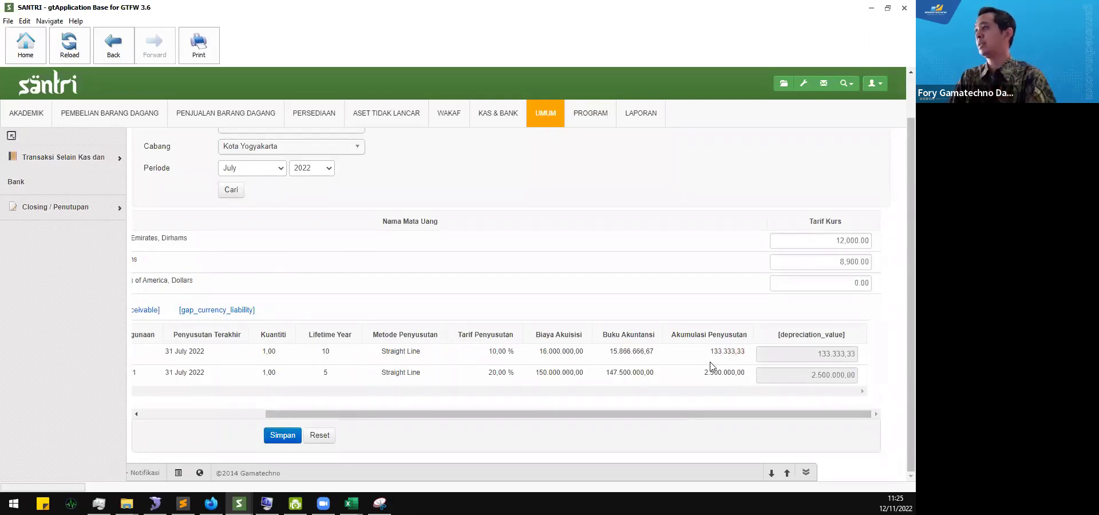
left_click_drag(608, 421, 183, 408)
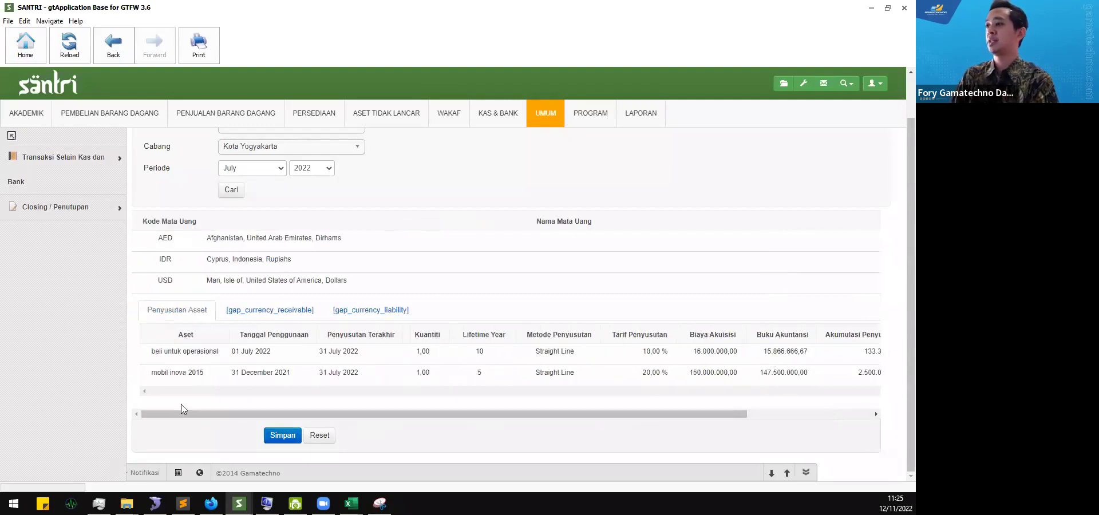
- Switch to the gtApplication window showing the Buku Besar Rinci report
key("alt+Tab")
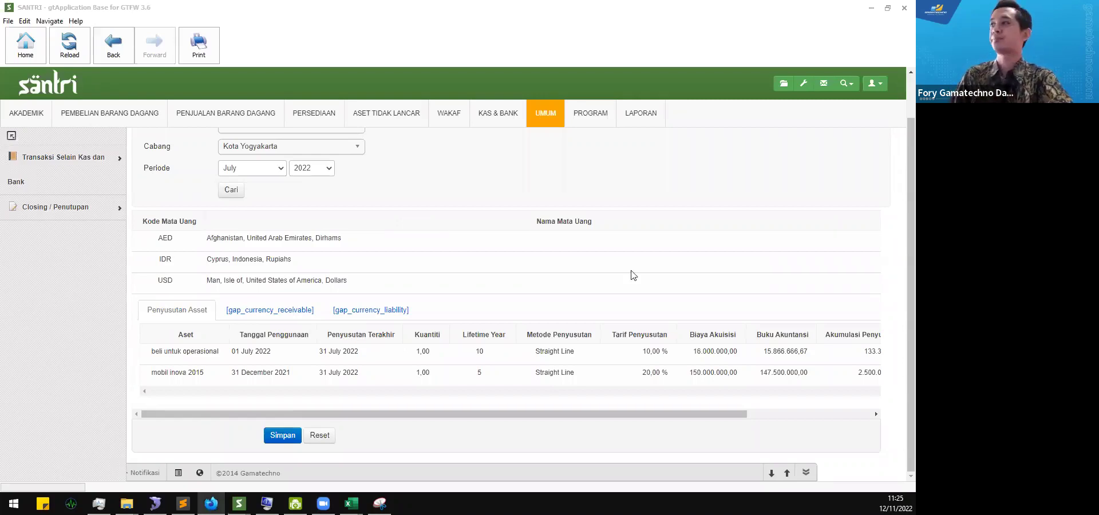
mouse_move(238, 504)
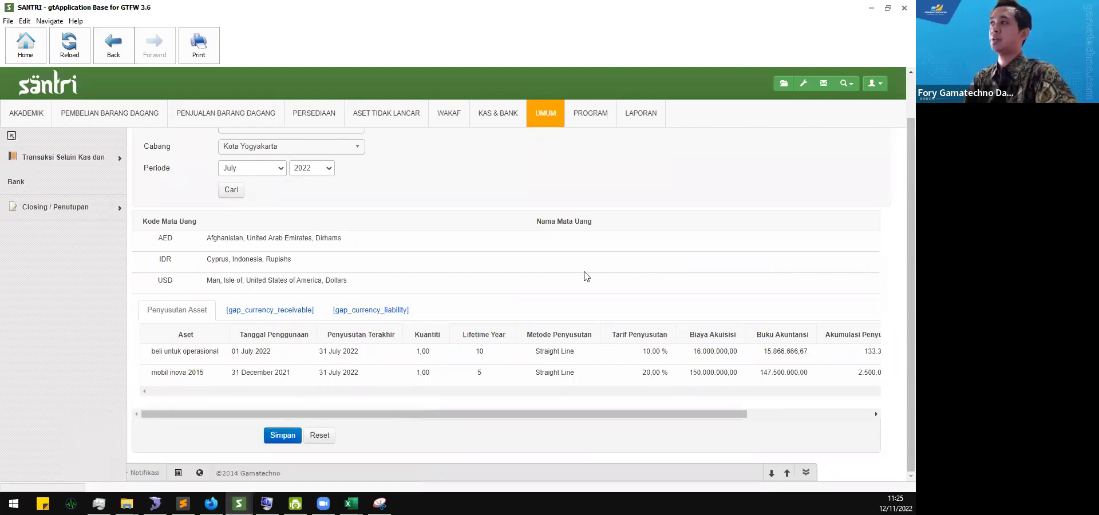
left_click(239, 504)
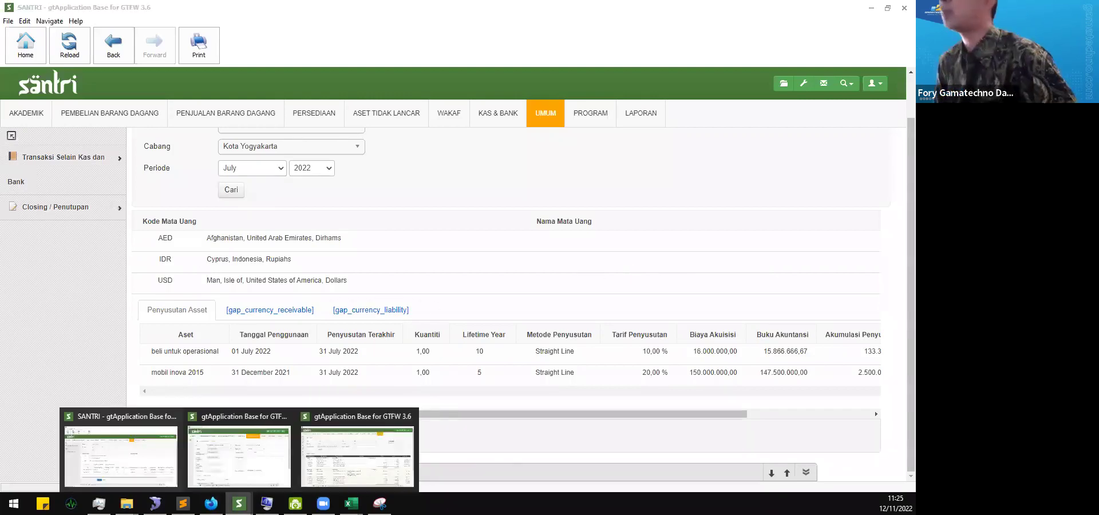
left_click(357, 458)
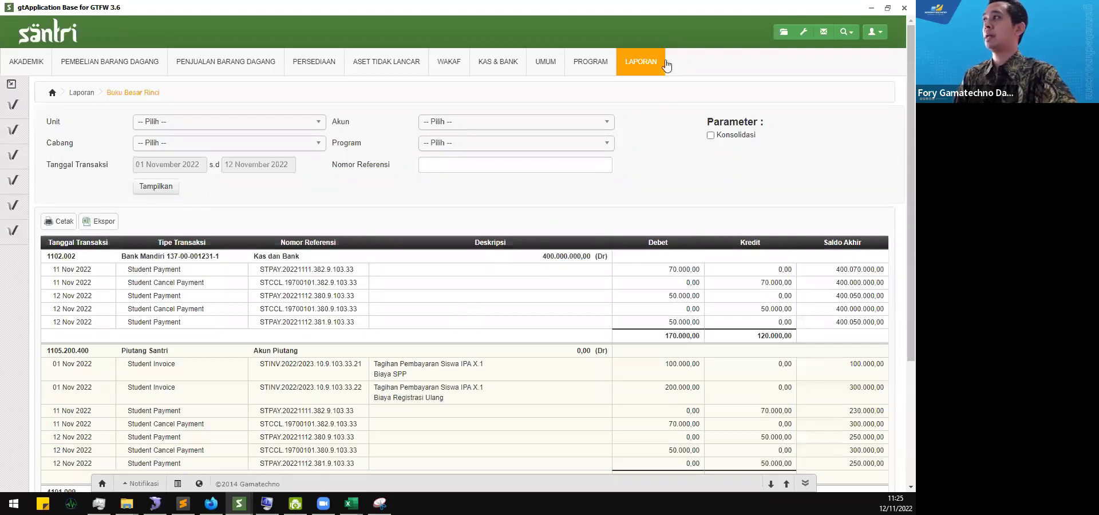
- Set the Buku Besar Rinci start date to 01 January 2022 and display the report
left_click(174, 164)
left_click(185, 188)
left_click(171, 197)
left_click(220, 185)
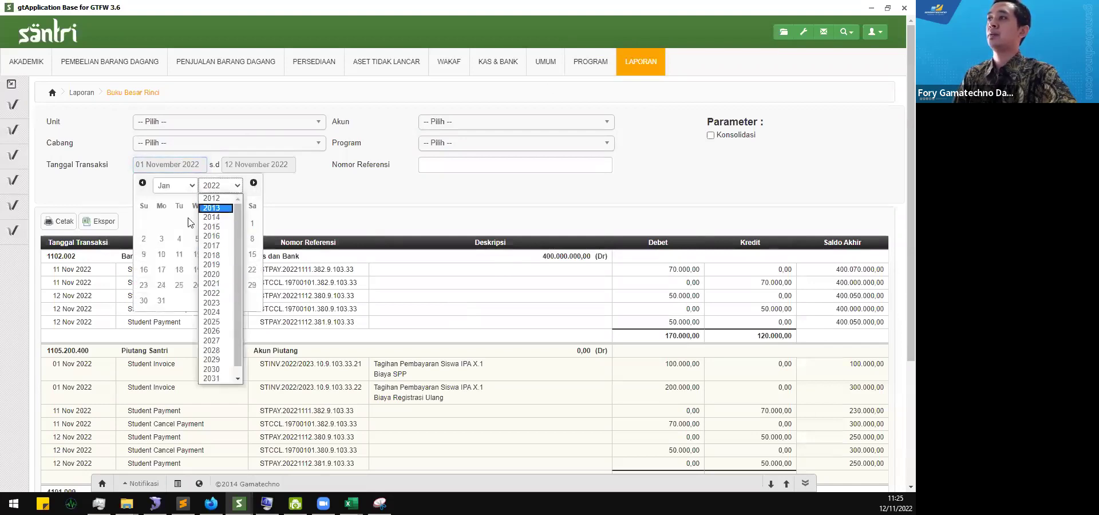
left_click(163, 218)
left_click(252, 225)
left_click(156, 186)
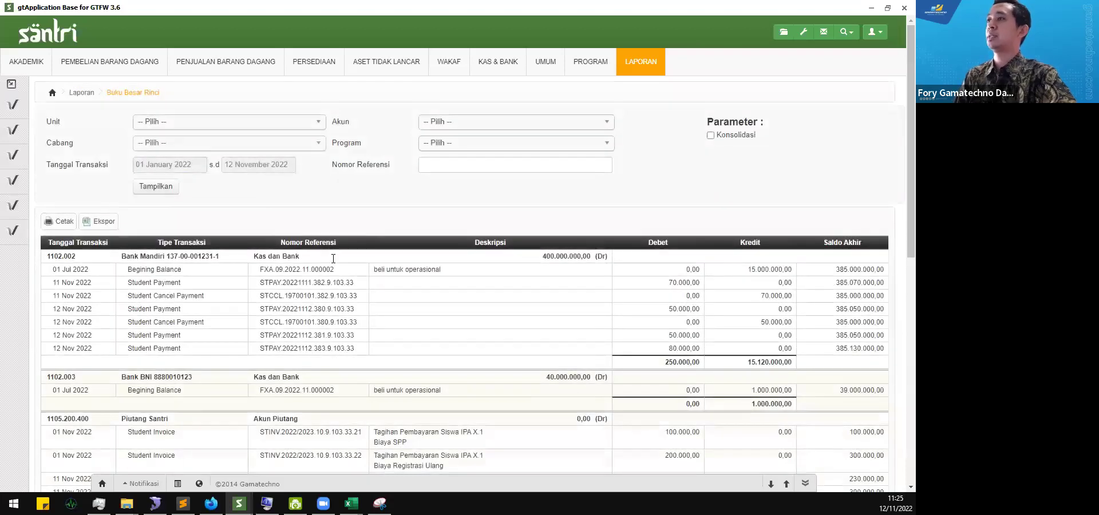
- Examine the asset depreciation entries under Akum. Penys. Mobil and Akum. Penys. Motor in the detailed ledger
scroll(329, 241, "down", 4)
scroll(336, 261, "down", 4)
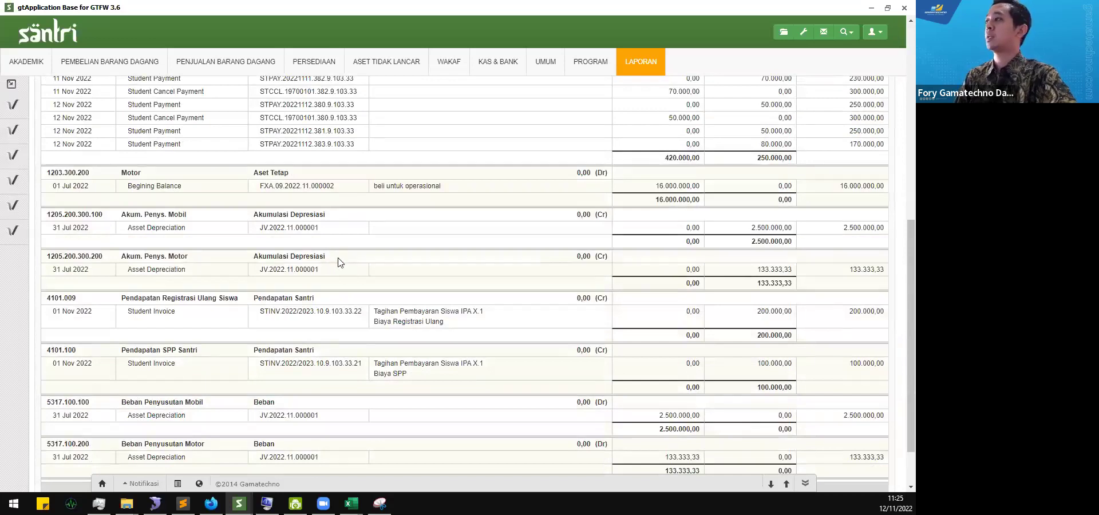
scroll(201, 281, "down", 1)
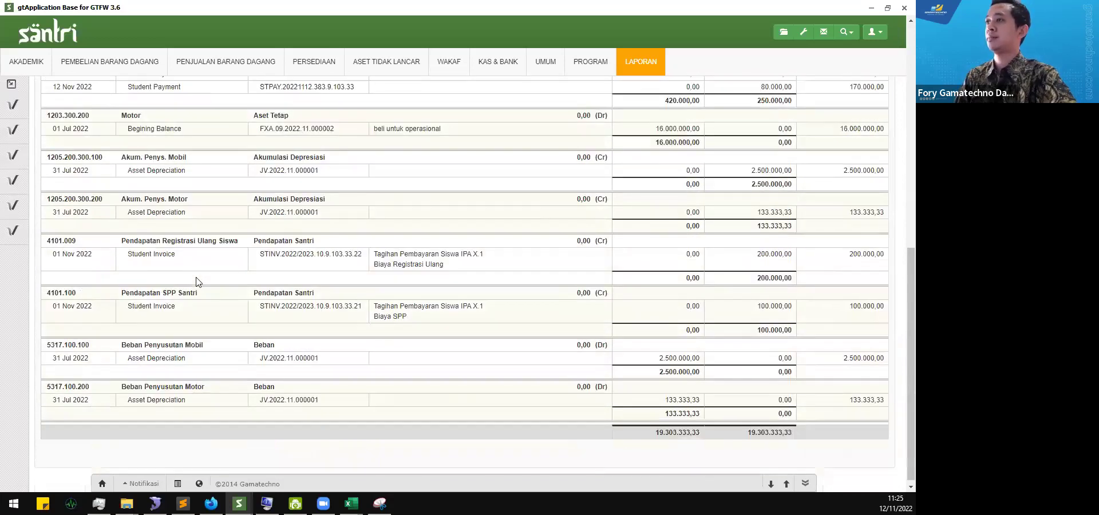
scroll(260, 258, "up", 1)
scroll(260, 254, "down", 1)
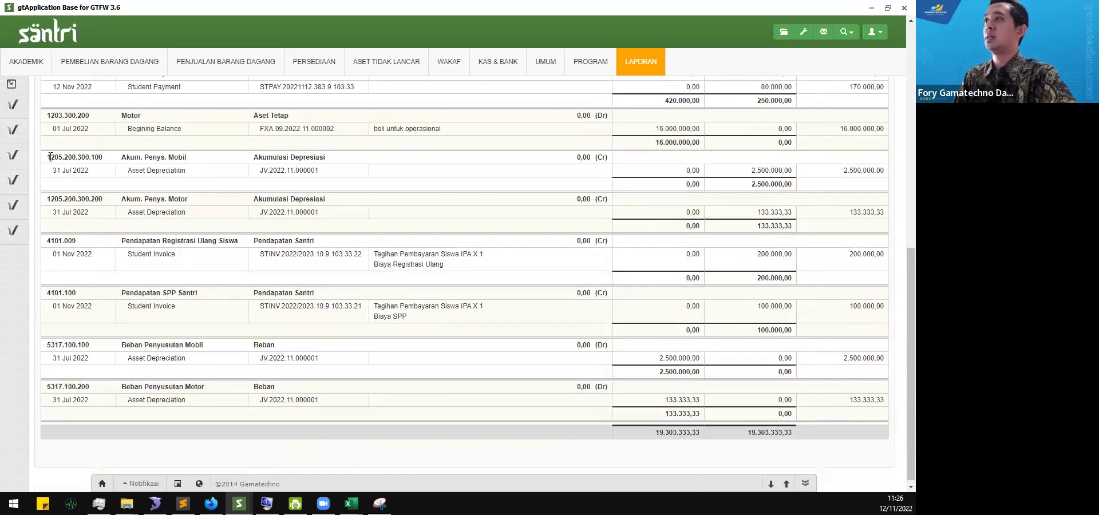
left_click_drag(60, 157, 794, 170)
left_click(744, 189)
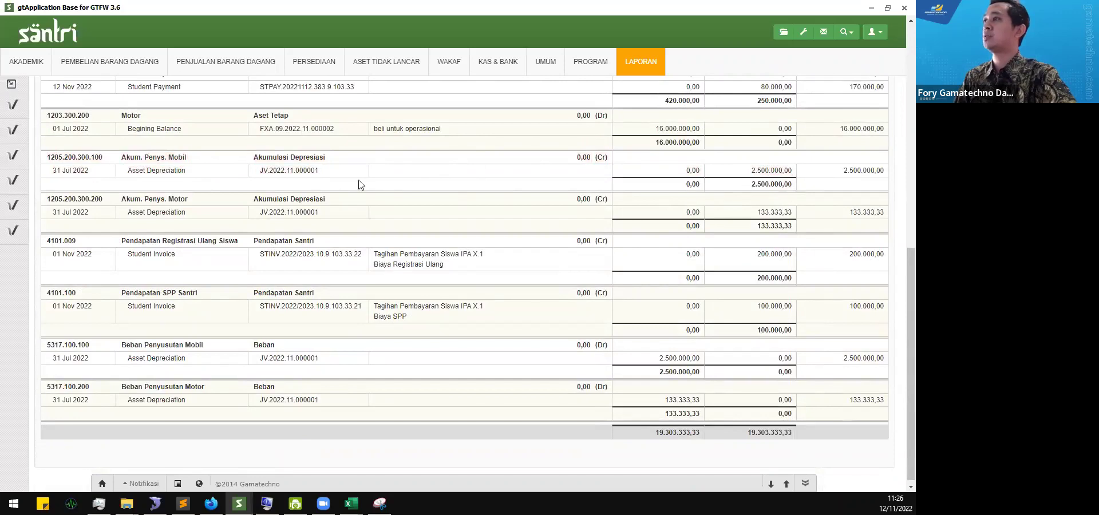
double_click(163, 157)
left_click(200, 214)
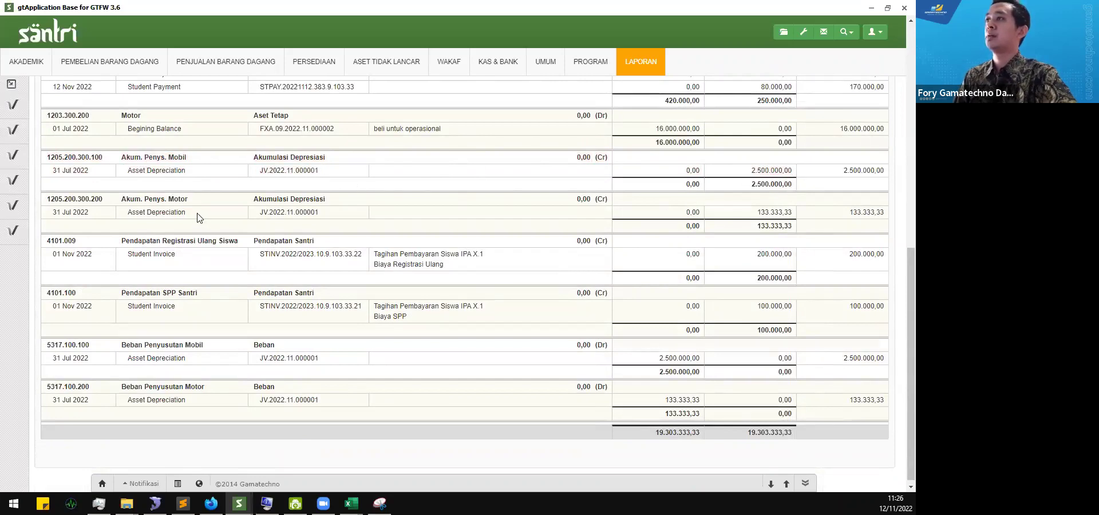
left_click_drag(162, 211, 311, 213)
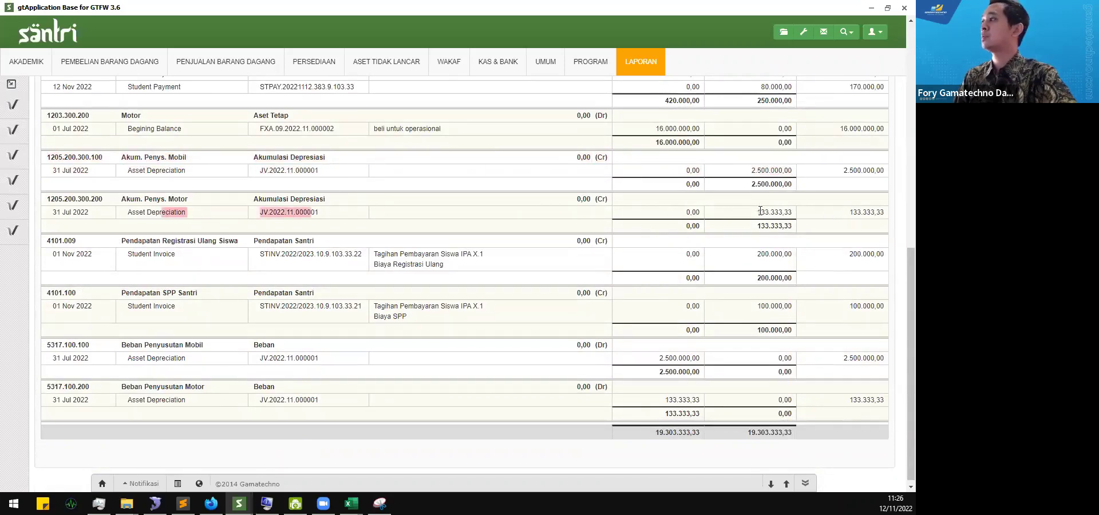
left_click_drag(761, 211, 770, 211)
left_click(778, 211)
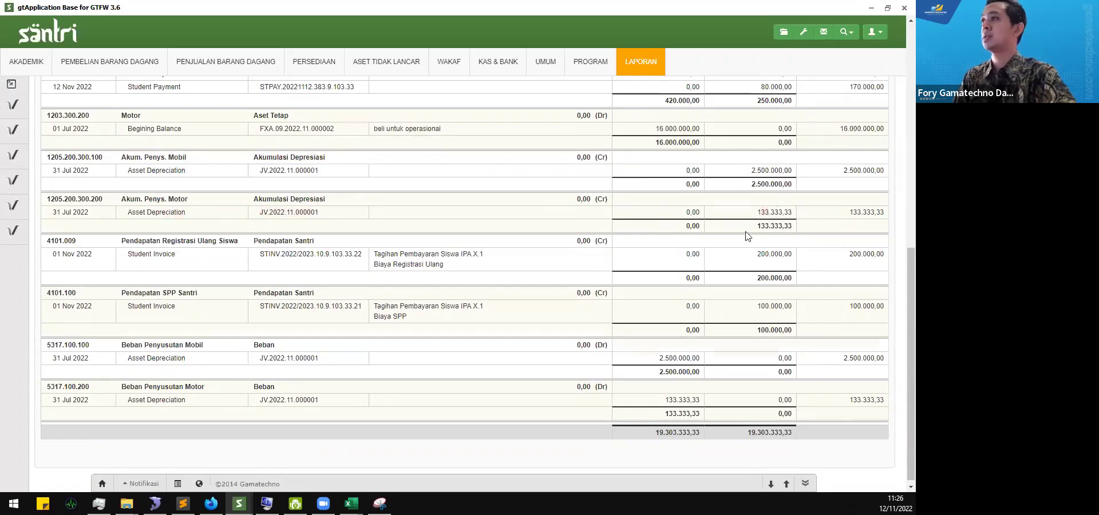
triple_click(188, 198)
left_click(202, 203)
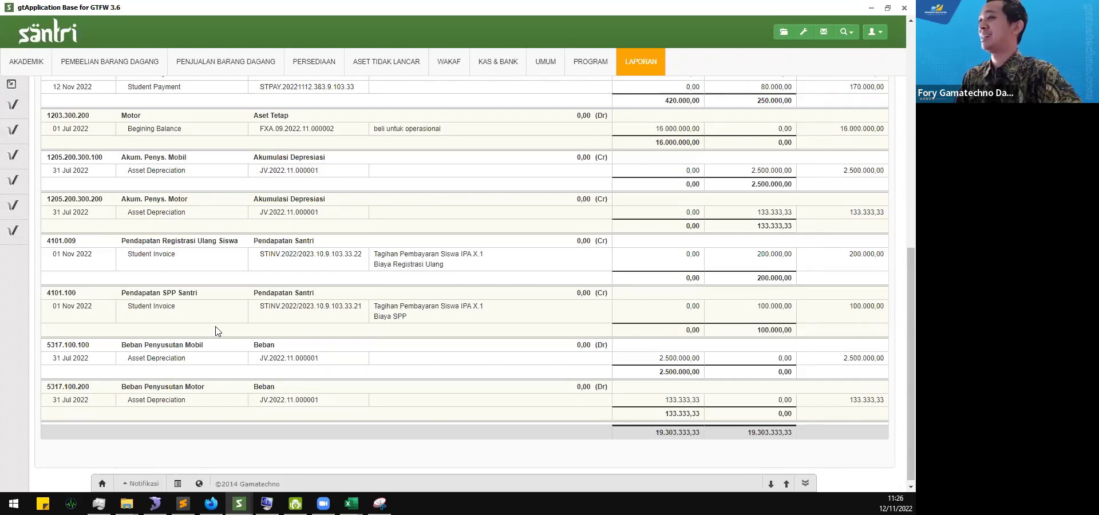
- Examine the Beban Penyusutan Mobil entry, then recheck the report's transaction dates and its ledger accounts
scroll(219, 333, "down", 1)
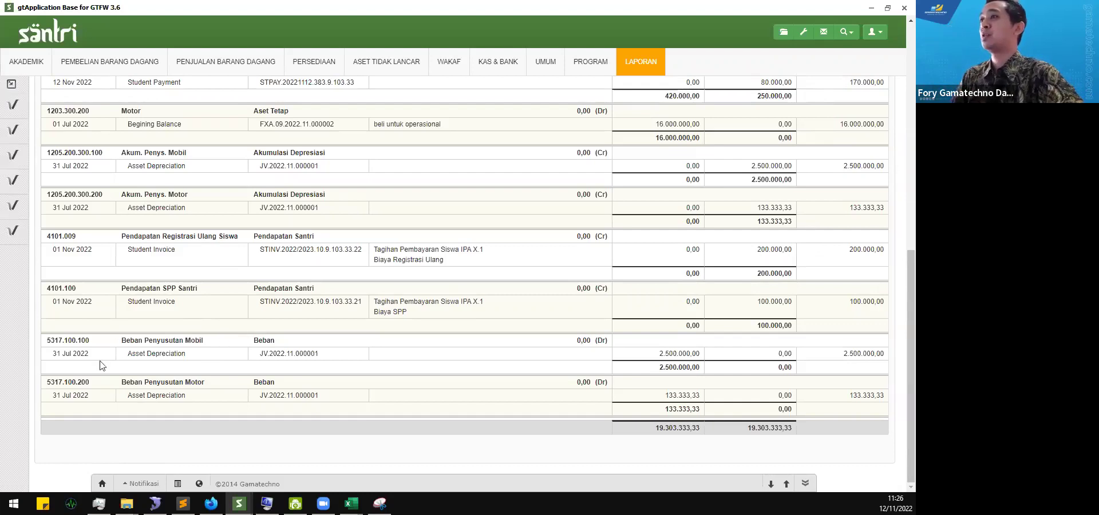
left_click_drag(121, 341, 667, 364)
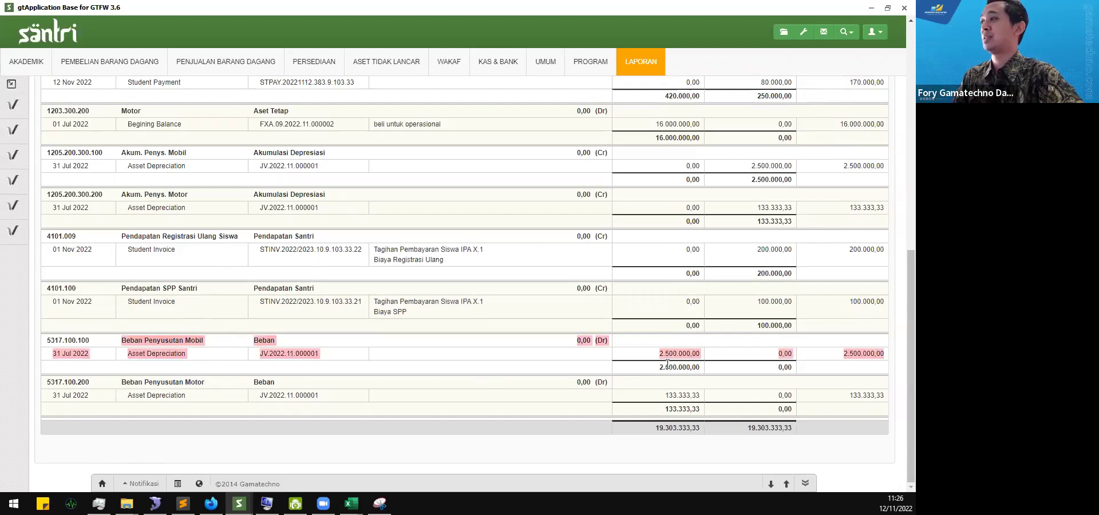
left_click(548, 362)
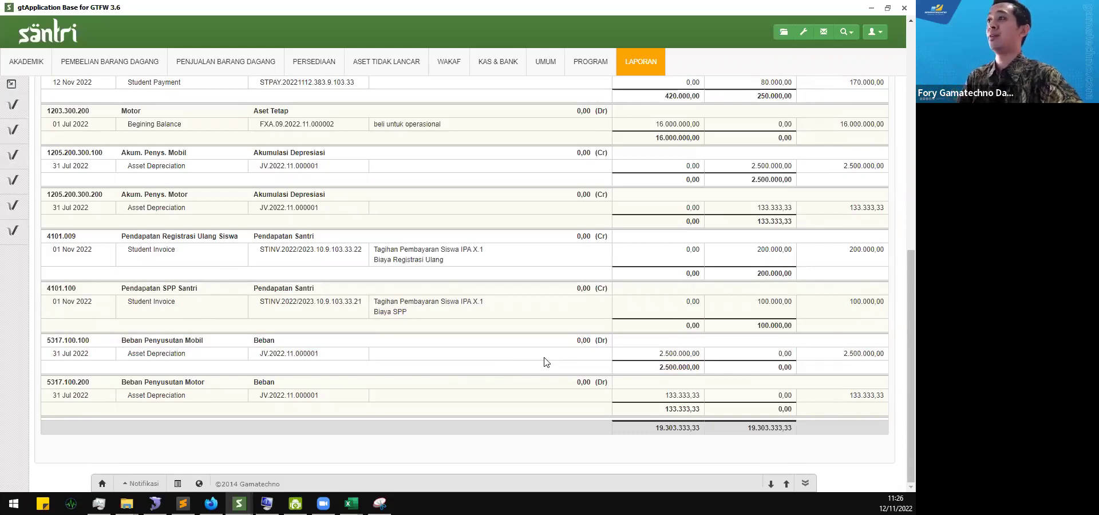
scroll(461, 322, "up", 6)
scroll(414, 329, "up", 2)
left_click(172, 165)
left_click(336, 333)
scroll(343, 324, "down", 4)
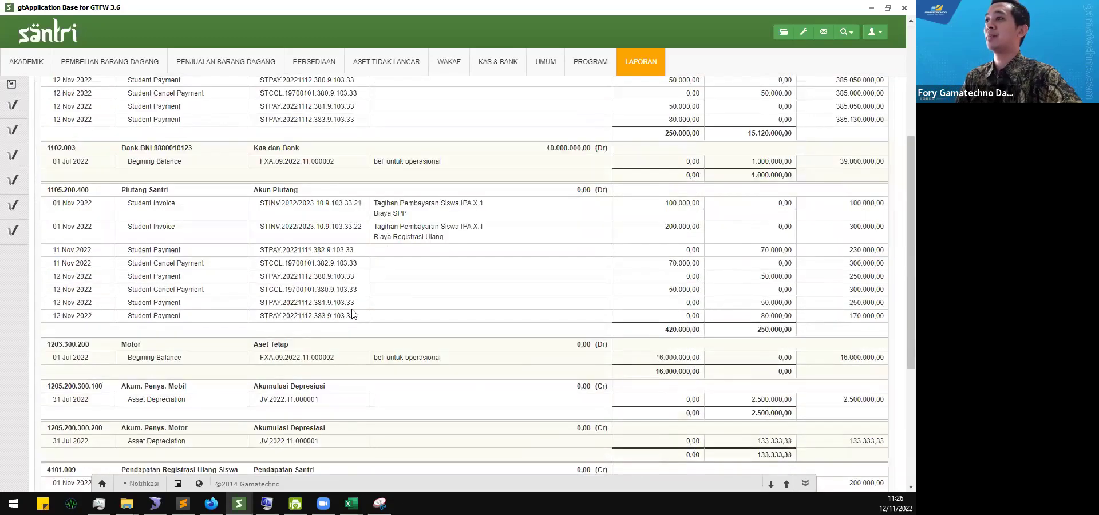
scroll(352, 314, "down", 1)
scroll(352, 314, "down", 3)
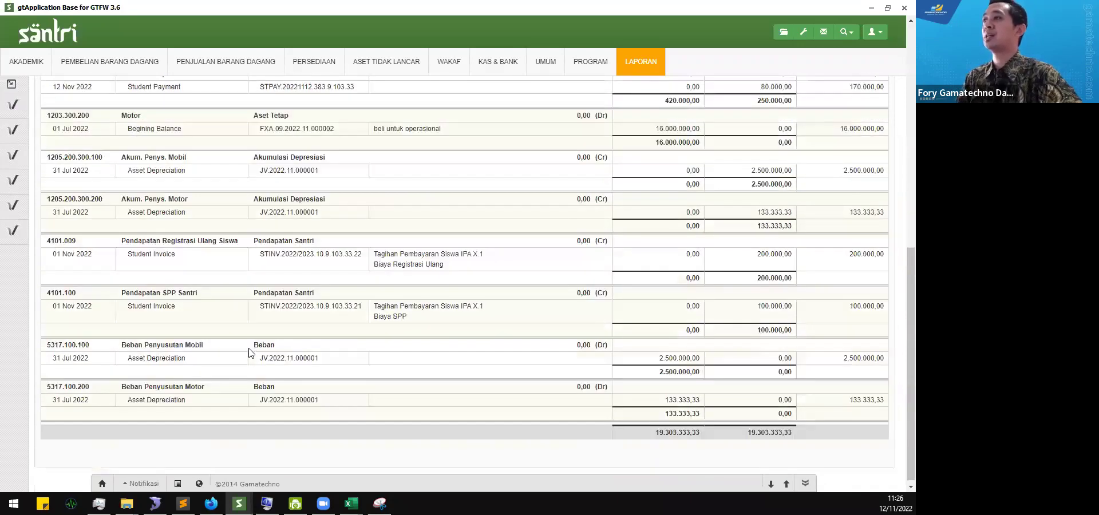
- Return to the Laporan list and open the Daftar Jurnal report
scroll(250, 352, "up", 1)
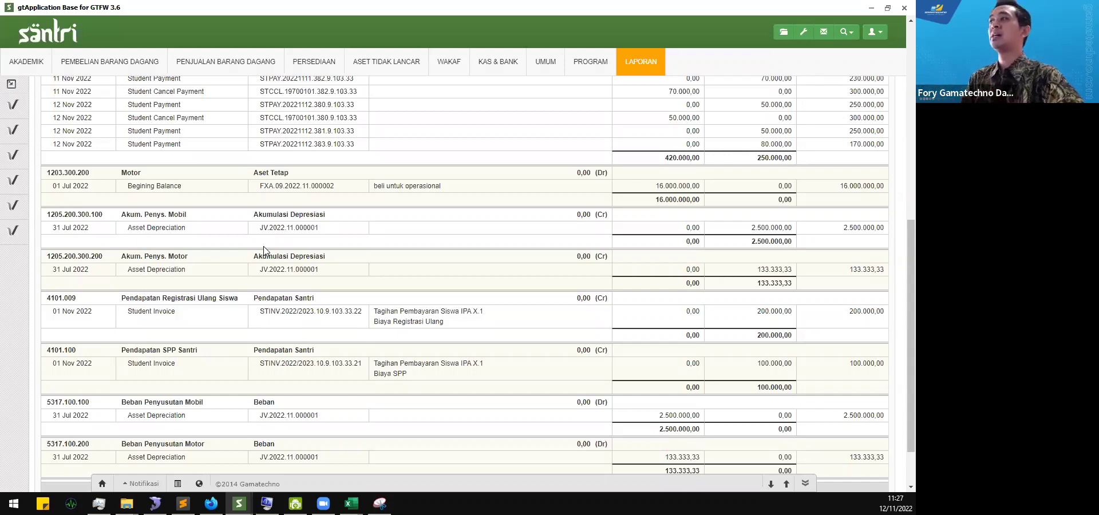
scroll(198, 296, "up", 4)
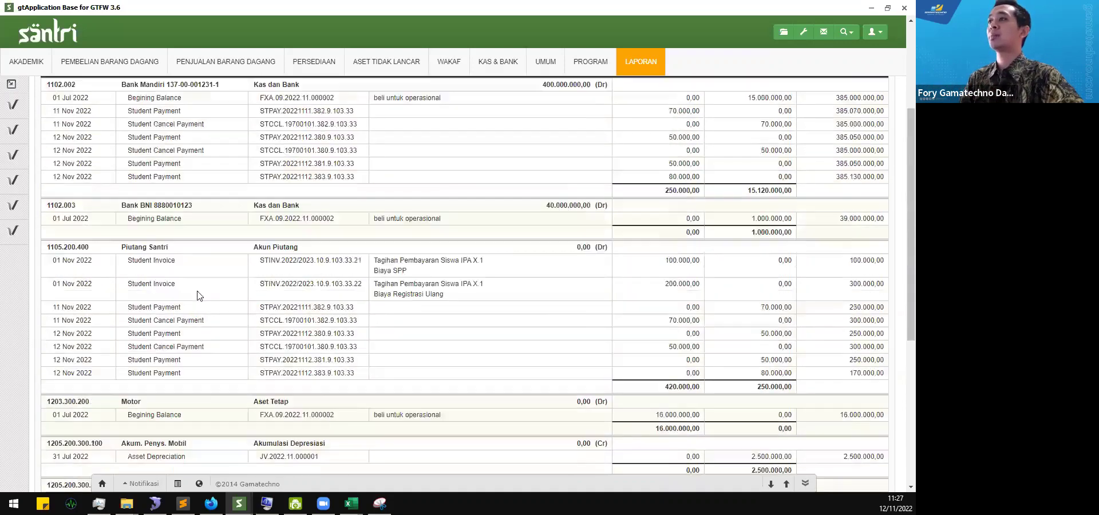
scroll(200, 296, "up", 3)
left_click(84, 93)
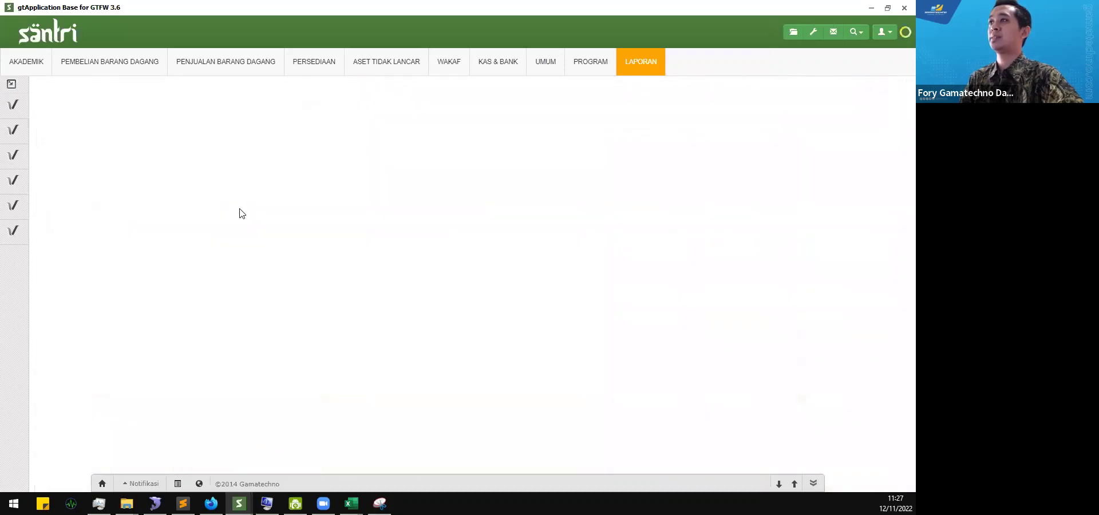
left_click(75, 118)
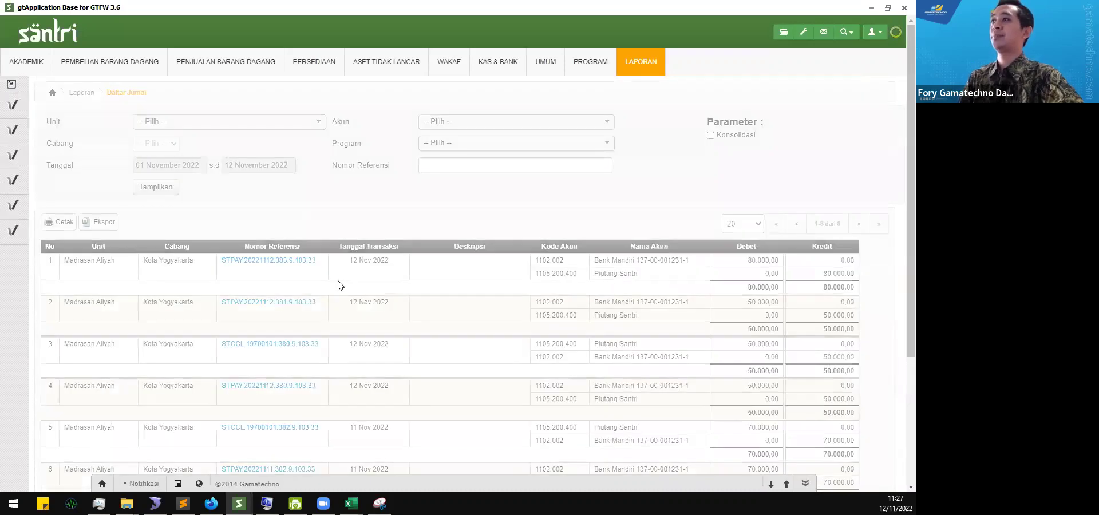
- Display the Daftar Jurnal report from 01 January 2022 to 12 November 2022 and look through its journals
scroll(180, 208, "down", 3)
scroll(189, 210, "up", 3)
left_click(165, 189)
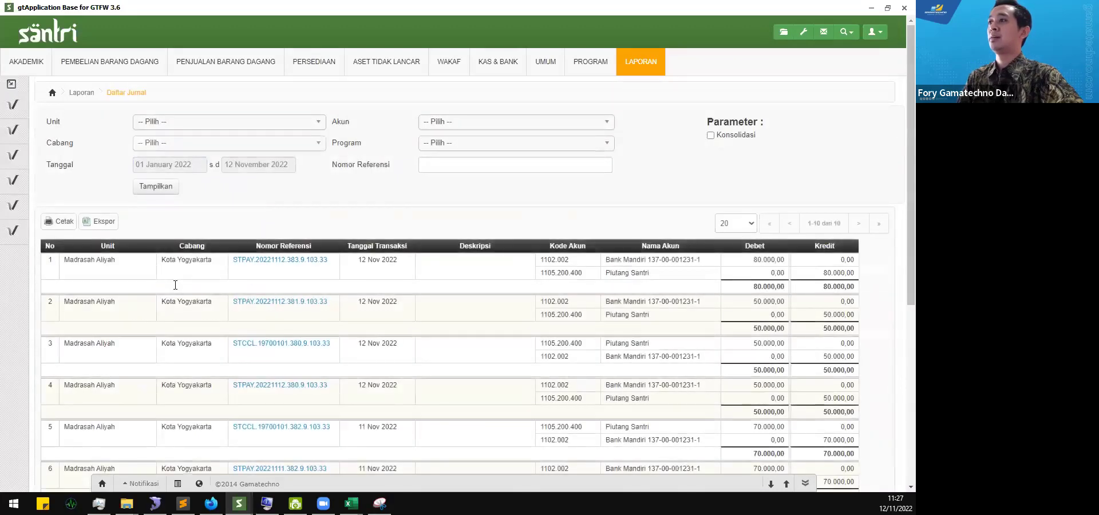
scroll(220, 286, "down", 4)
scroll(220, 281, "up", 4)
scroll(228, 165, "down", 3)
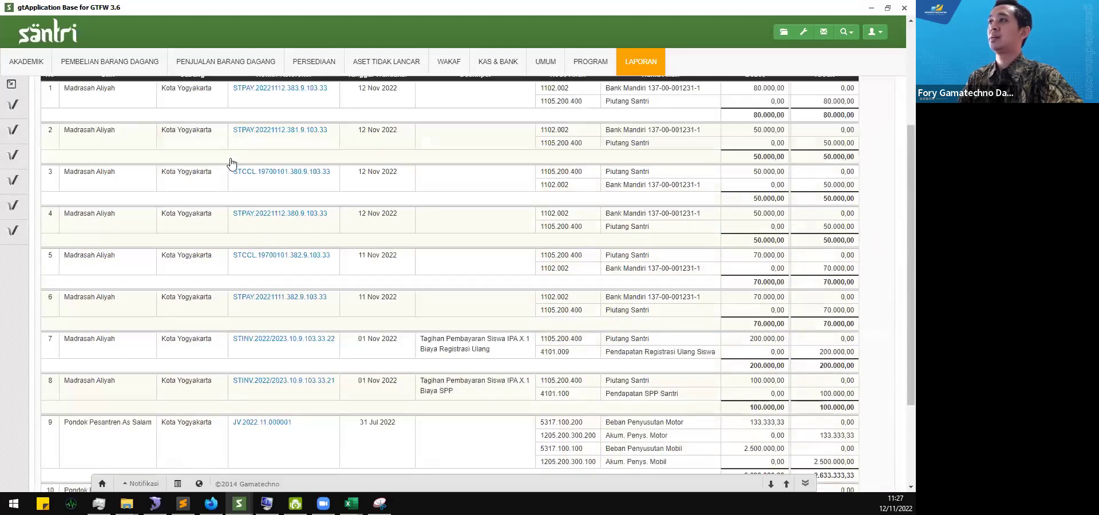
- Display the Daftar Jurnal report for unit Pondok Pesantren As Salam only and check its end date
scroll(222, 170, "up", 4)
left_click(172, 187)
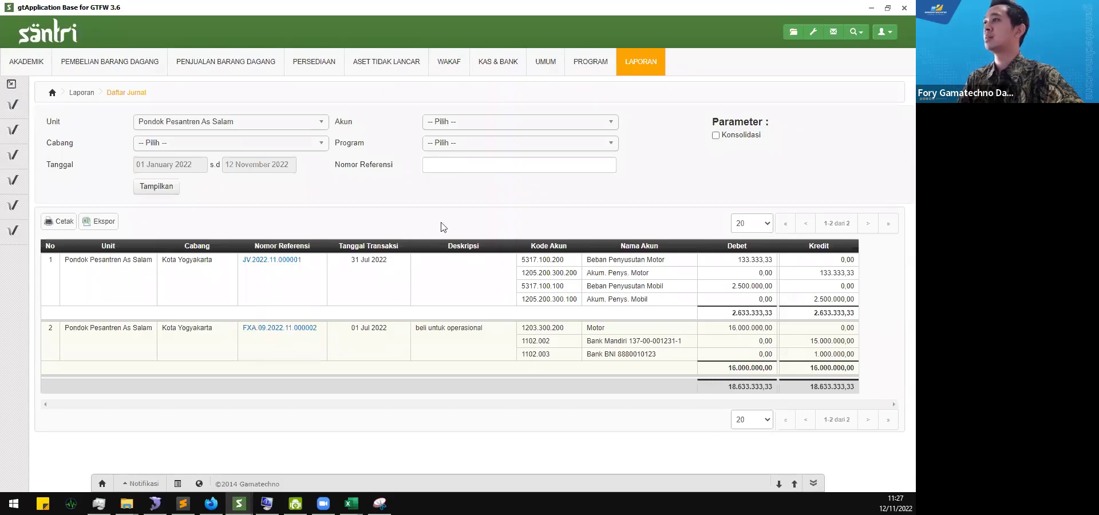
left_click(248, 166)
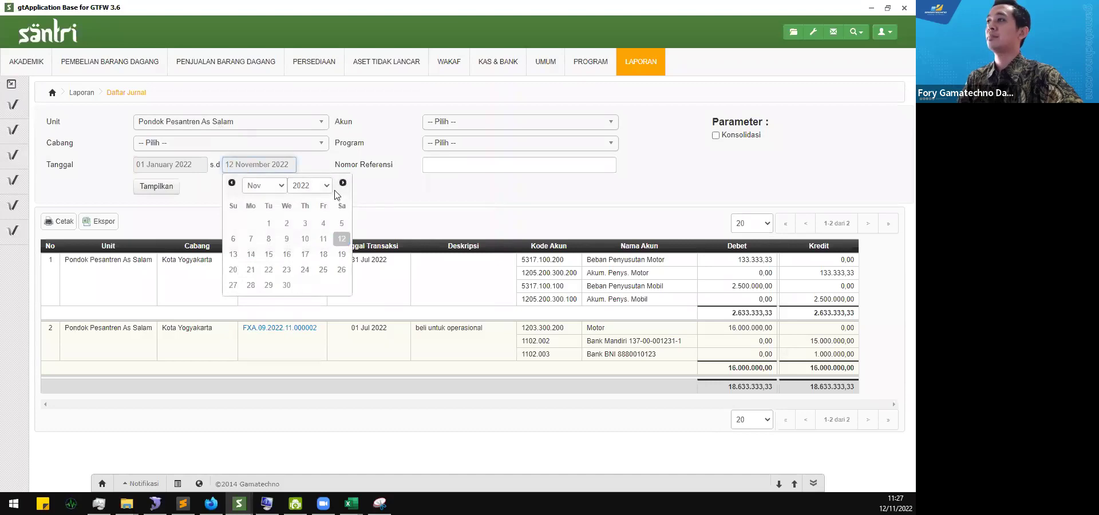
left_click(405, 207)
- Clear the unit filter, redisplay the Daftar Jurnal report and look through its journals for all units
left_click(221, 123)
left_click(201, 153)
left_click(162, 189)
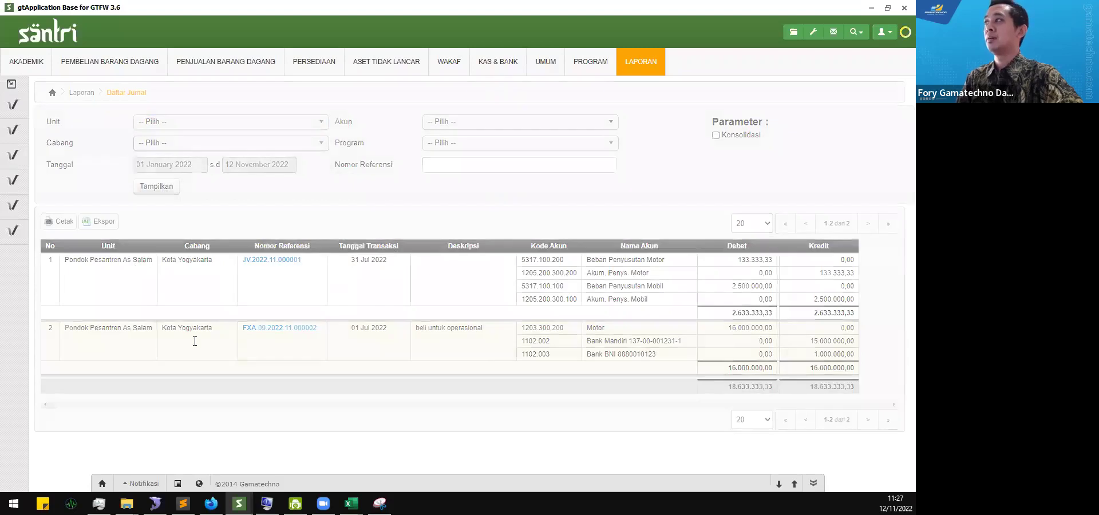
scroll(194, 344, "down", 5)
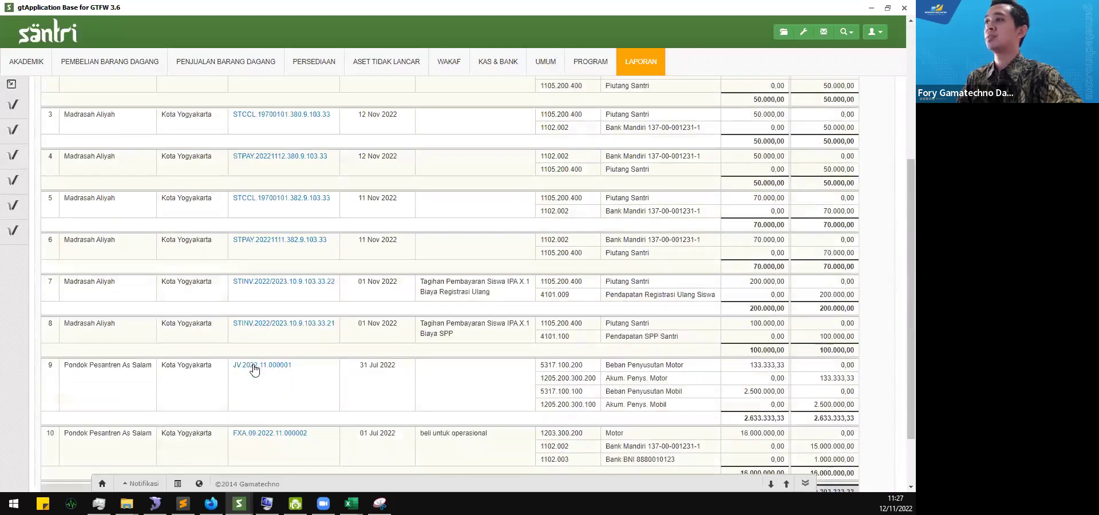
scroll(258, 363, "up", 5)
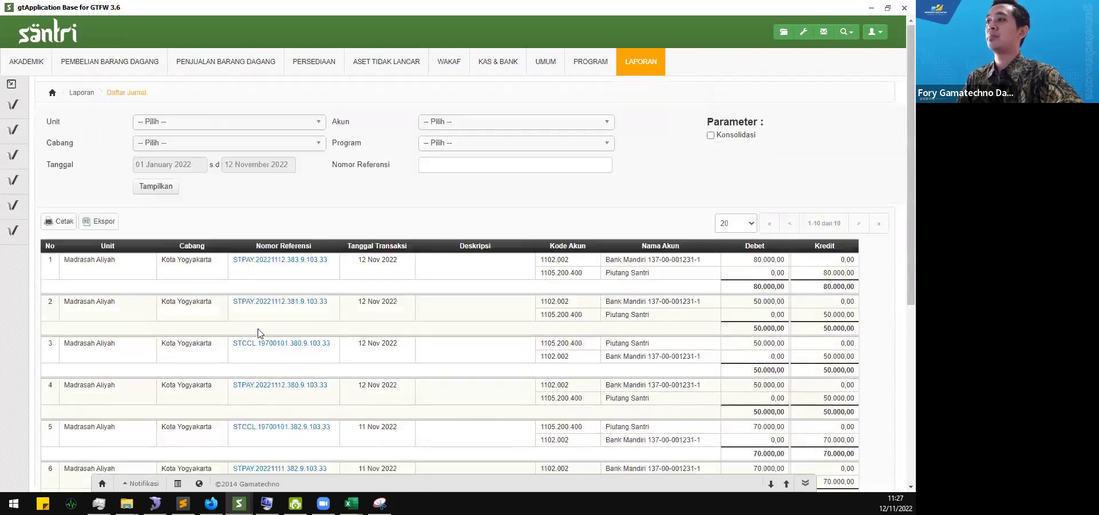
- Open the Buku Besar Rinci report and display it from 01 January 2022 to 12 November 2022
left_click(85, 93)
left_click(132, 121)
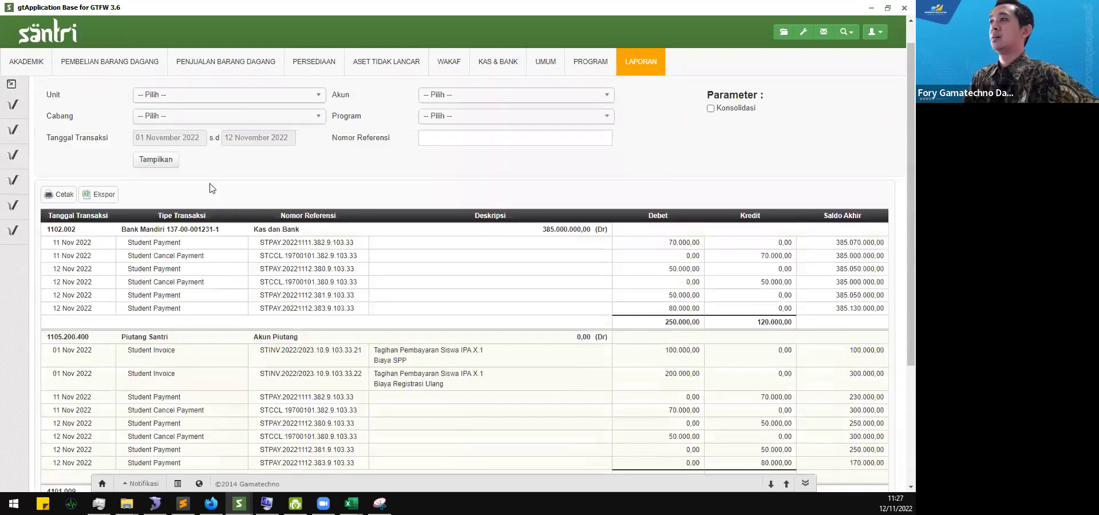
left_click(196, 164)
left_click(191, 186)
left_click(164, 198)
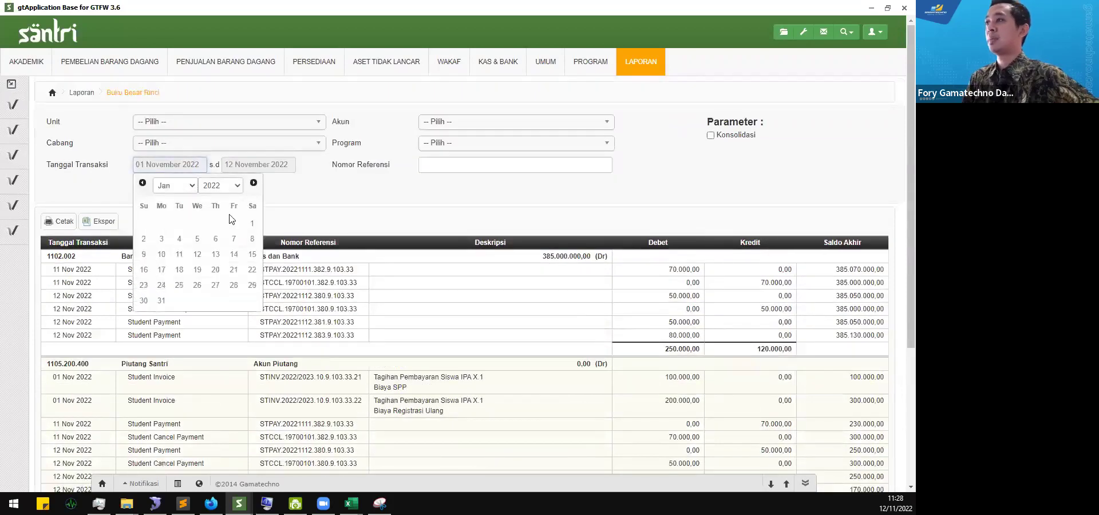
left_click(252, 223)
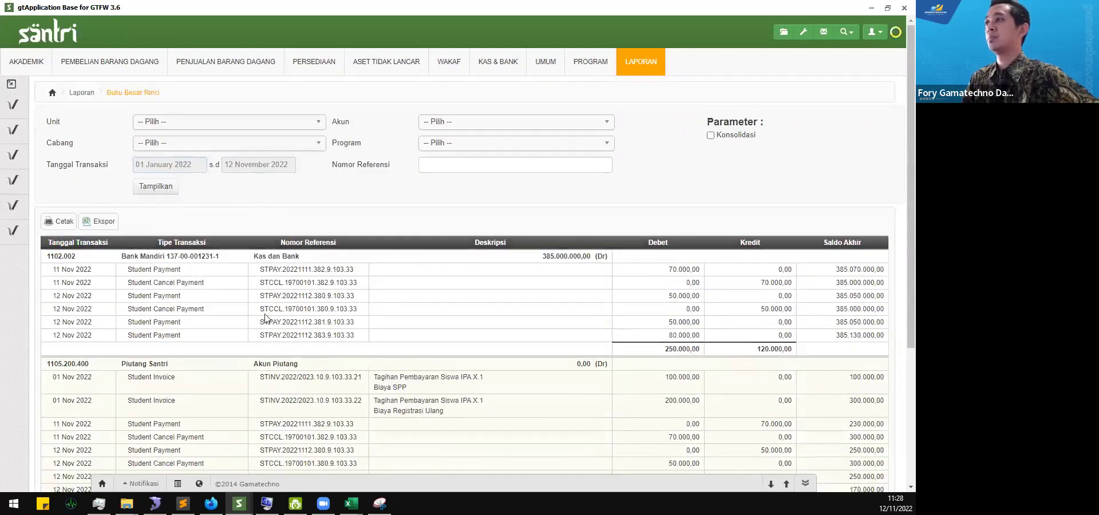
- Examine the asset depreciation entries under the accumulated depreciation and Beban Penyusutan accounts in the detailed ledger
scroll(240, 382, "down", 5)
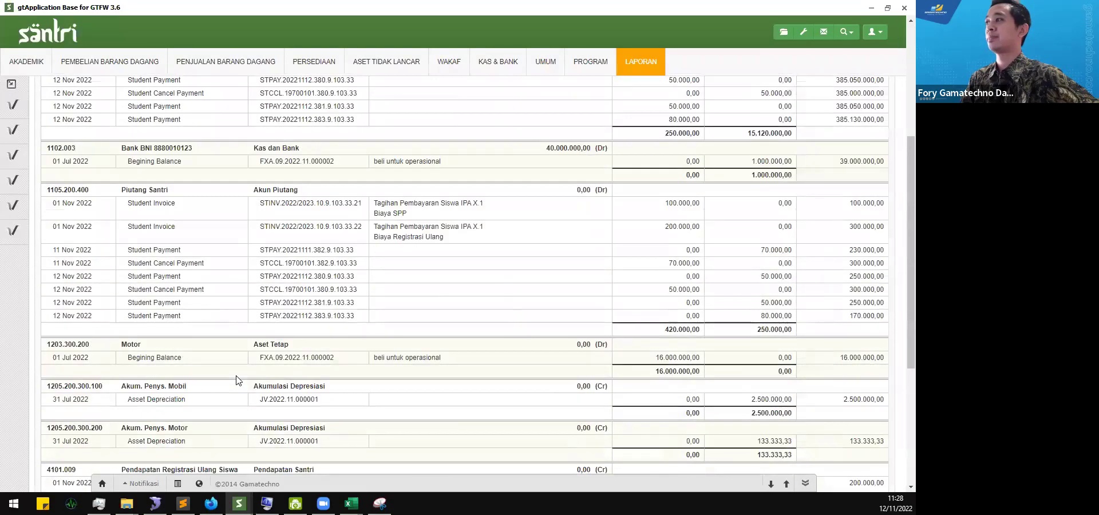
scroll(238, 380, "down", 4)
scroll(238, 380, "up", 1)
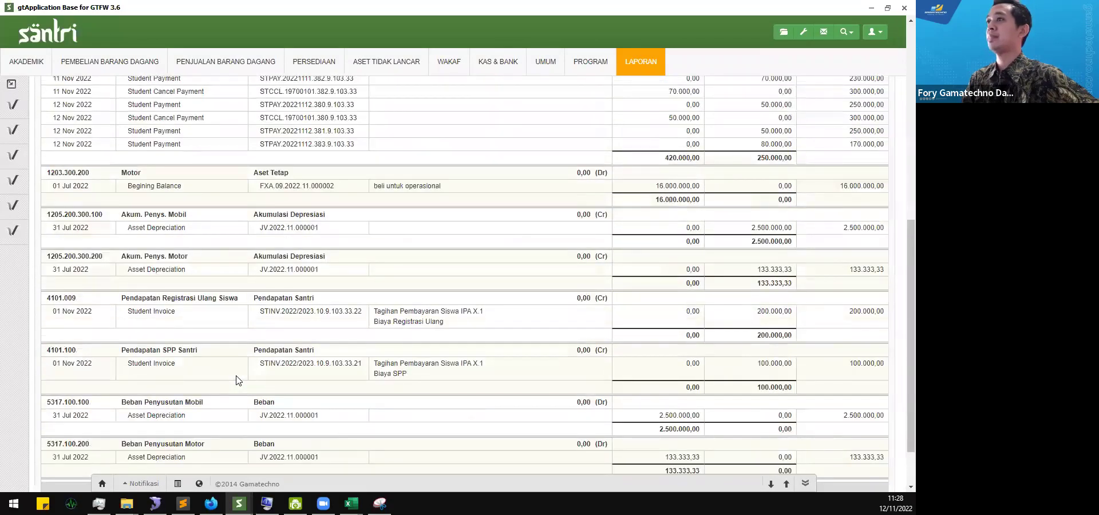
key("alt+Tab")
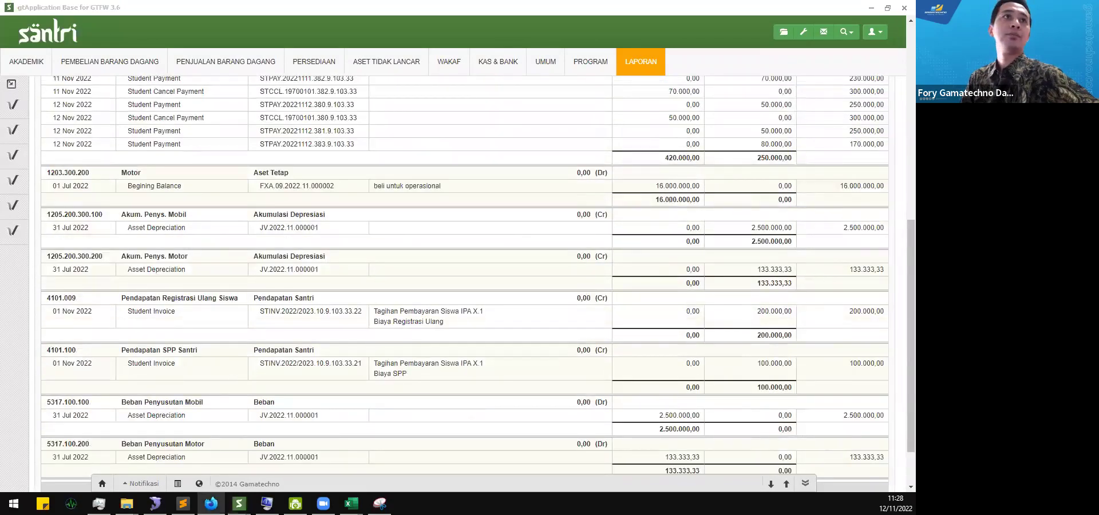
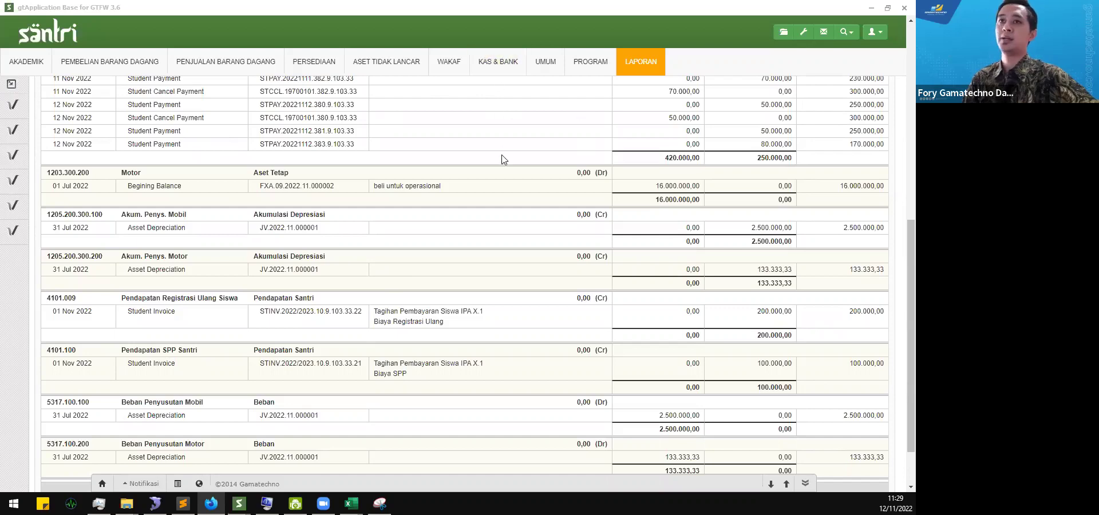
- Recheck the detailed ledger's accounts from Bank Mandiri through Piutang Santri and Motor to Beban Penyusutan Motor
scroll(503, 155, "down", 1)
scroll(503, 154, "up", 3)
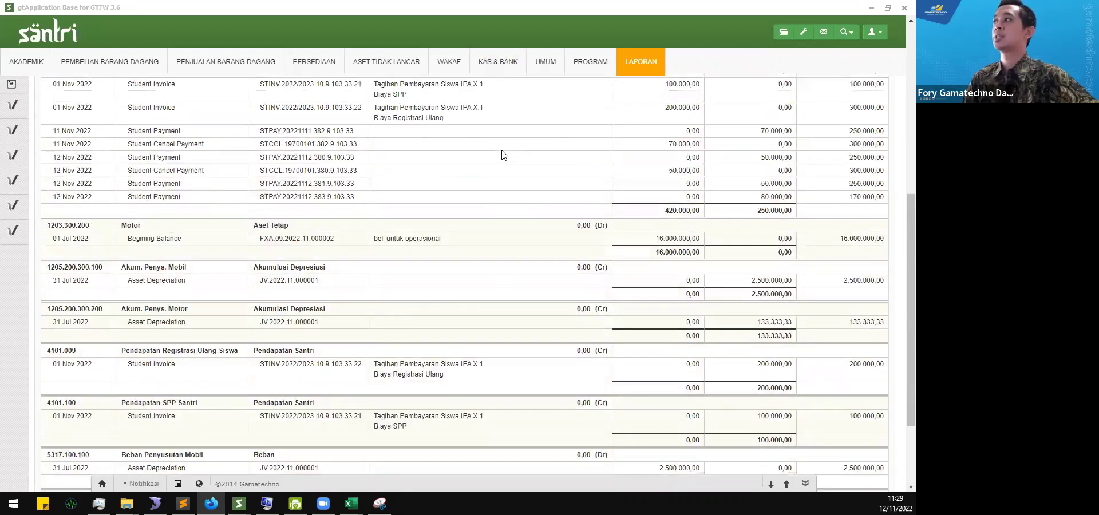
scroll(503, 155, "up", 2)
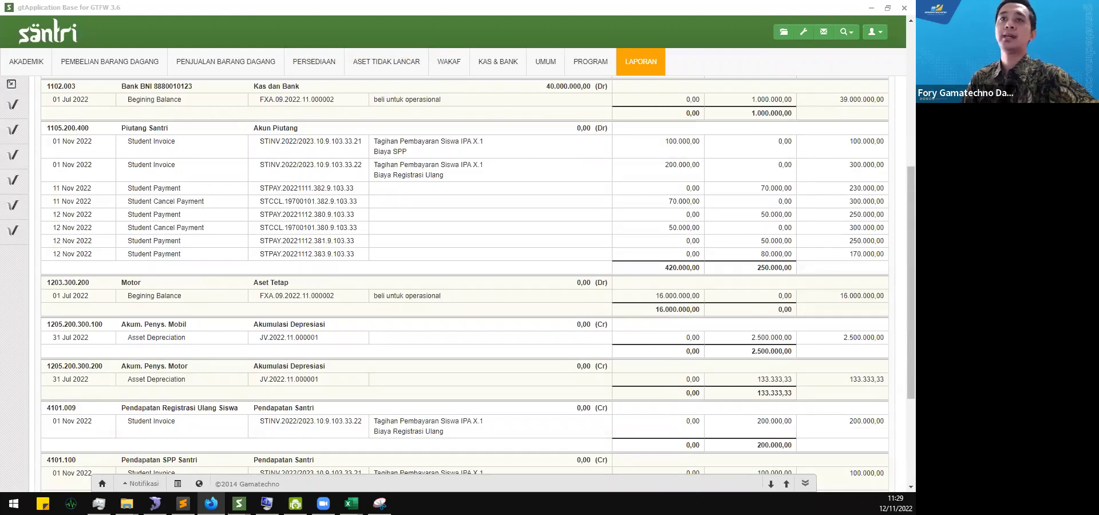
left_click(469, 142)
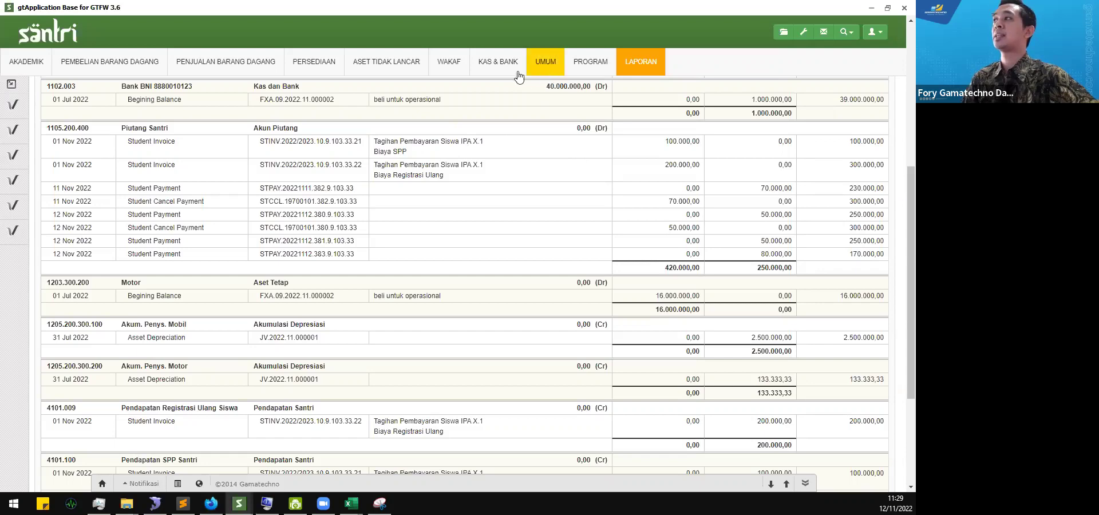
scroll(452, 185, "down", 3)
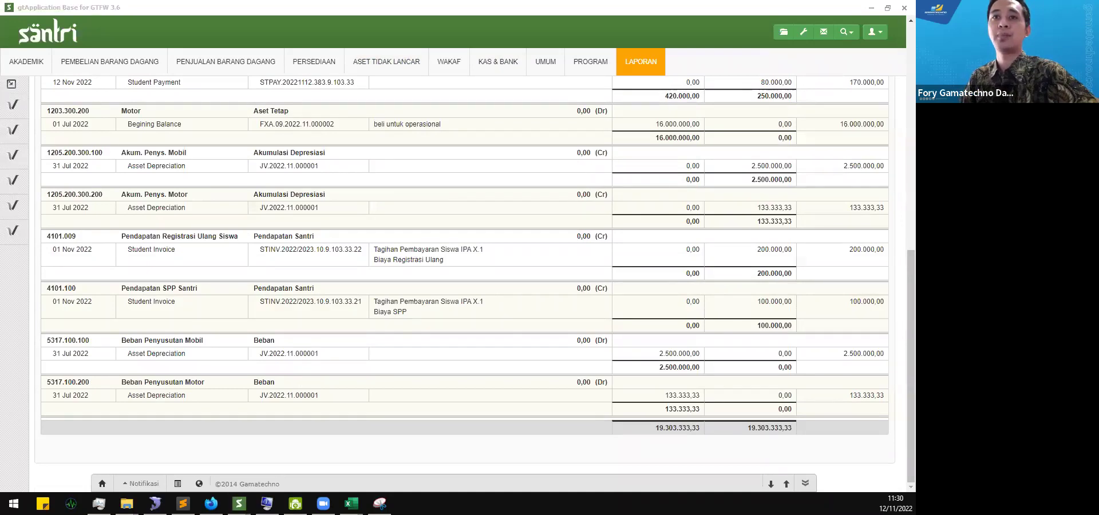
left_click(391, 264)
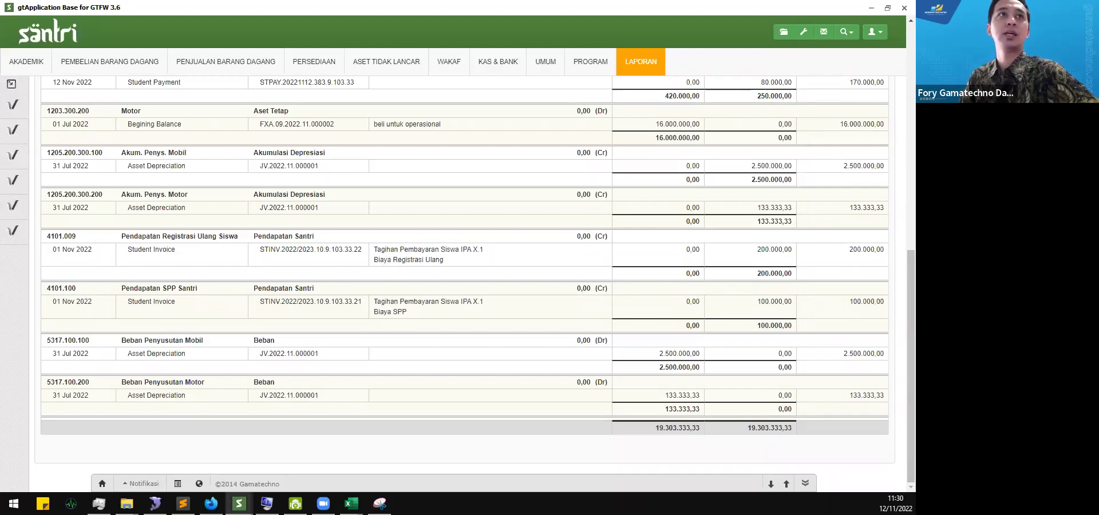
scroll(423, 299, "up", 15)
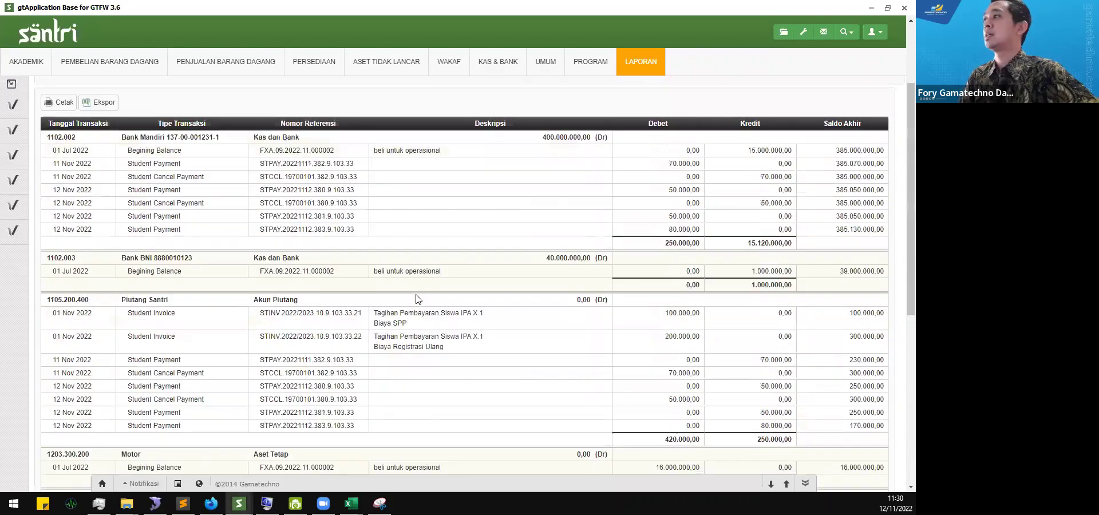
scroll(381, 268, "down", 8)
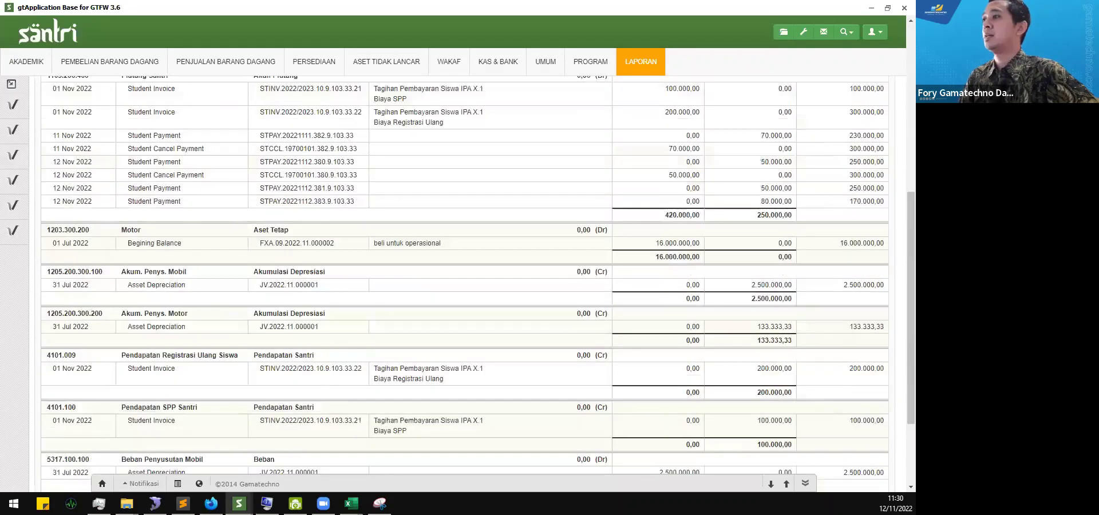
scroll(320, 385, "down", 8)
- Switch to the SANTRI window with Proses Akhir Bulan, open the Aset Tidak Lancar list and collapse the side menu
mouse_move(239, 502)
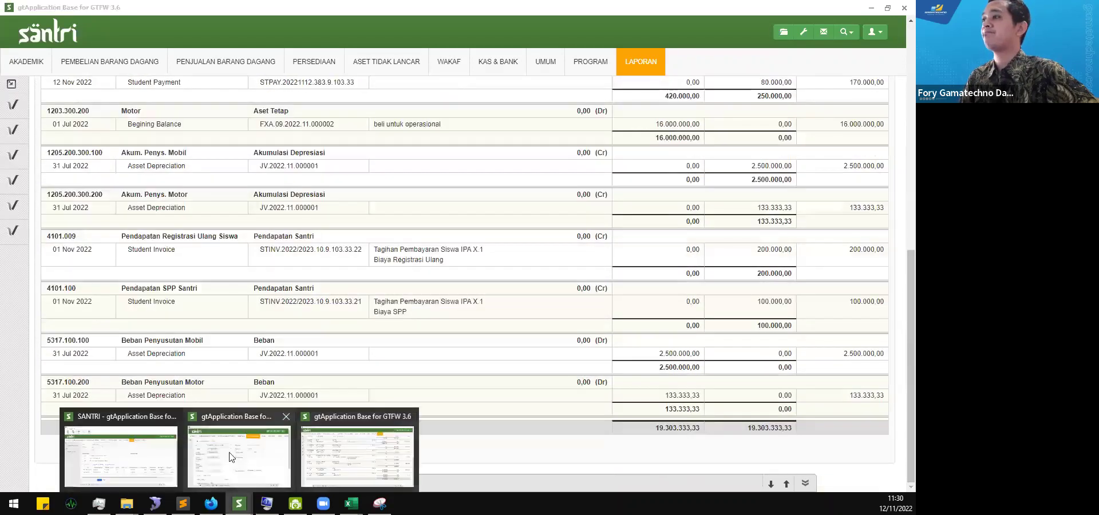
left_click(128, 457)
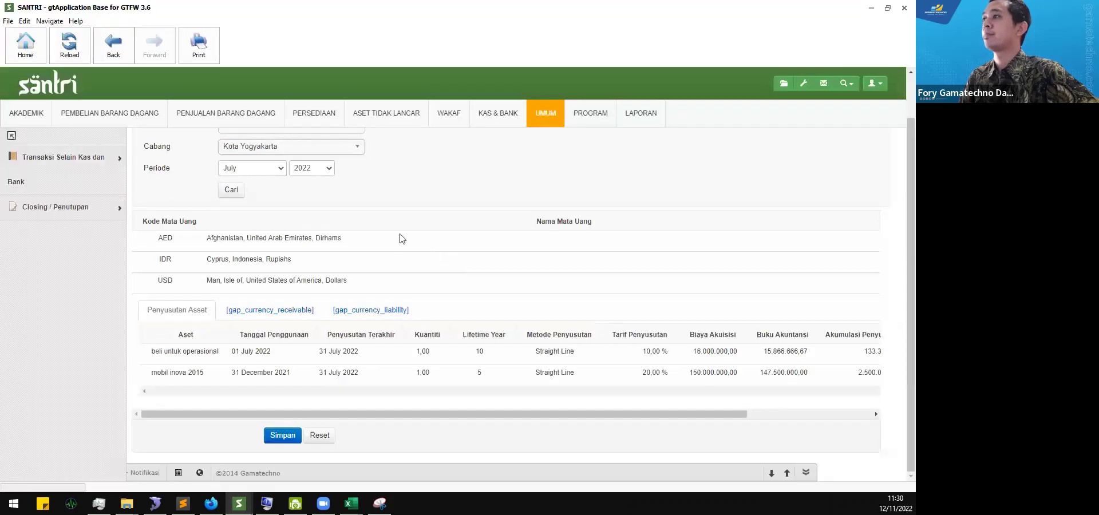
scroll(353, 194, "up", 2)
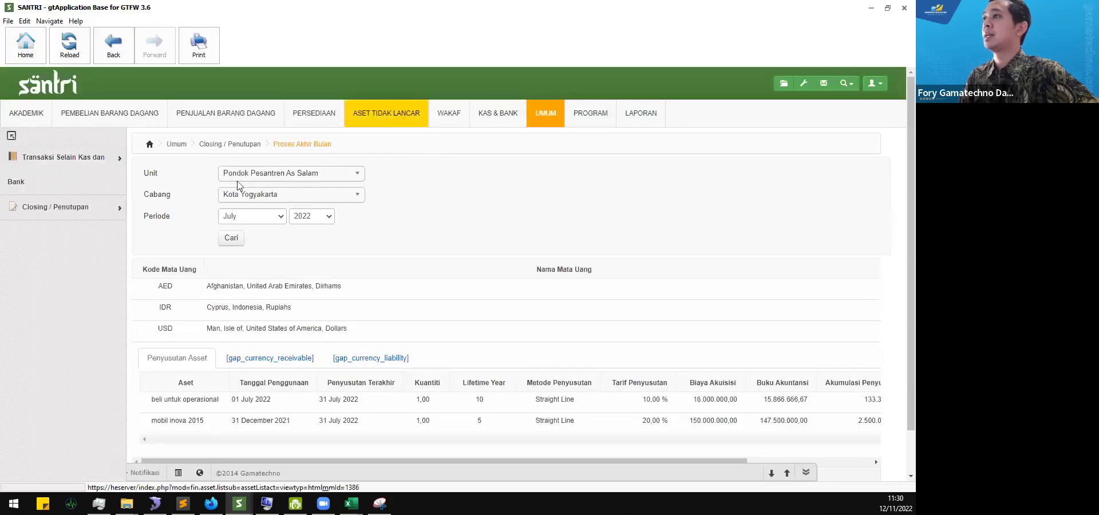
left_click(387, 114)
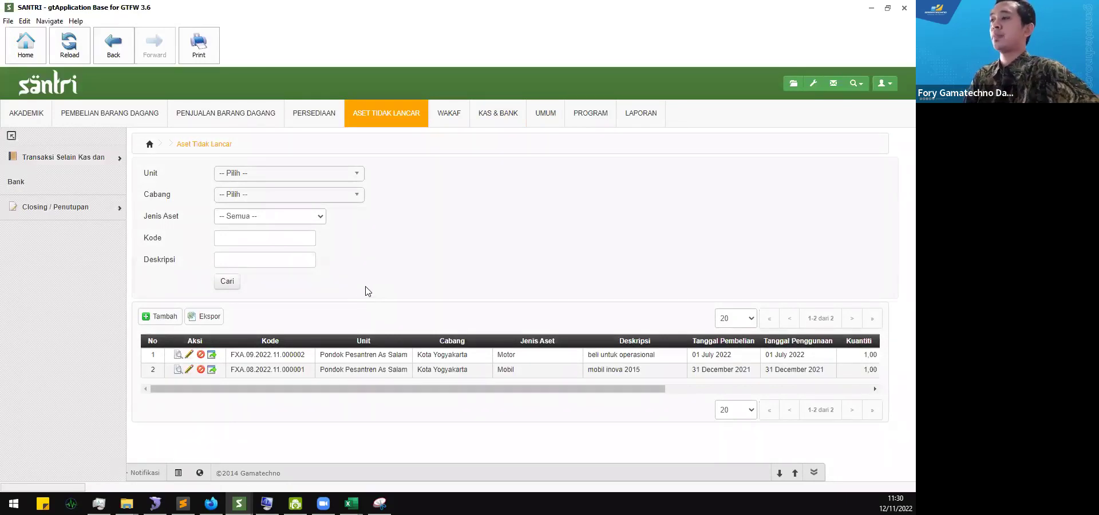
left_click(11, 137)
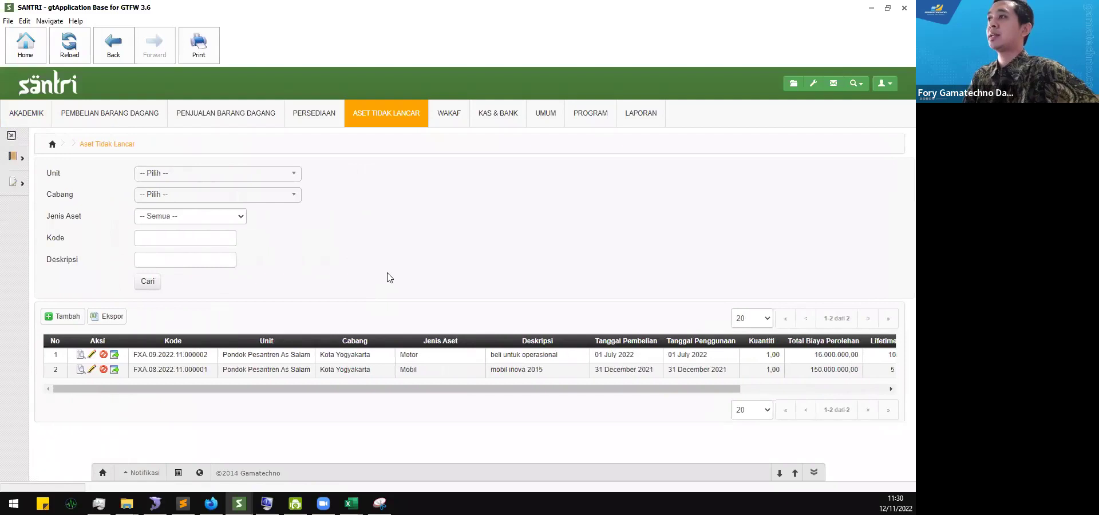
mouse_move(283, 389)
left_mouse_down()
mouse_move(356, 392)
mouse_move(262, 393)
left_mouse_up()
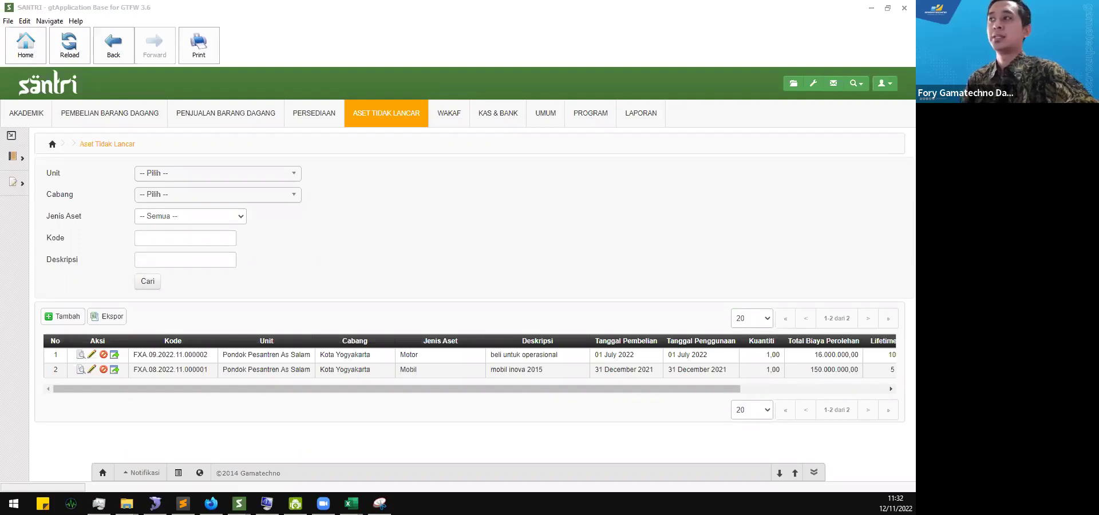
- Refresh the Aset Tidak Lancar list and open the Pelepasan Aset form for the Motor asset
left_click(463, 299)
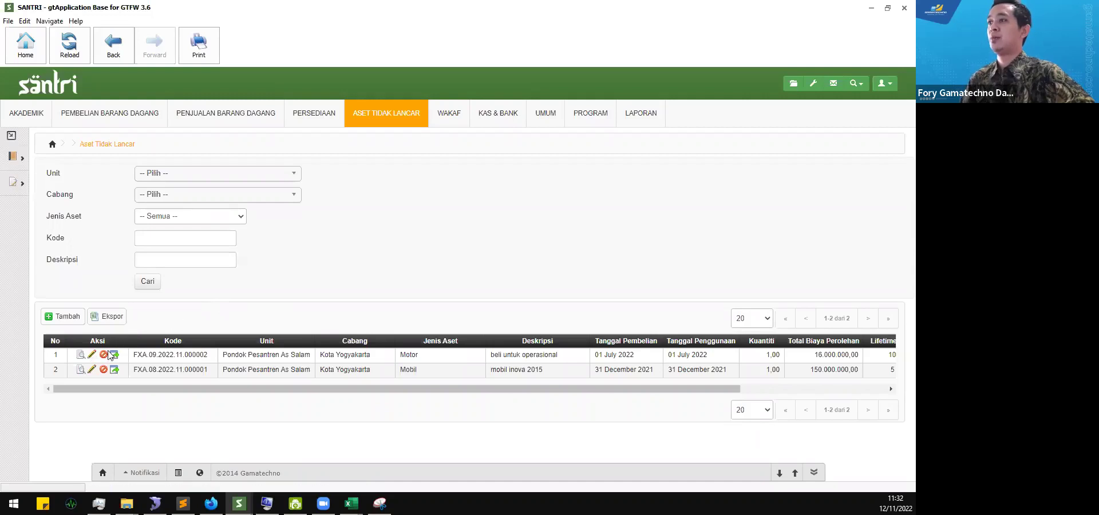
left_click(403, 116)
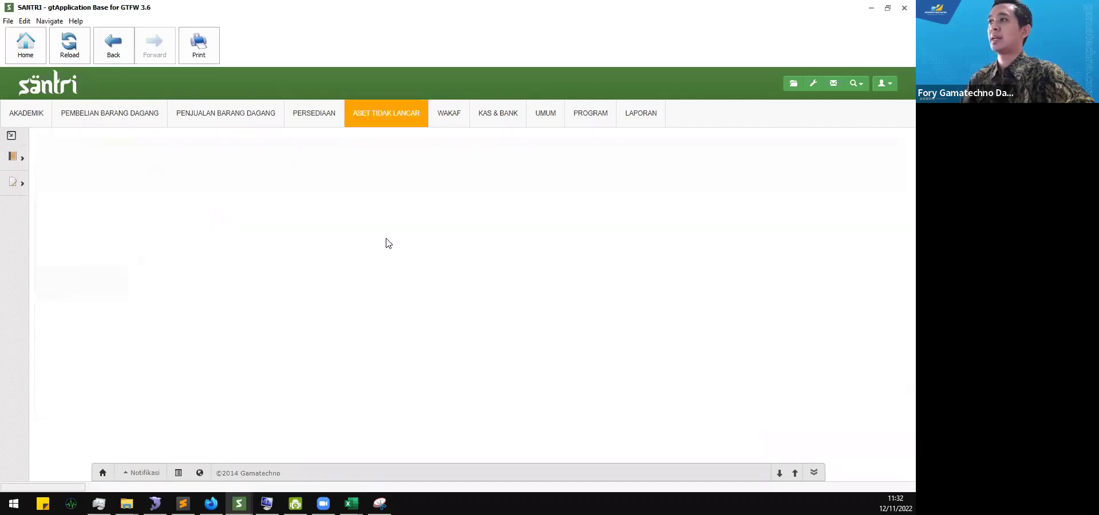
left_click(149, 281)
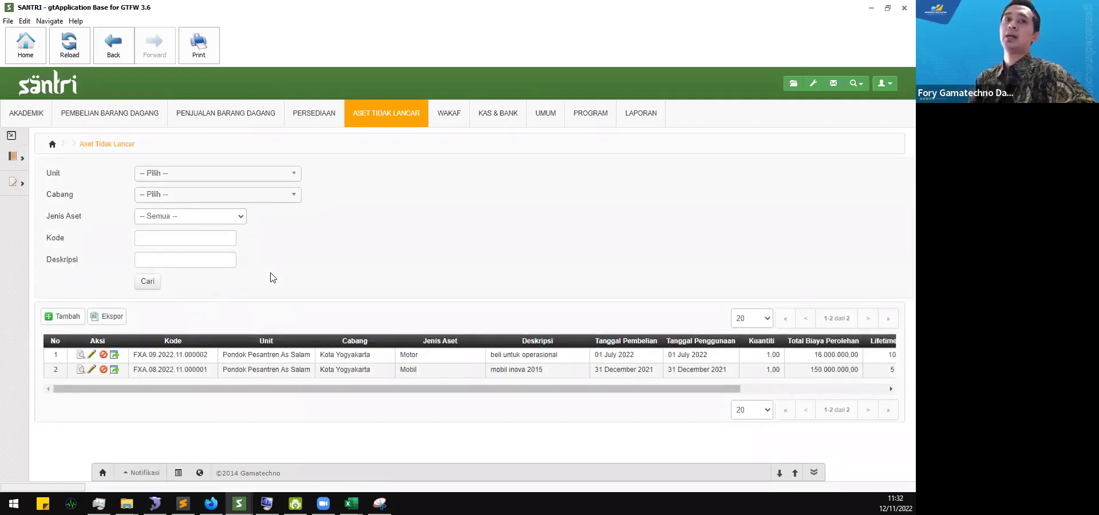
left_click(103, 355)
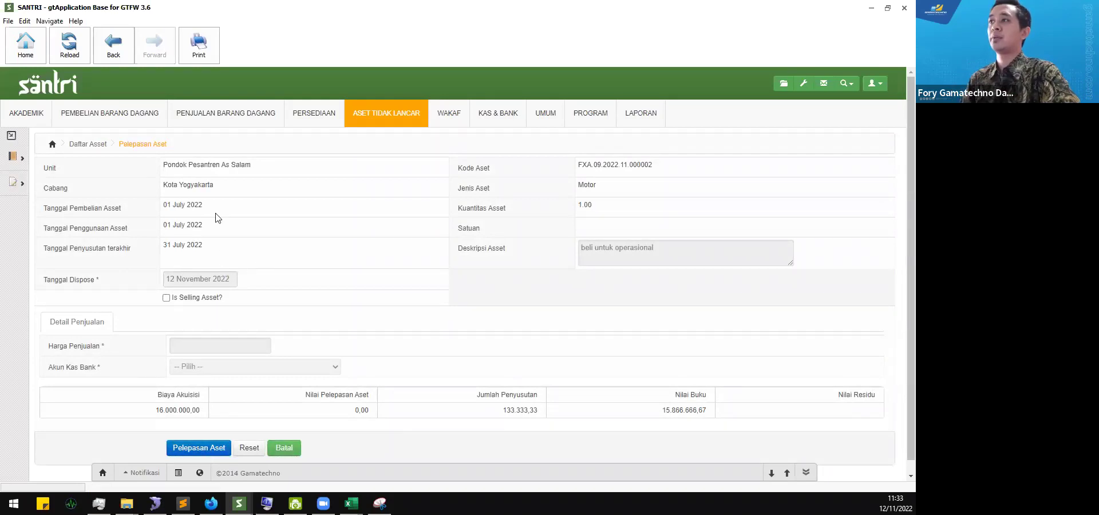
left_click(226, 277)
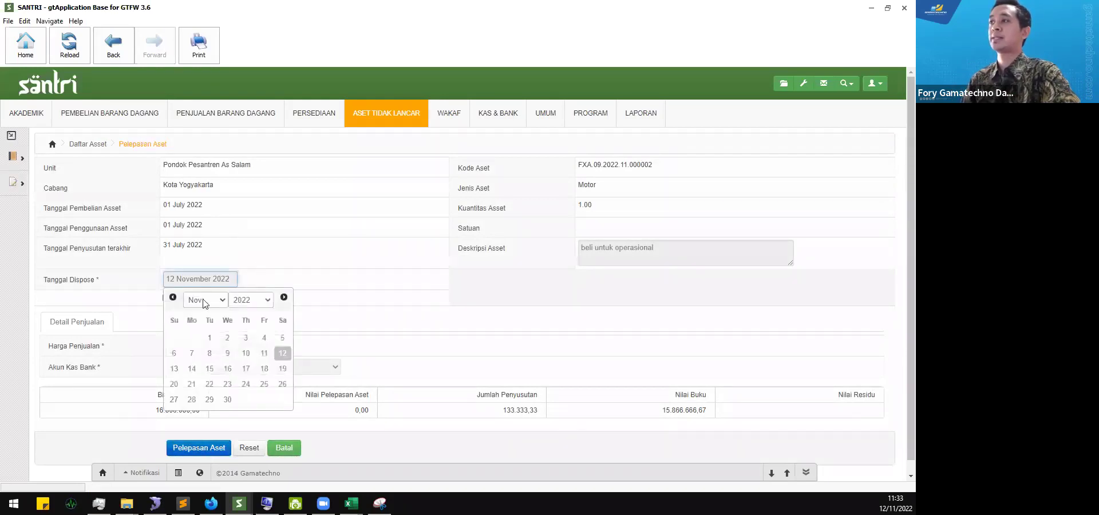
left_click(172, 298)
left_click(172, 298)
left_click(173, 299)
left_click(172, 299)
left_click(247, 250)
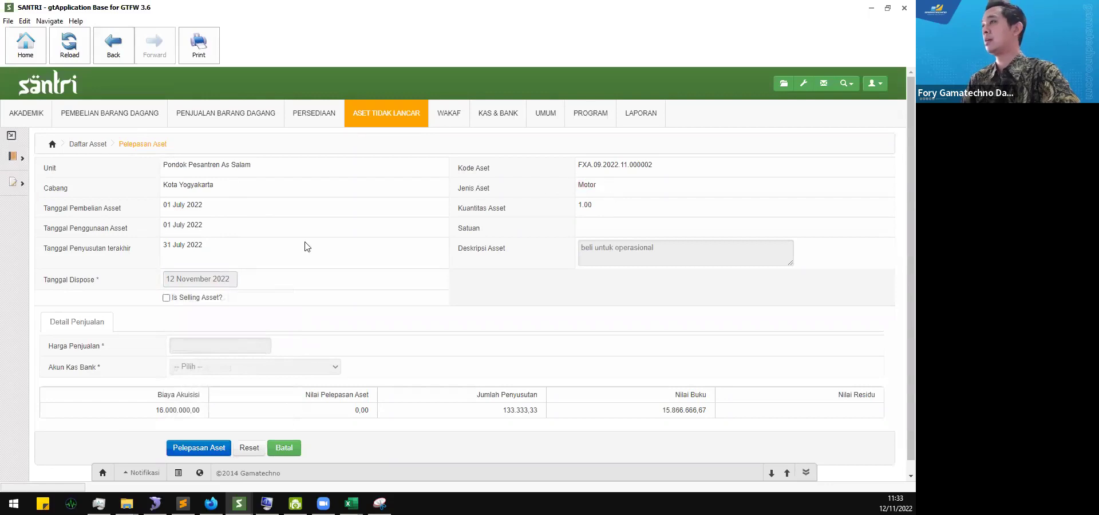
- Set the Motor asset's disposal date (Tanggal Dispose) to 10 August 2022
left_click(221, 276)
left_click(172, 298)
left_click(173, 298)
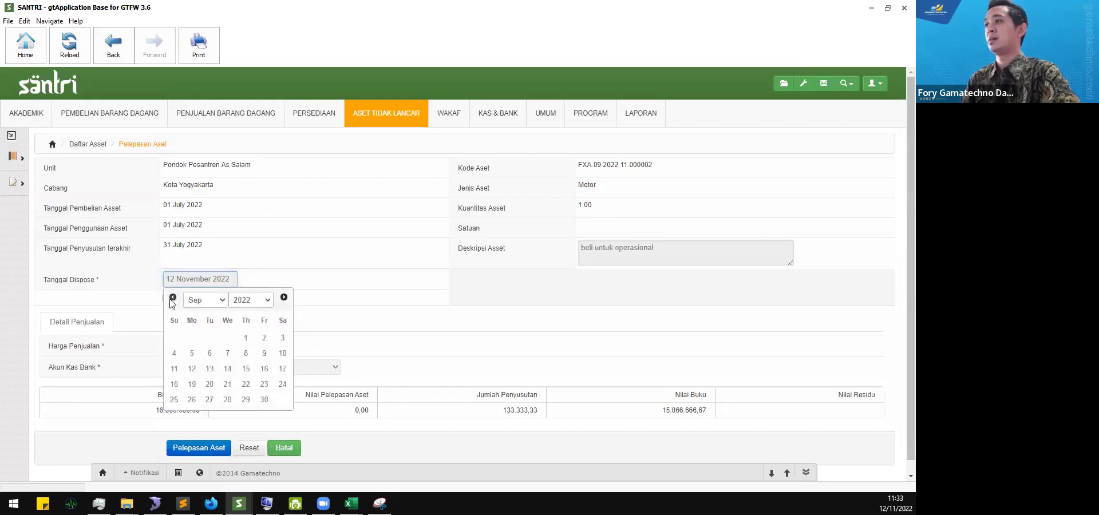
left_click(173, 298)
left_click(173, 298)
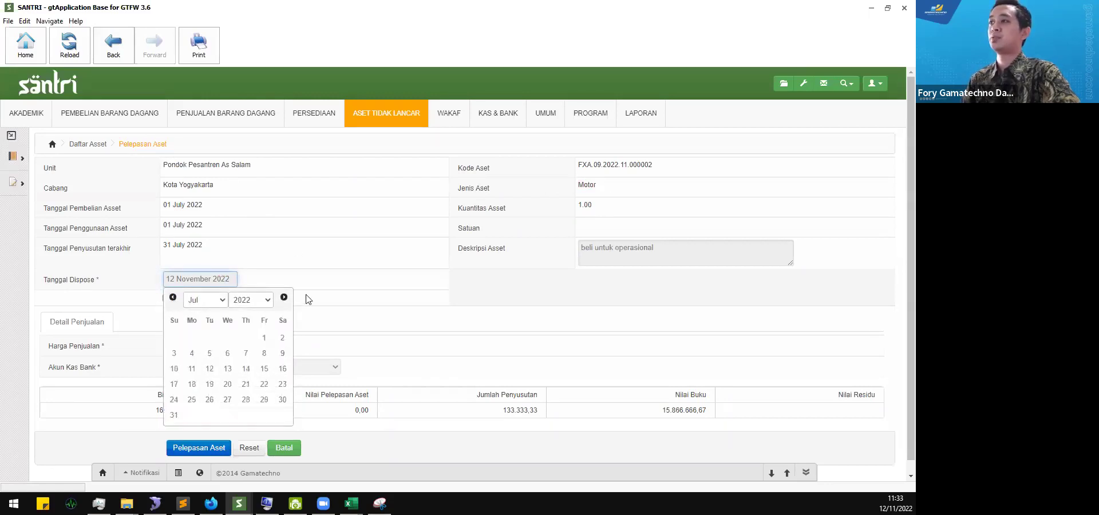
left_click(284, 297)
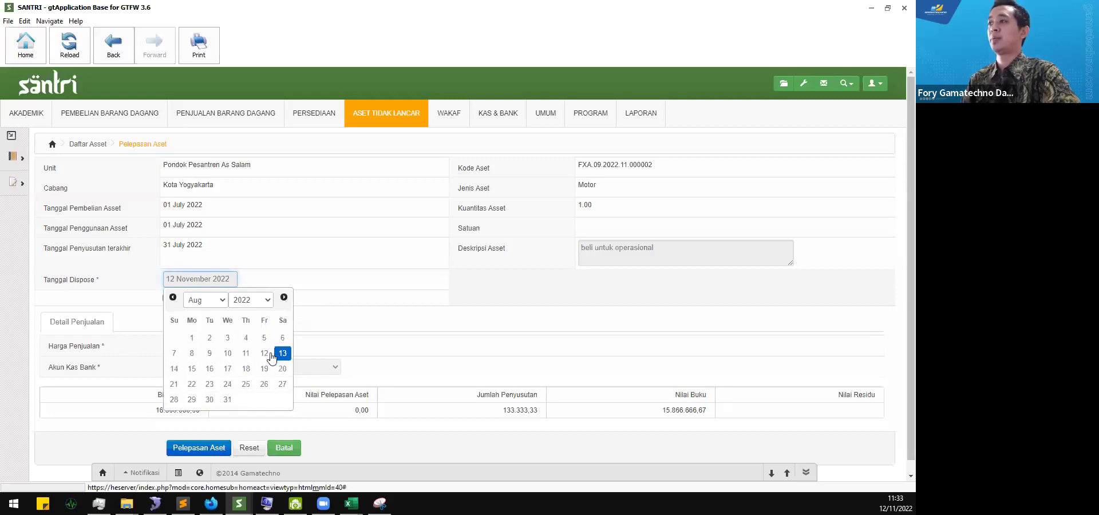
left_click(228, 354)
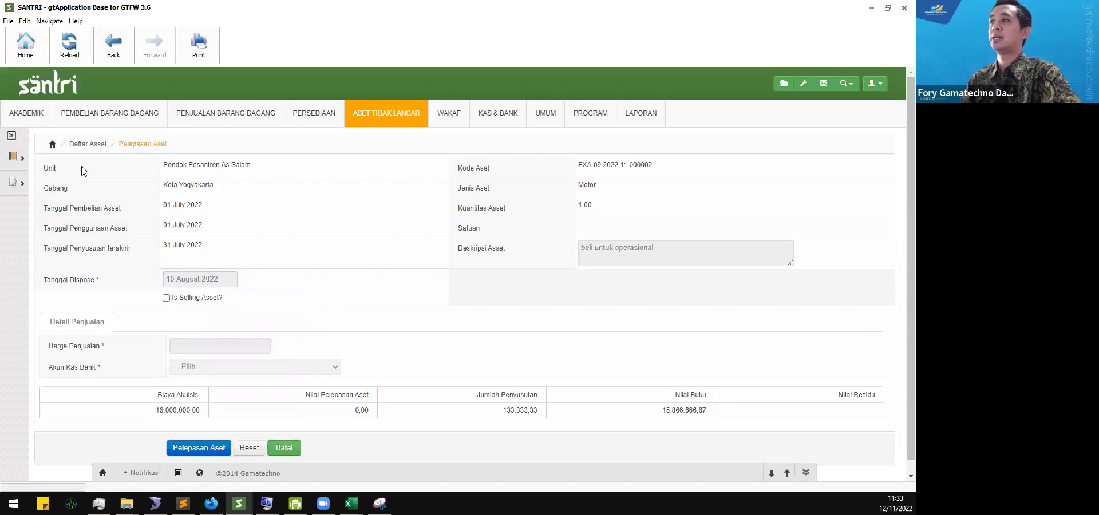
- Review the Motor asset's unit, branch, usage date, last depreciation date, quantity and description on the Pelepasan Aset form
left_click_drag(44, 167, 209, 185)
left_click(212, 187)
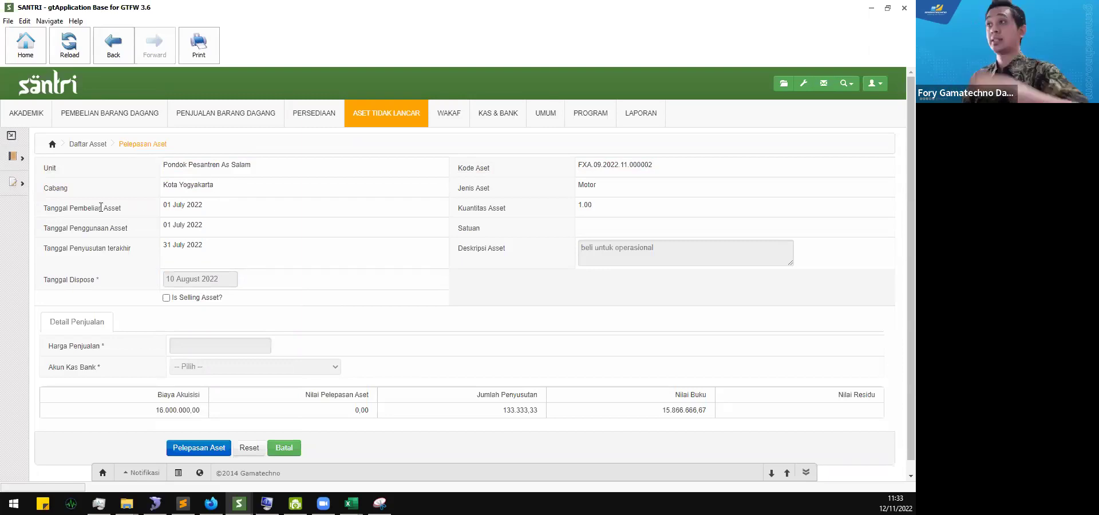
left_click_drag(82, 227, 207, 229)
left_click(227, 224)
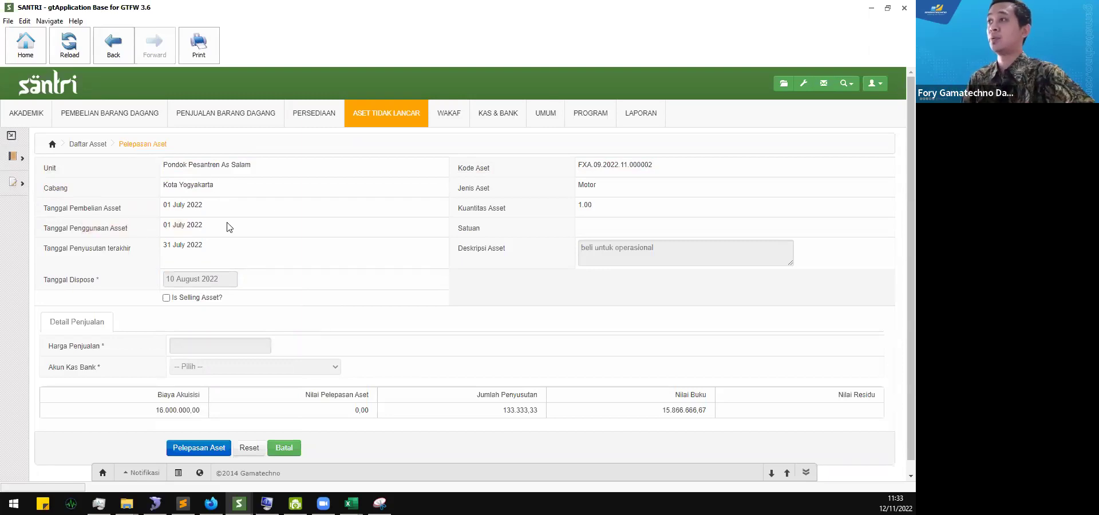
left_click_drag(126, 250, 145, 256)
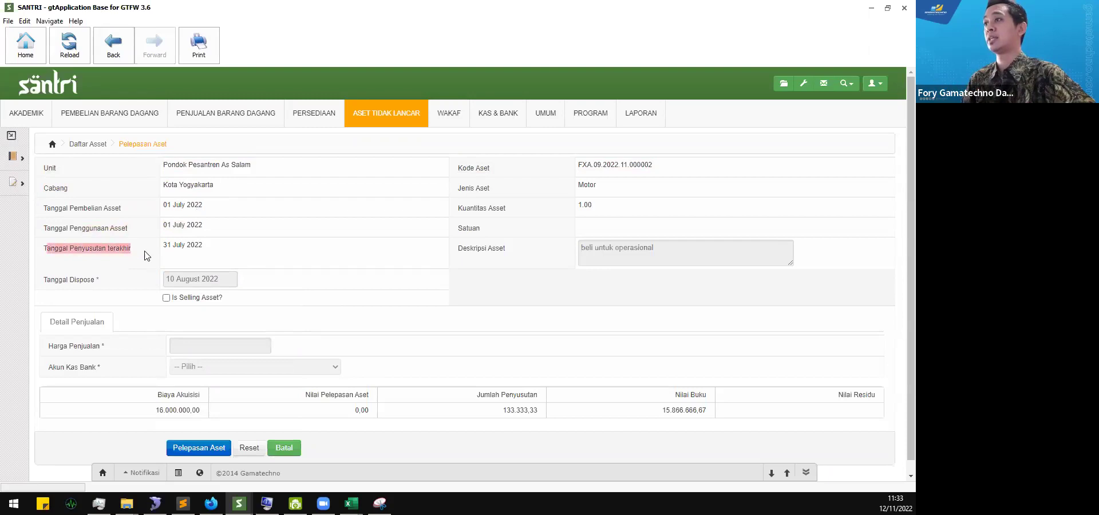
left_click(151, 257)
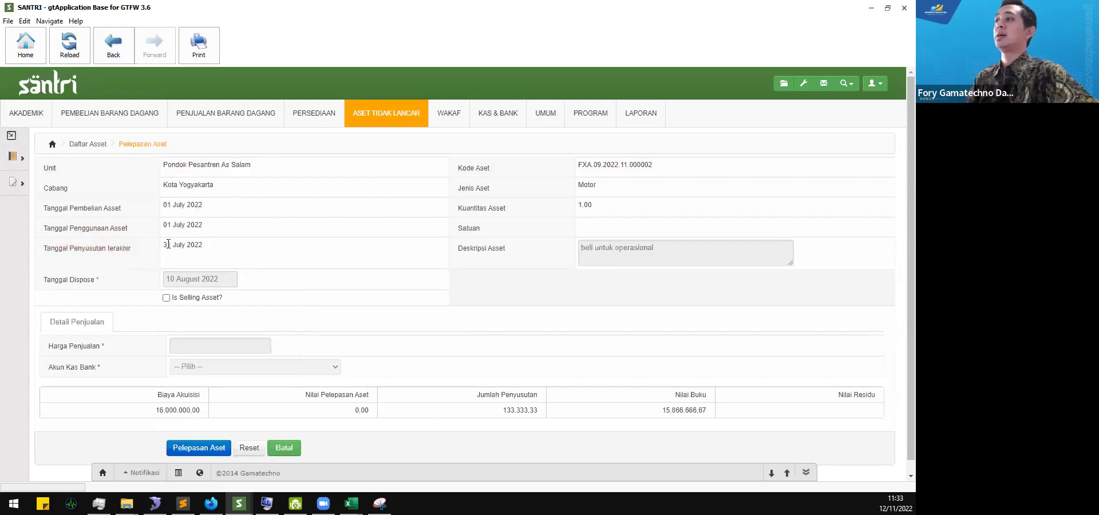
left_click_drag(164, 245, 216, 249)
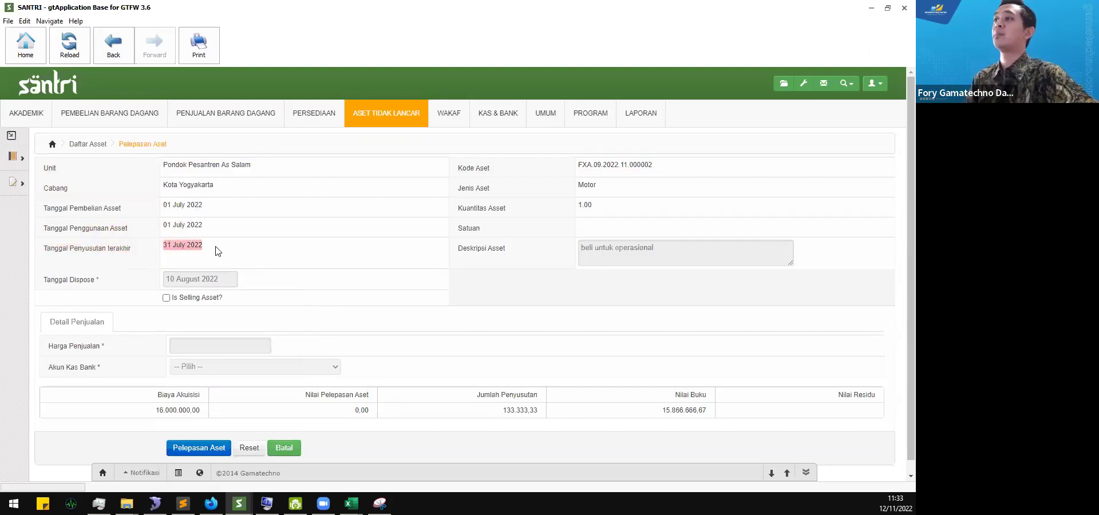
left_click(217, 251)
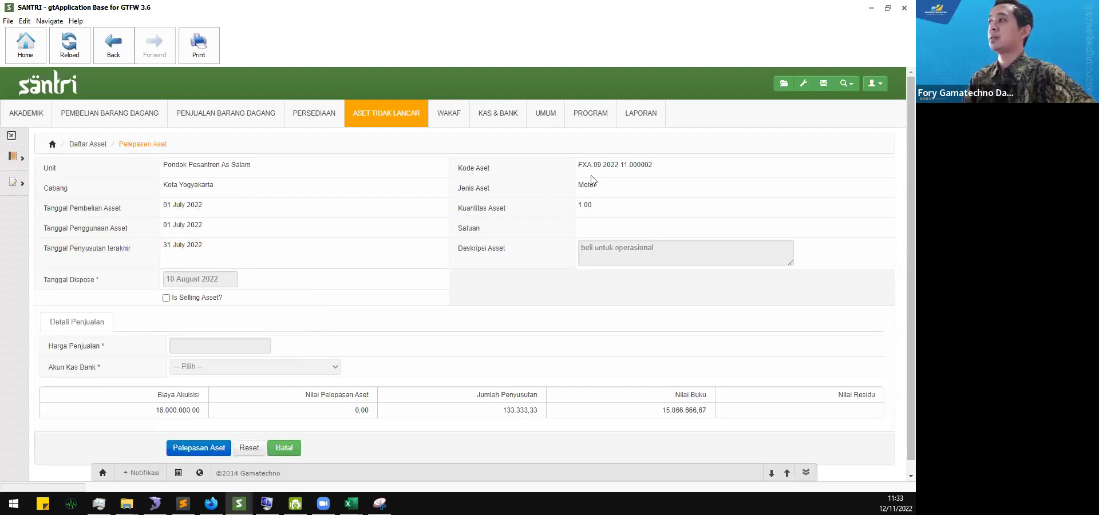
left_click_drag(484, 208, 517, 208)
left_click(596, 205)
left_click_drag(474, 248, 538, 252)
left_click(654, 252)
left_click_drag(671, 250, 547, 255)
left_click(501, 270)
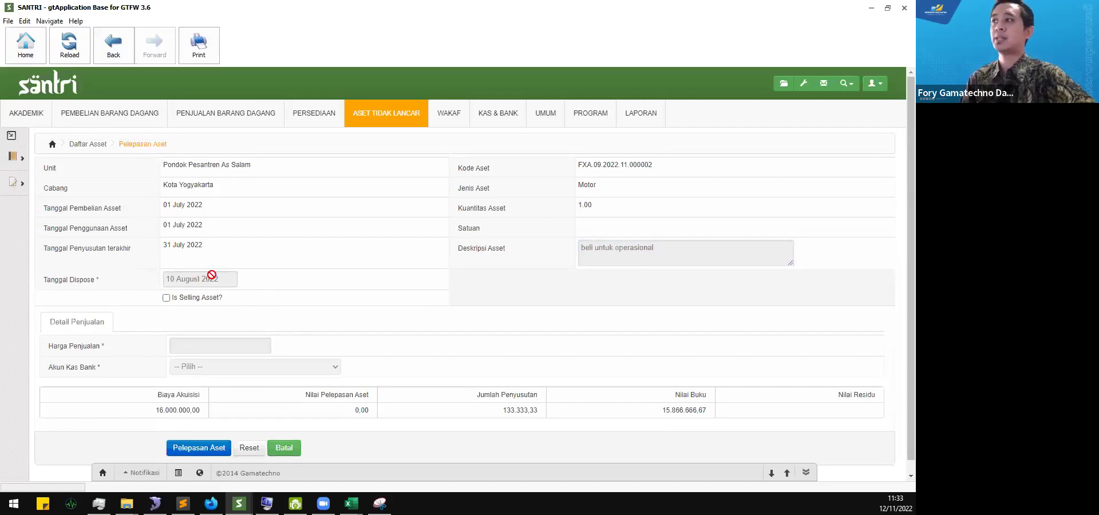
- Change the Motor asset's disposal date (Tanggal Dispose) to 17 August 2022
left_click(211, 275)
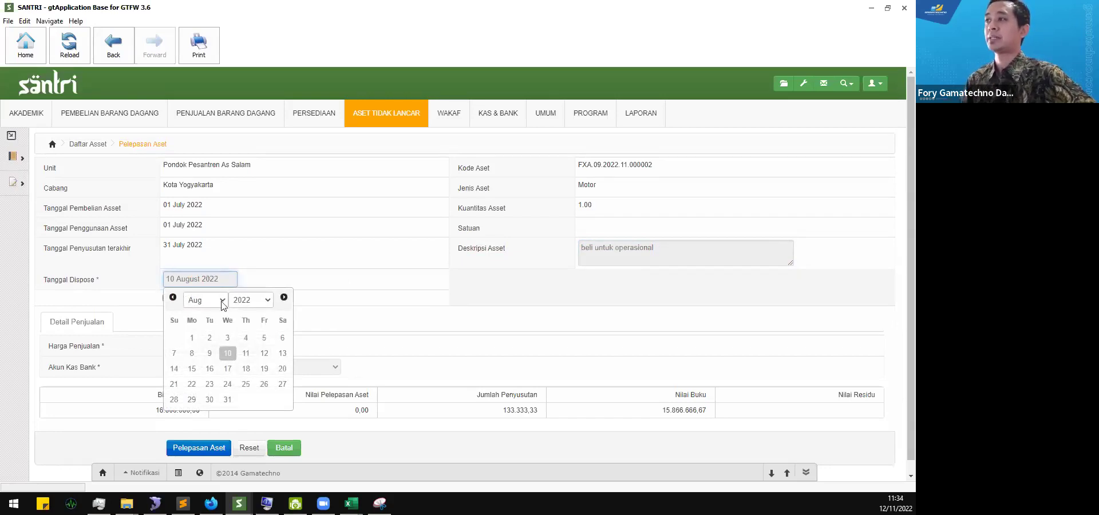
left_click(231, 373)
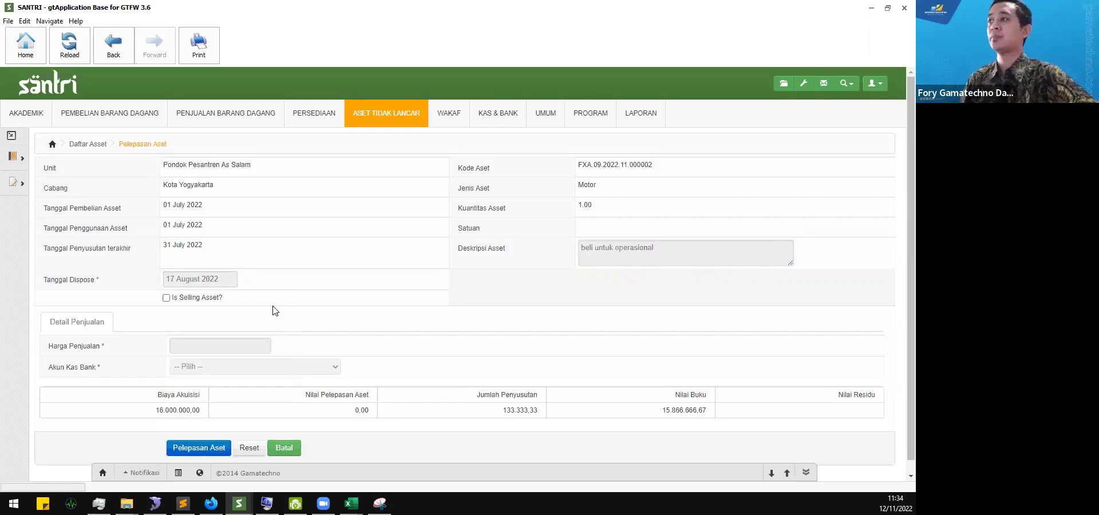
scroll(245, 327, "down", 1)
scroll(245, 326, "up", 1)
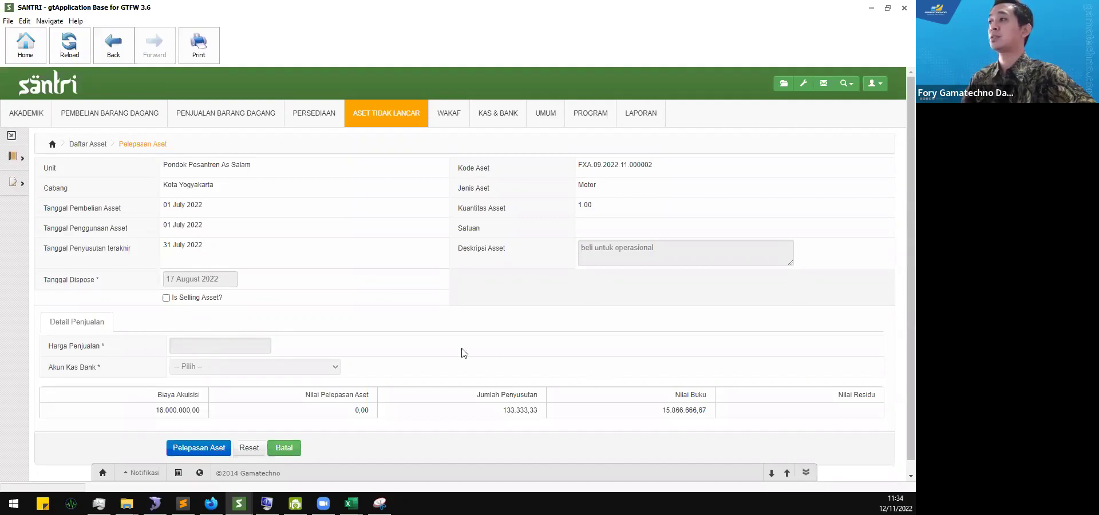
- Mark the disposal as a sale, with Harga Penjualan 15,000,000 and Bank Mandiri as the Akun Kas Bank
left_click(166, 298)
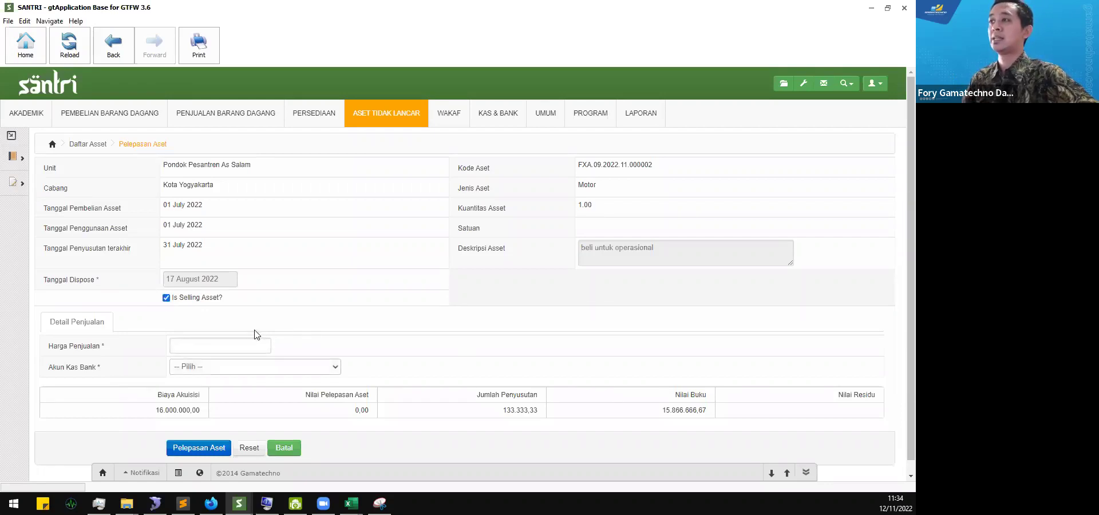
left_click(247, 346)
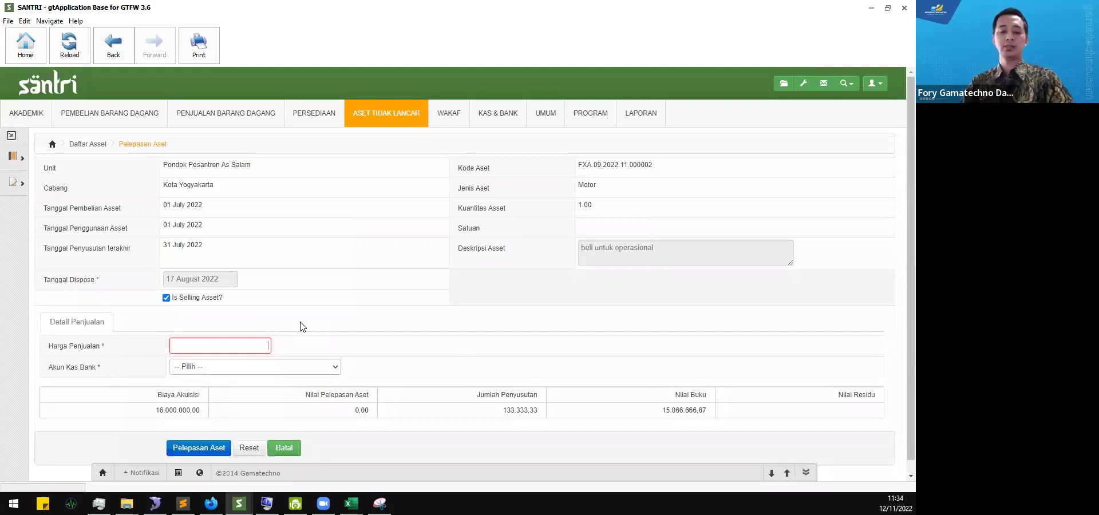
type("5,000,000")
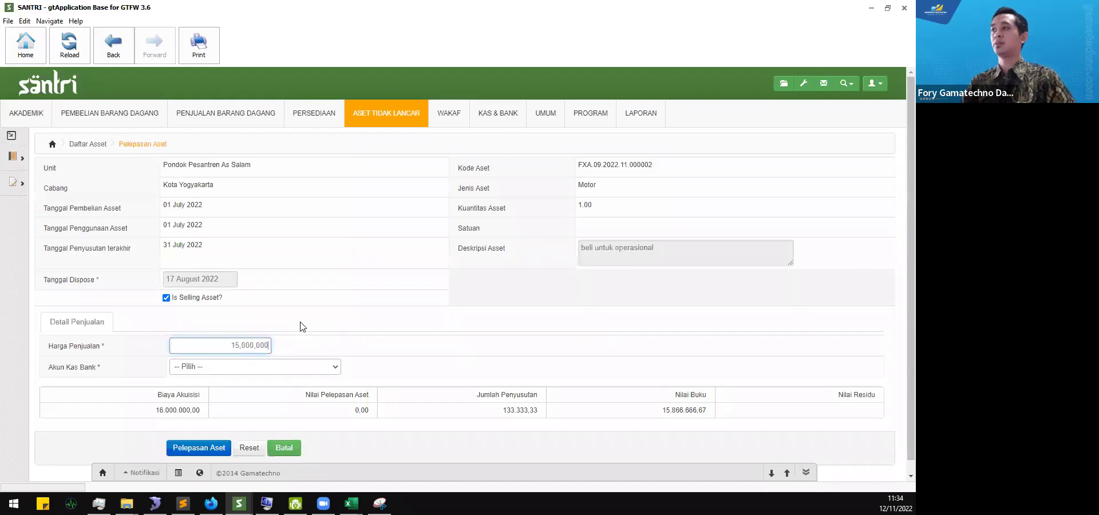
left_click(302, 327)
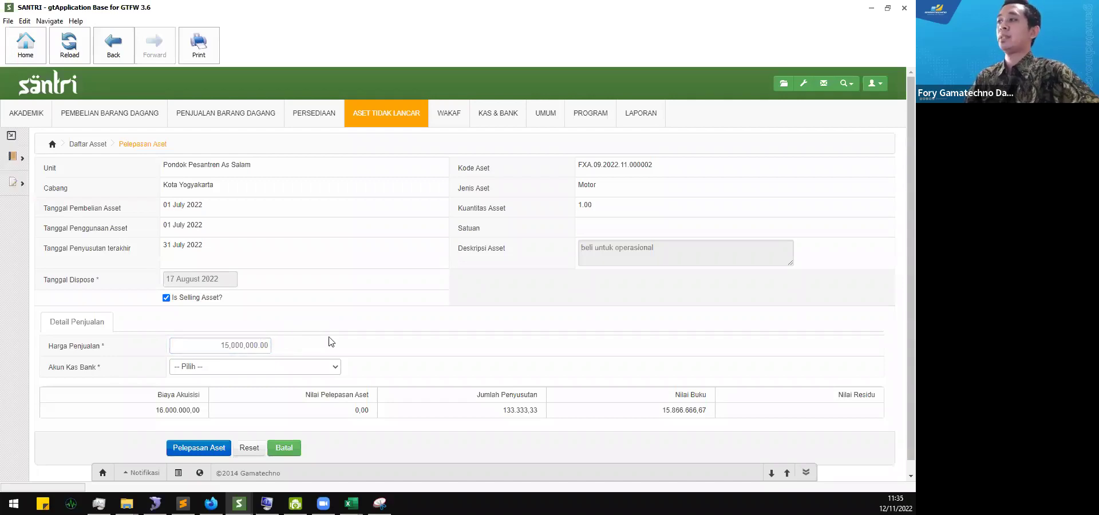
left_click(303, 369)
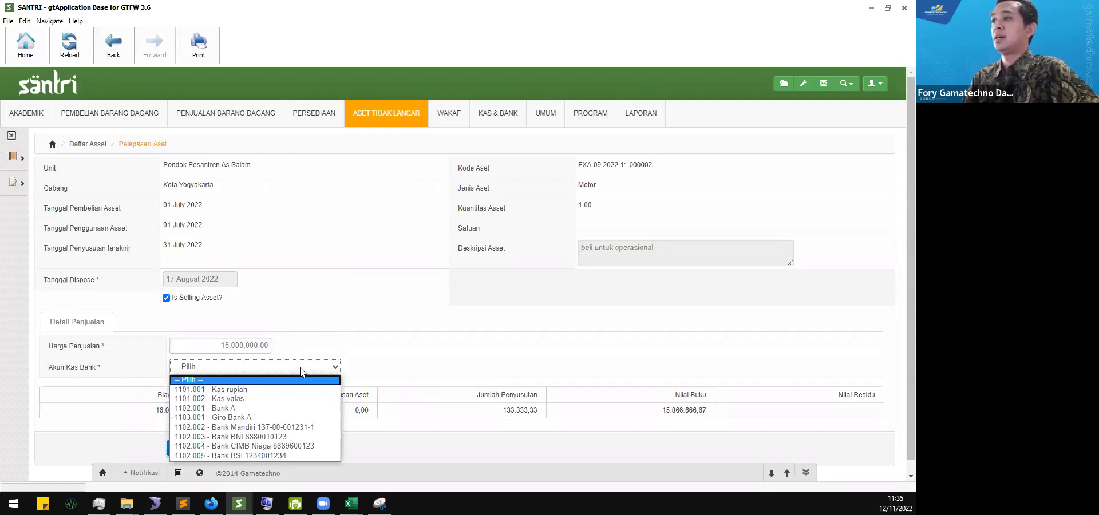
left_click(290, 428)
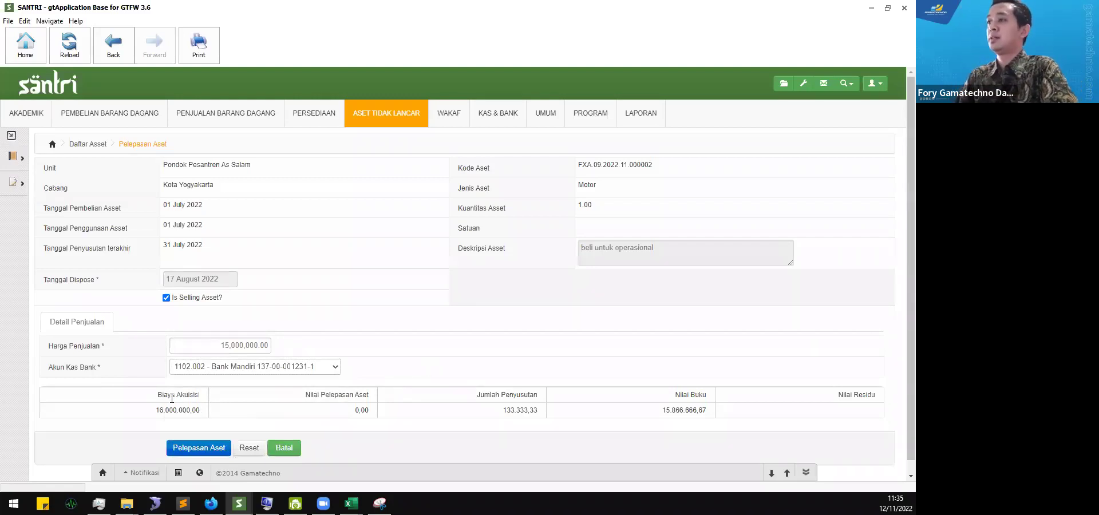
- Examine the Motor asset's acquisition cost, disposal value and accumulated depreciation in the summary table
left_click_drag(156, 400, 209, 413)
left_click(213, 414)
left_click_drag(301, 398, 363, 410)
left_click(363, 410)
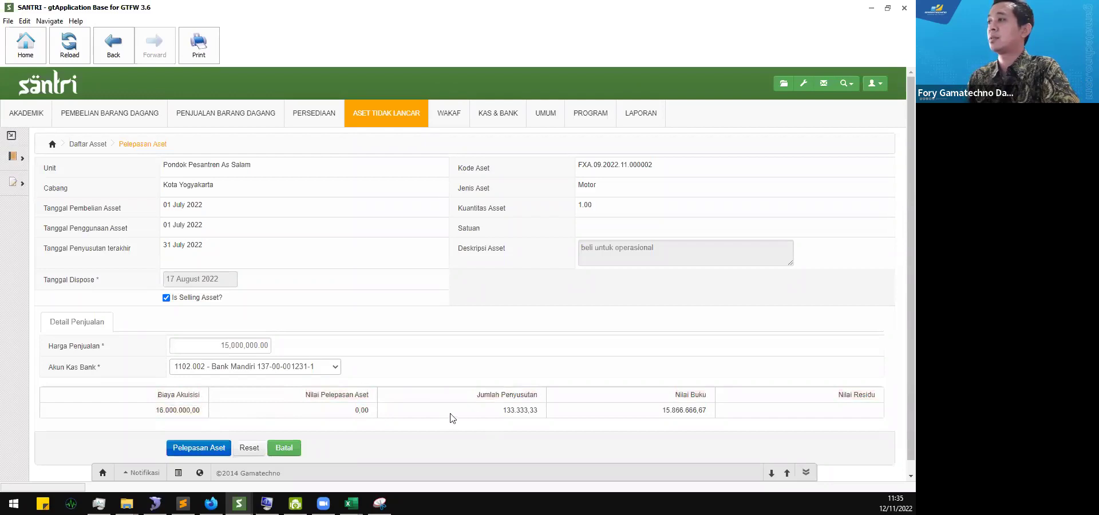
left_click_drag(483, 401, 536, 411)
left_click(523, 411)
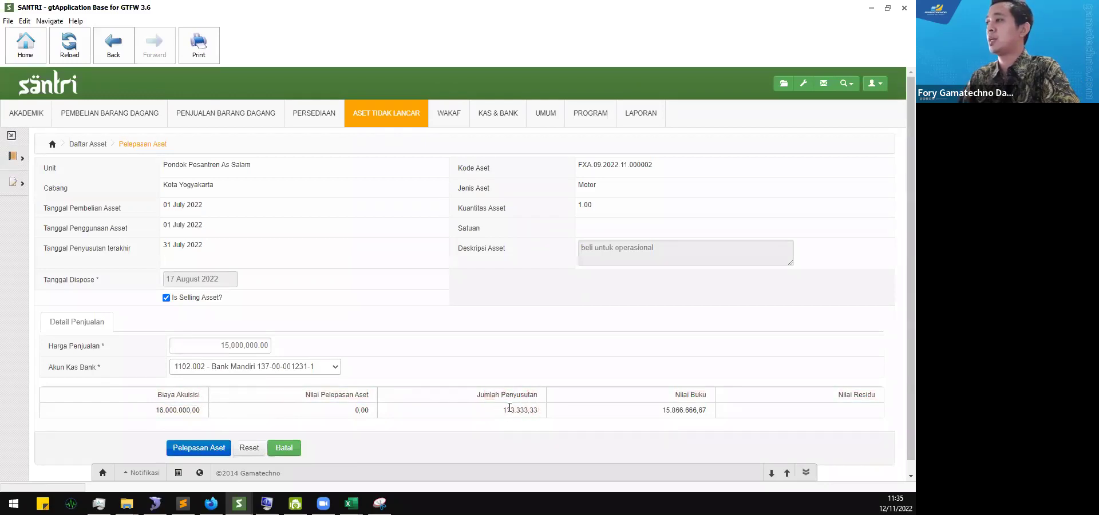
double_click(351, 395)
left_click(358, 407)
- Compare the entered sale price with the Motor asset's book value (Nilai Buku)
left_click(215, 343)
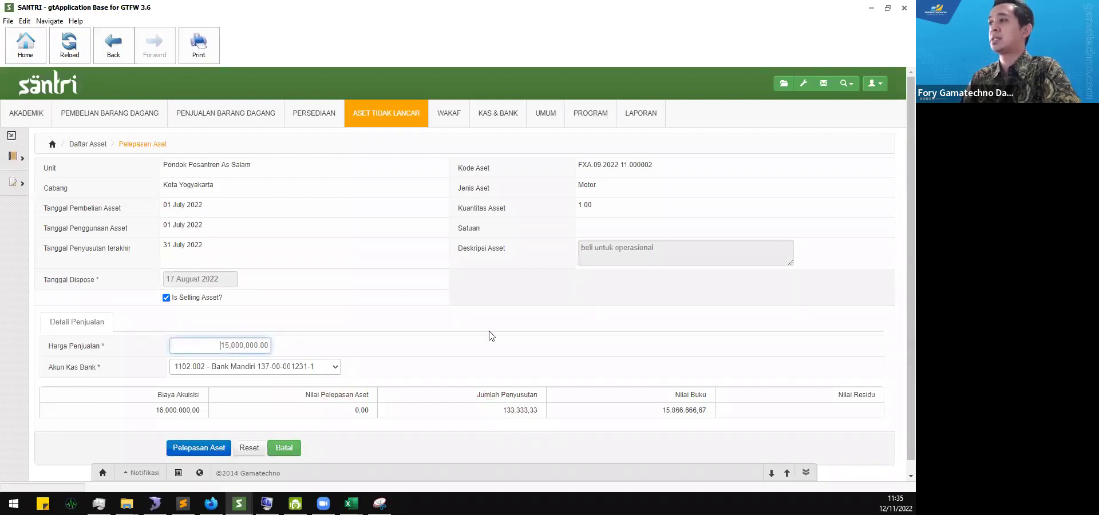
left_click(491, 336)
left_click_drag(675, 395, 717, 395)
left_click_drag(660, 411, 708, 415)
left_click(662, 427)
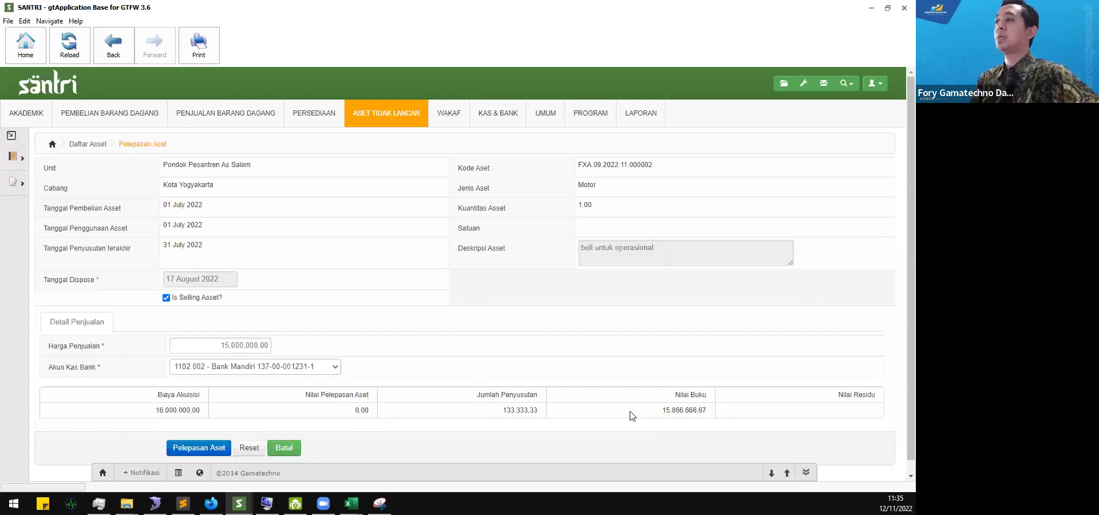
left_click(240, 347)
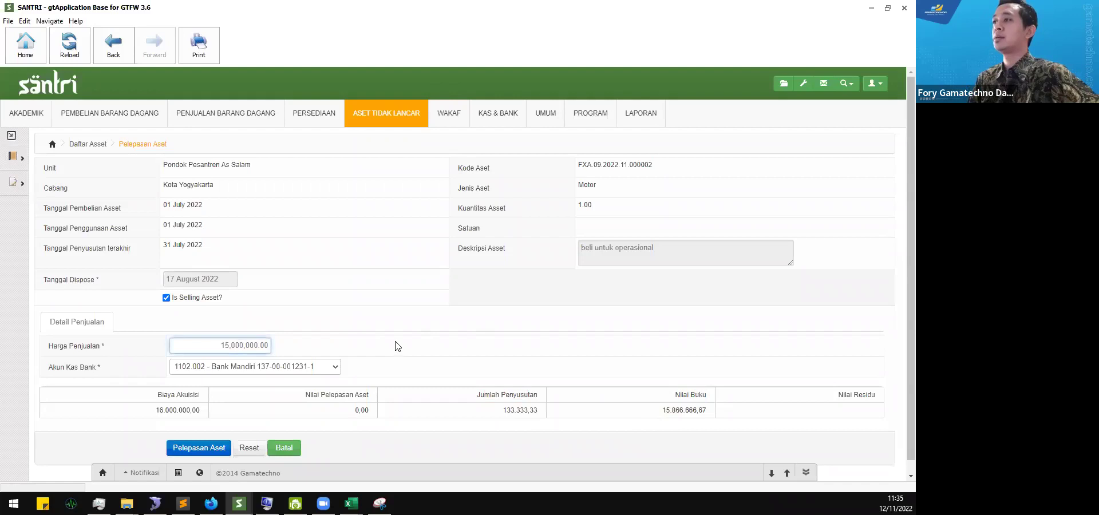
left_click(399, 339)
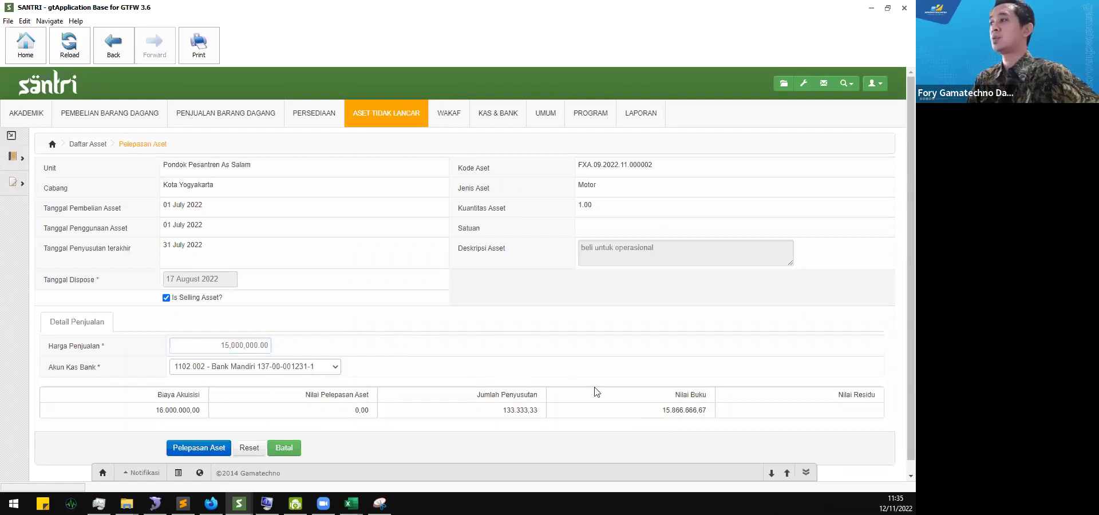
left_click_drag(662, 412, 712, 418)
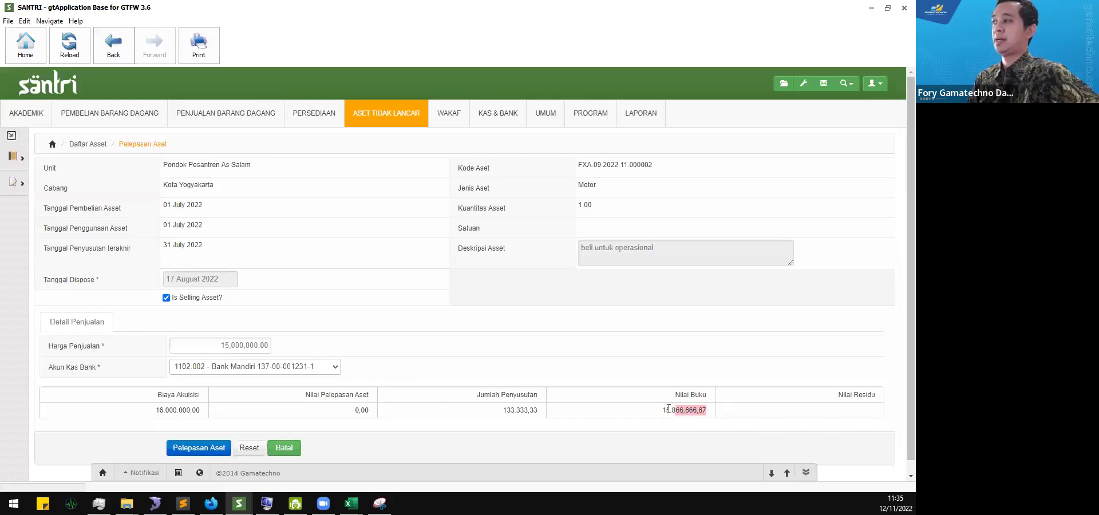
left_click(645, 421)
left_click_drag(662, 412, 718, 418)
left_click(710, 417)
left_click(719, 417)
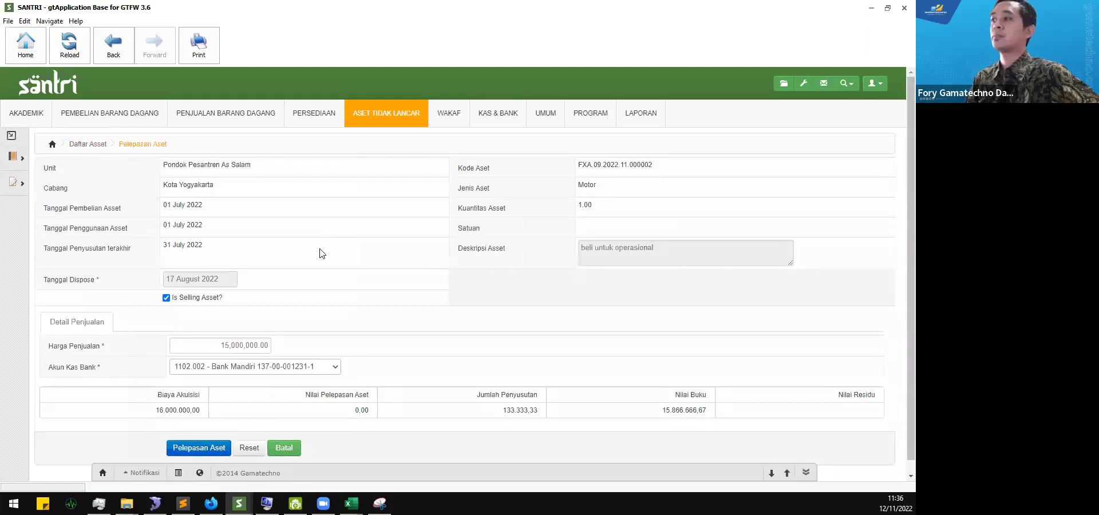
- Review the cash and bank accounts available for receiving the sale proceeds, leaving the selected account unchanged
scroll(329, 321, "down", 1)
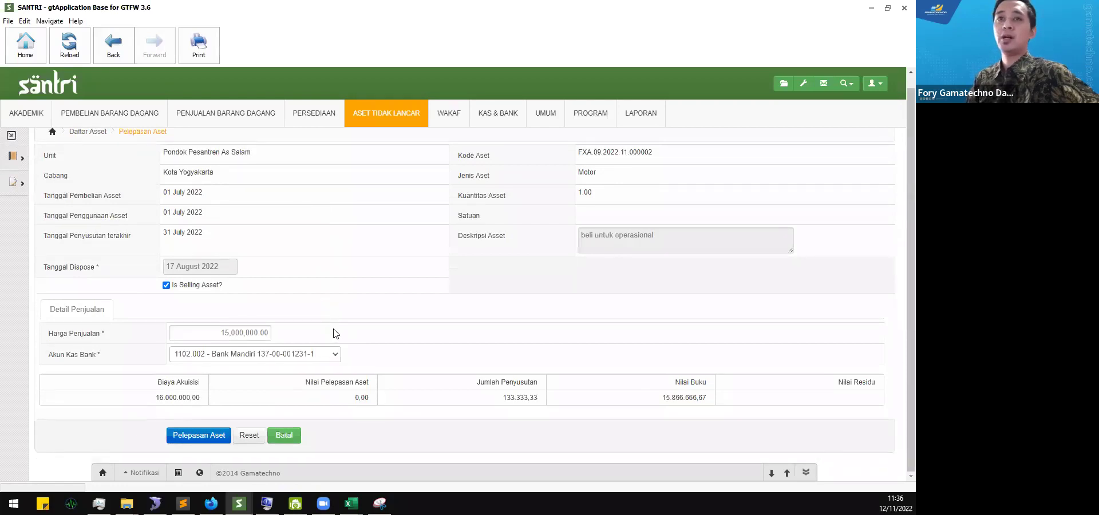
left_click(332, 354)
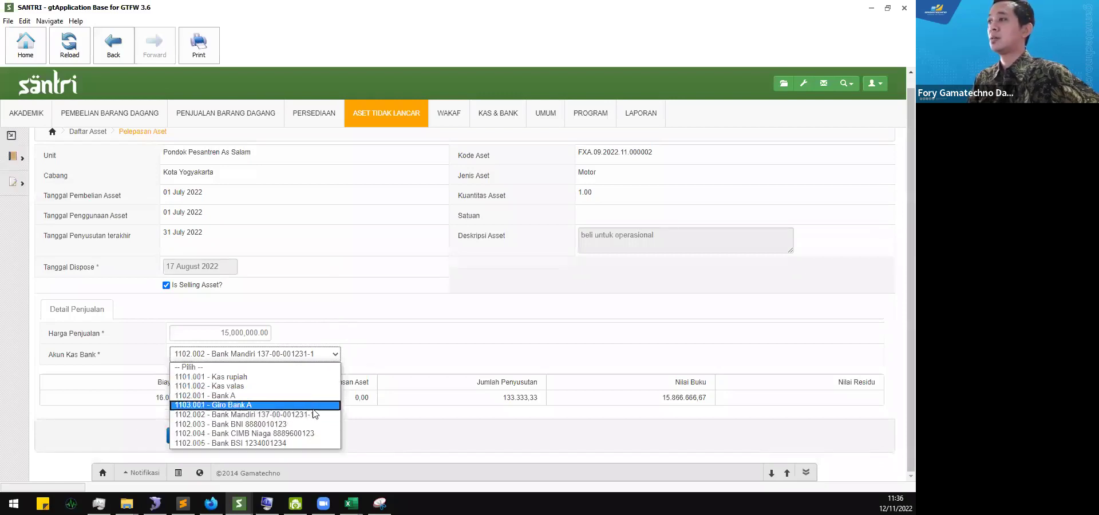
left_click(407, 354)
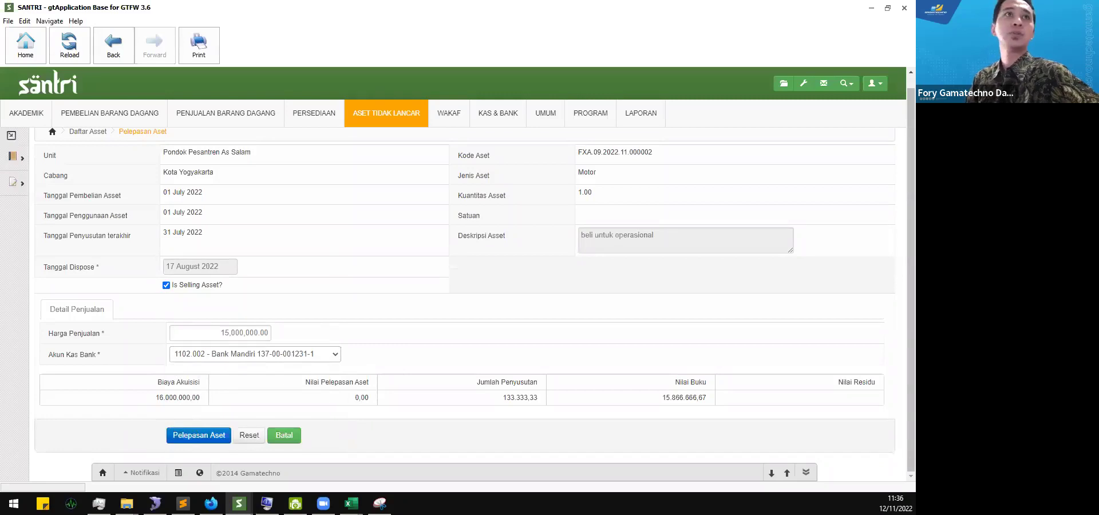
left_click(211, 504)
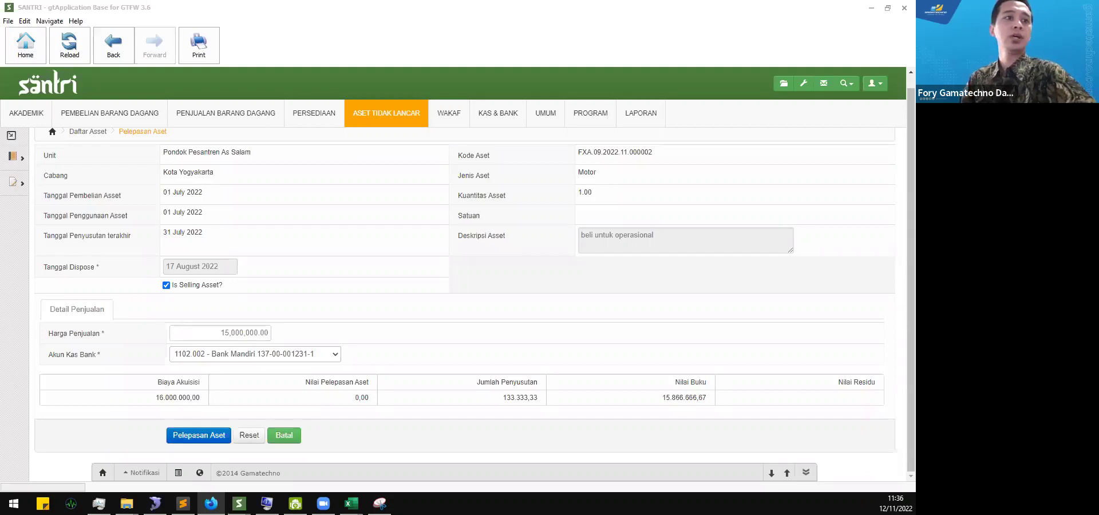
left_click(400, 359)
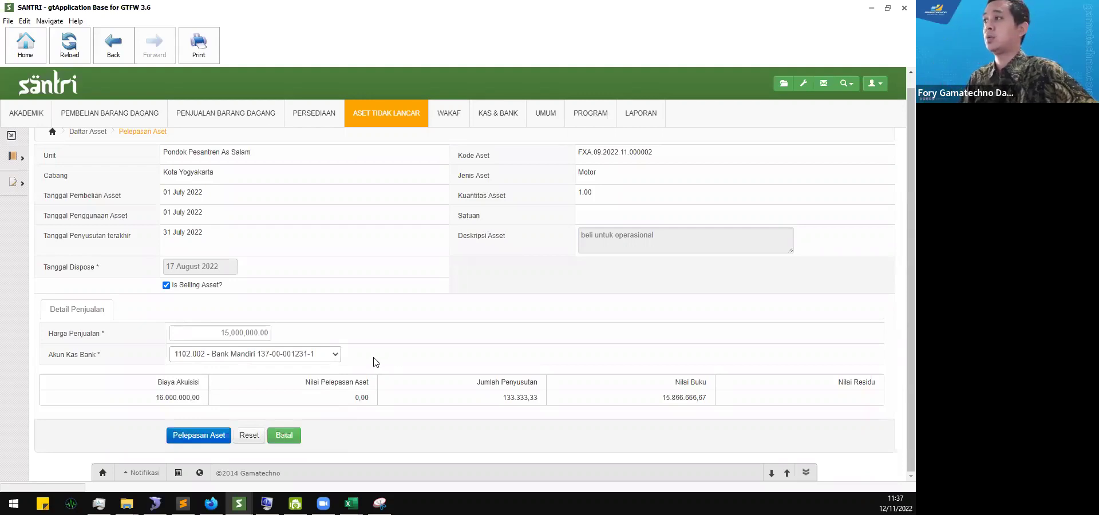
left_click(318, 356)
left_click(426, 343)
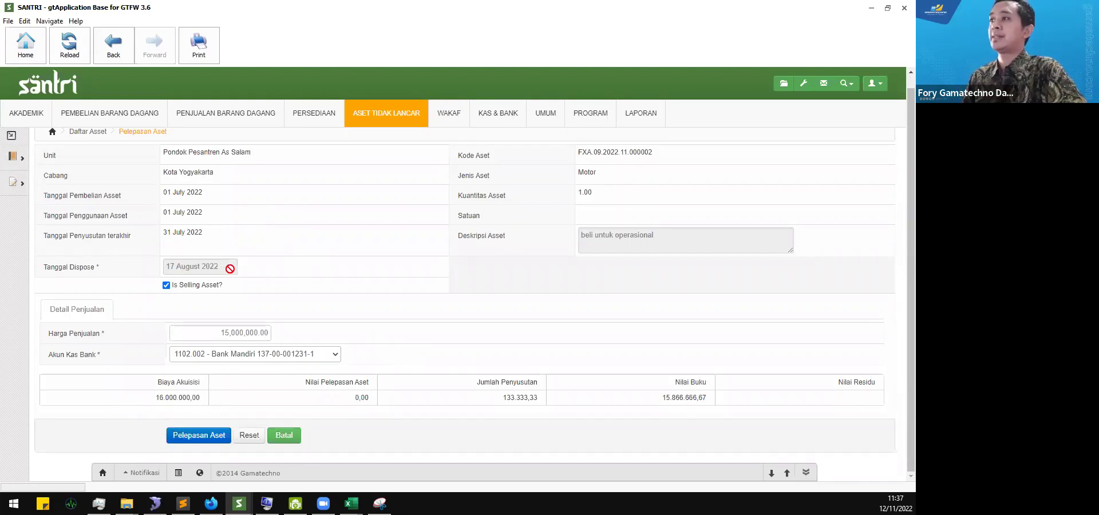
left_click(311, 360)
left_click(410, 340)
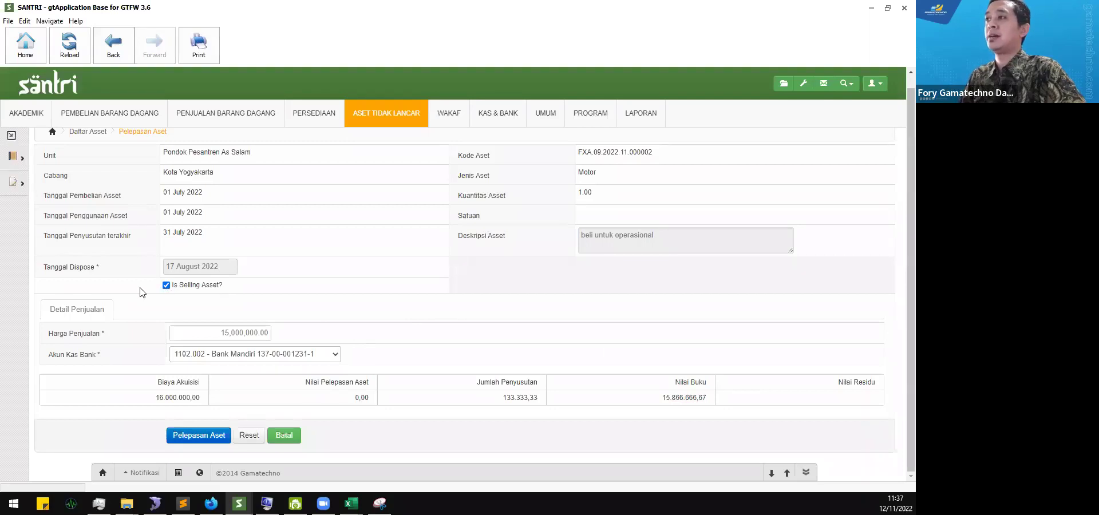
- Submit the Motor asset's disposal and check its entry in the Aset Tidak Lancar list
scroll(150, 240, "up", 1)
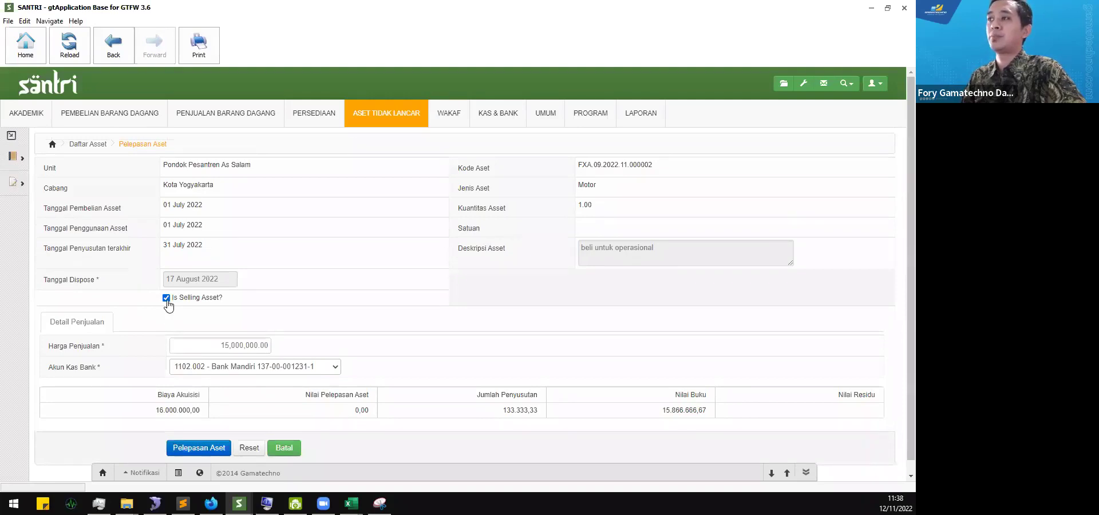
scroll(301, 314, "down", 1)
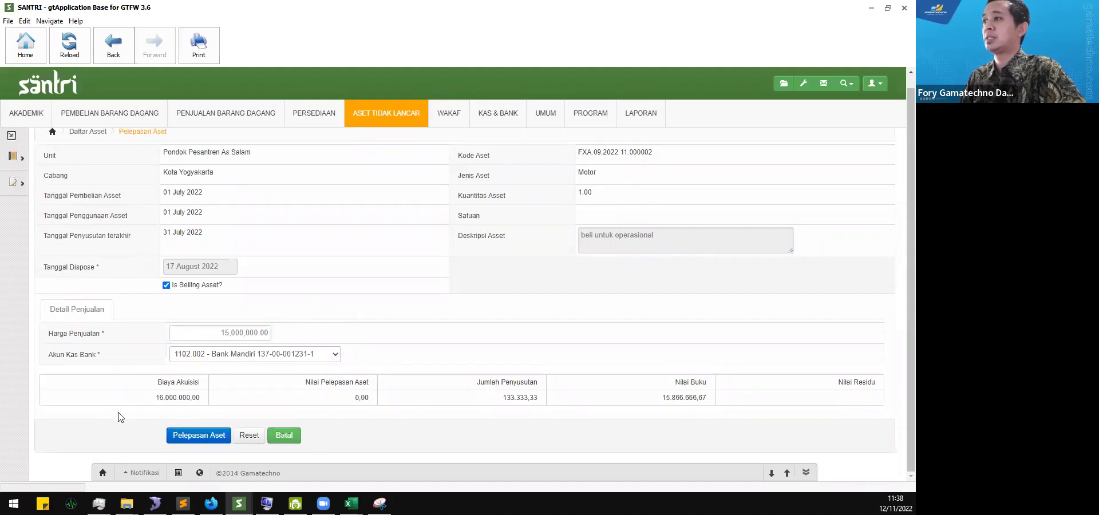
left_click(206, 436)
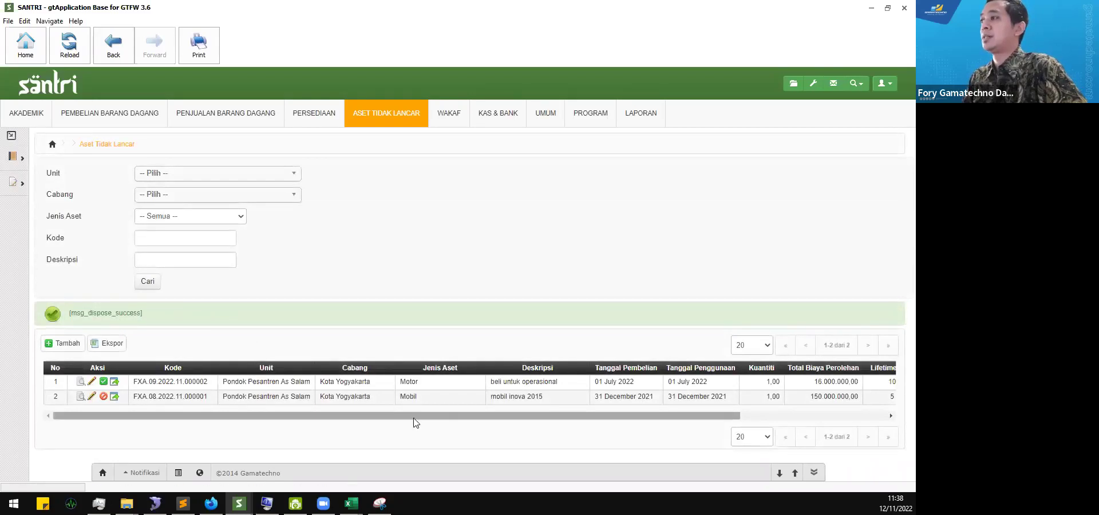
left_click_drag(421, 417, 343, 416)
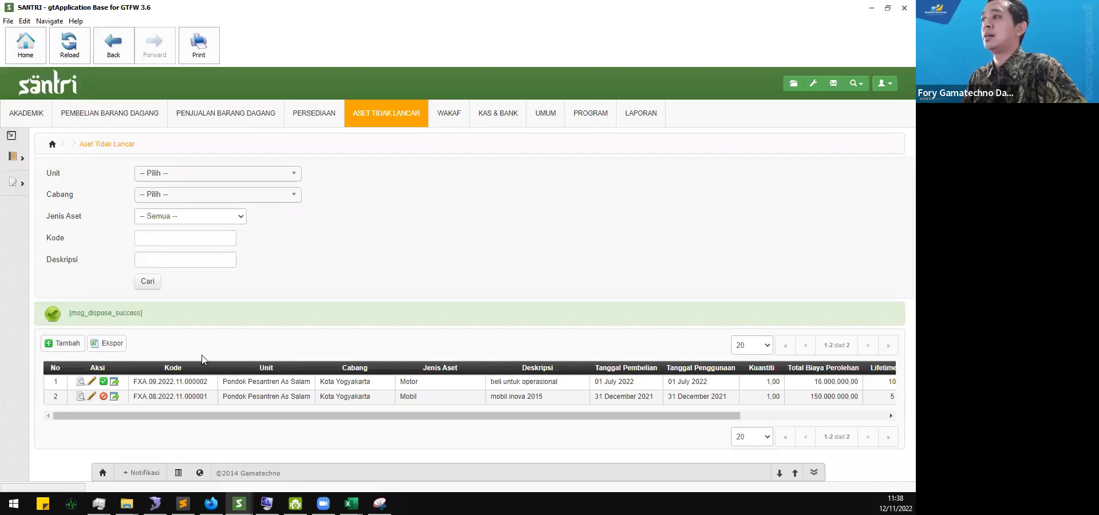
- Review the sold Motor asset's Undispose page, then return to the asset list without reversing the disposal
left_click(103, 382)
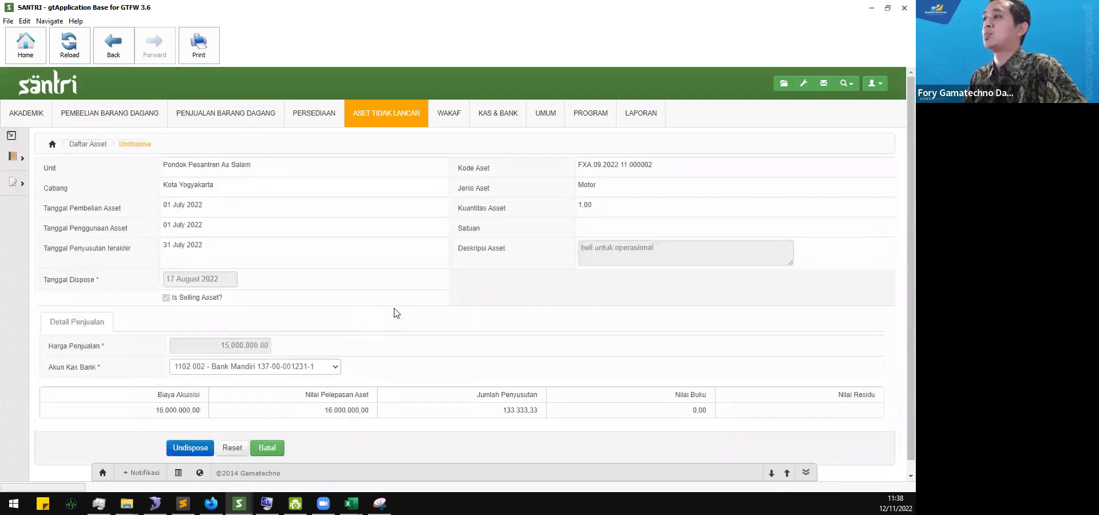
left_click(94, 146)
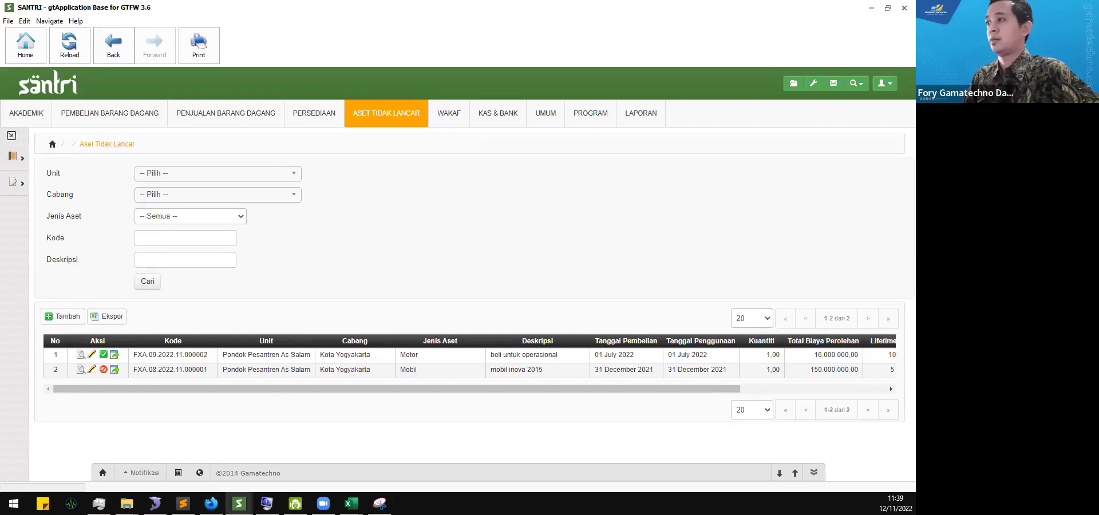
- Switch to the window with the Buku Besar Rinci report, refresh it and check the bank account's Asset Dispose entry
mouse_move(240, 504)
left_click(336, 462)
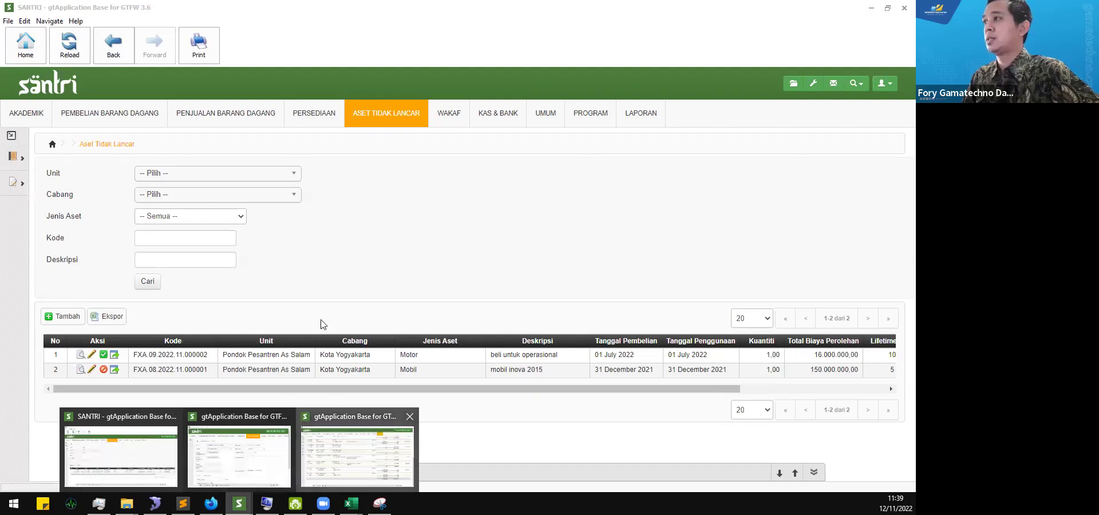
scroll(322, 313, "up", 15)
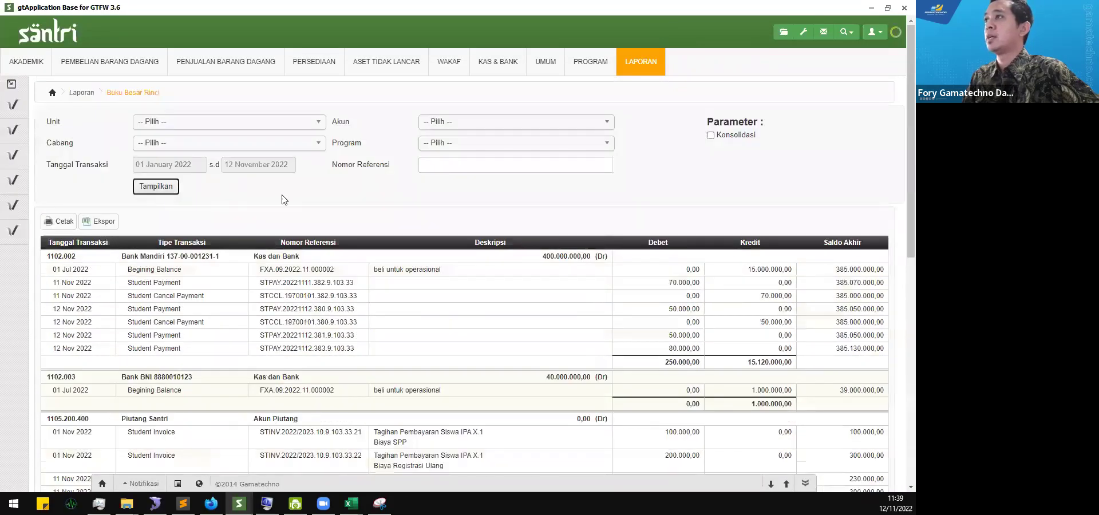
scroll(213, 260, "down", 1)
scroll(213, 261, "up", 1)
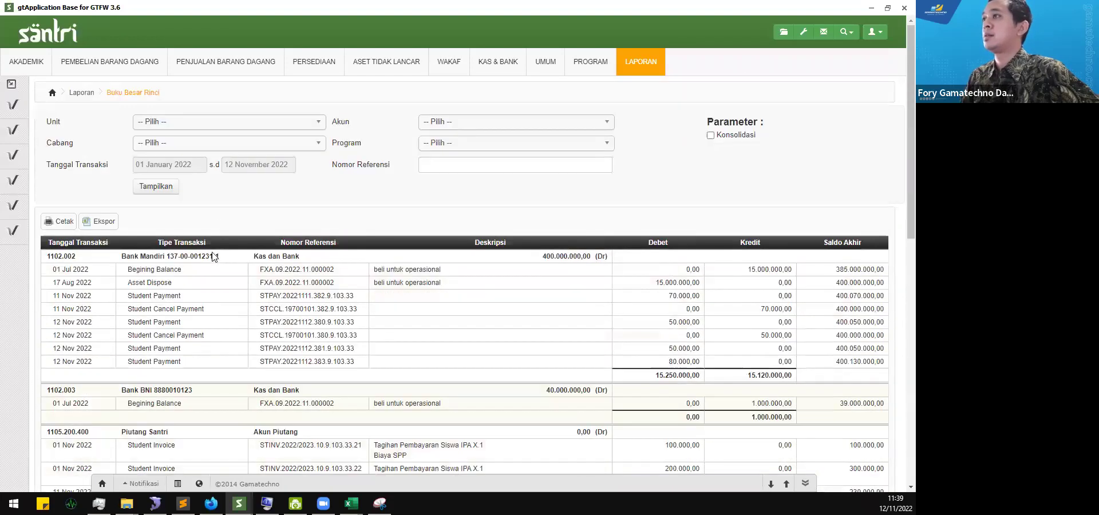
- Show the Daftar Jurnal report for unit Pondok Pesantren As Salam from 01 July 2022 to 12 November 2022
left_click(78, 95)
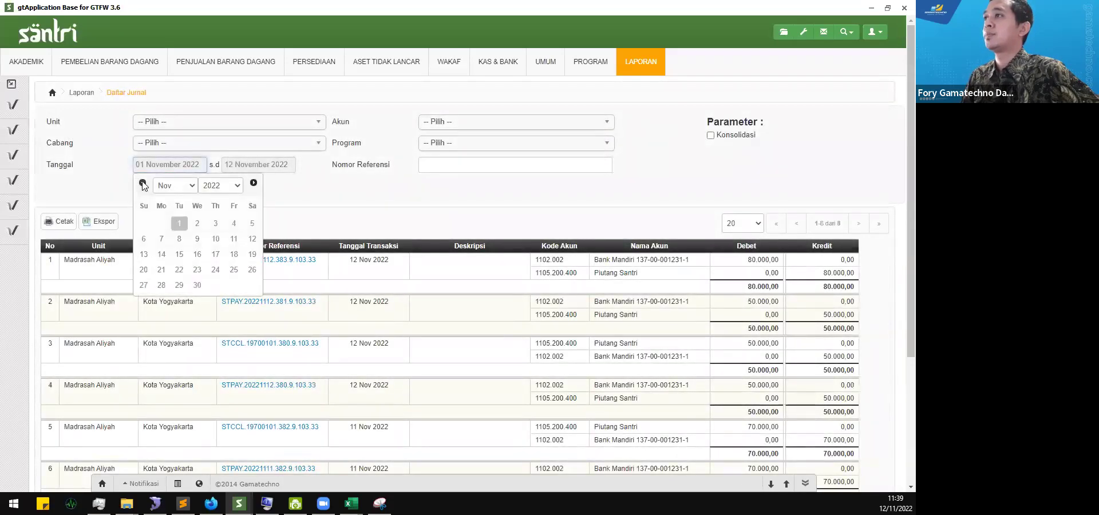
left_click(142, 183)
left_click(143, 183)
left_click(143, 183)
left_click(142, 183)
left_click(234, 223)
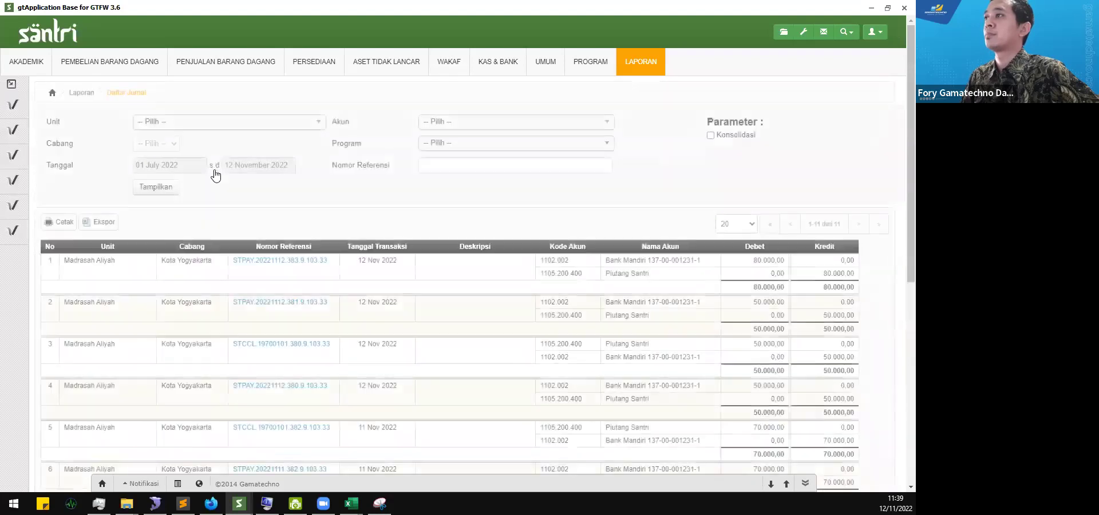
left_click(172, 192)
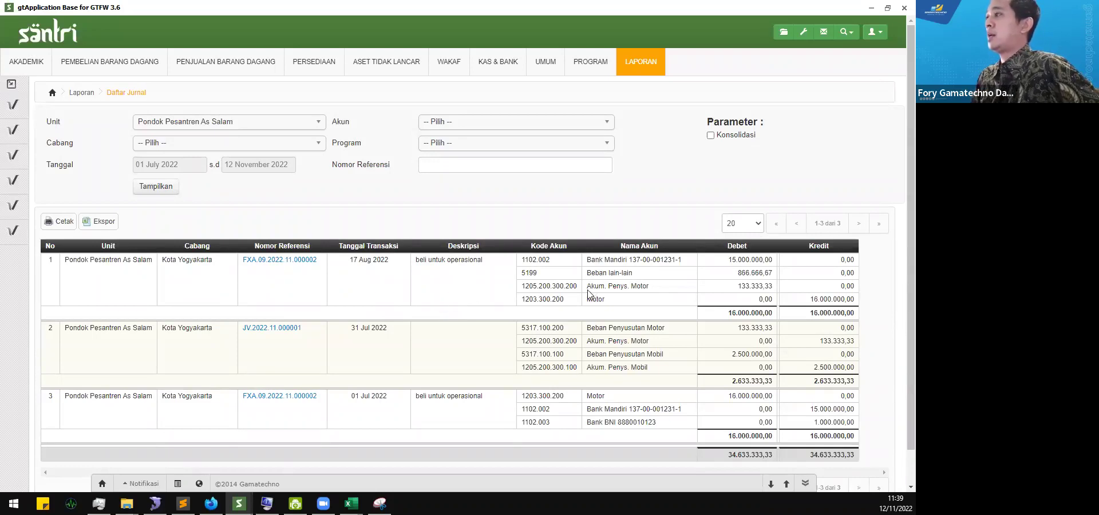
- Examine the 17 Aug 2022 Motor disposal journal's lines for bank receipt, Beban lain-lain and accumulated depreciation
left_click_drag(525, 286, 653, 279)
left_click(553, 295)
left_click(655, 279)
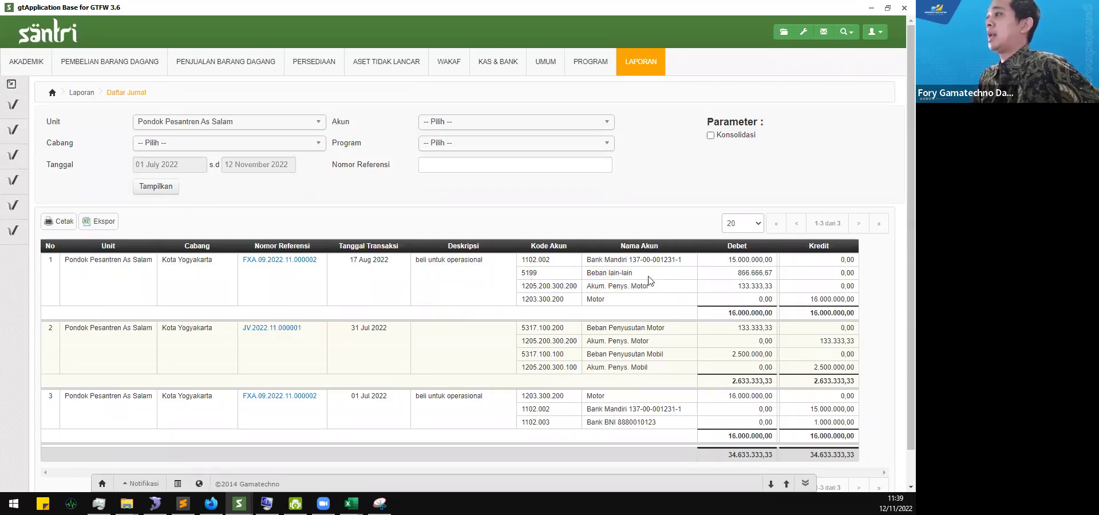
double_click(588, 261)
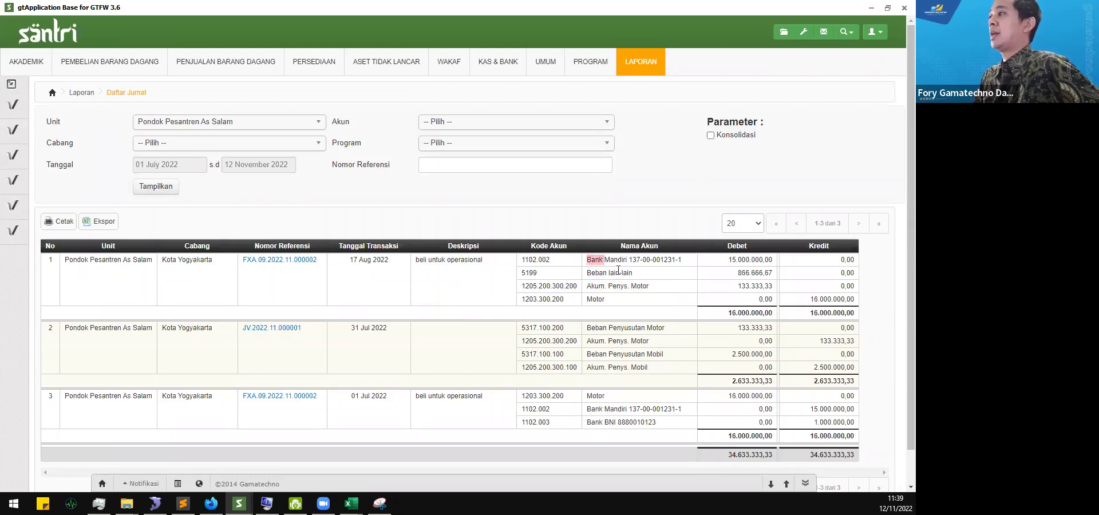
left_click(607, 286)
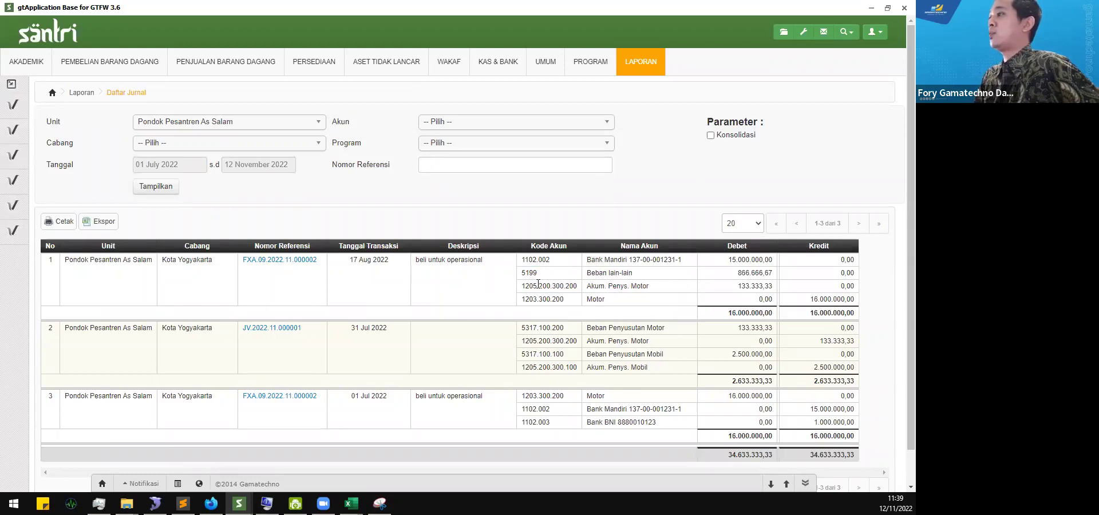
left_click_drag(532, 285, 653, 289)
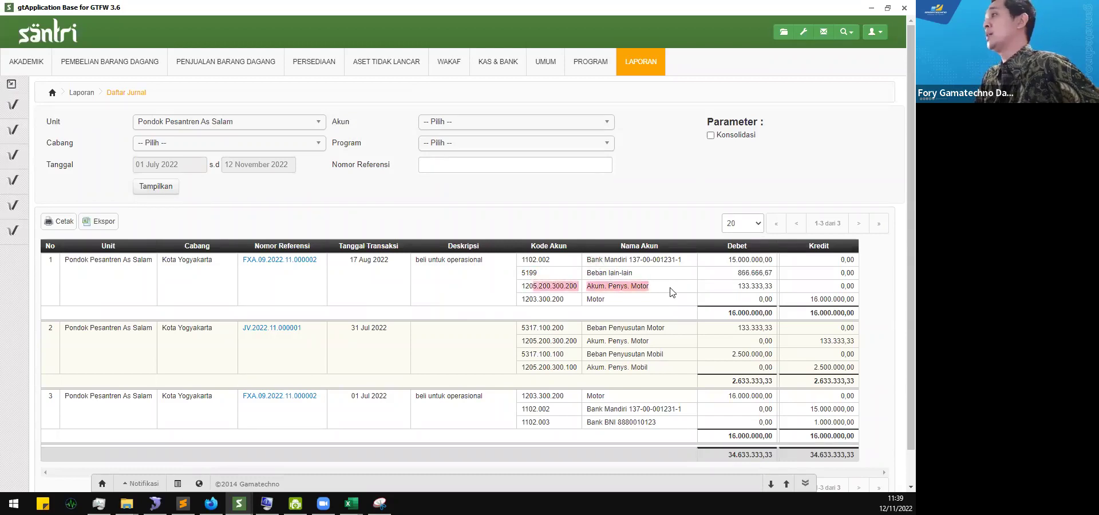
left_click(669, 290)
left_click_drag(591, 261, 770, 261)
left_click(774, 277)
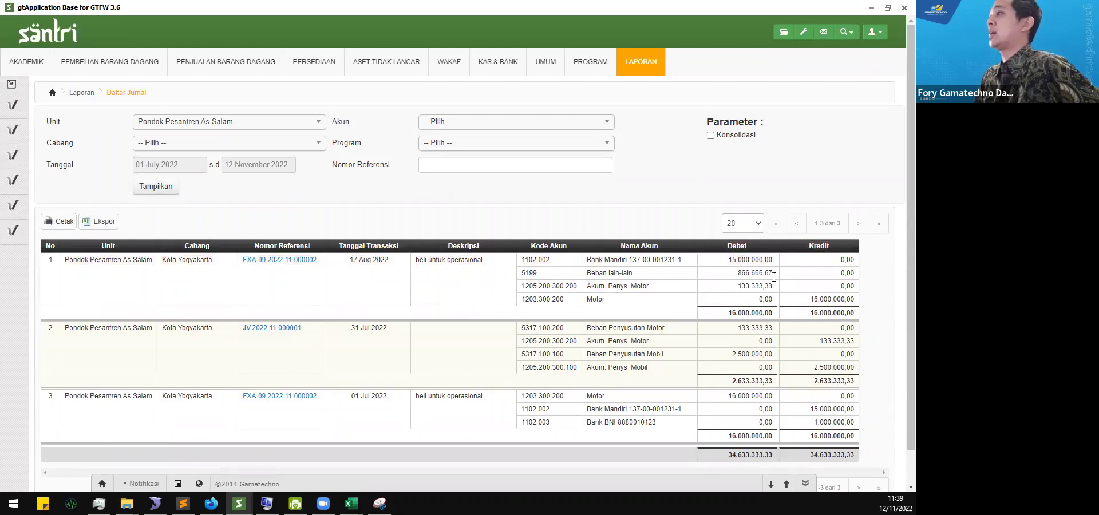